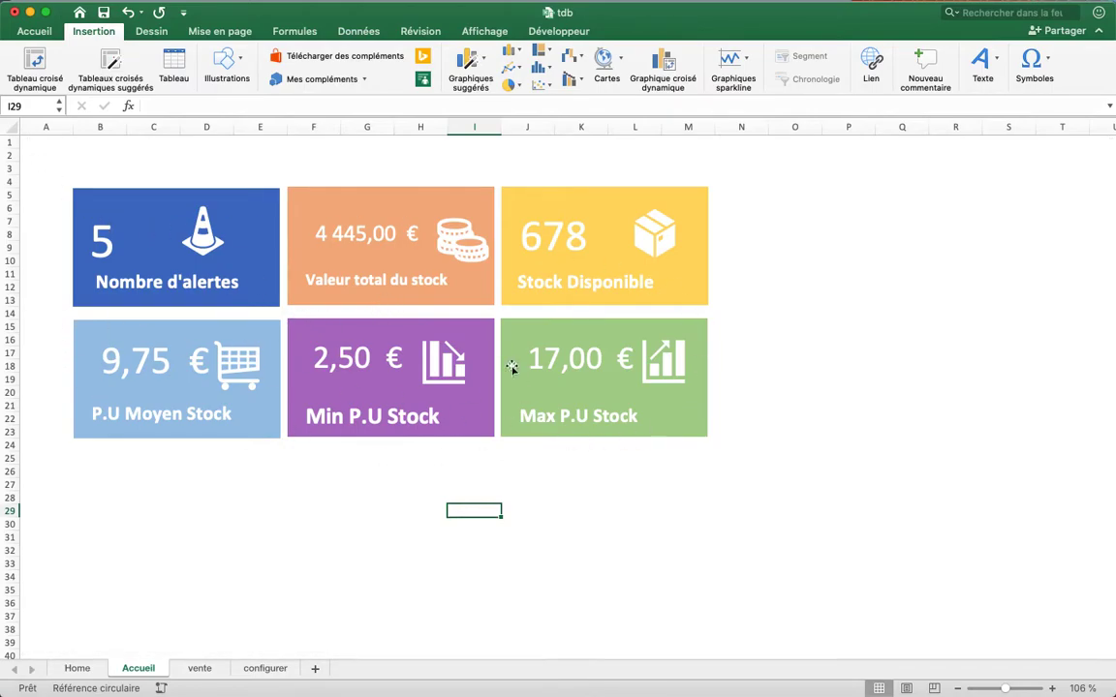
# - Enlarge the Accueil dashboard to 178 % and bring all six indicator cards into view
pyautogui.click(1017, 689)
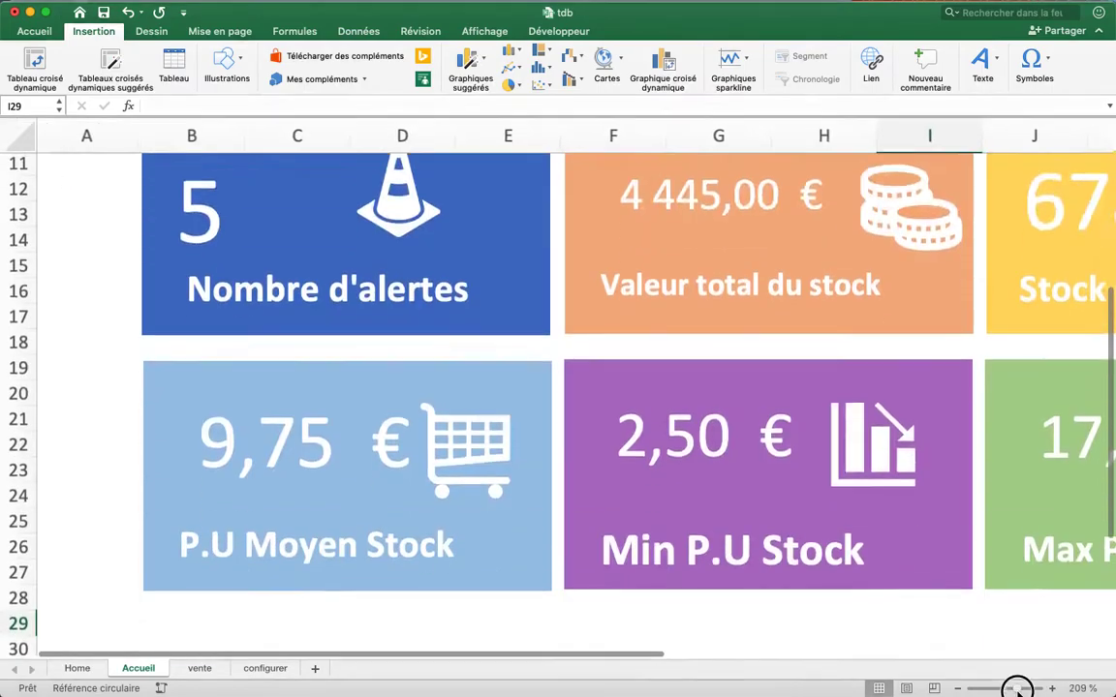
pyautogui.moveTo(1016, 689); pyautogui.dragTo(1010, 688)
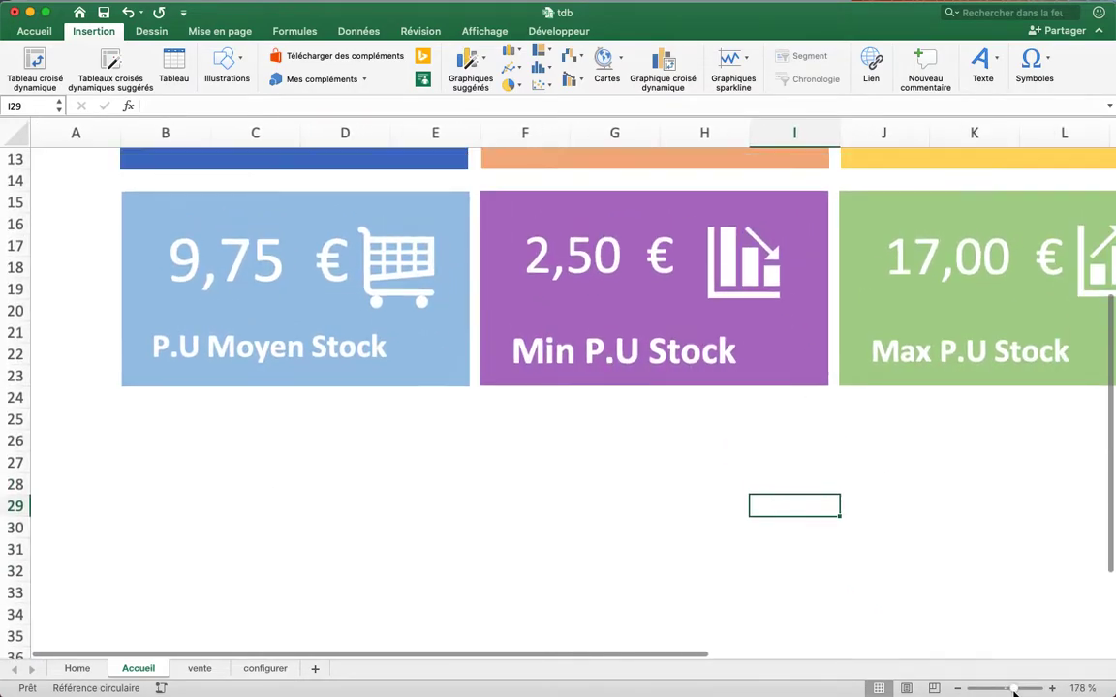
pyautogui.scroll(6, 693, 496)
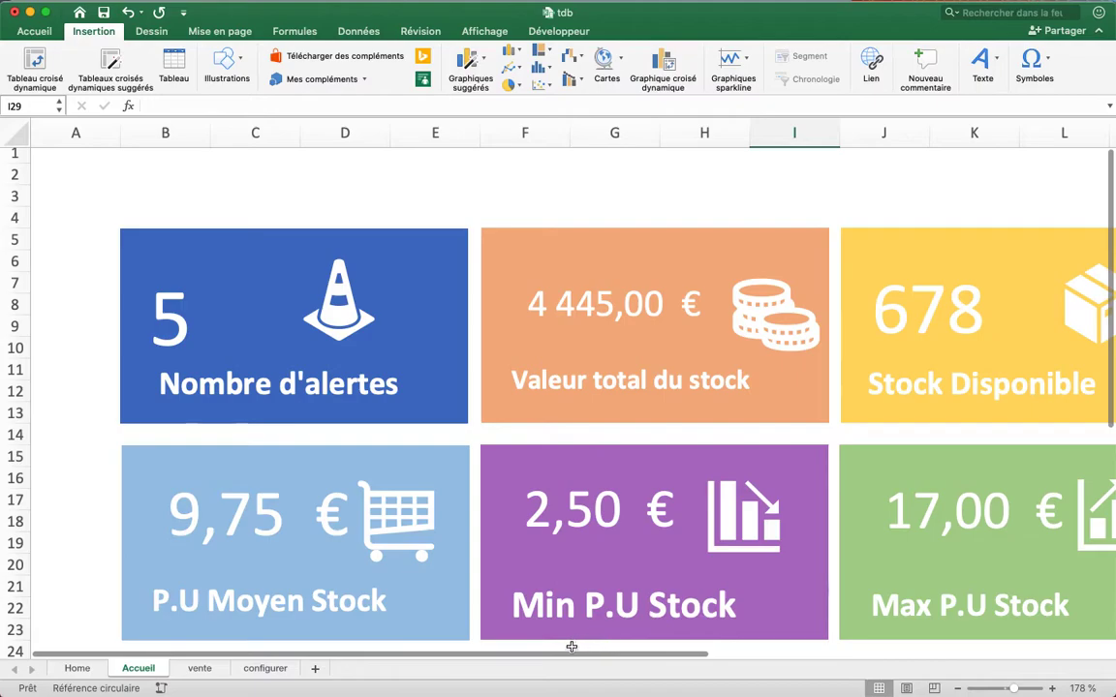
pyautogui.moveTo(572, 654); pyautogui.dragTo(642, 658)
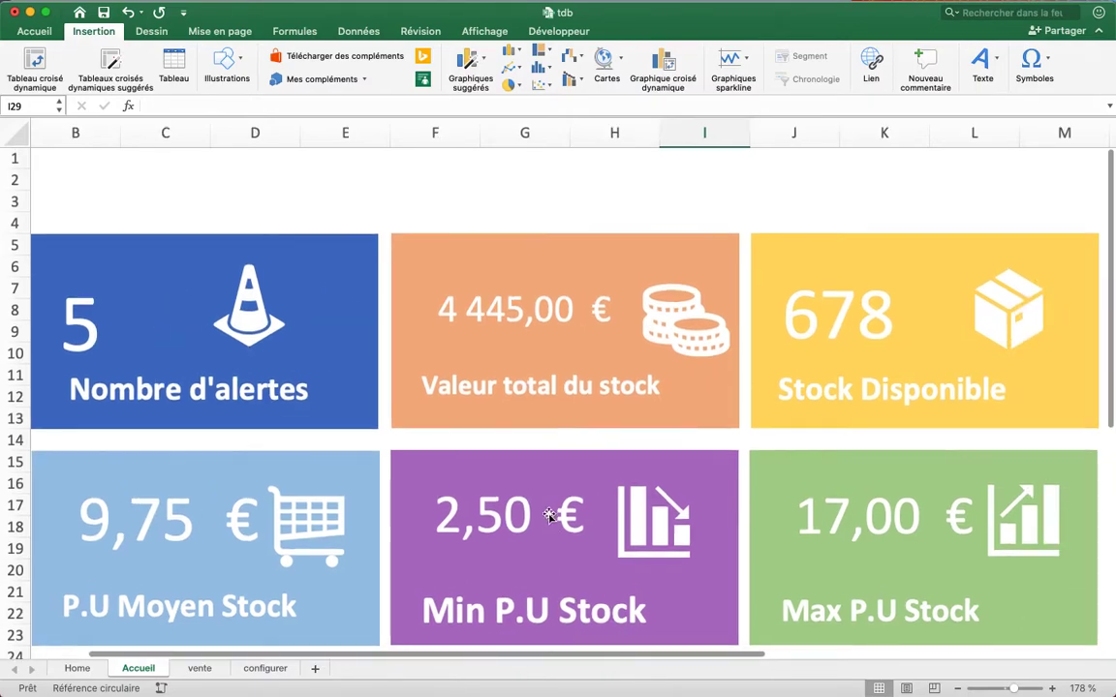
pyautogui.scroll(-2, 562, 542)
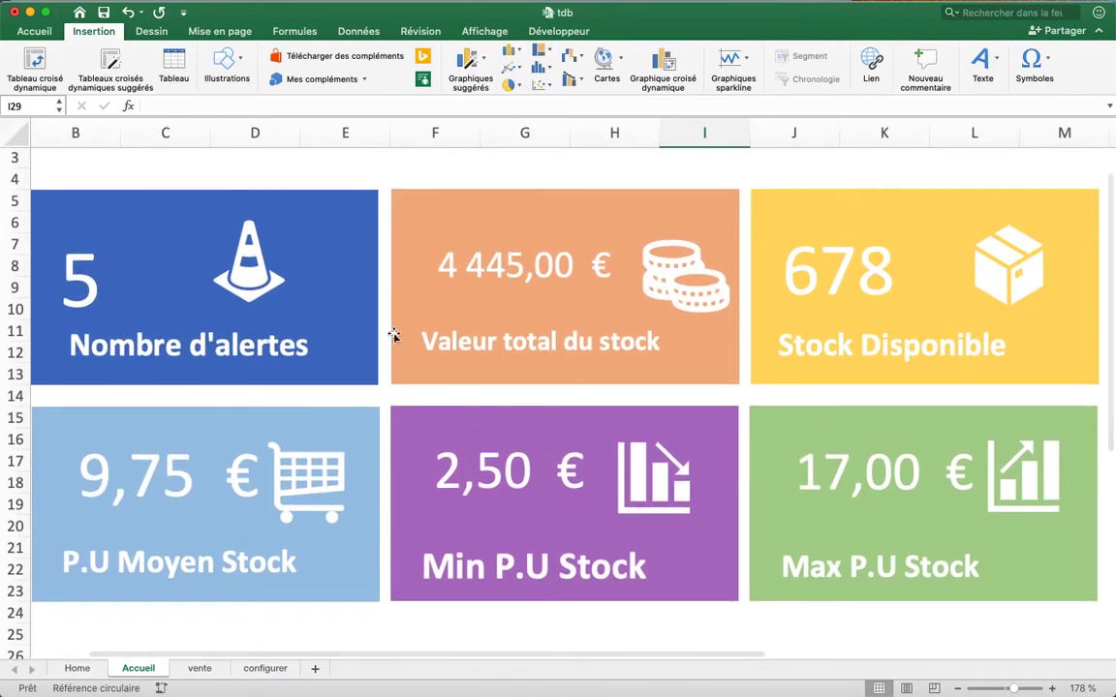
# - Set the stock of Art. 1 to 1 on the vente sheet and check the Accueil dashboard
pyautogui.click(197, 668)
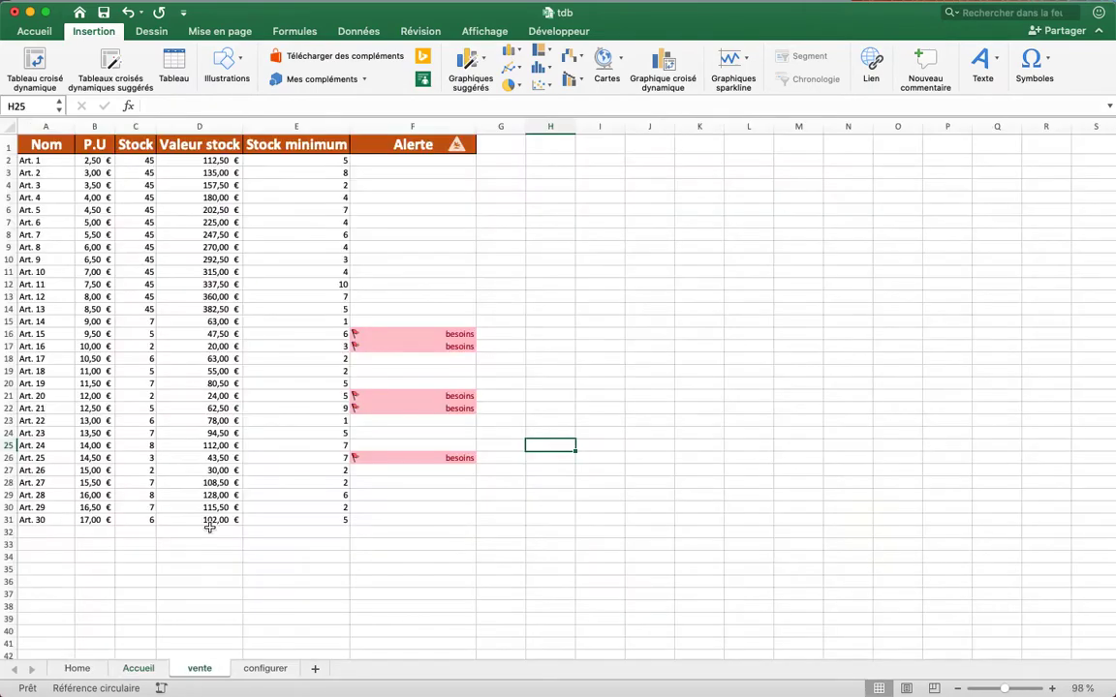
pyautogui.click(145, 161)
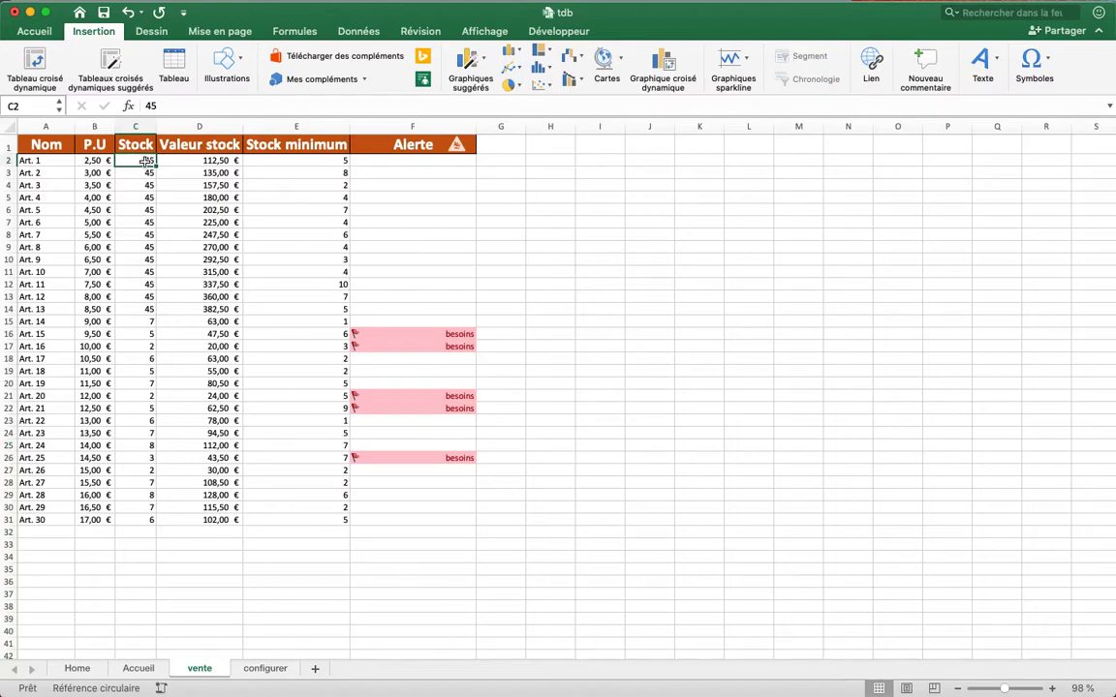
pyautogui.write('1')
pyautogui.press('Return')
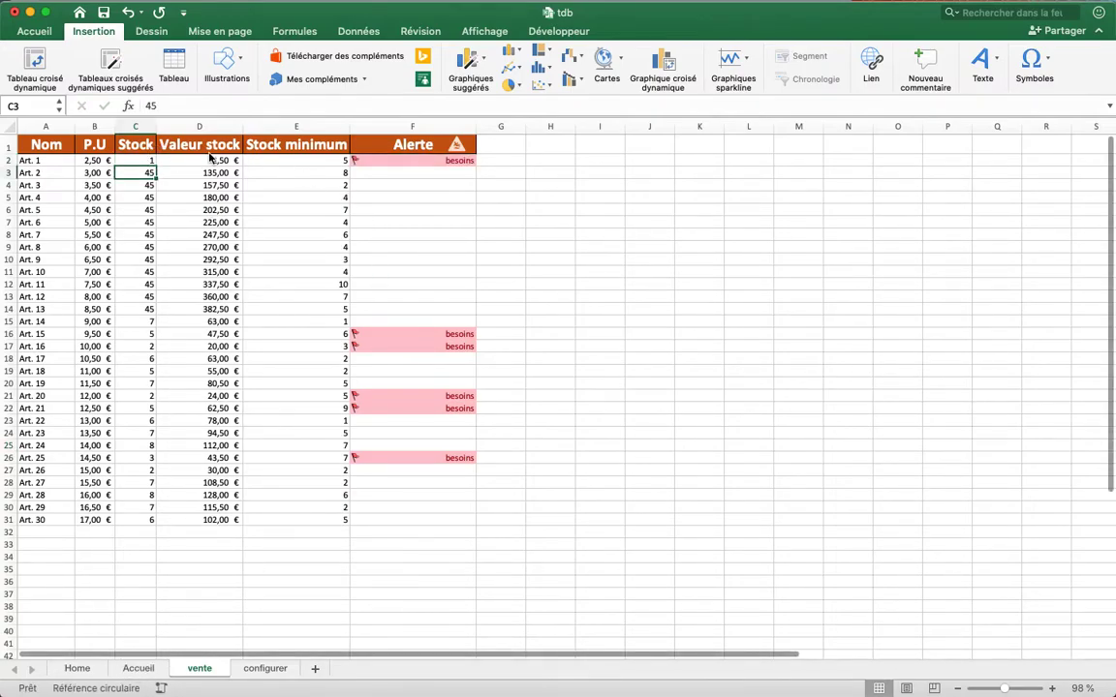
pyautogui.click(138, 668)
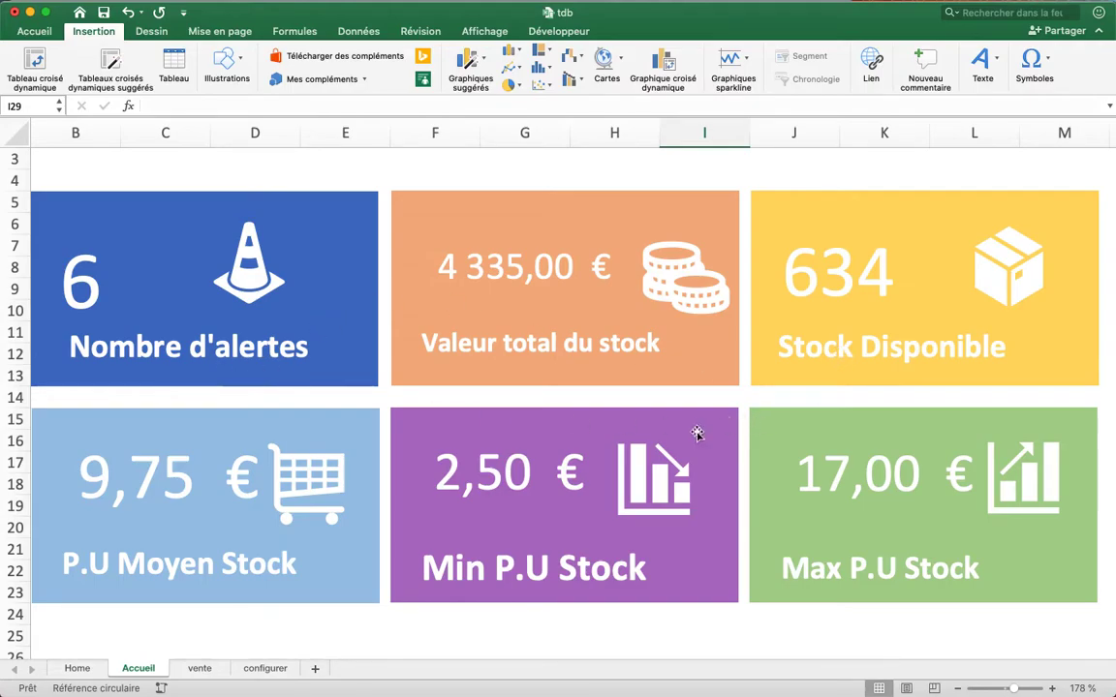
# - Review the vente, Accueil and configurer sheets, including the Widget table that feeds the dashboard cards
pyautogui.click(203, 671)
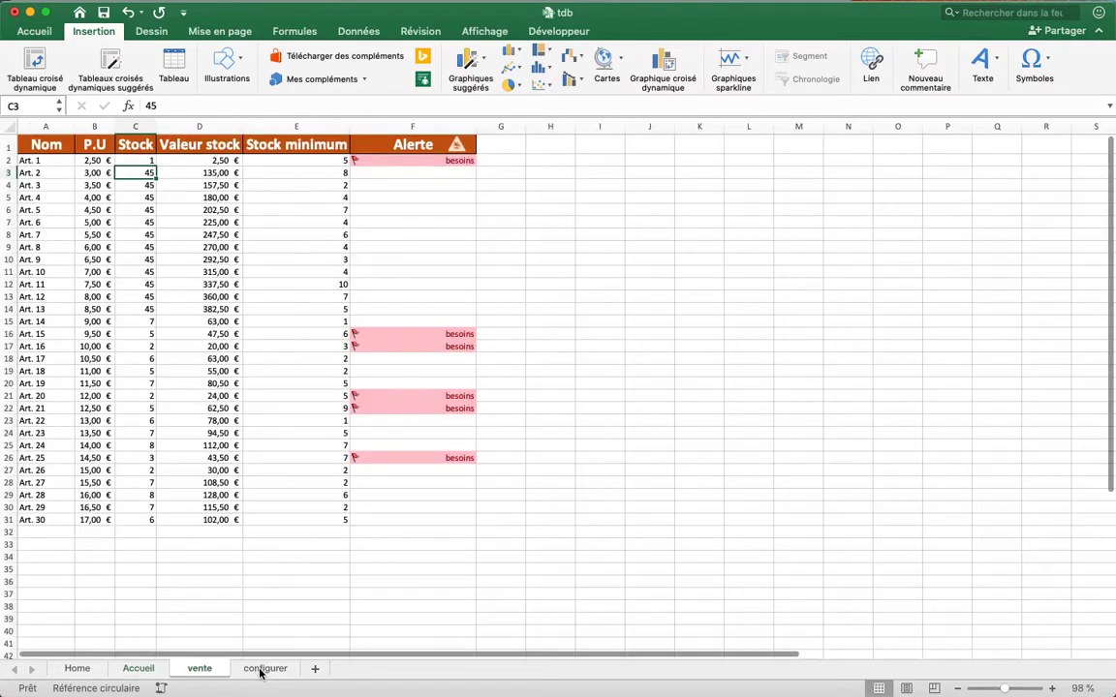
pyautogui.click(263, 671)
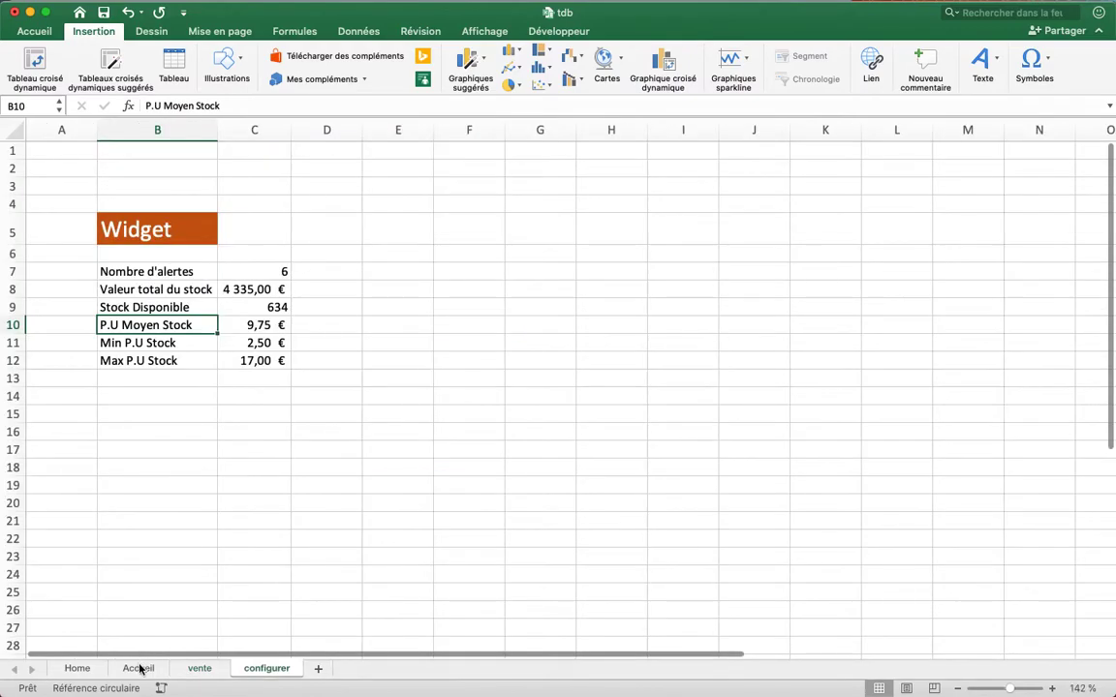
pyautogui.click(145, 669)
pyautogui.click(199, 669)
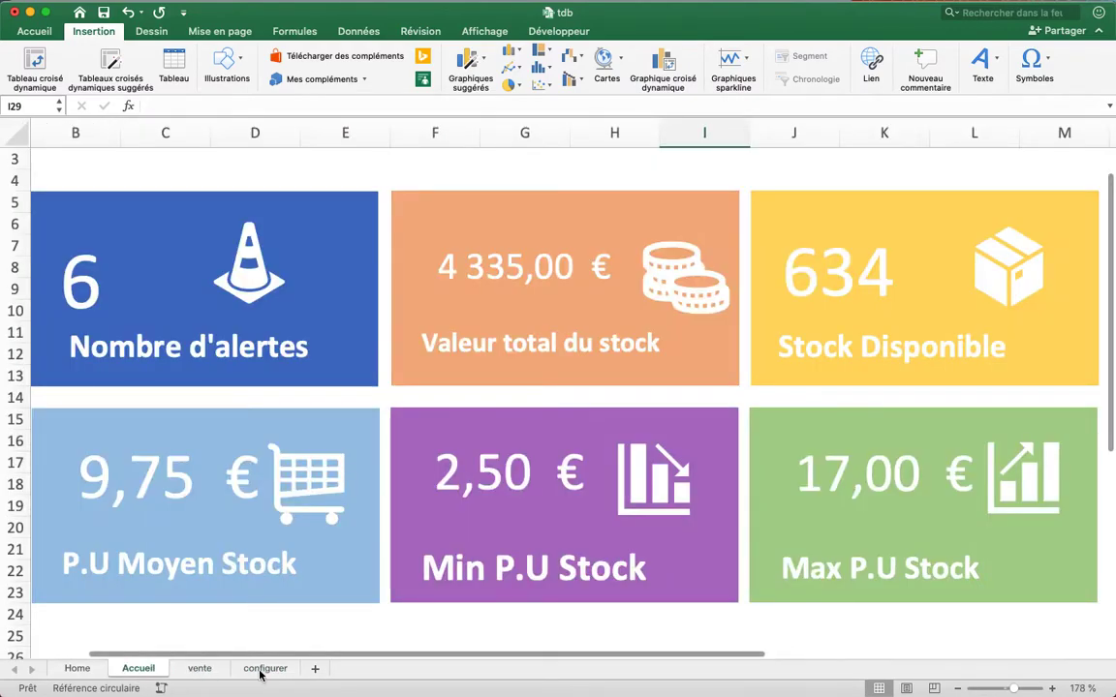
pyautogui.click(265, 669)
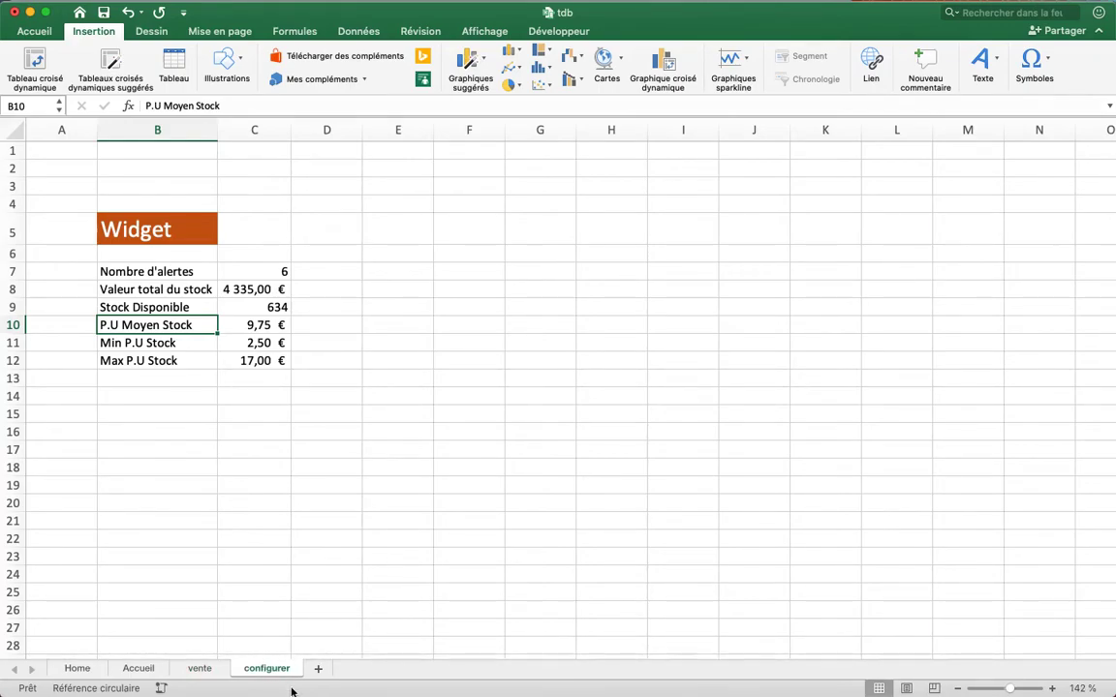
pyautogui.moveTo(125, 237); pyautogui.dragTo(288, 377)
pyautogui.click(469, 288)
# - Clear the Widget values in C7:C12 on the configurer sheet and check the Accueil cards
pyautogui.moveTo(256, 271); pyautogui.dragTo(250, 360)
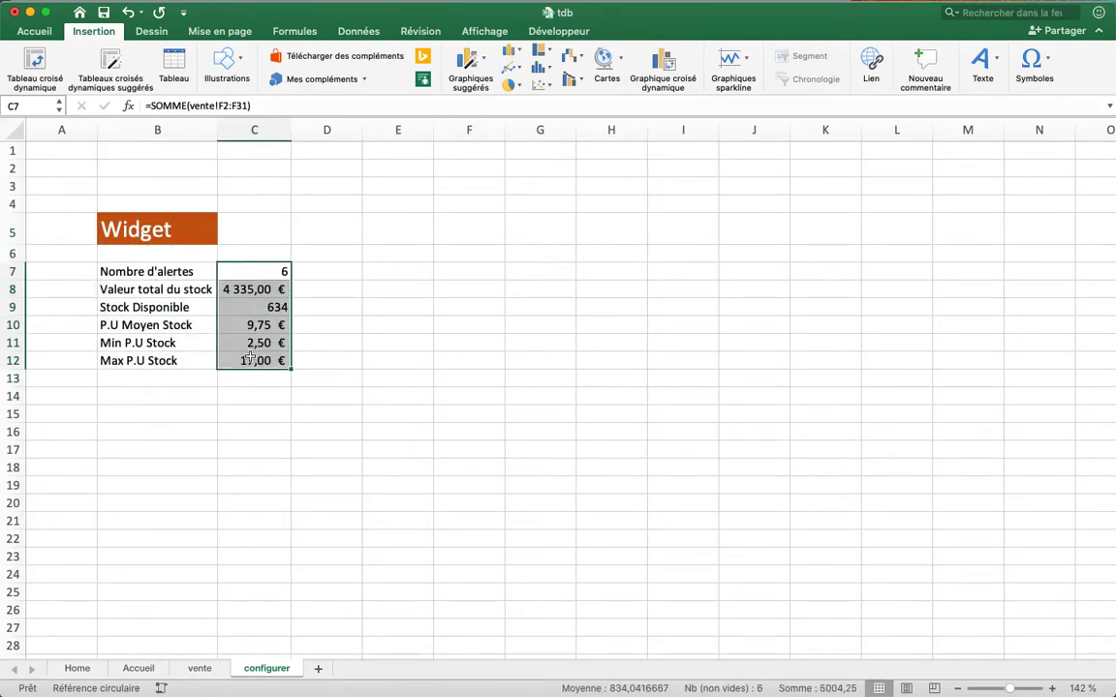
pyautogui.press('Delete')
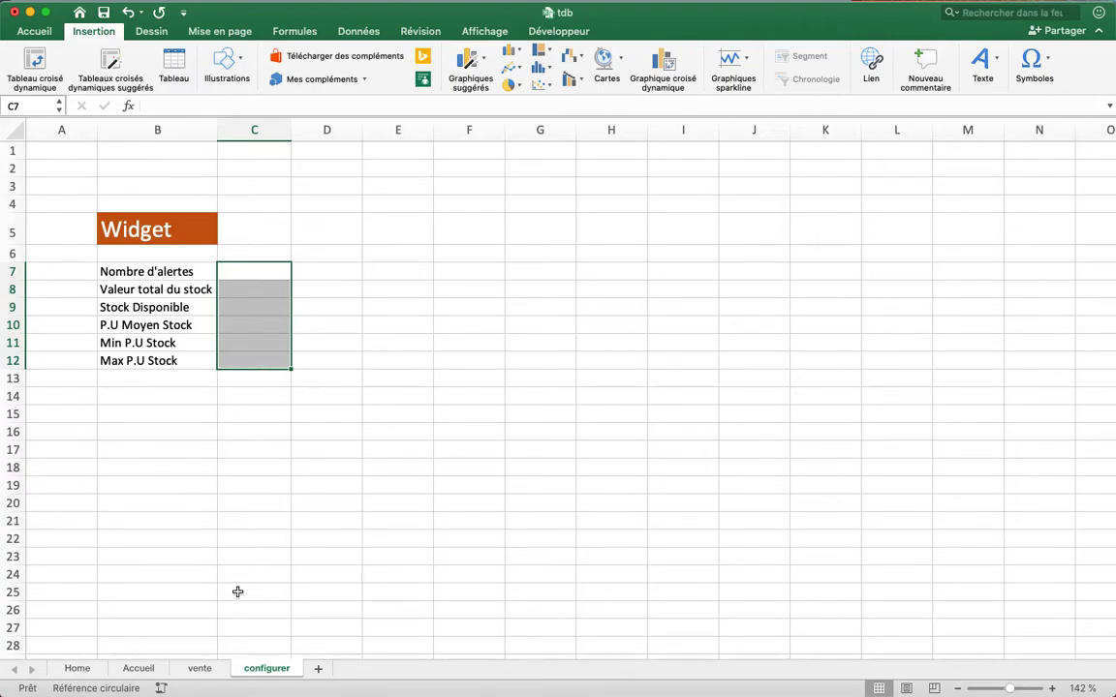
pyautogui.click(138, 668)
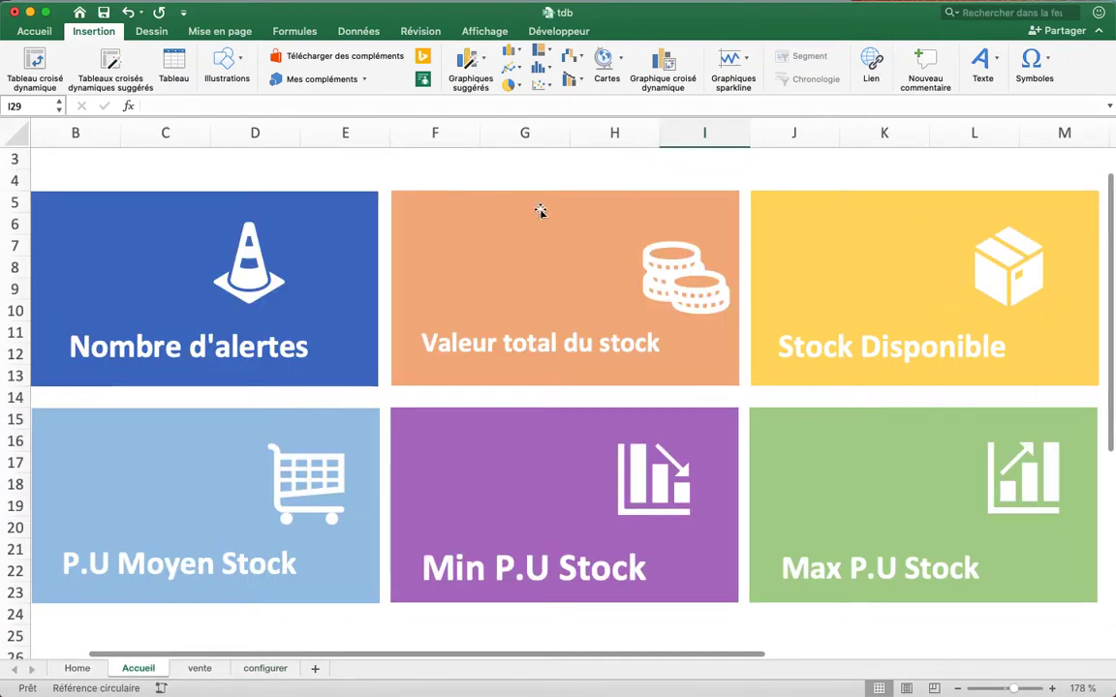
# - Copy the range A1:F32 on the vente sheet and paste it over itself as values only
pyautogui.click(200, 668)
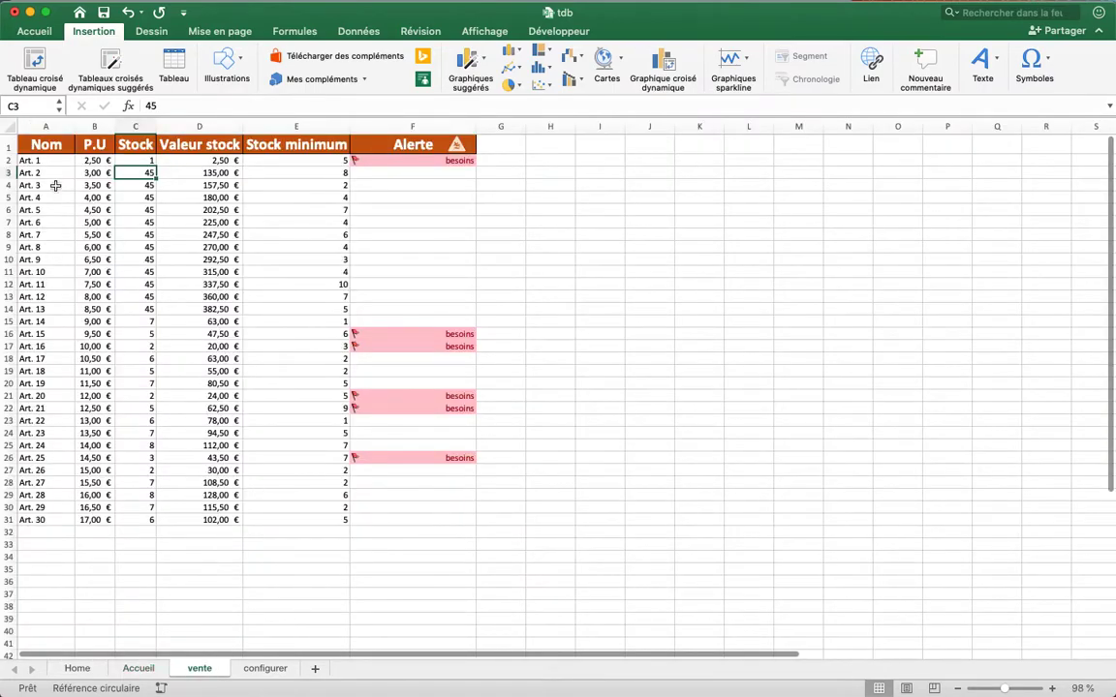
pyautogui.click(43, 143)
pyautogui.moveTo(43, 143); pyautogui.dragTo(466, 530)
pyautogui.press('super+c')
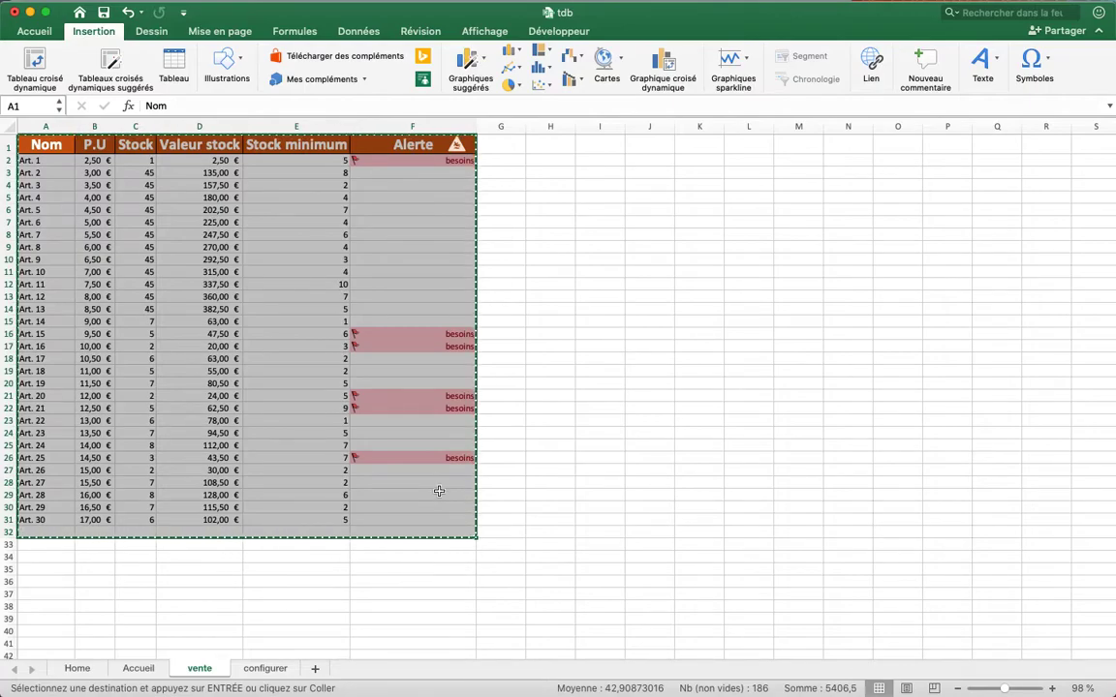
pyautogui.press('super+v')
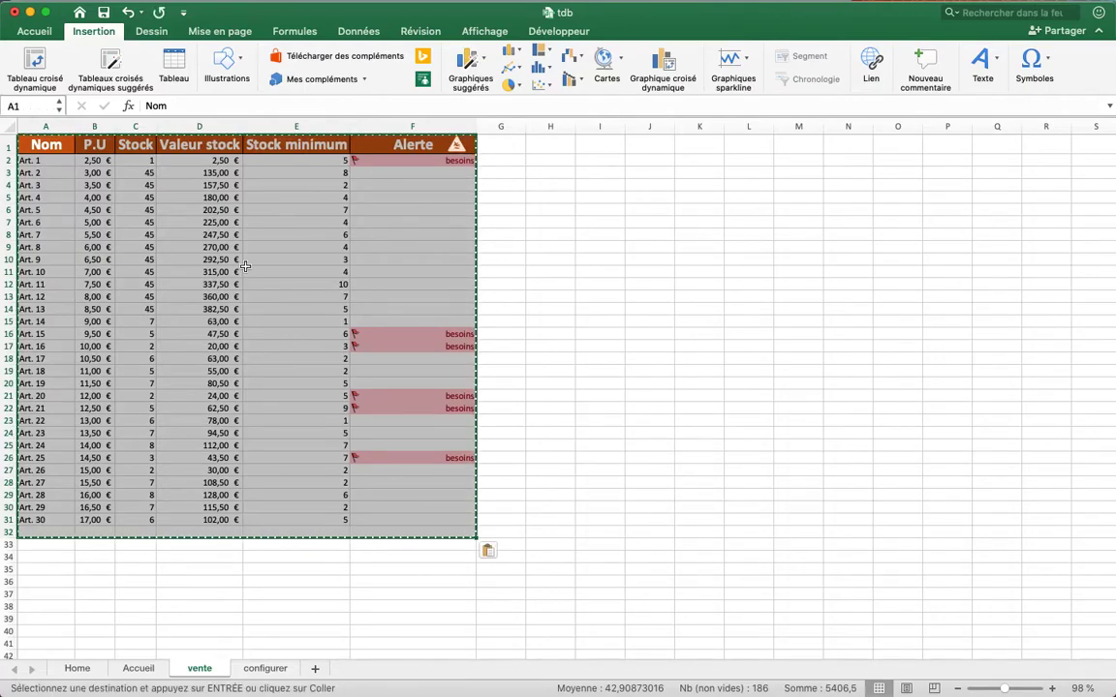
pyautogui.click(490, 551)
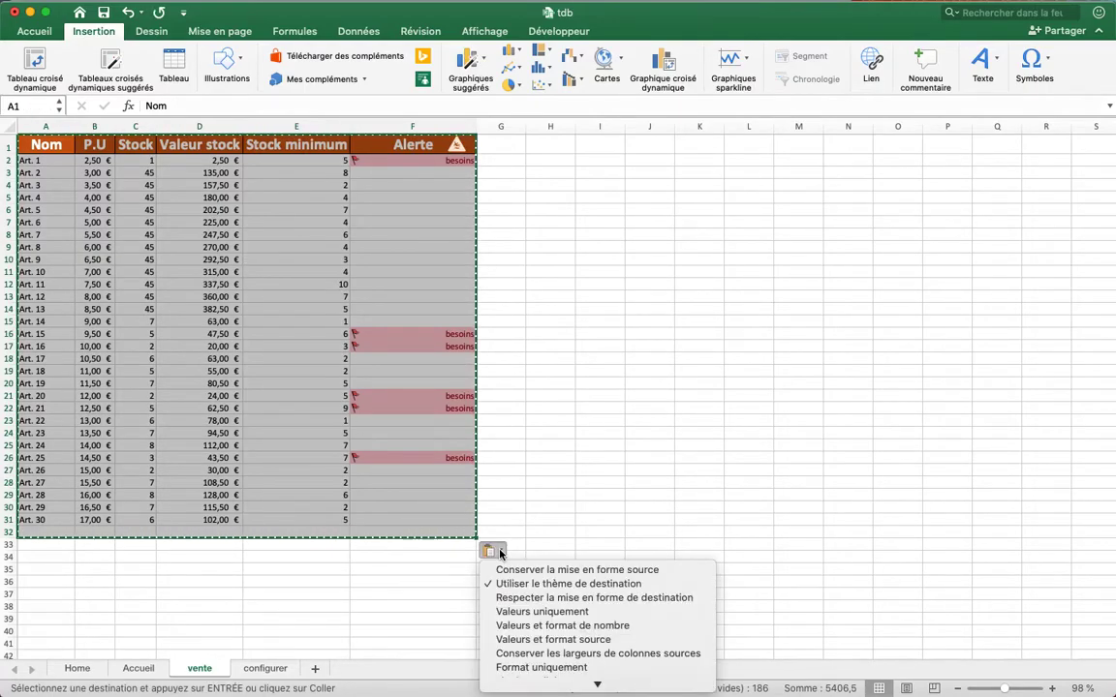
pyautogui.click(570, 611)
pyautogui.click(521, 445)
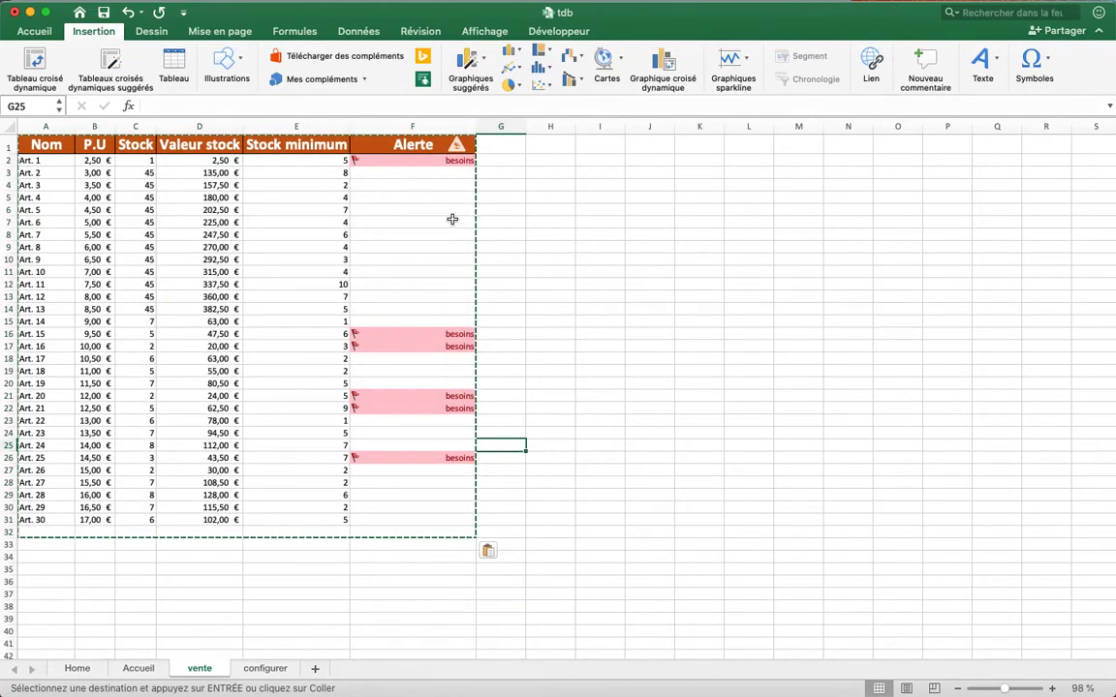
pyautogui.press('Escape')
# - Clear the contents of the Alerte cells F2:F31 and the Valeur stock cells D2:D31
pyautogui.moveTo(407, 161); pyautogui.dragTo(413, 521)
pyautogui.press('Delete')
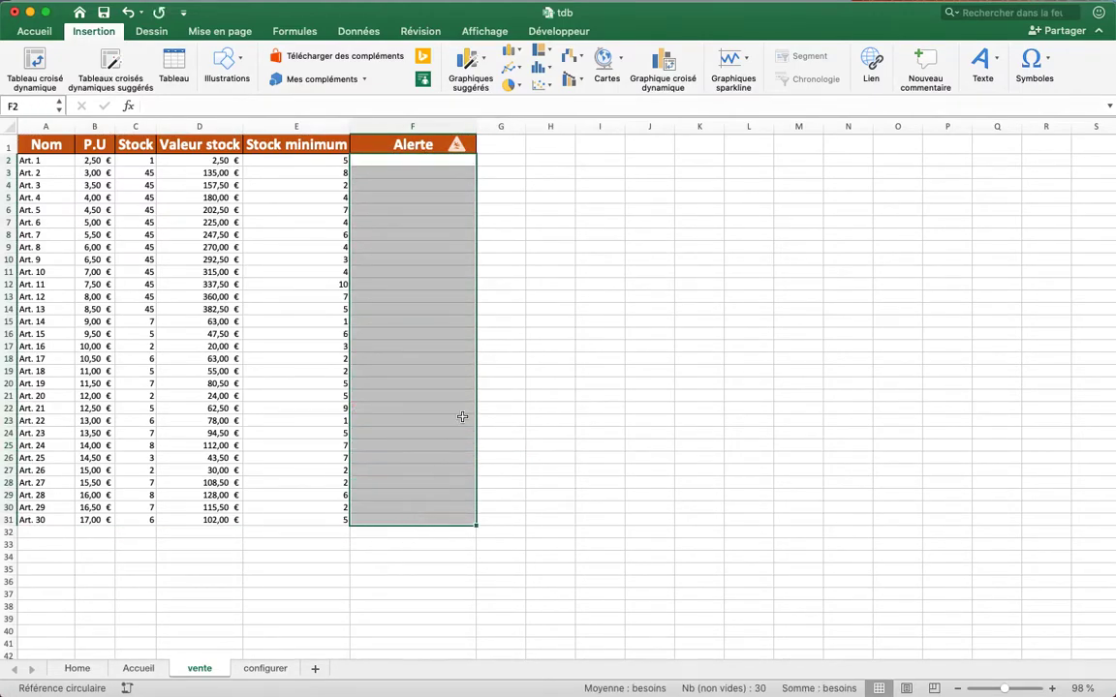
pyautogui.click(561, 349)
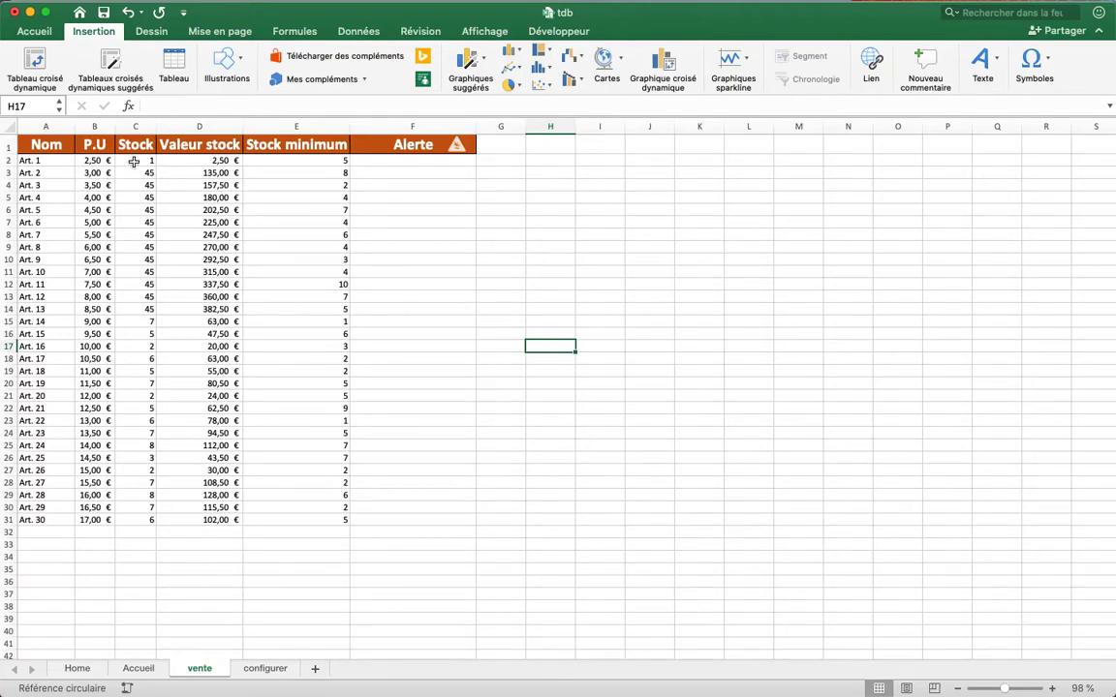
pyautogui.moveTo(182, 164); pyautogui.dragTo(178, 514)
pyautogui.press('Delete')
# - Examine the Stock minimum, Stock, P.U and Nom columns, including the article drop-down list in A2
pyautogui.moveTo(307, 164); pyautogui.dragTo(305, 471)
pyautogui.moveTo(140, 164); pyautogui.dragTo(143, 482)
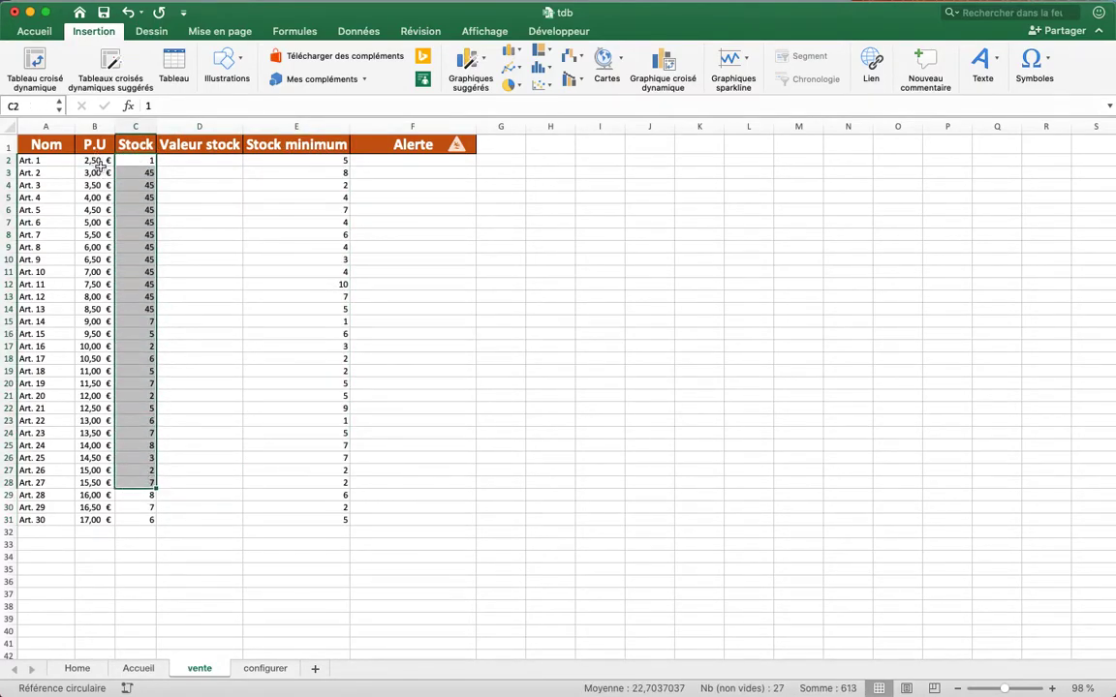
pyautogui.moveTo(98, 162); pyautogui.dragTo(61, 259)
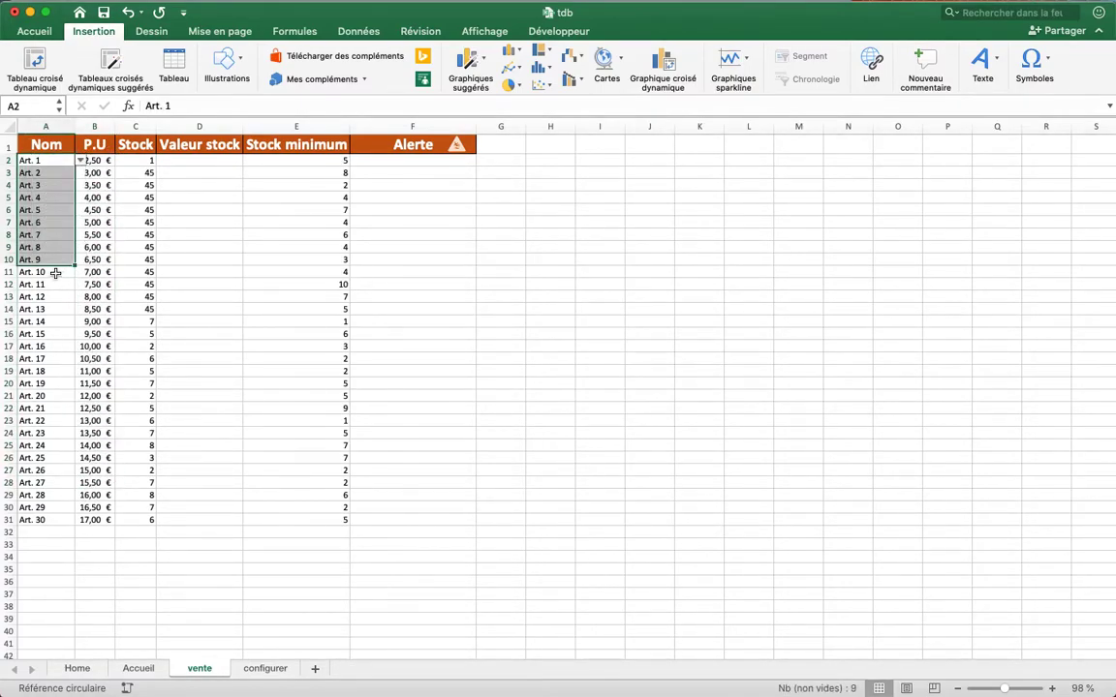
pyautogui.click(81, 161)
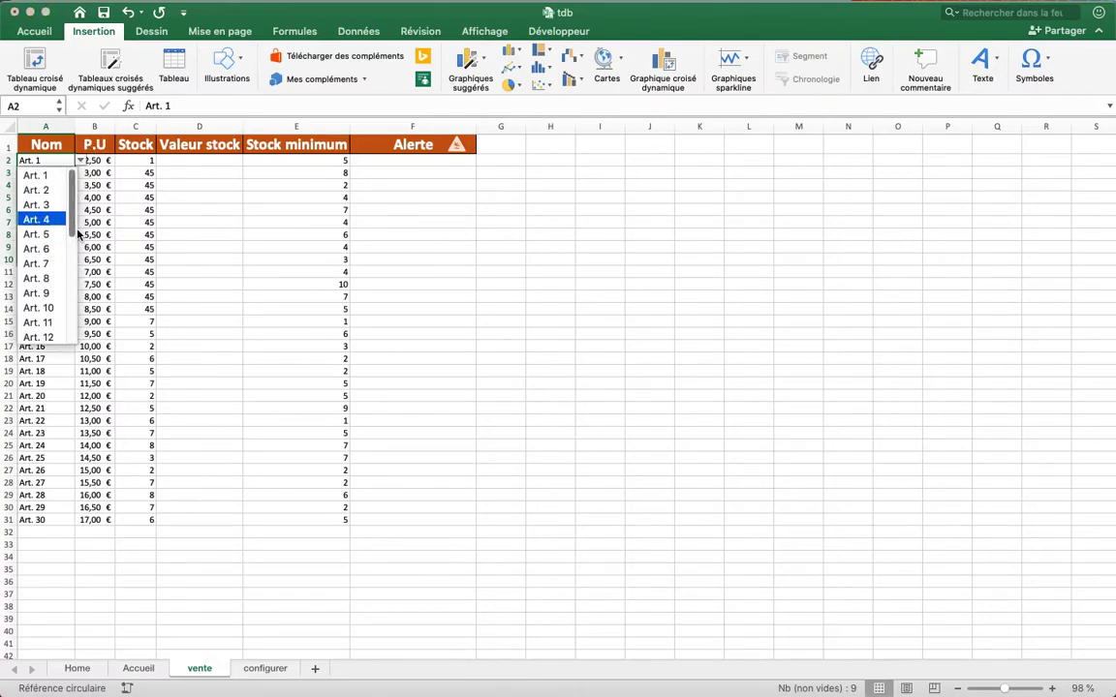
pyautogui.click(81, 161)
pyautogui.click(81, 161)
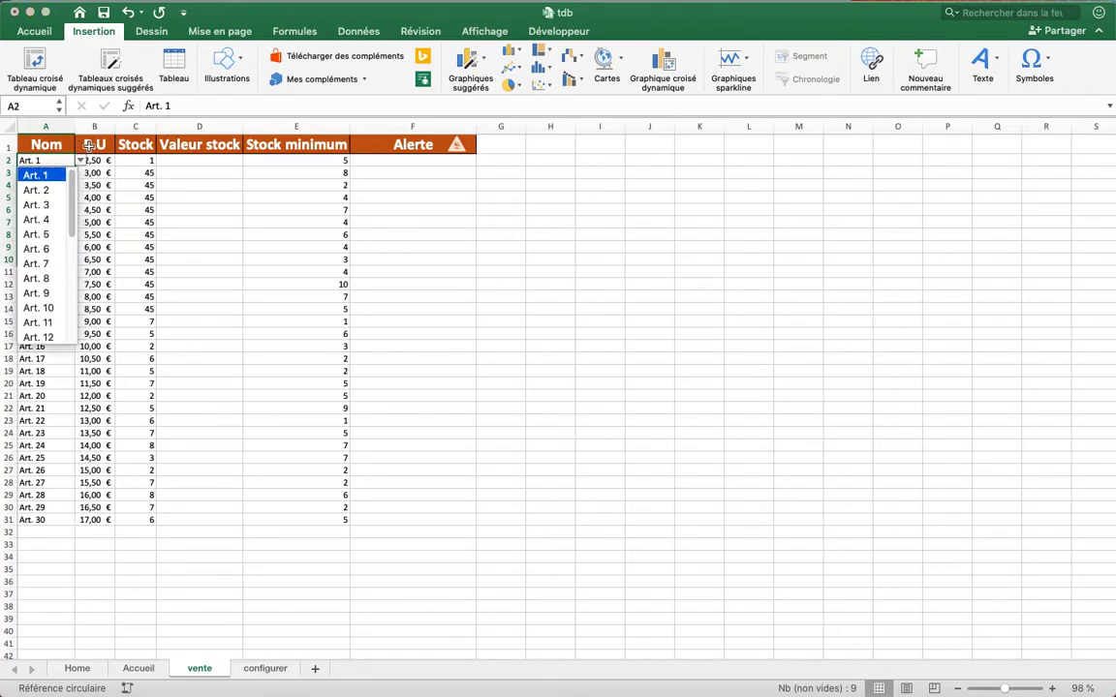
pyautogui.click(81, 160)
pyautogui.click(198, 286)
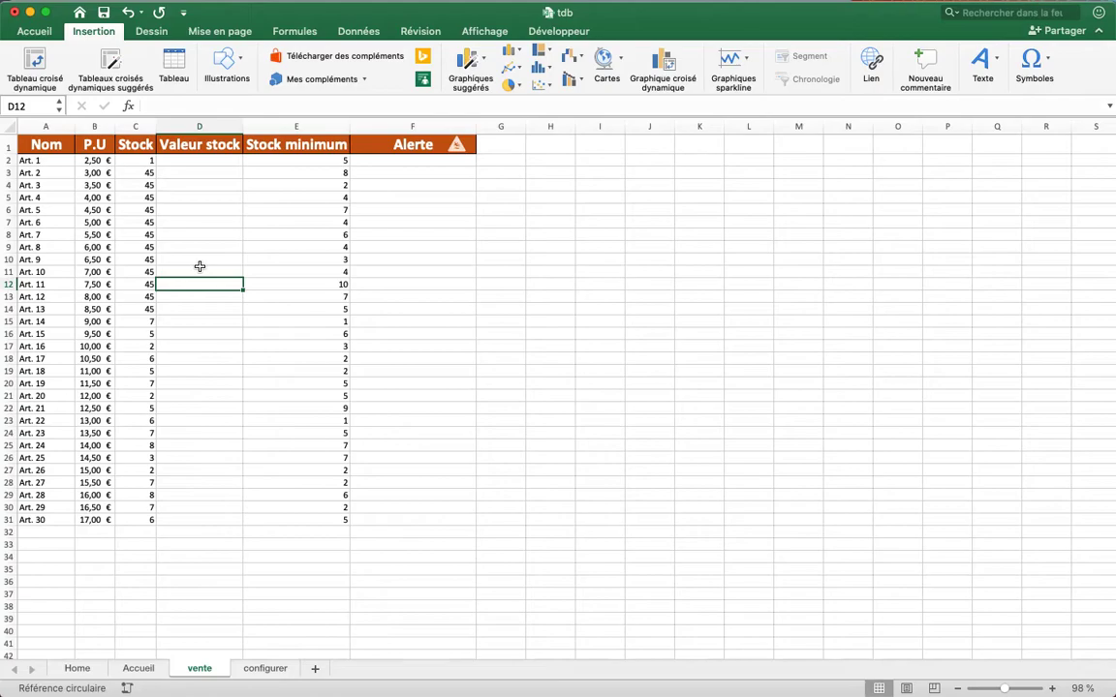
# - Enter the formula =C2*B2 in D2 to calculate the Valeur stock of Art. 1
pyautogui.click(198, 160)
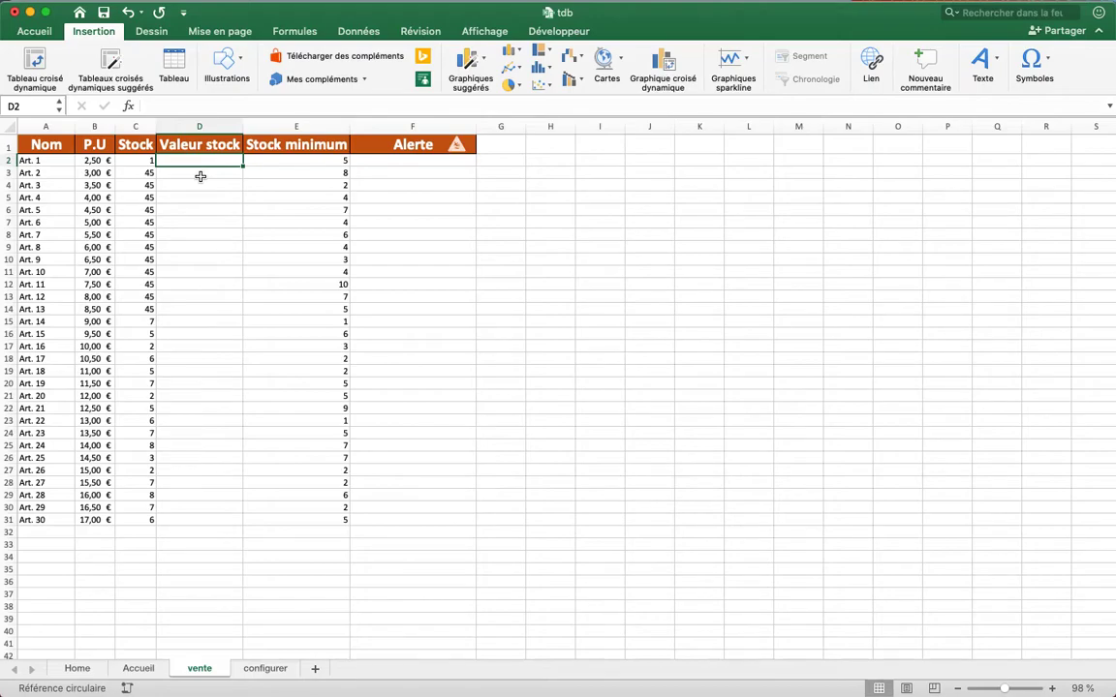
pyautogui.write('=')
pyautogui.press('Left')
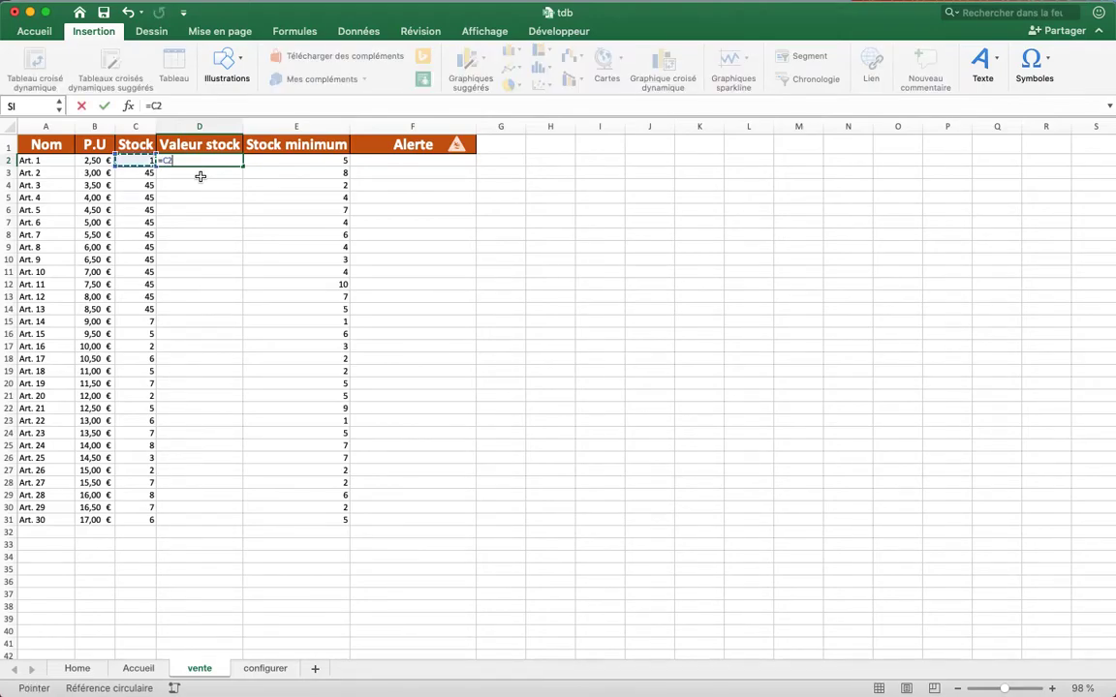
pyautogui.write('*')
pyautogui.press('Left')
pyautogui.press('Left')
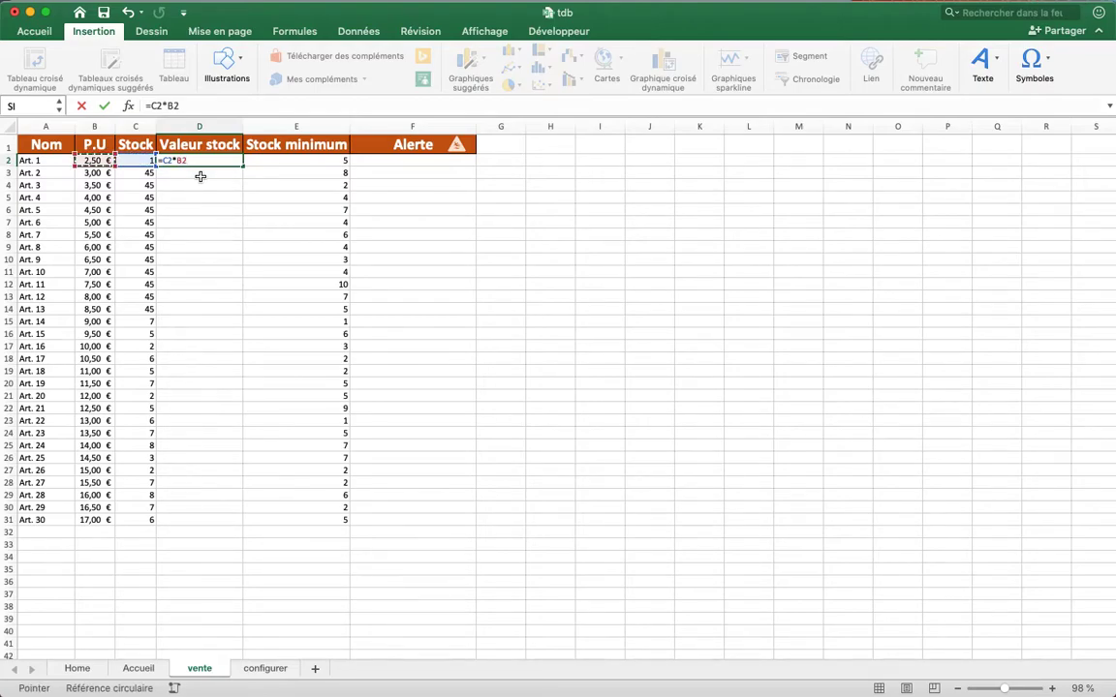
pyautogui.press('Return')
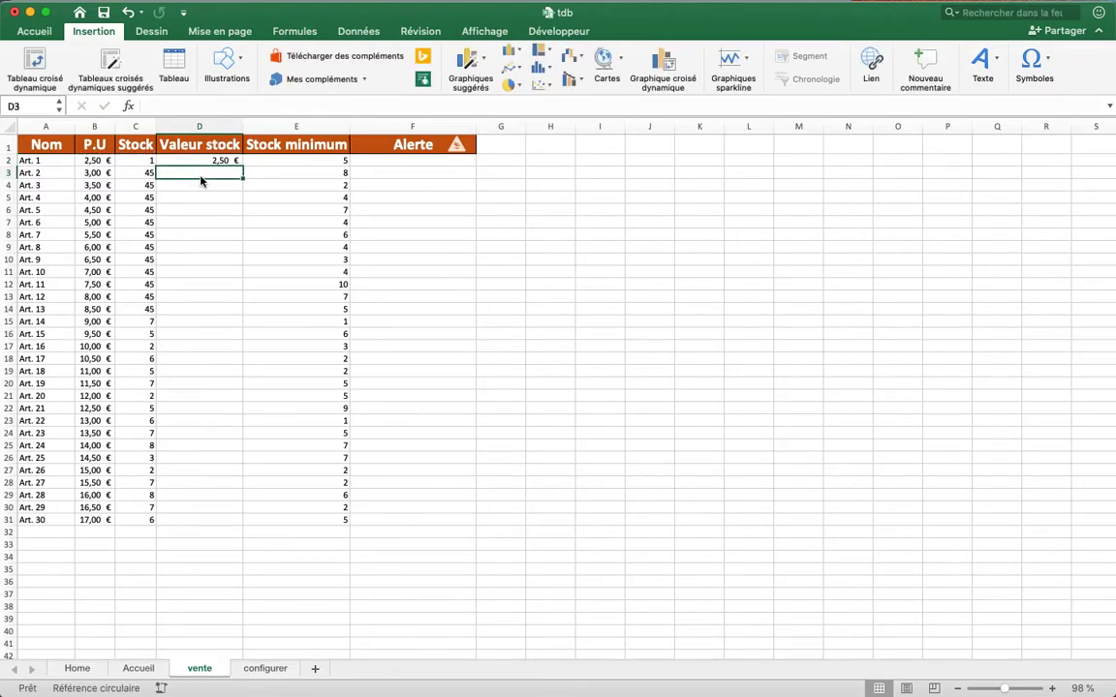
# - Set the stock of Art. 1 in C2 to 3 and check its Valeur stock cell D2
pyautogui.doubleClick(122, 162)
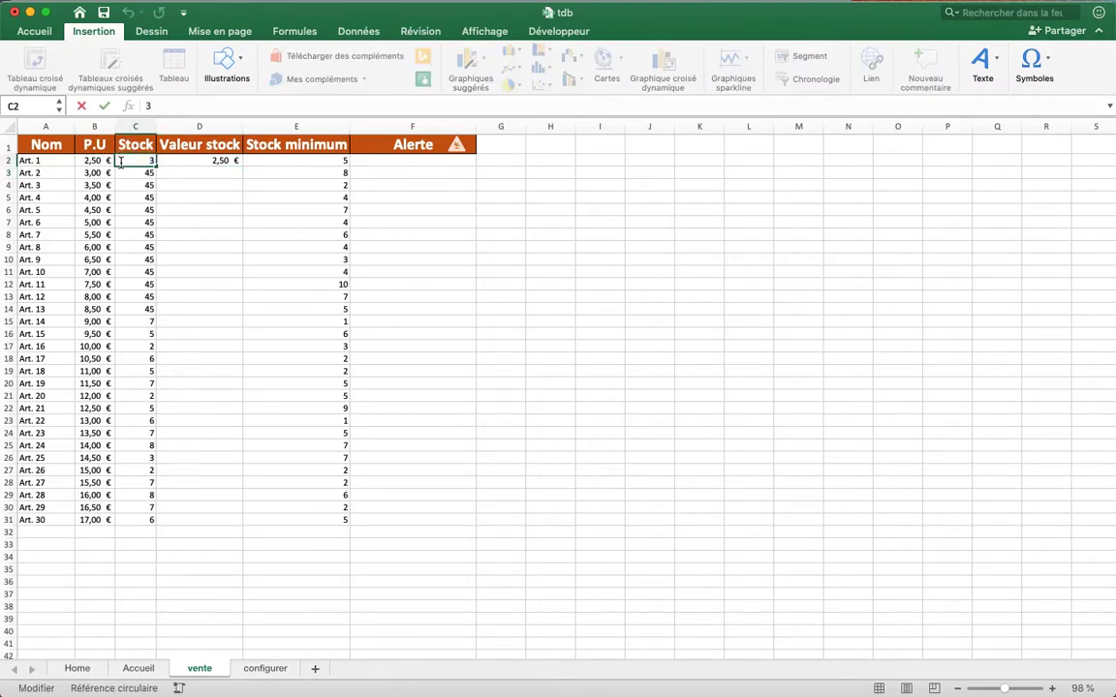
pyautogui.write('3')
pyautogui.press('Return')
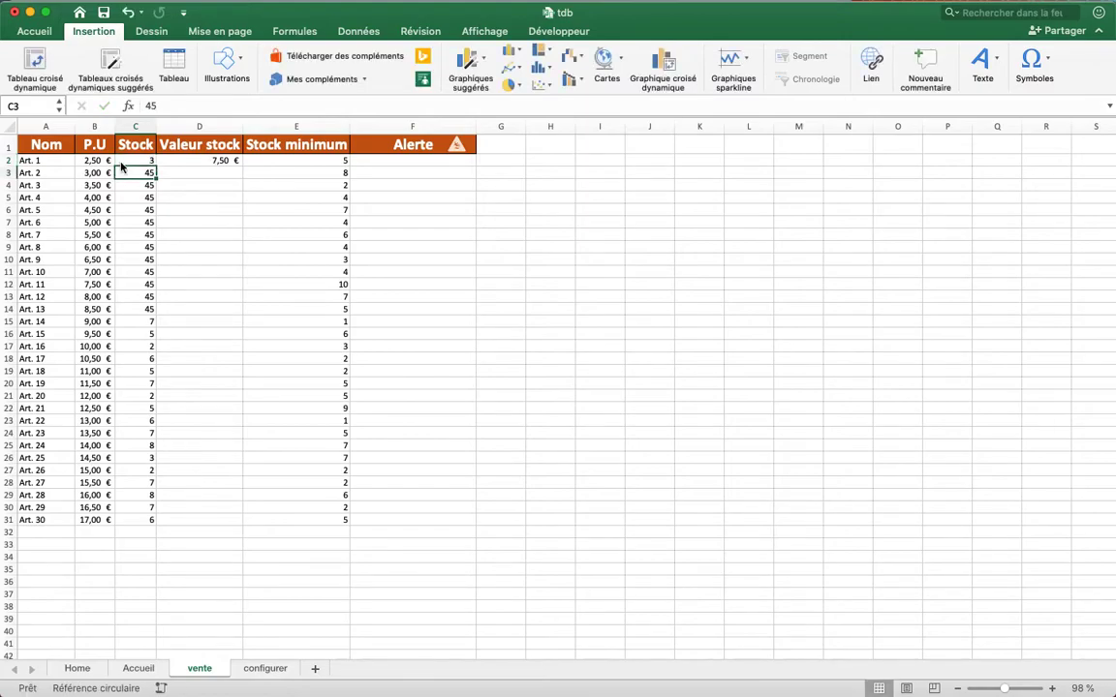
pyautogui.click(230, 160)
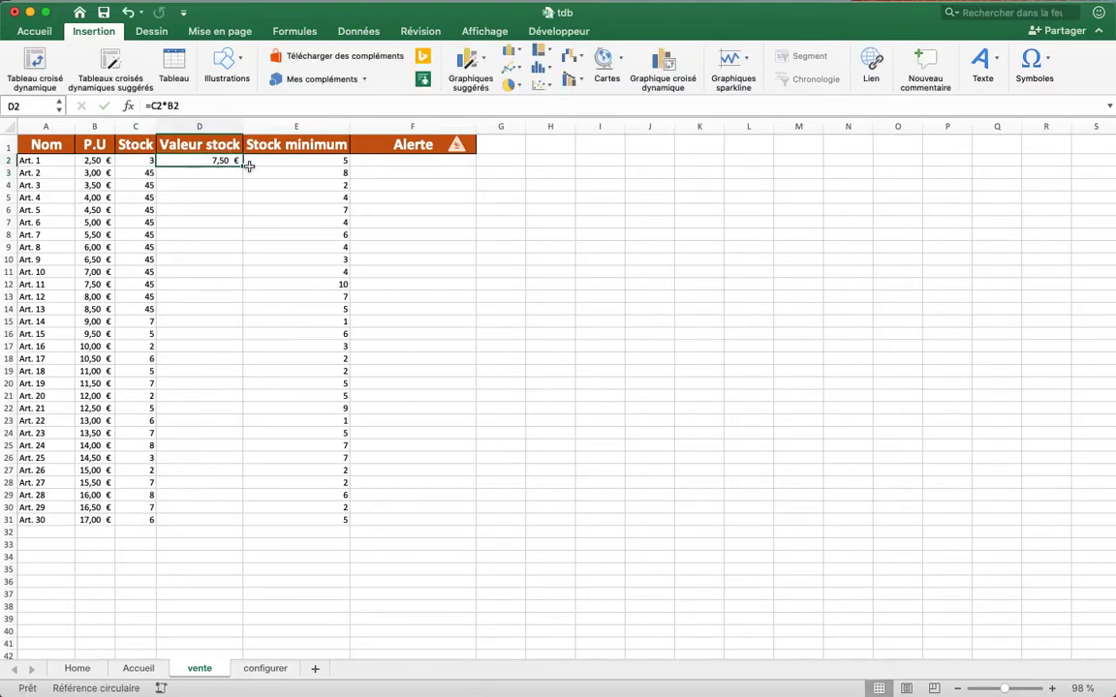
# - Copy the Valeur stock formula from D2 down to D31
pyautogui.moveTo(242, 166); pyautogui.dragTo(249, 520)
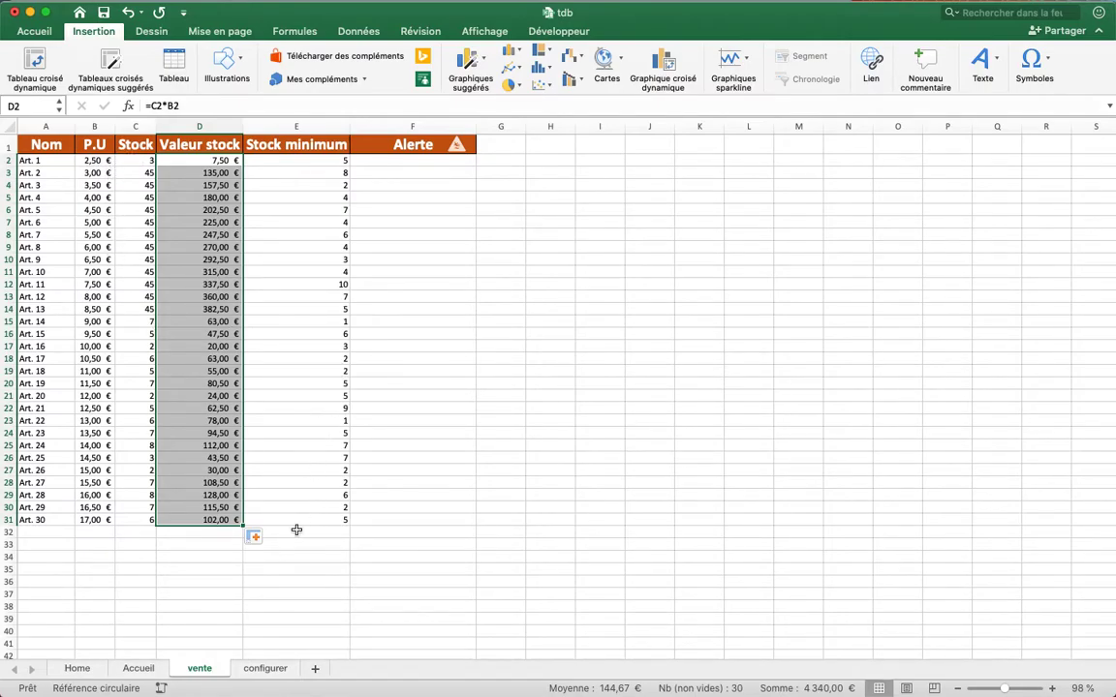
# - Enter the formula =SI(C2<E2;1;"") in F2 to flag Art. 1 when its stock is below the minimum
pyautogui.click(397, 161)
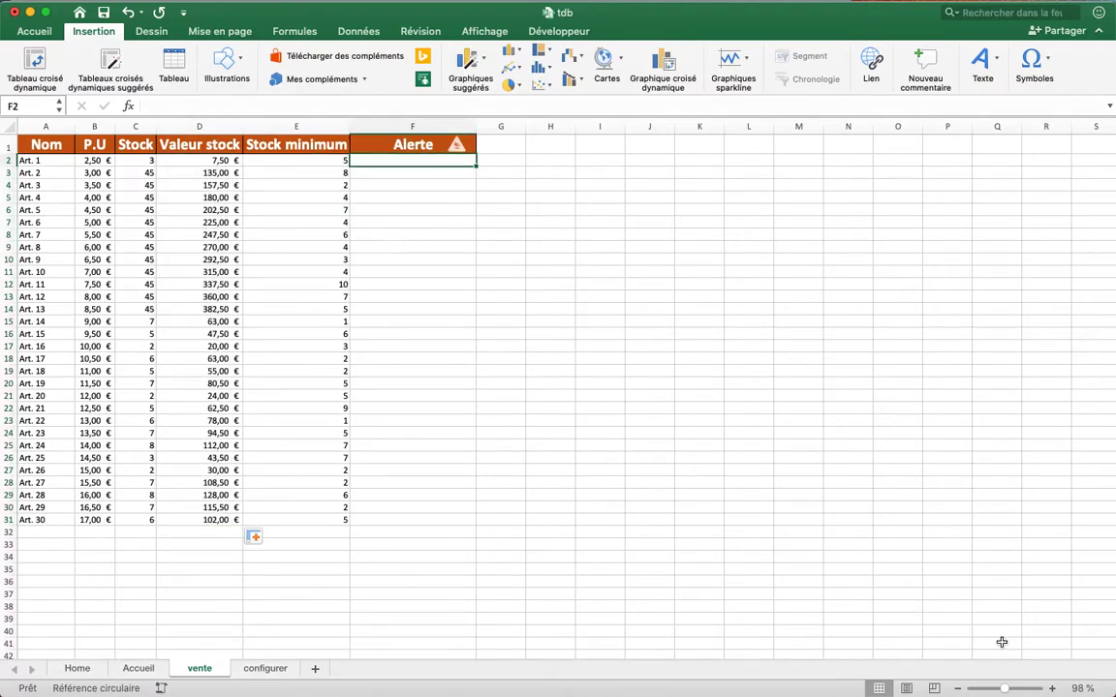
pyautogui.click(1019, 689)
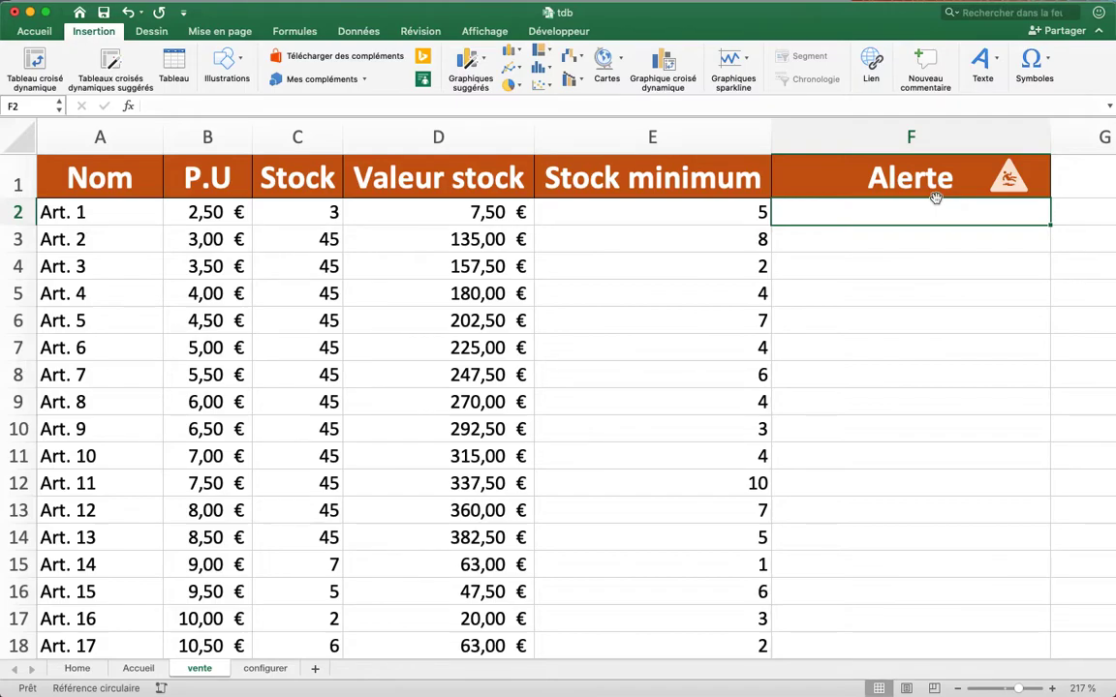
pyautogui.moveTo(479, 678)
pyautogui.write('=SI(')
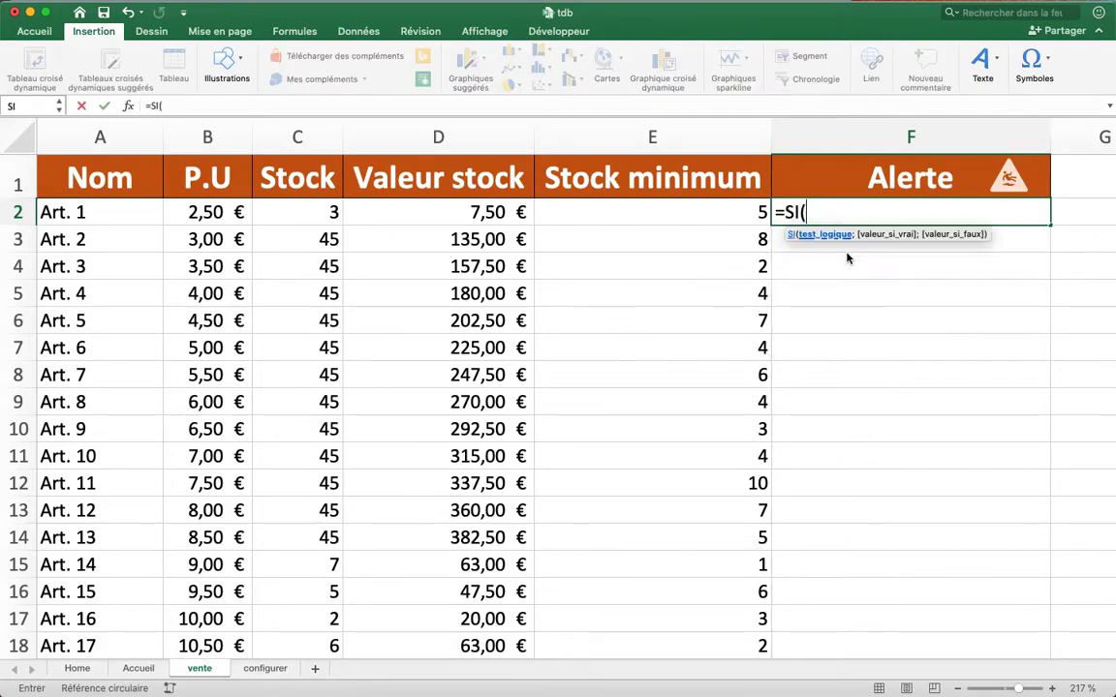
pyautogui.press('Left')
pyautogui.press('Left')
pyautogui.press('Left')
pyautogui.press('Left')
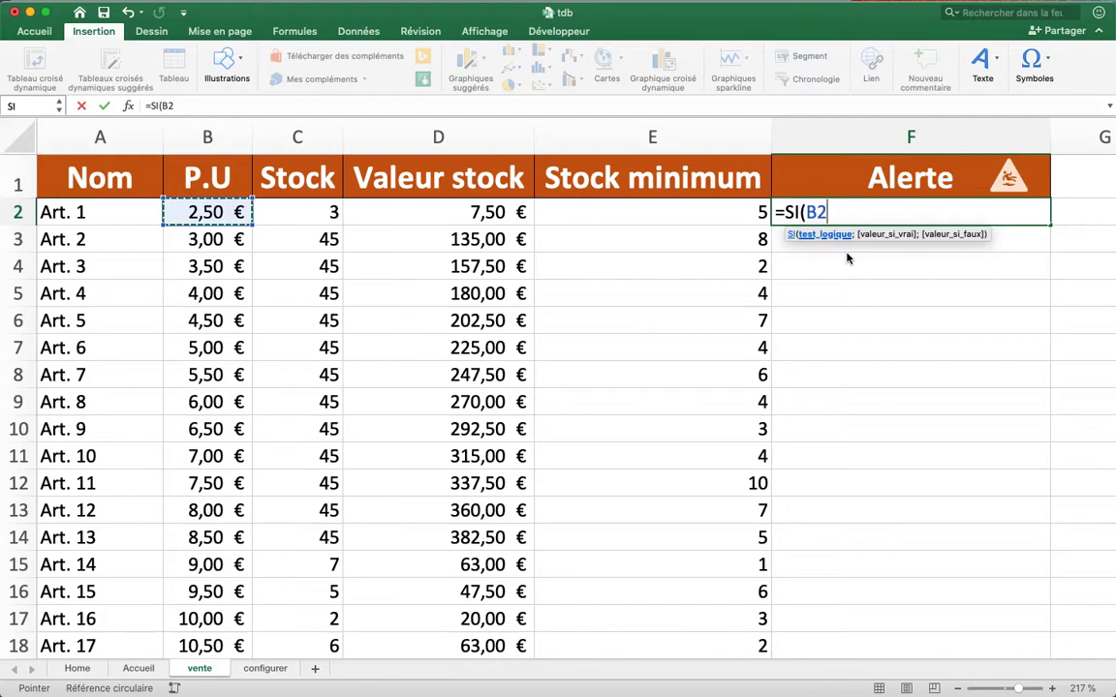
pyautogui.press('Right')
pyautogui.write('<')
pyautogui.press('Left')
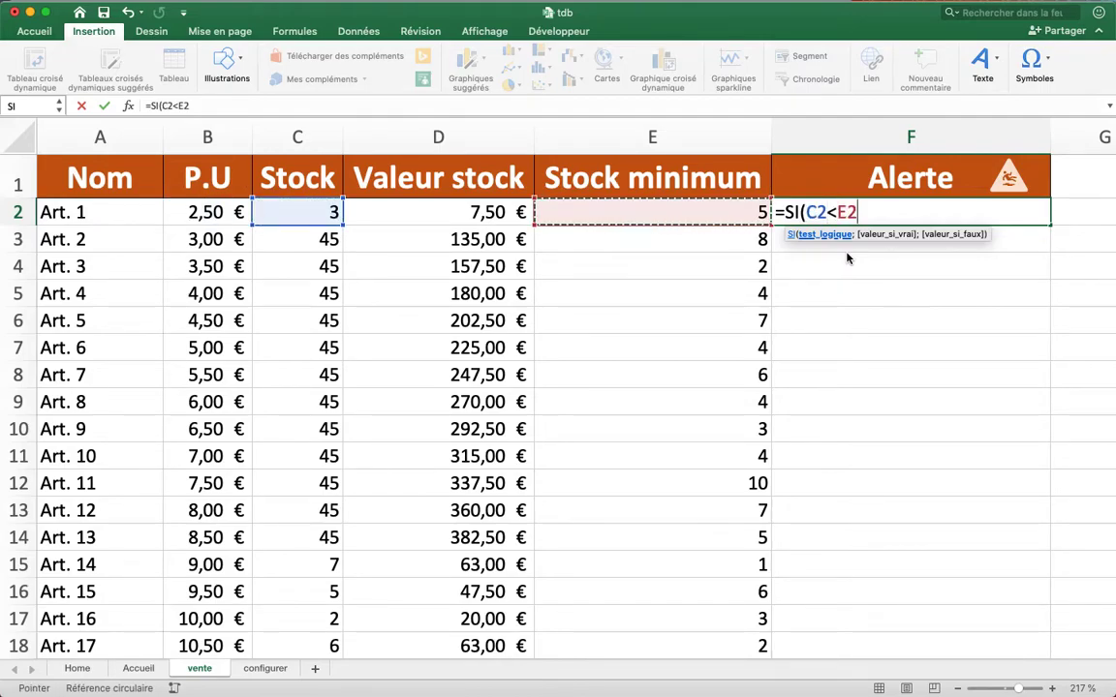
pyautogui.write(';&')
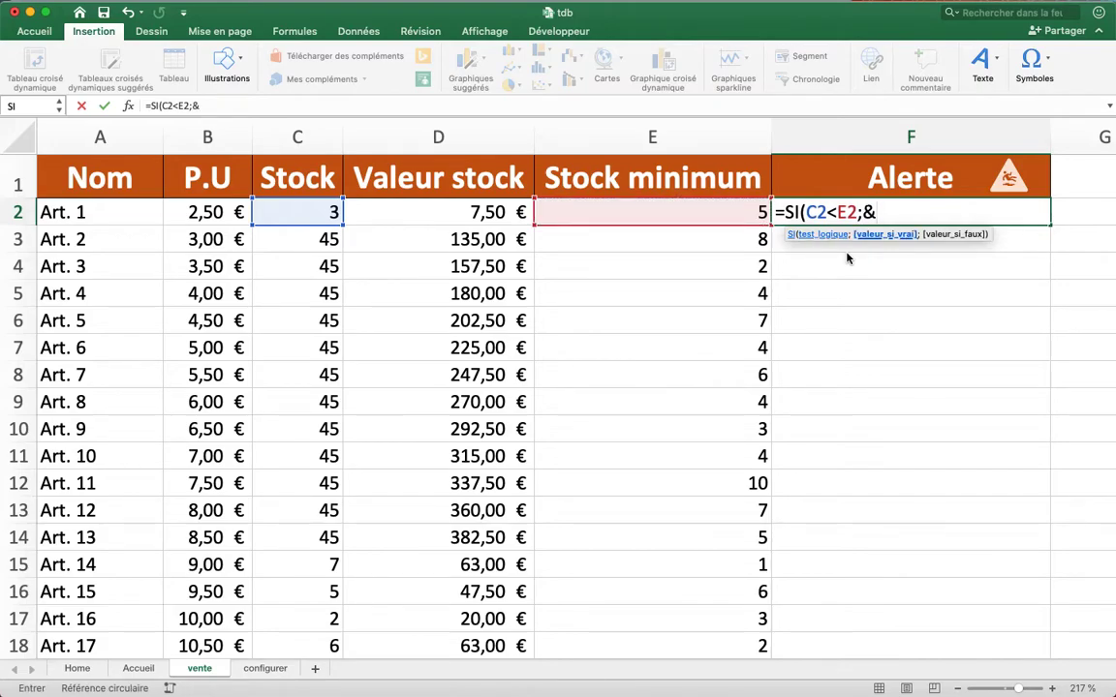
pyautogui.press('BackSpace')
pyautogui.write('1')
pyautogui.write(';"")')
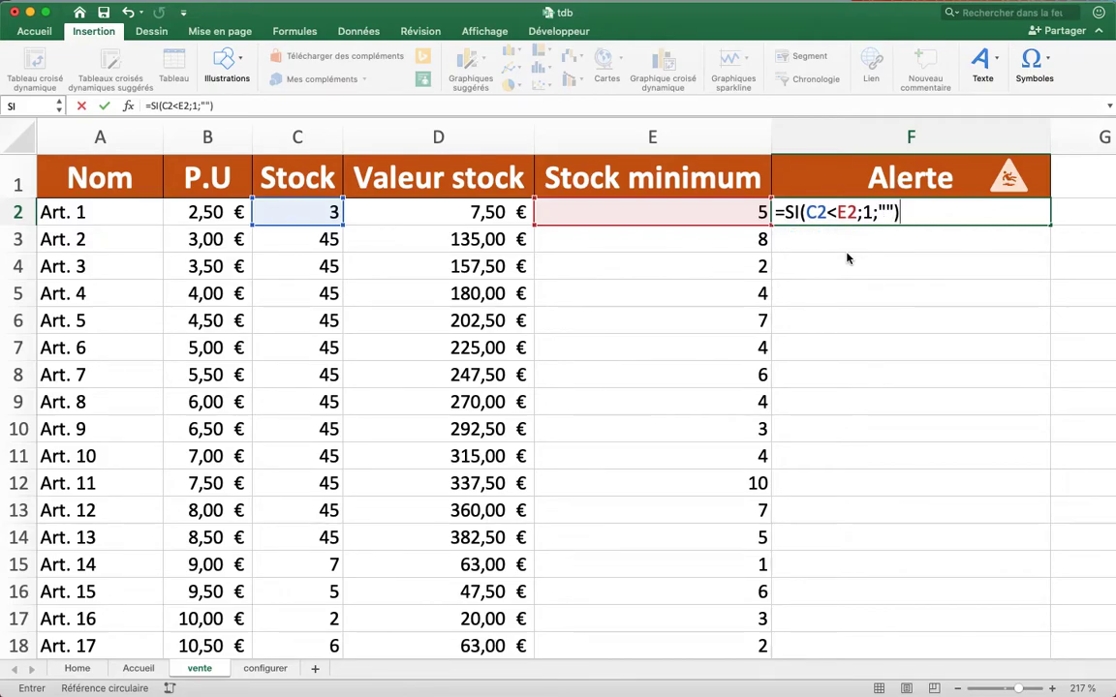
pyautogui.press('Return')
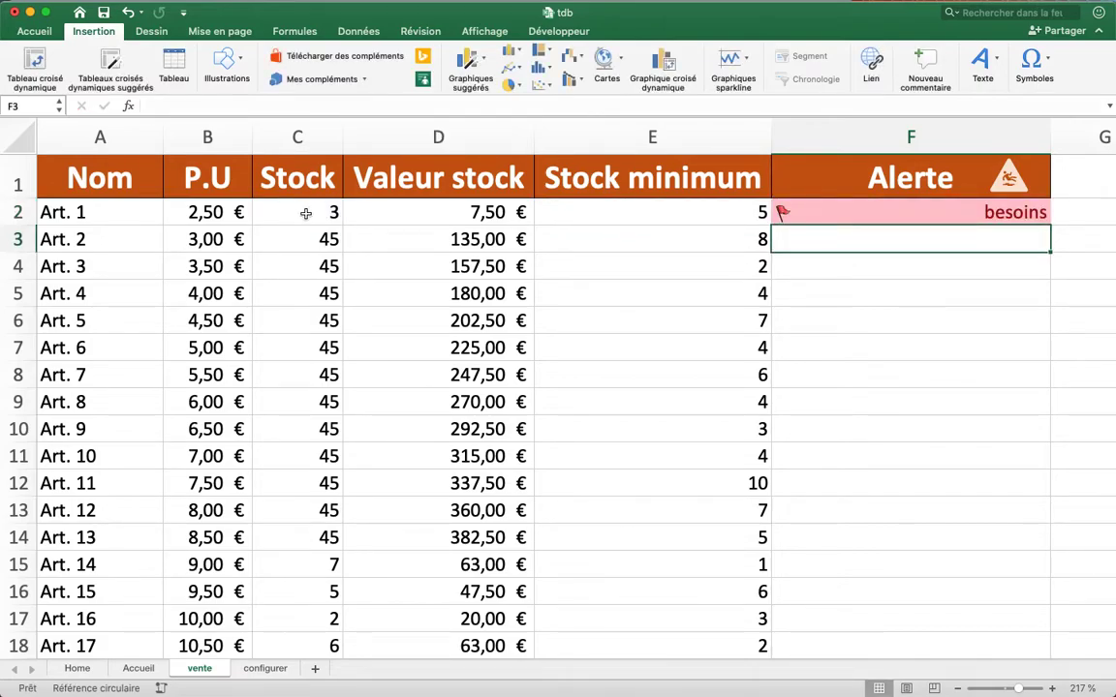
# - Delete the cell value rule and the icon set rule from the conditional formatting of the Alerte cells F2:F31
pyautogui.click(905, 213)
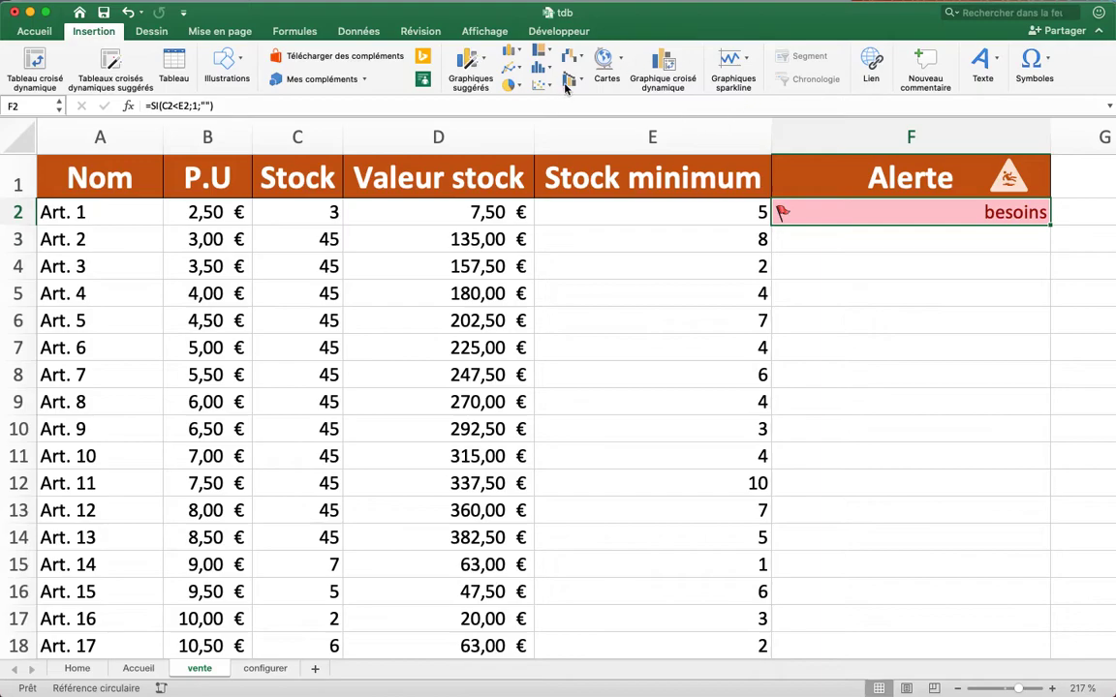
pyautogui.click(35, 31)
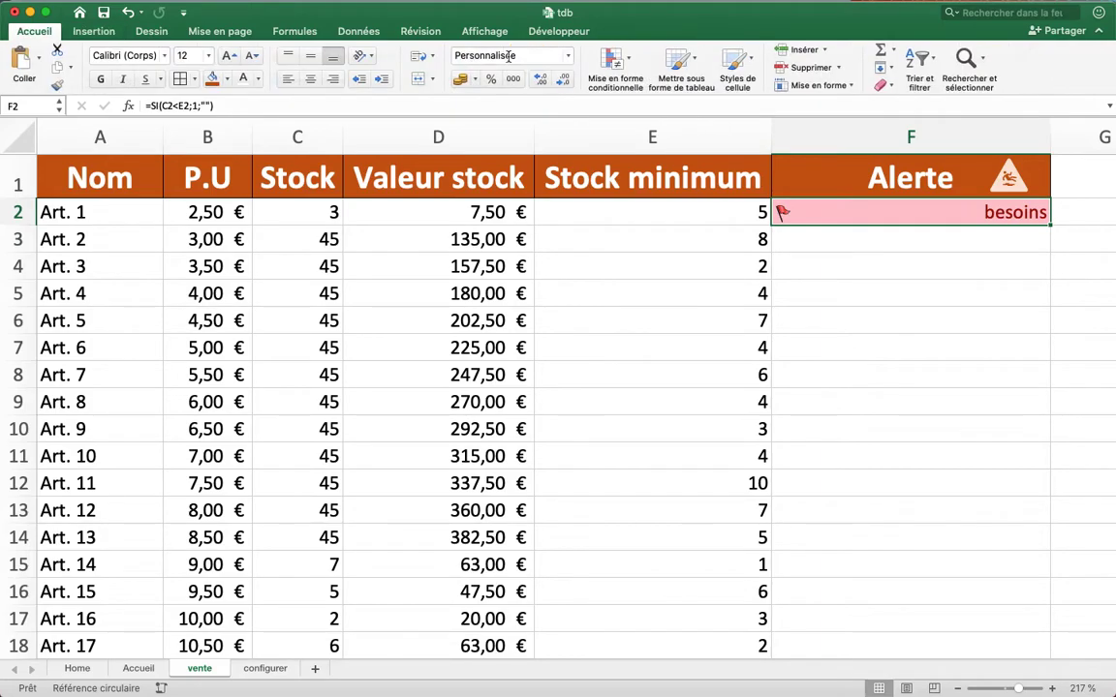
pyautogui.click(614, 61)
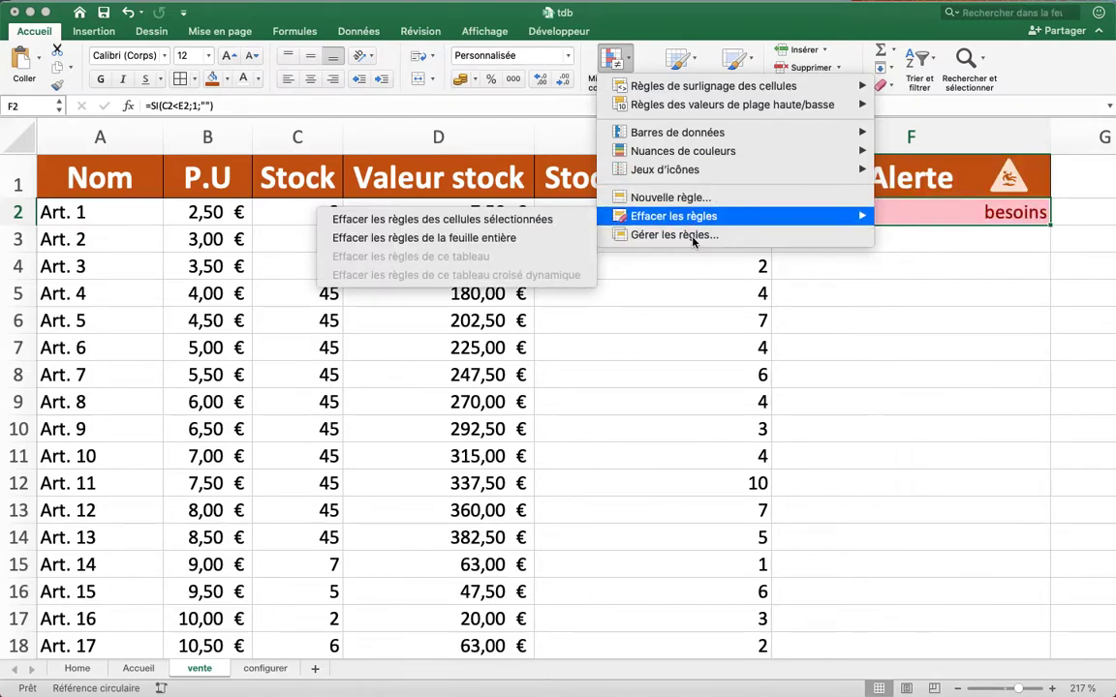
pyautogui.click(673, 234)
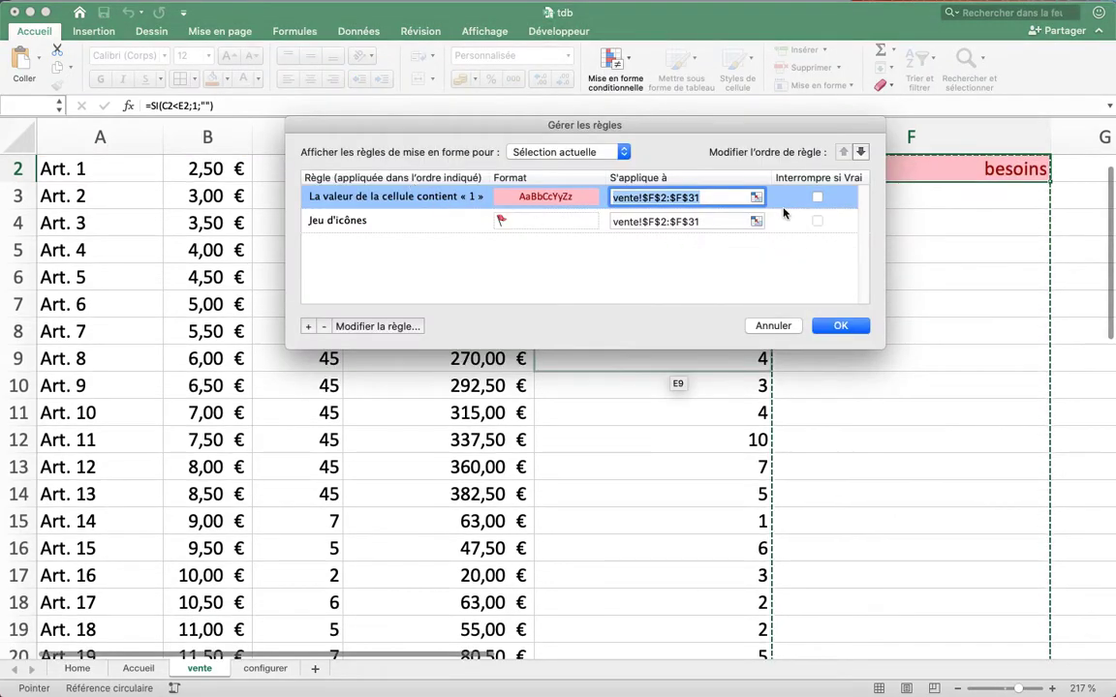
pyautogui.click(326, 330)
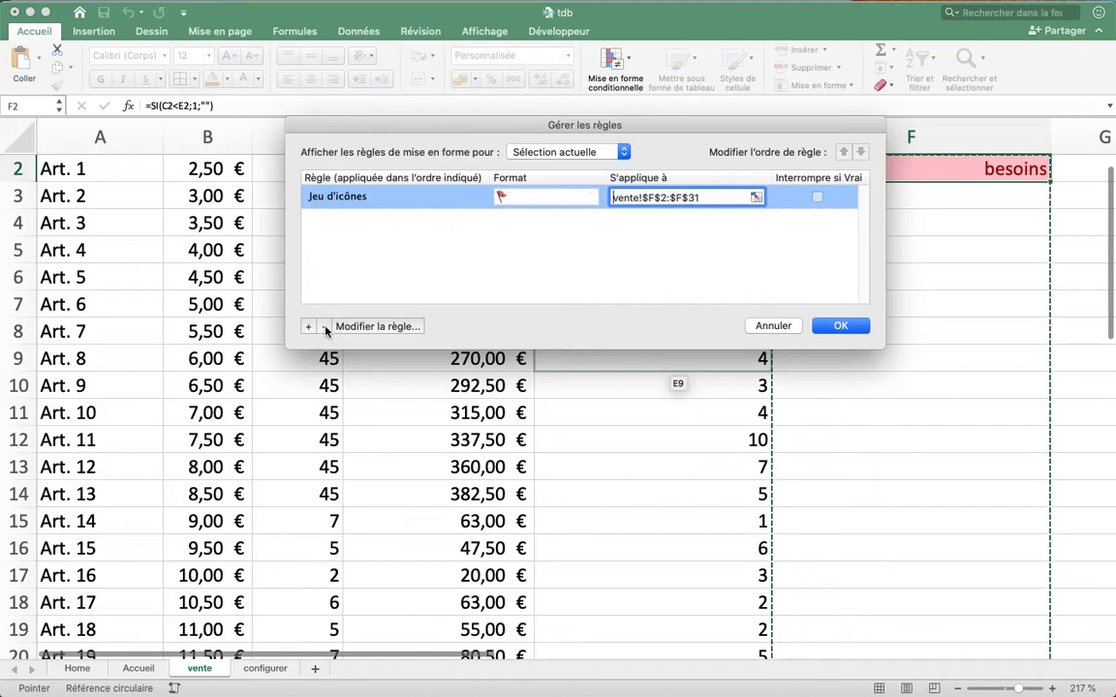
pyautogui.click(326, 331)
pyautogui.click(840, 326)
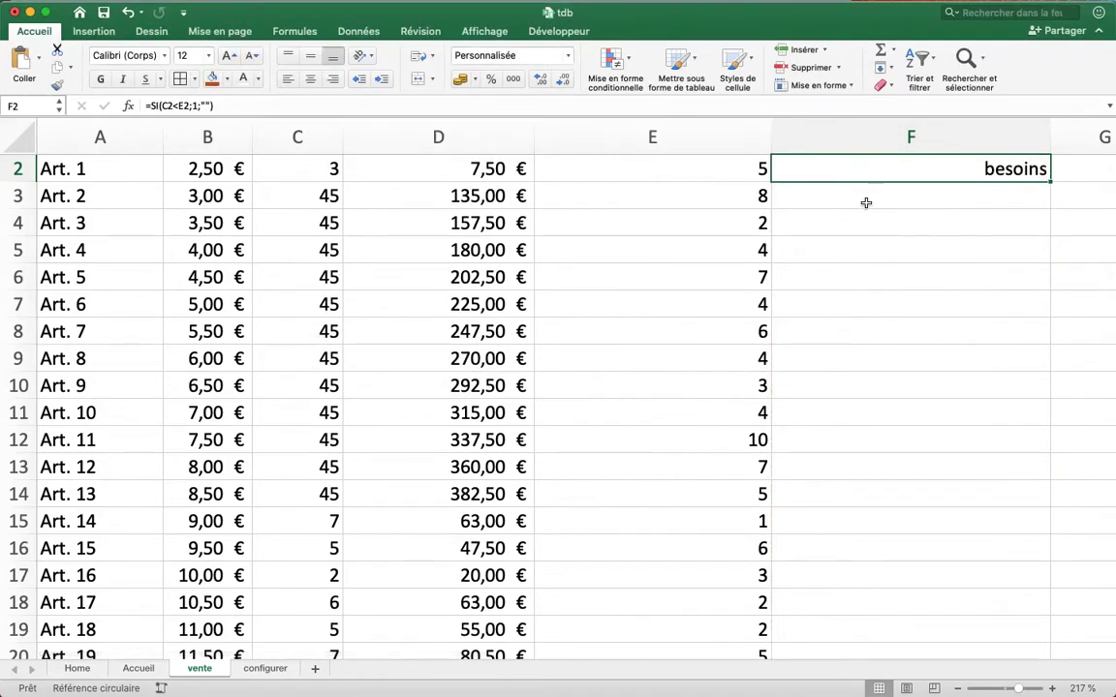
pyautogui.scroll(1, 867, 191)
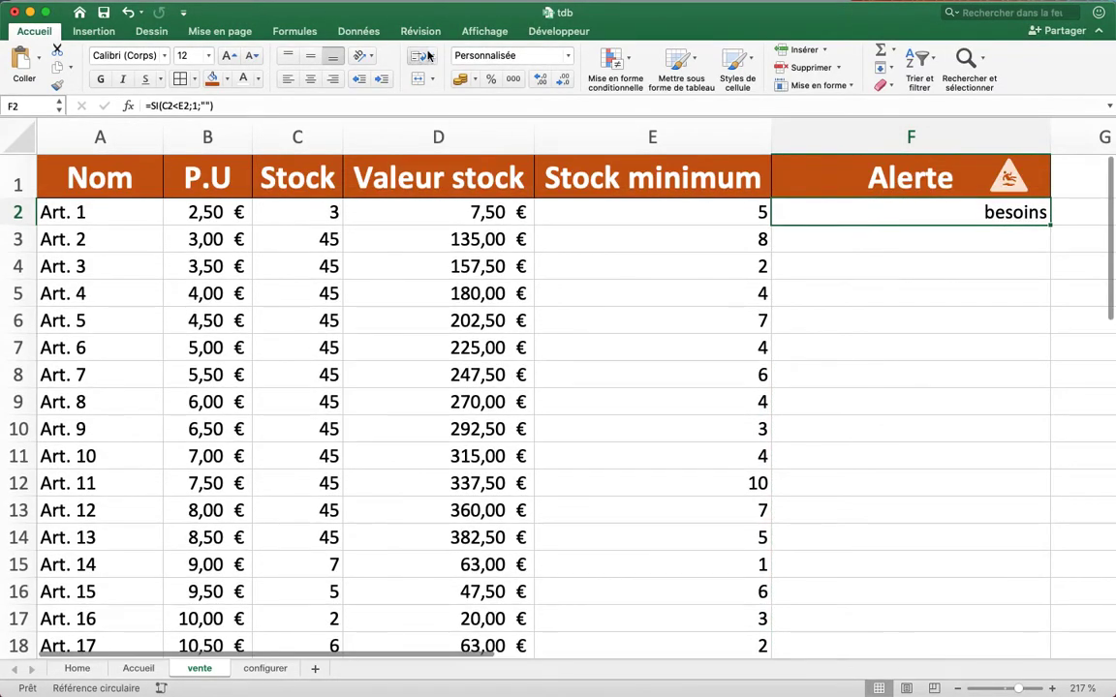
# - Replace the custom number format of F2 with the format code standard
pyautogui.click(567, 55)
pyautogui.click(481, 380)
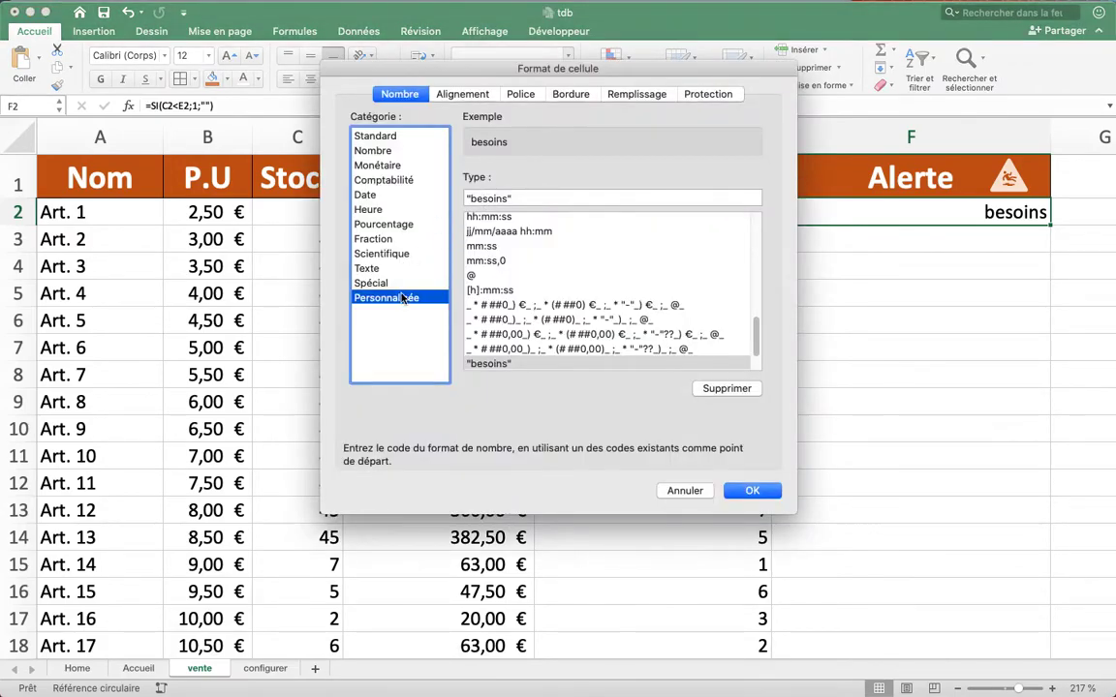
pyautogui.click(538, 198)
pyautogui.write('stand')
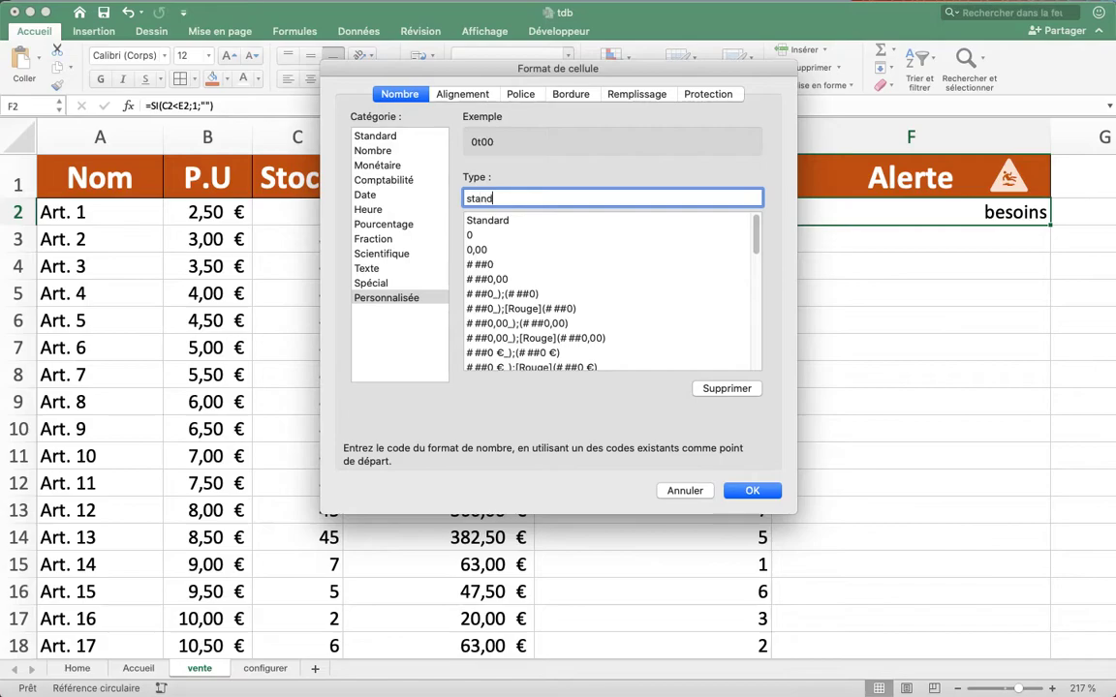
pyautogui.write('ard')
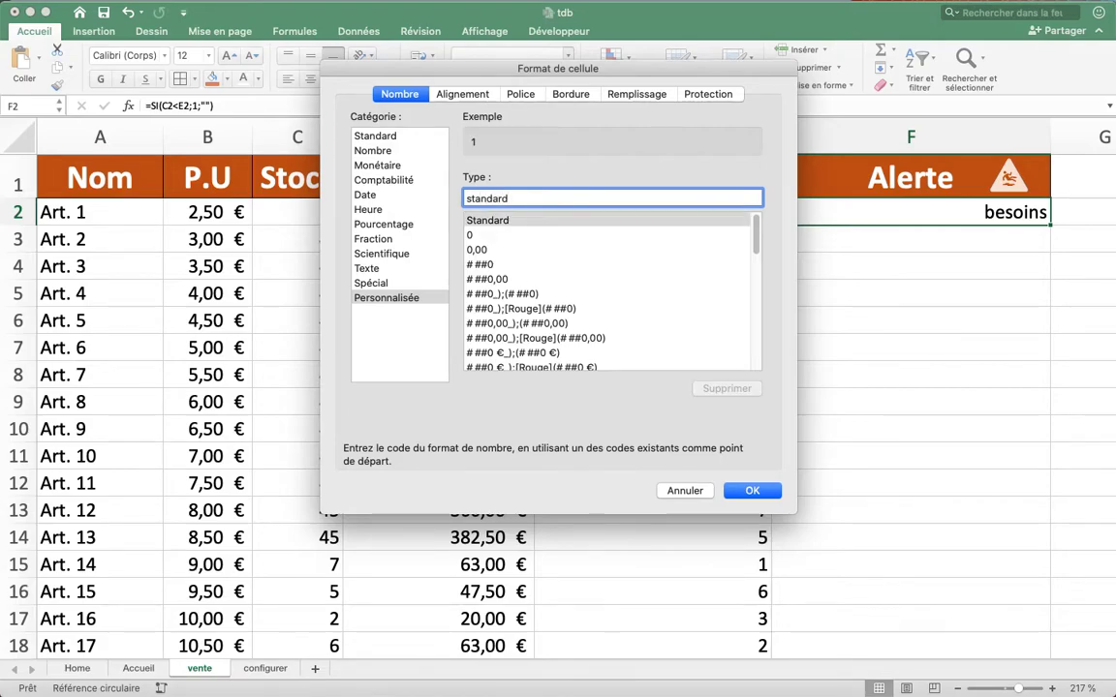
pyautogui.press('Return')
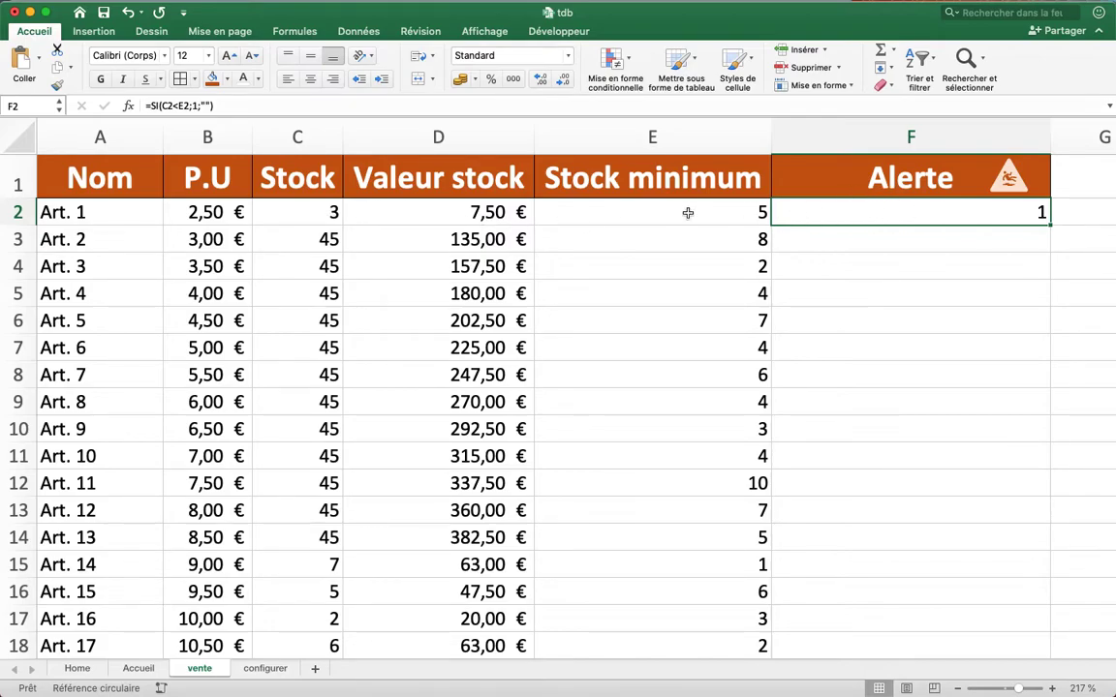
# - Test the alert formula by changing the stock of Art. 1 in C2, and restore the stock to 3
pyautogui.doubleClick(313, 212)
pyautogui.write('1')
pyautogui.press('Return')
pyautogui.click(314, 215)
pyautogui.write('3')
pyautogui.press('Return')
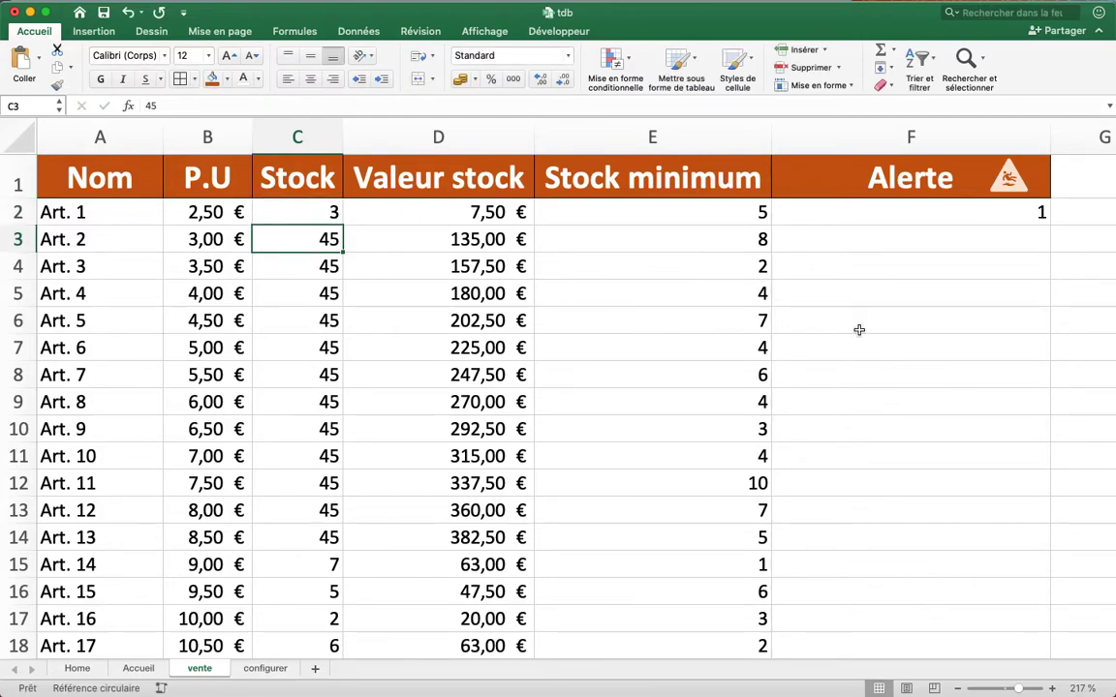
# - Copy the Alerte formula from F2 down to F31 and check the flagged articles against their minimum stock
pyautogui.click(954, 209)
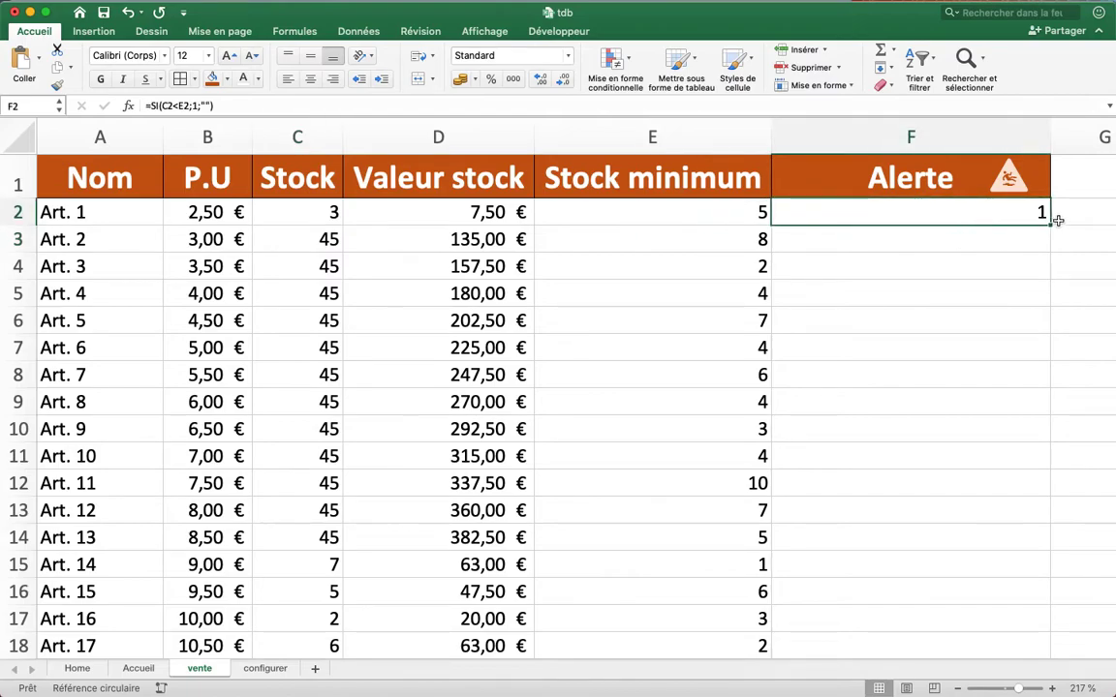
pyautogui.moveTo(1052, 223); pyautogui.dragTo(1016, 612)
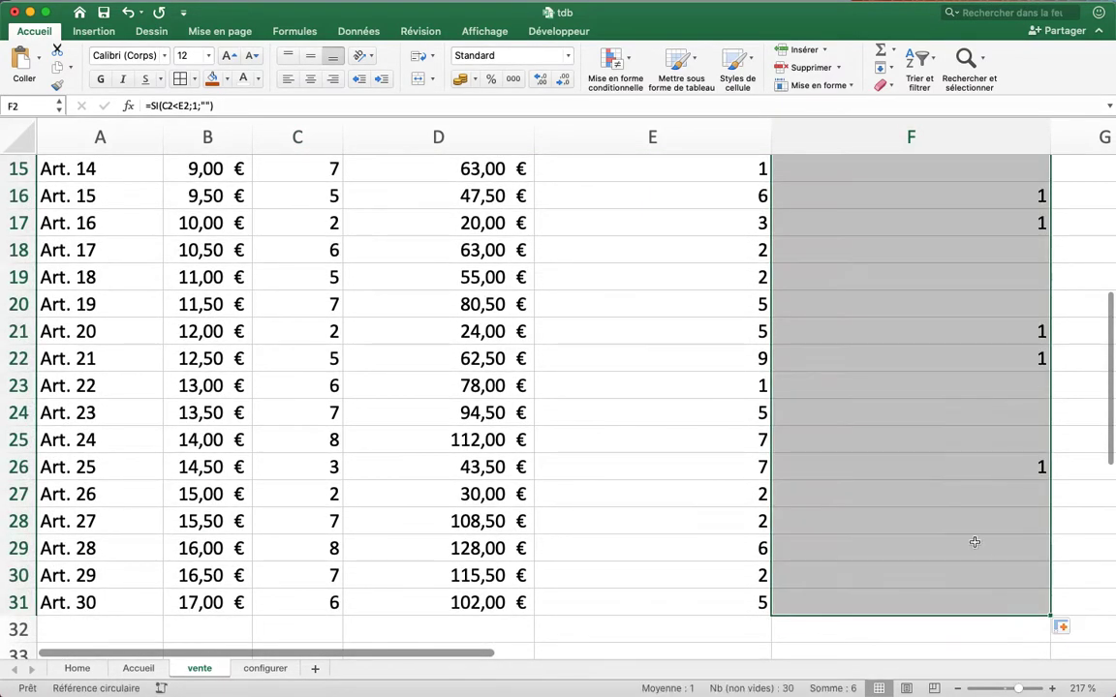
pyautogui.scroll(4, 897, 427)
pyautogui.scroll(-5, 897, 426)
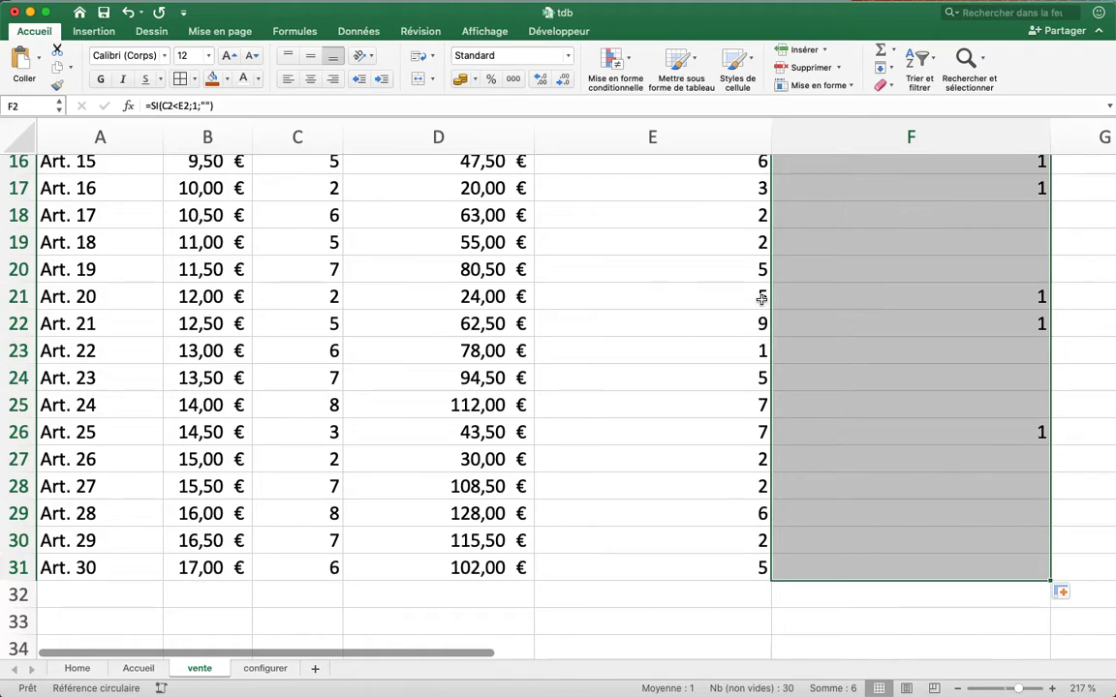
pyautogui.click(869, 323)
pyautogui.scroll(2, 872, 319)
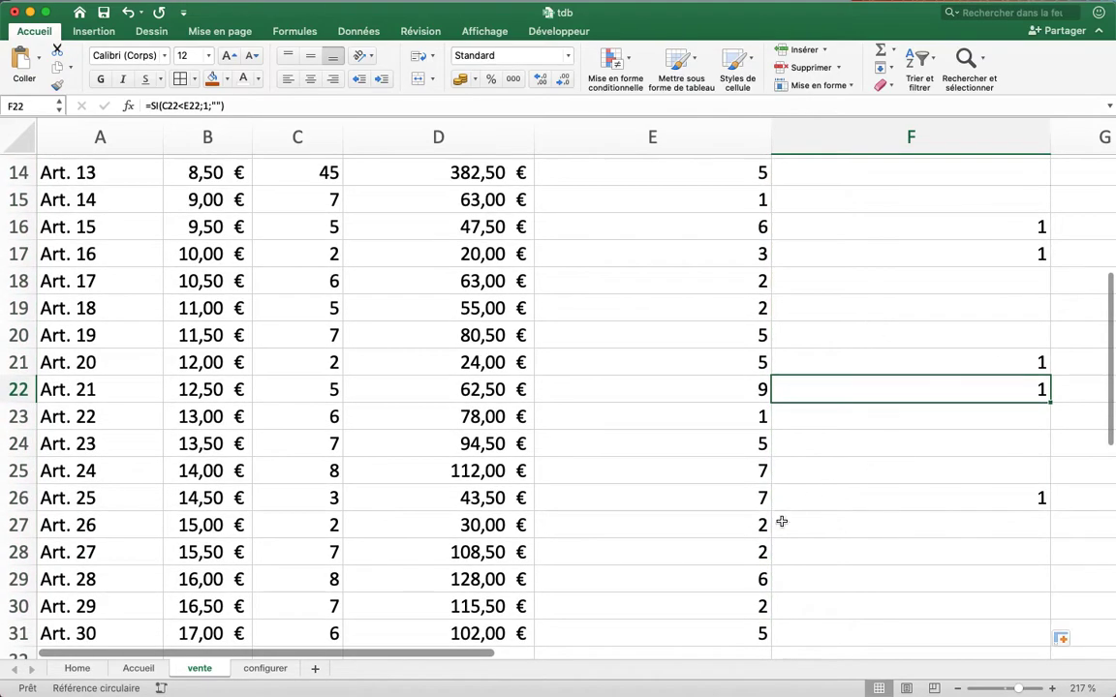
pyautogui.scroll(-2, 851, 500)
# - Start a new icon set rule for F2:F31 with a red flag for the highest condition and no icon for the other two
pyautogui.moveTo(872, 568); pyautogui.dragTo(855, 209)
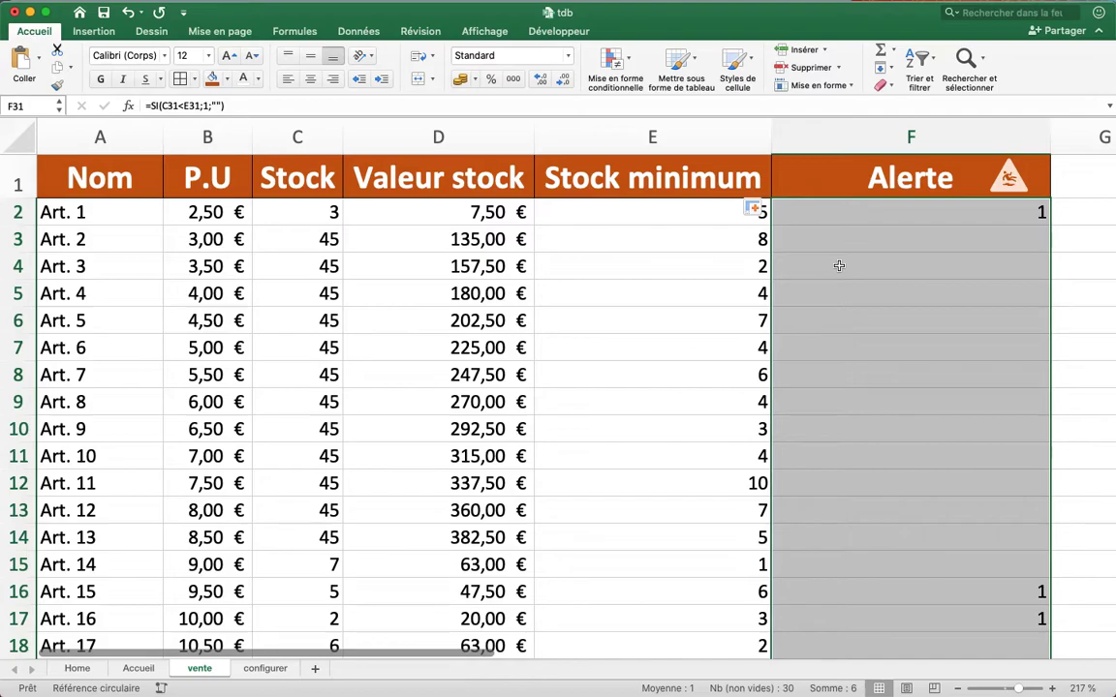
pyautogui.click(630, 62)
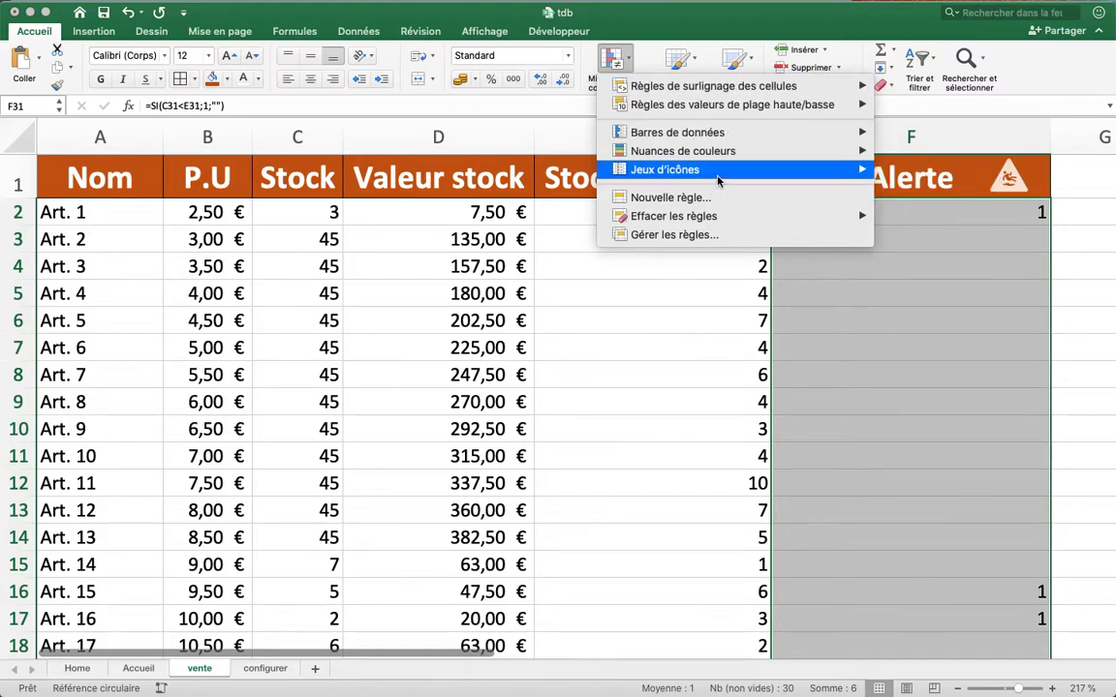
pyautogui.moveTo(792, 177)
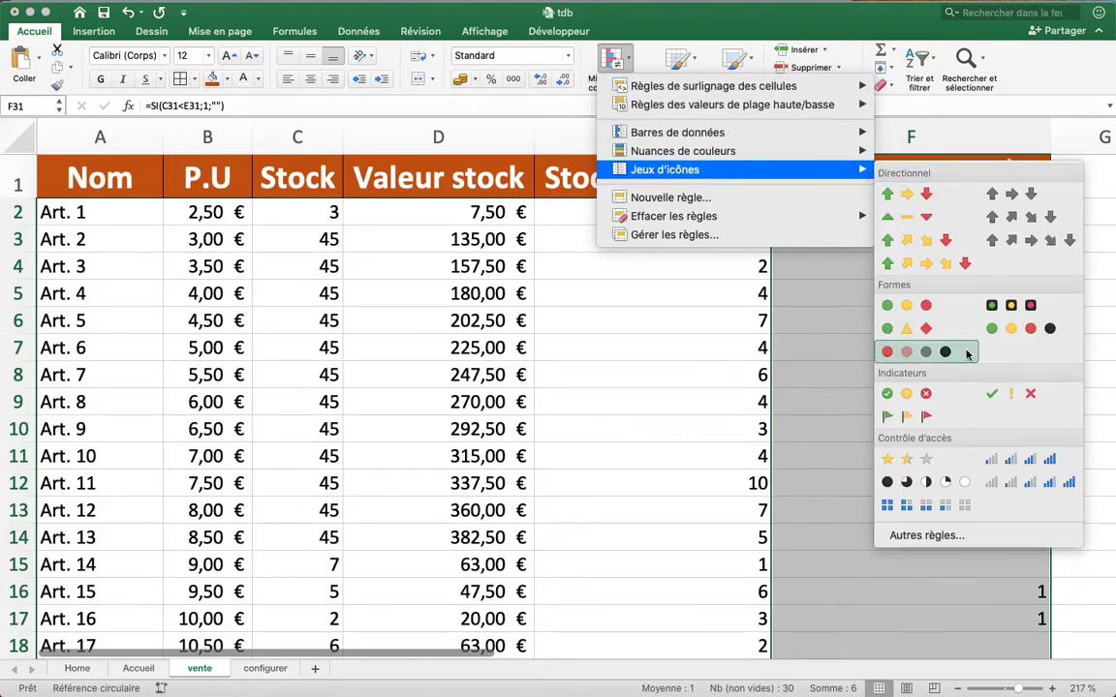
pyautogui.click(924, 536)
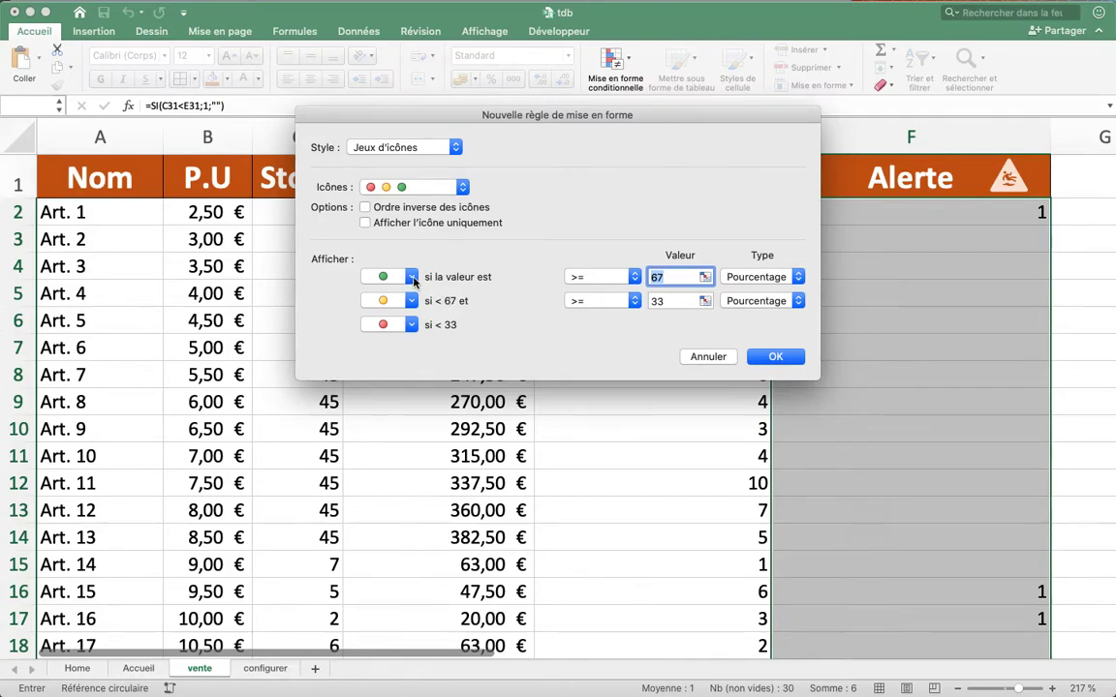
pyautogui.click(412, 278)
pyautogui.click(459, 300)
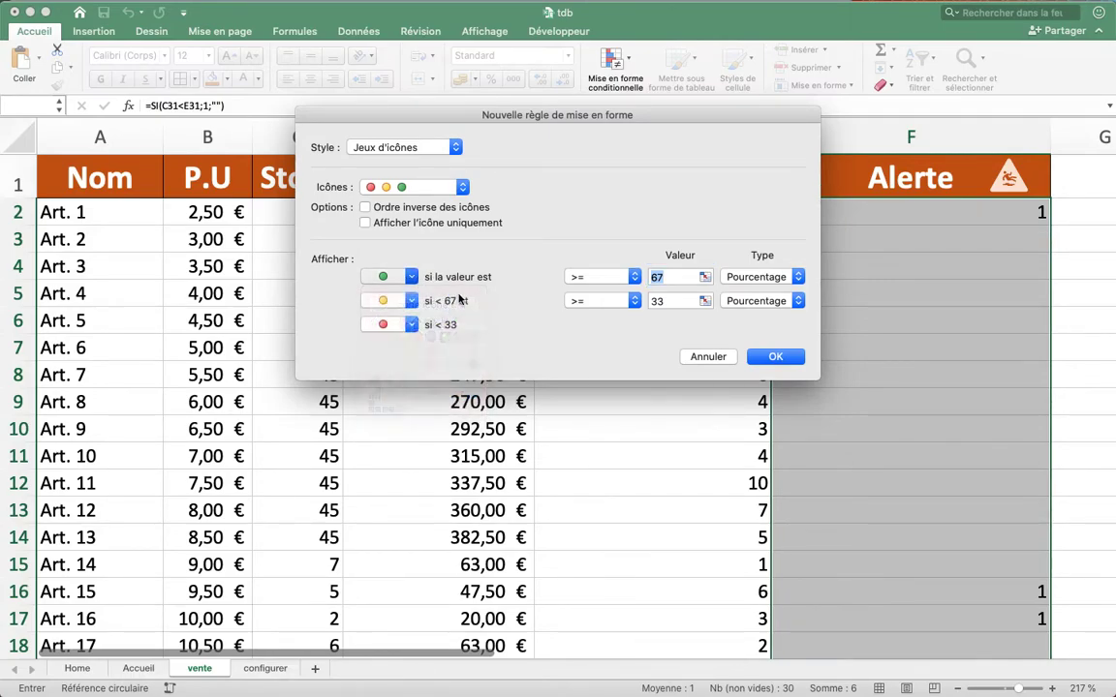
pyautogui.click(411, 301)
pyautogui.click(409, 329)
pyautogui.click(410, 326)
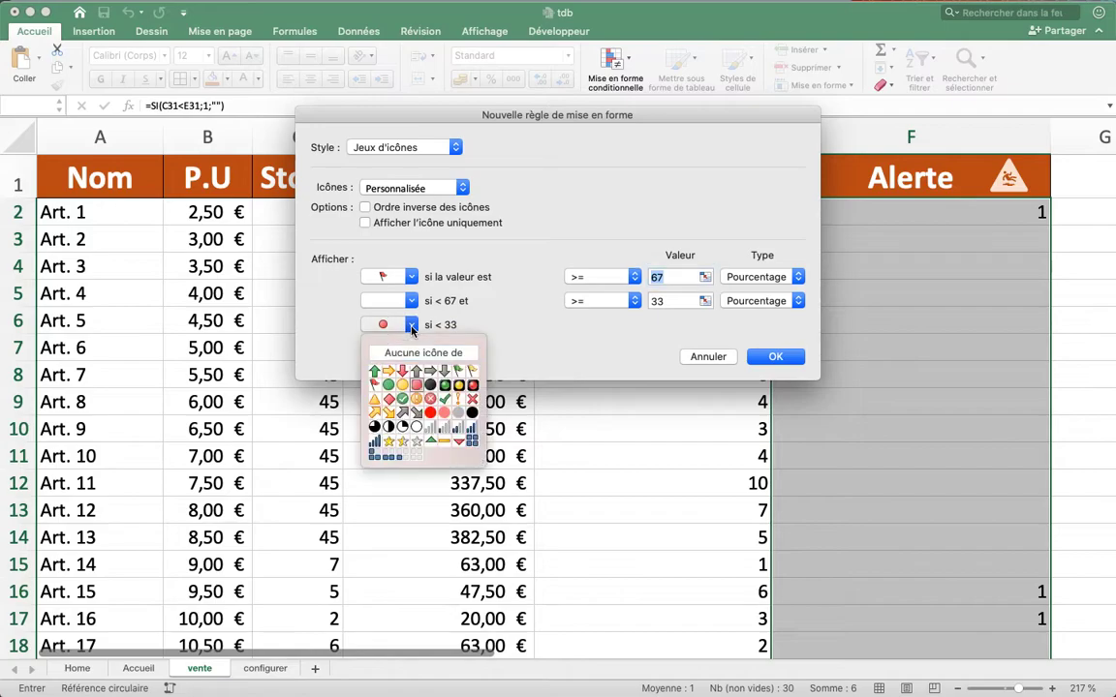
pyautogui.click(398, 349)
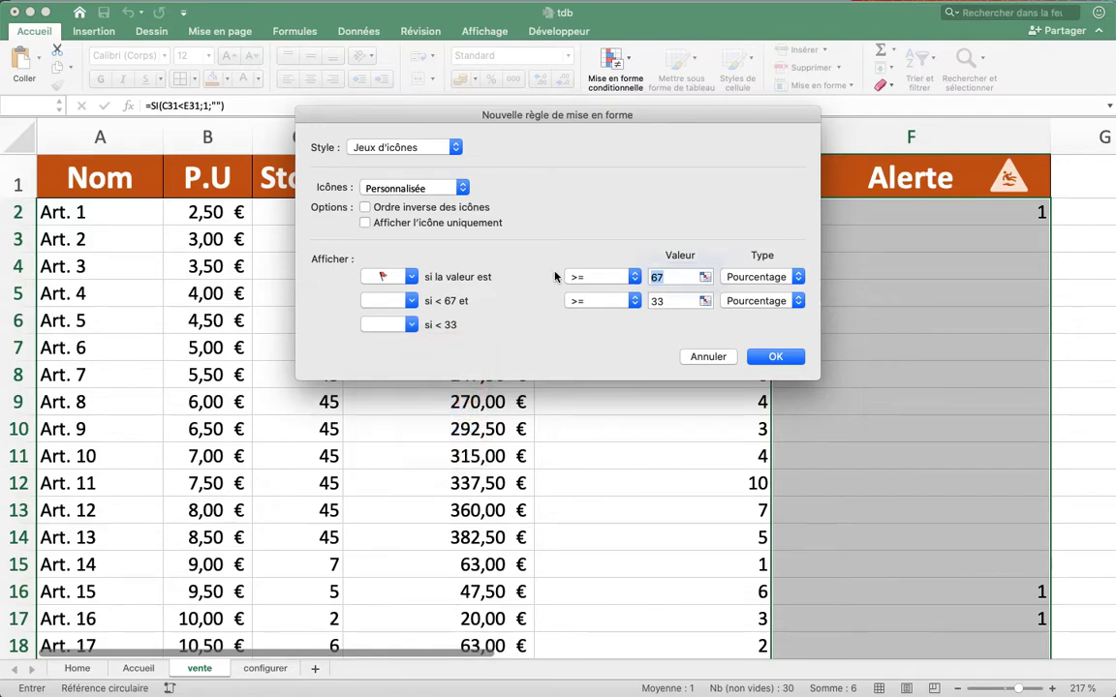
# - Set the type of both icon thresholds to Nombre
pyautogui.click(750, 277)
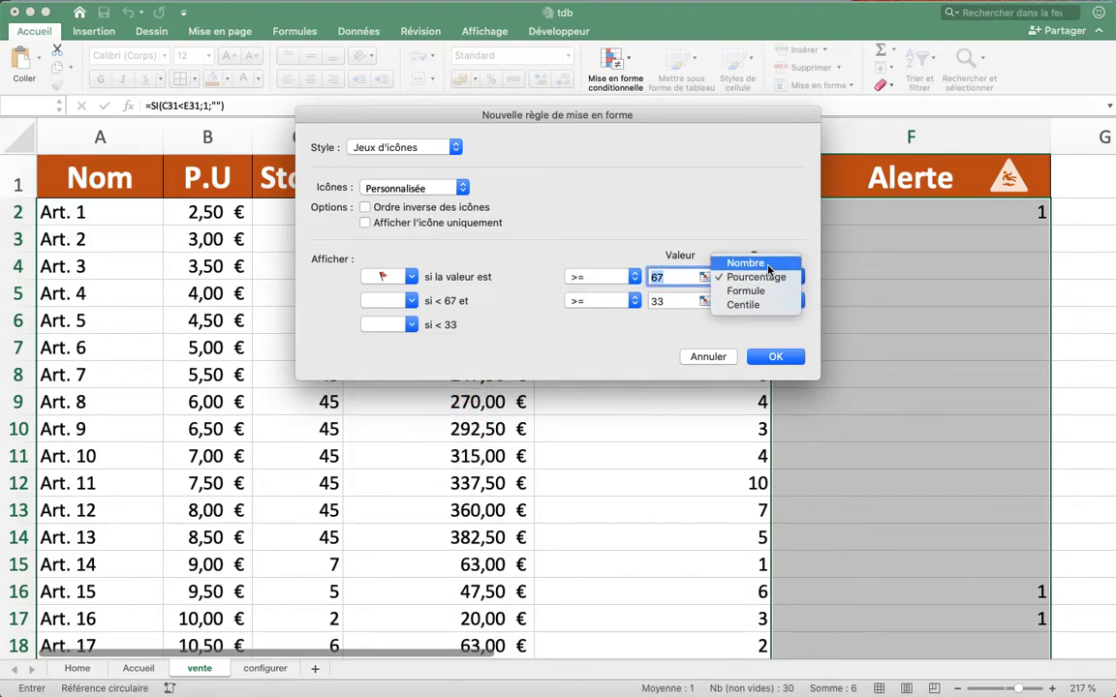
pyautogui.click(767, 264)
pyautogui.click(781, 300)
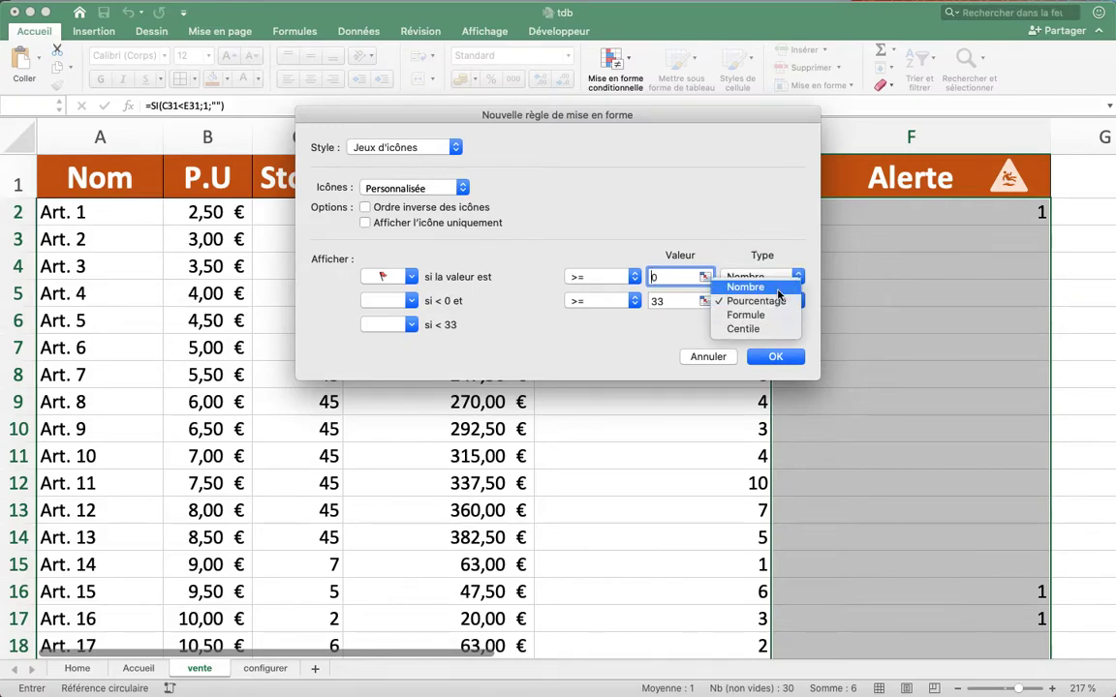
pyautogui.click(746, 288)
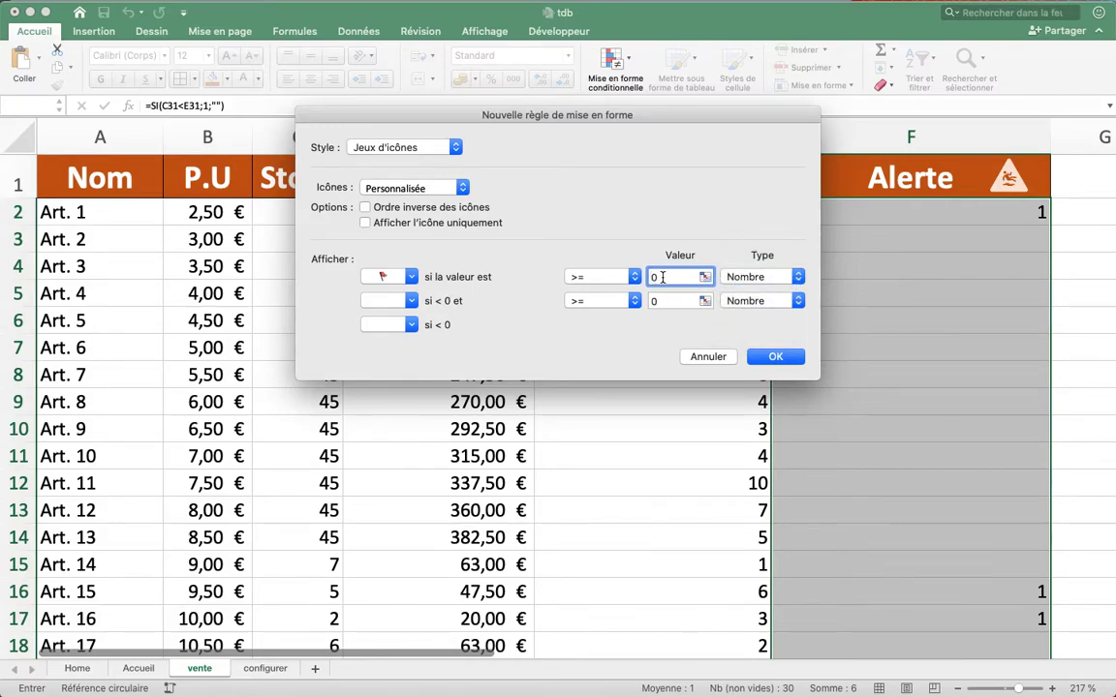
# - Set the red flag's threshold value to 1 and apply the icon set rule to F2:F31
pyautogui.hotkey('shift', 'Right')
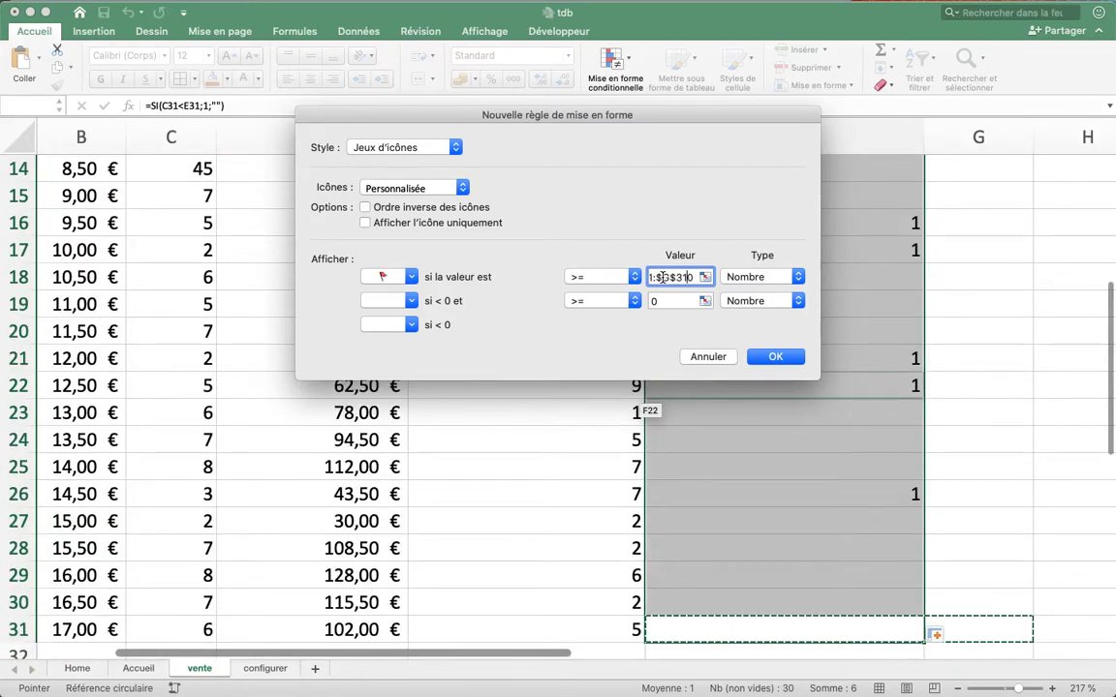
pyautogui.tripleClick(661, 277)
pyautogui.write('1')
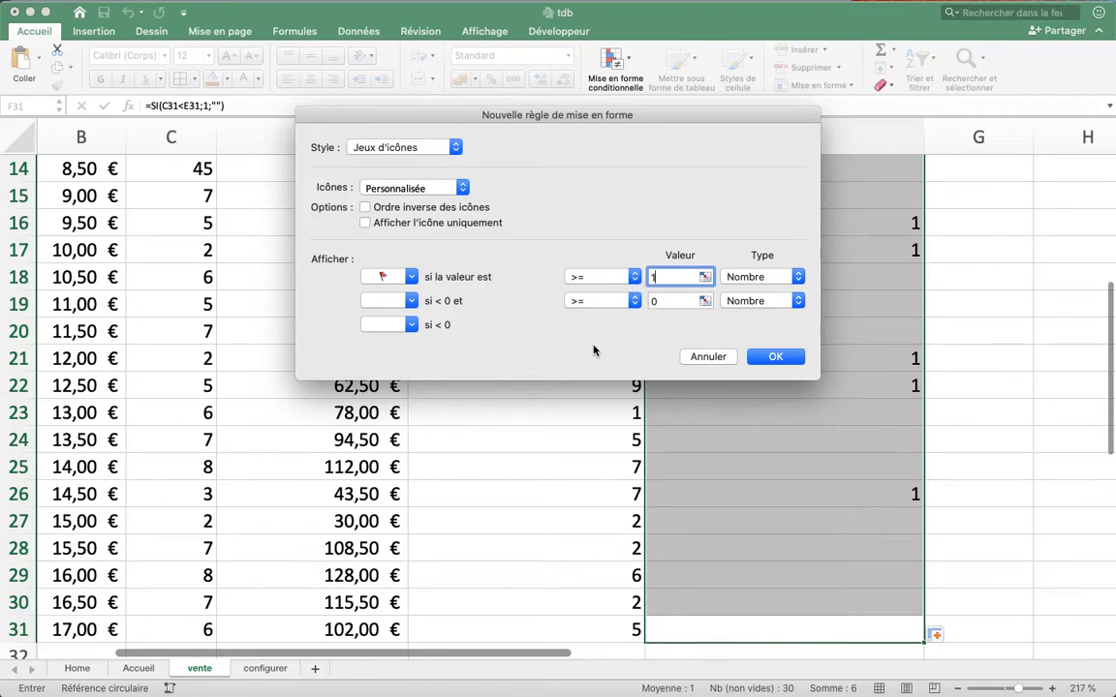
pyautogui.click(772, 358)
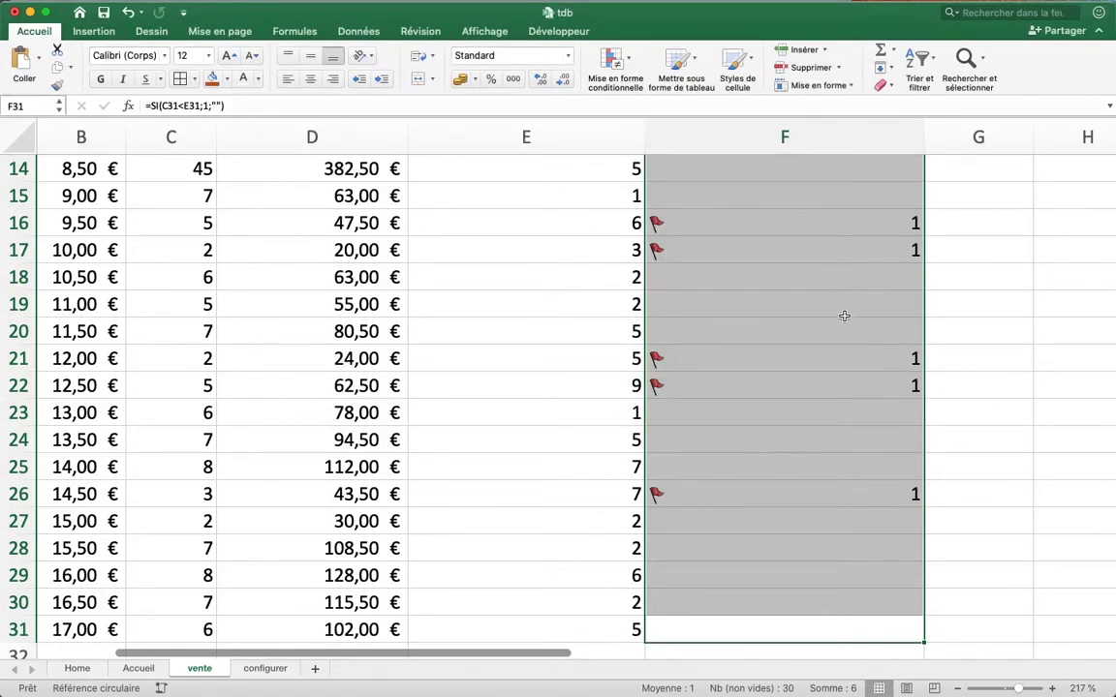
# - Set the stock in C25 to 3 to test the flag rule against the minimum stock
pyautogui.click(203, 467)
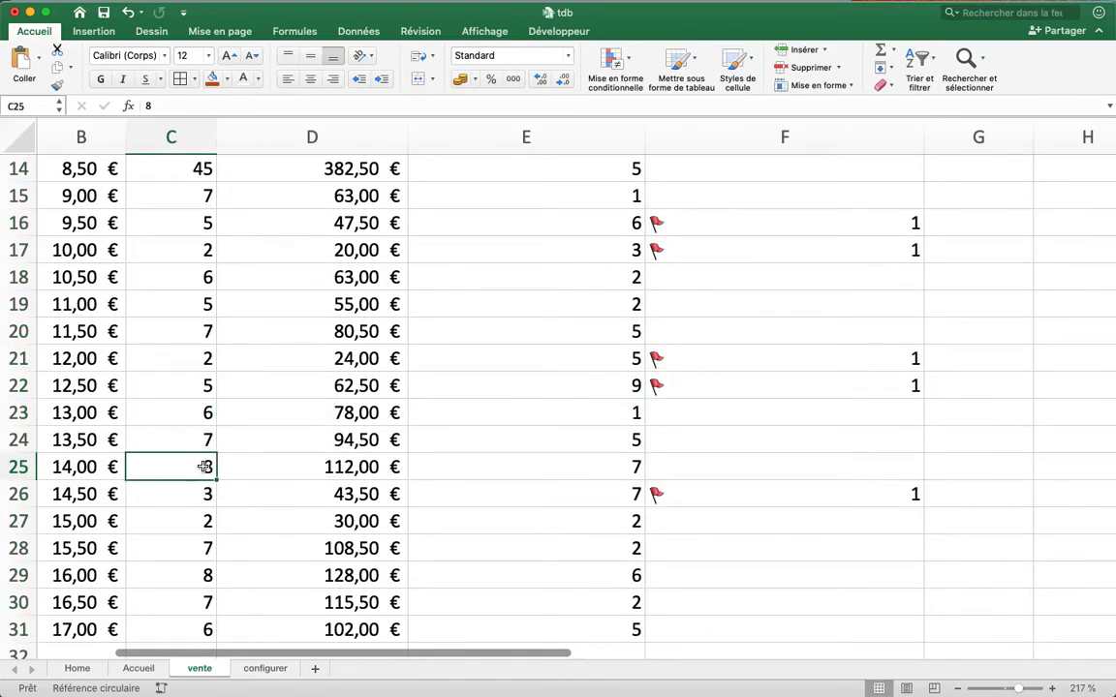
pyautogui.write('3')
pyautogui.press('Return')
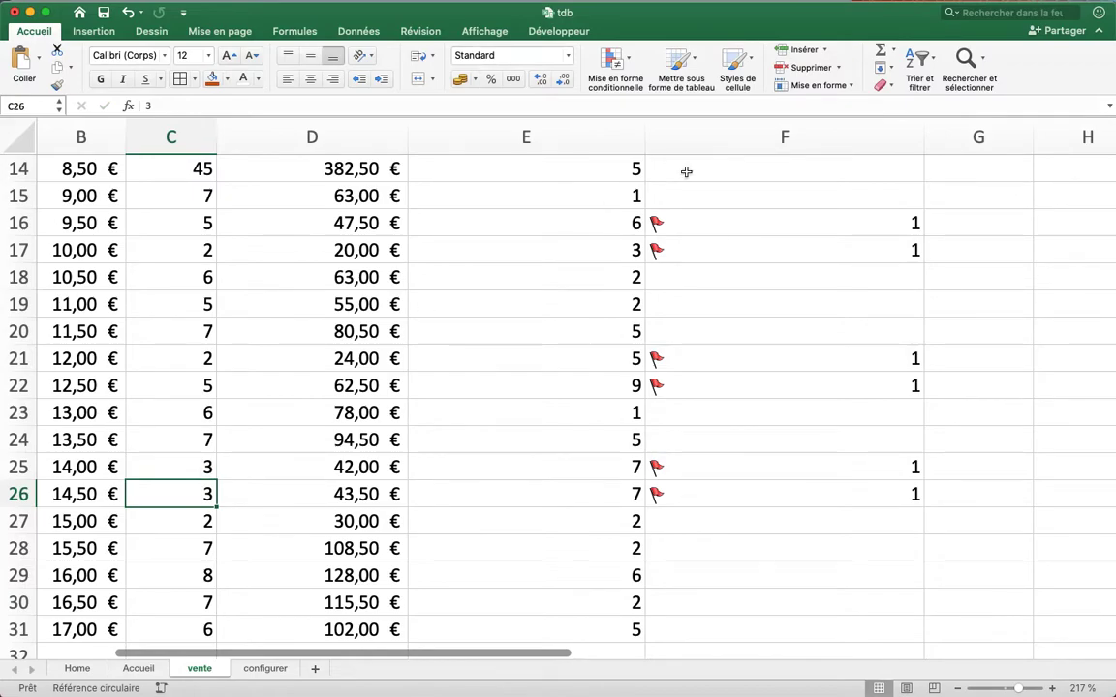
# - Add a highlighting rule to the Alerte cells F2:F31 for text containing 1, using the preset red fill
pyautogui.moveTo(772, 621); pyautogui.dragTo(789, 208)
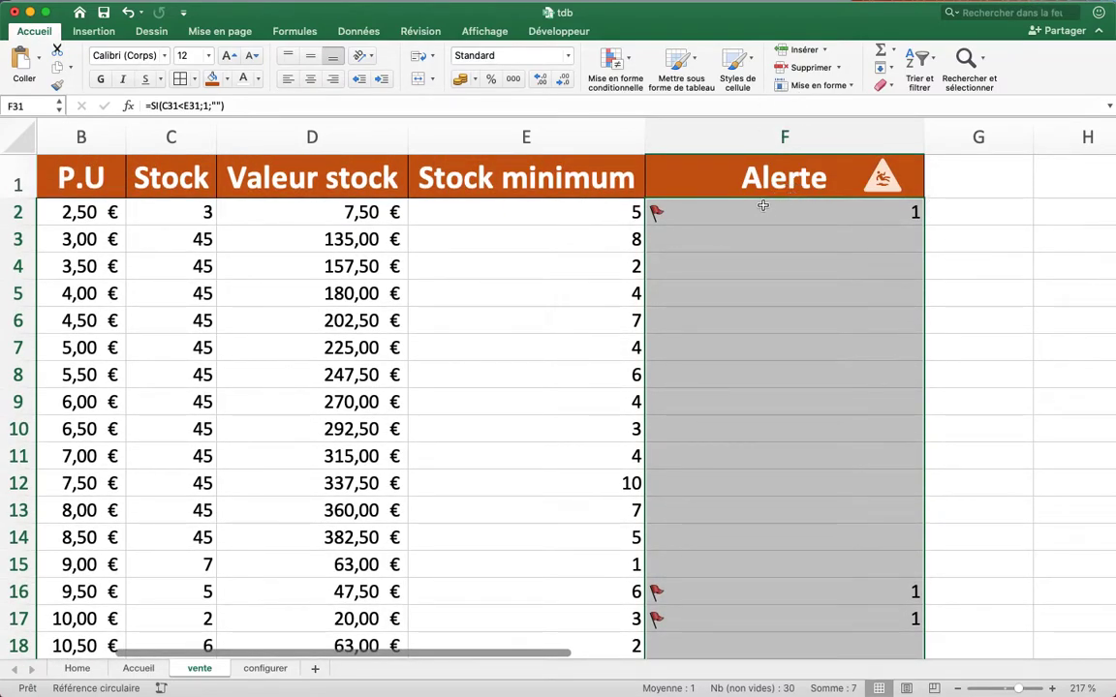
pyautogui.click(629, 64)
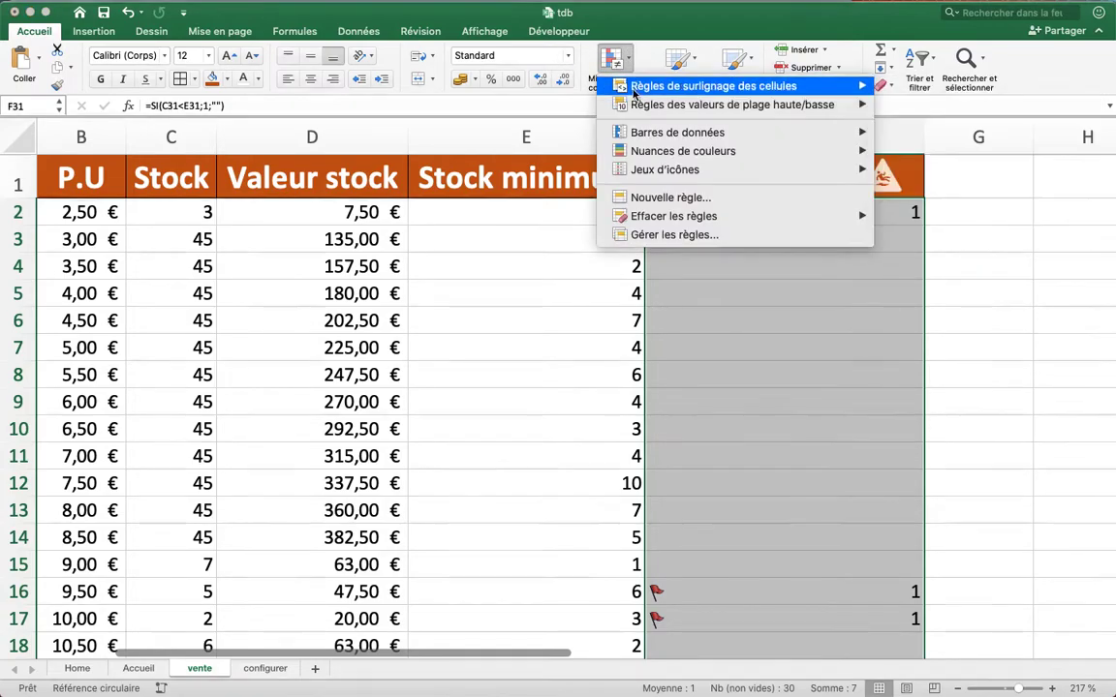
pyautogui.moveTo(655, 87)
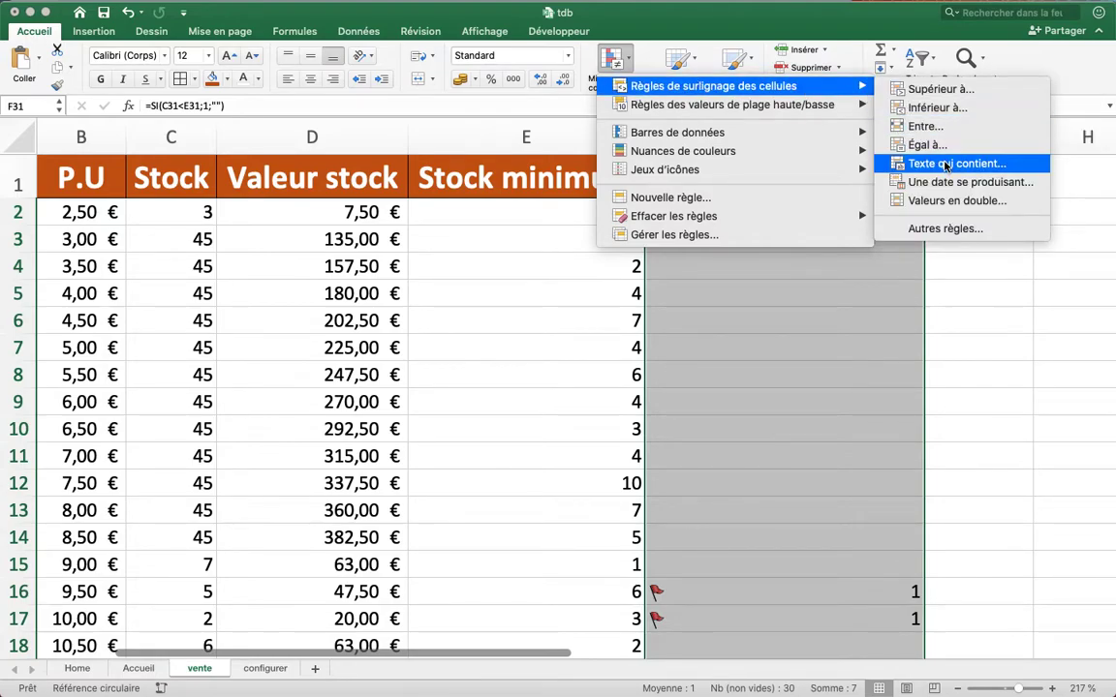
pyautogui.click(934, 162)
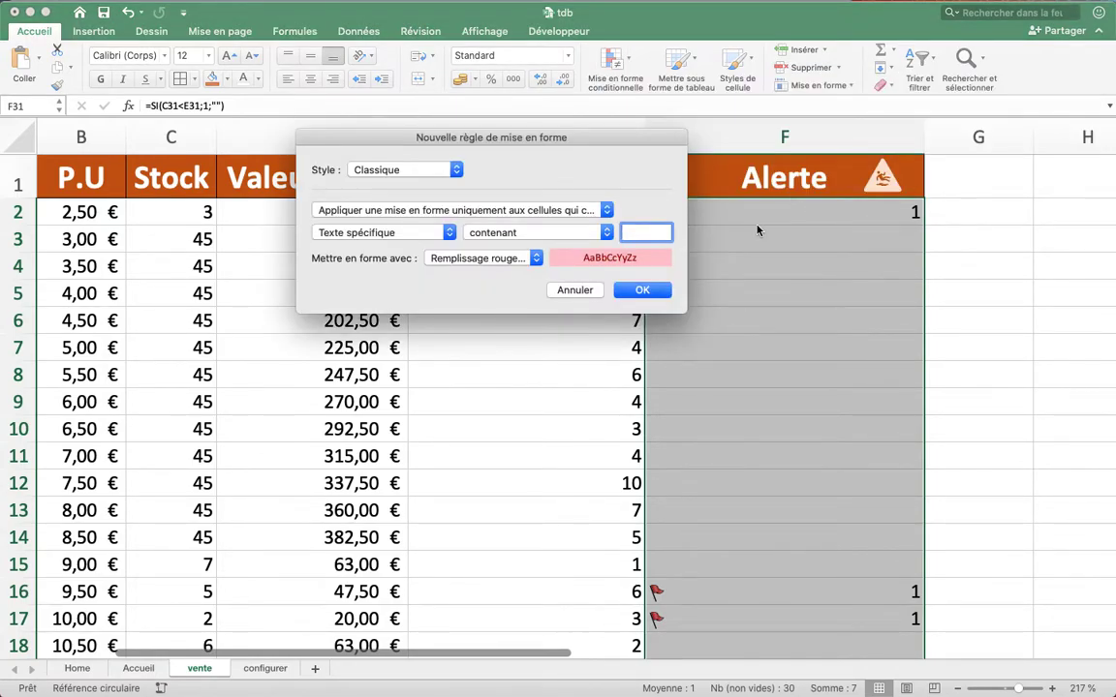
pyautogui.write('1')
pyautogui.click(622, 295)
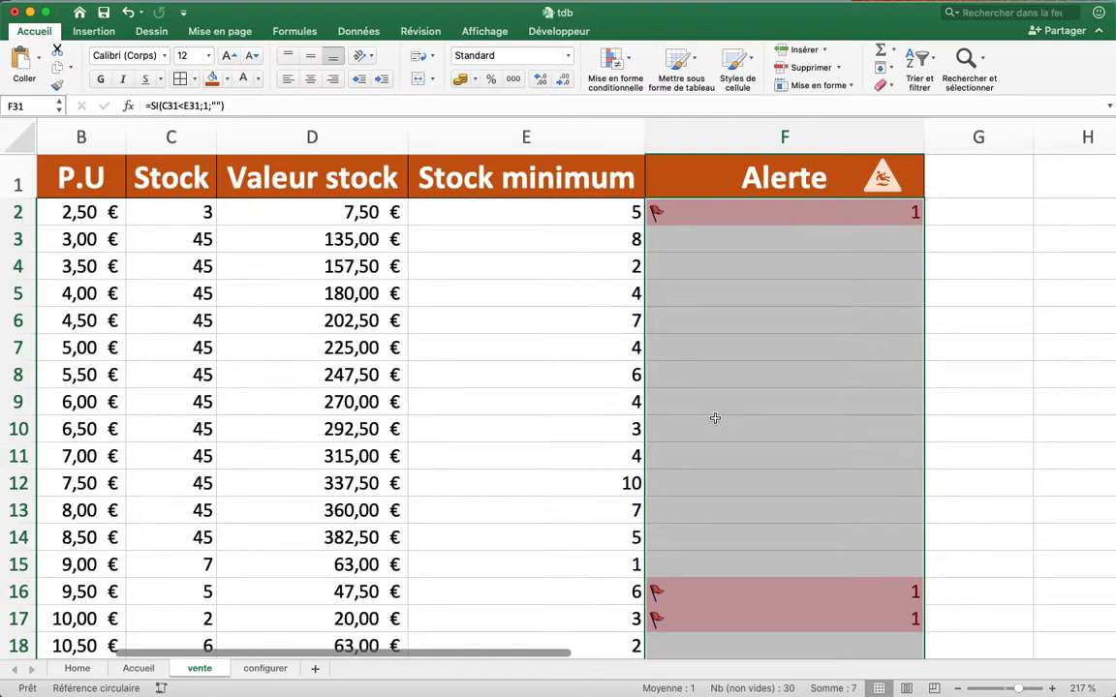
# - Apply the custom number format "besoins" to the Alerte cells F2:F31
pyautogui.click(567, 61)
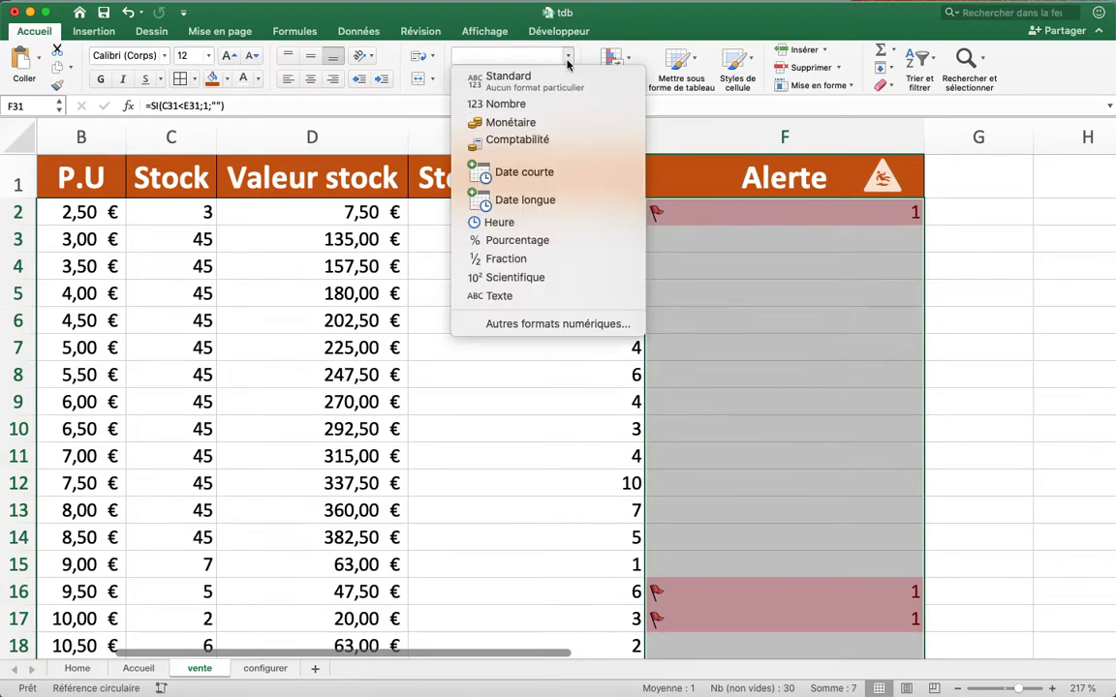
pyautogui.click(551, 323)
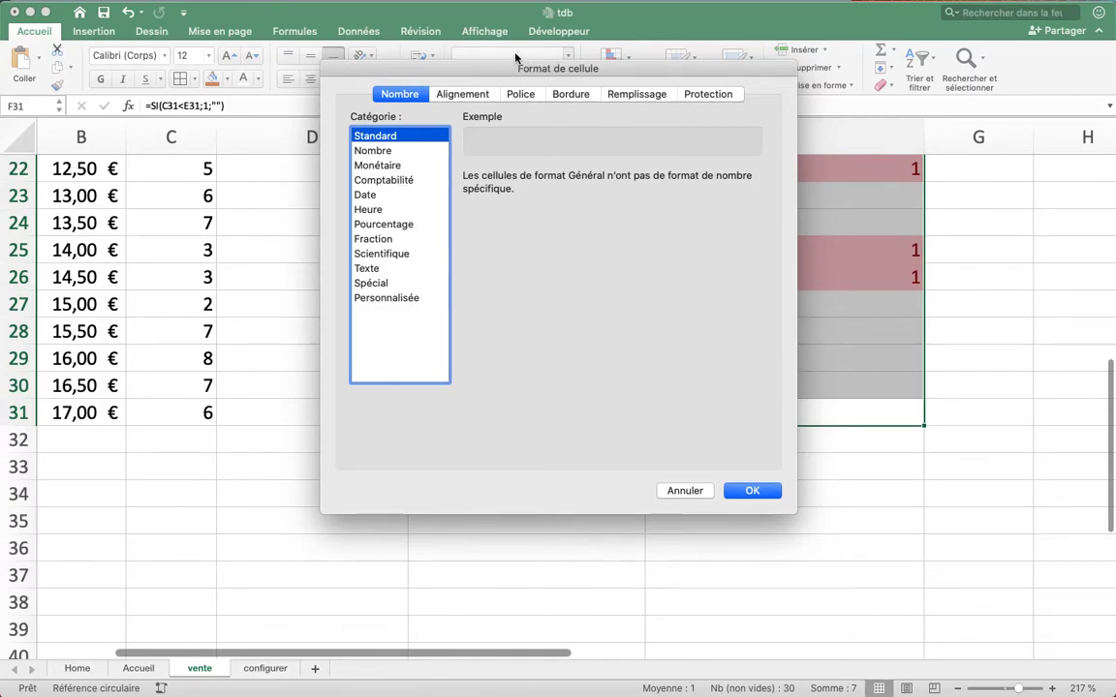
pyautogui.click(388, 298)
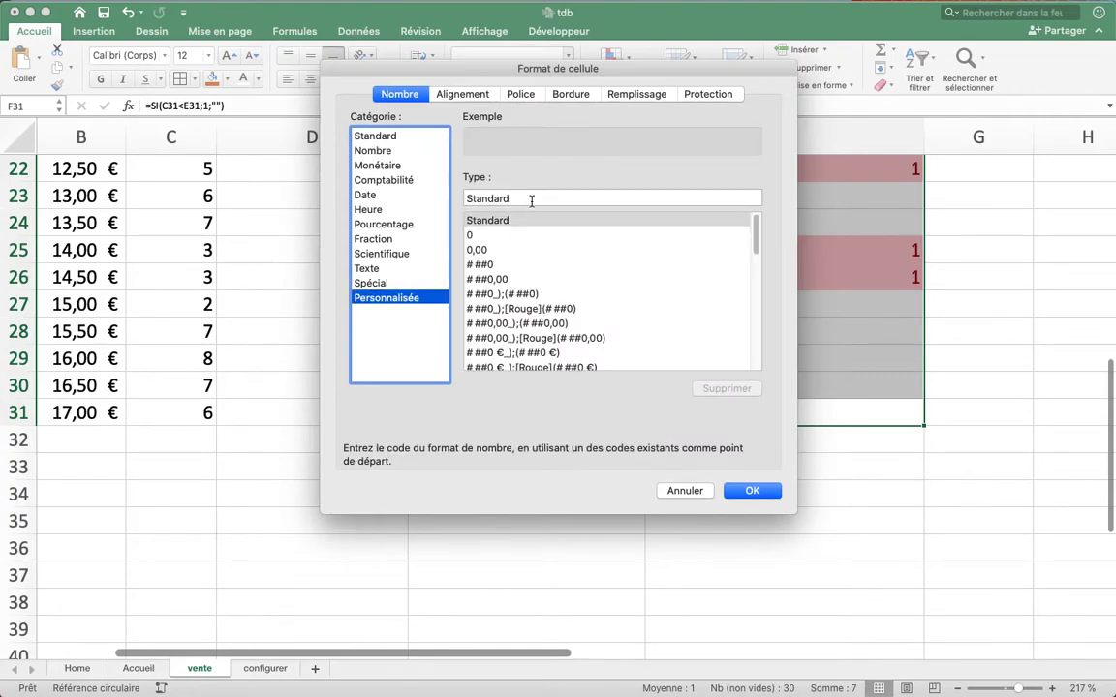
pyautogui.press('Tab')
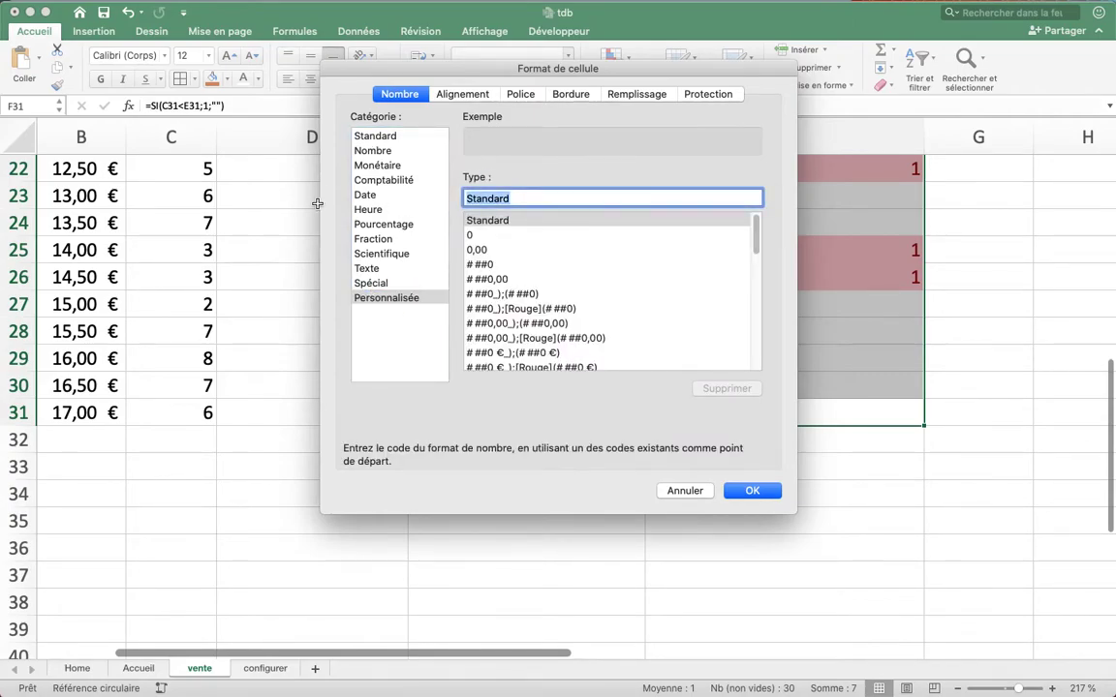
pyautogui.write('"')
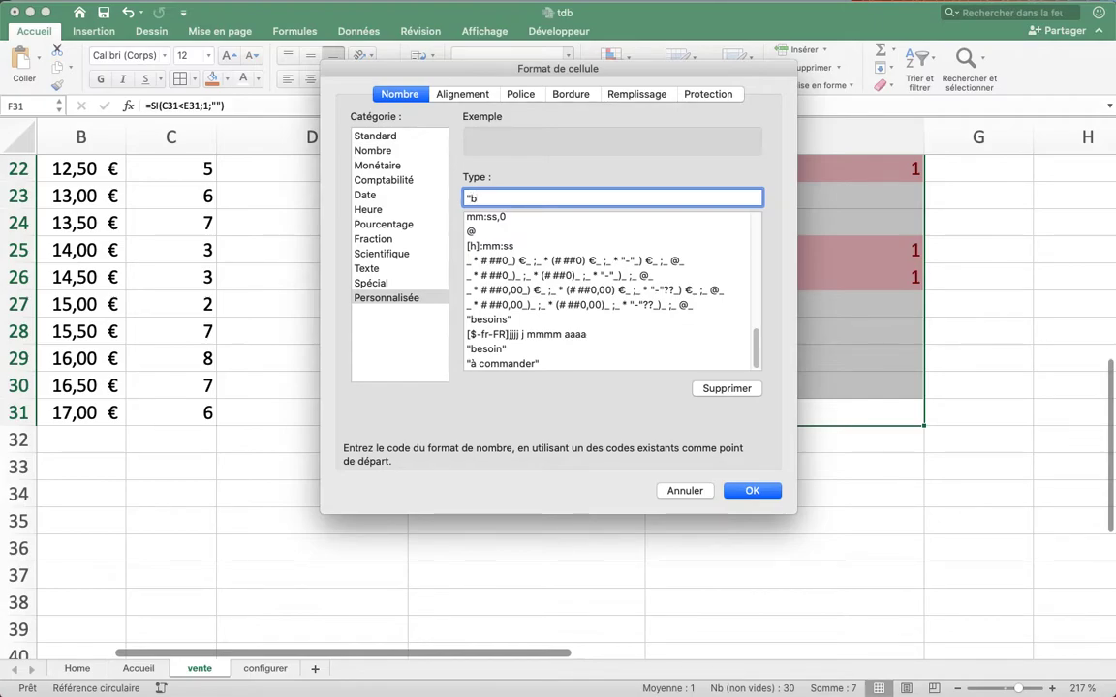
pyautogui.write('besoins"')
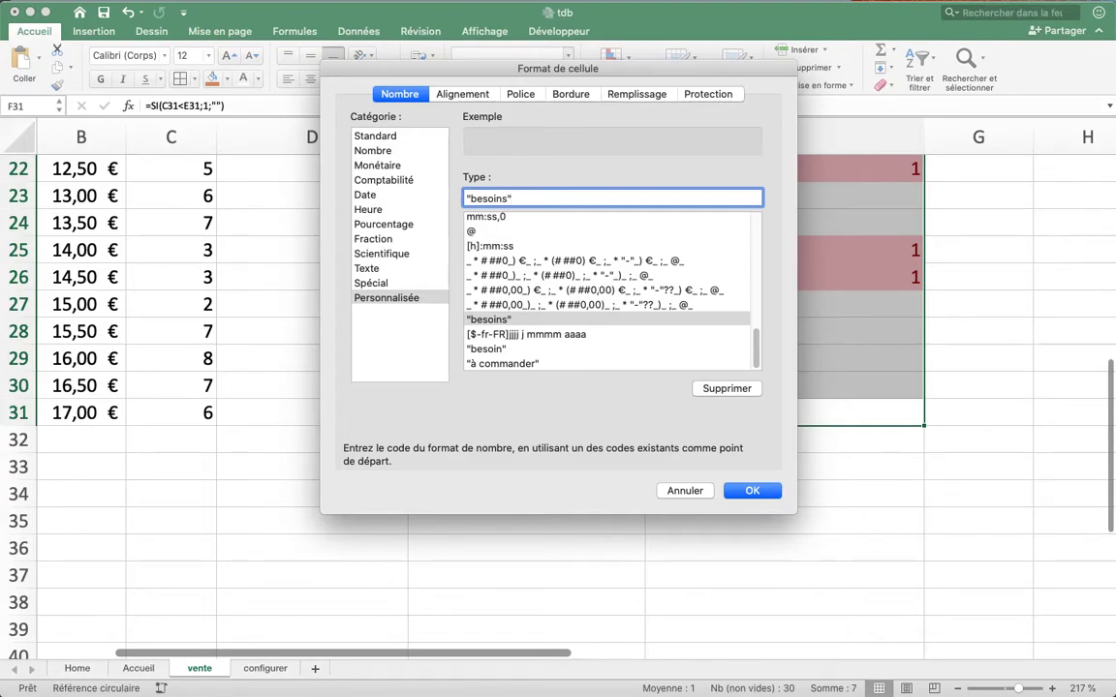
pyautogui.press('Return')
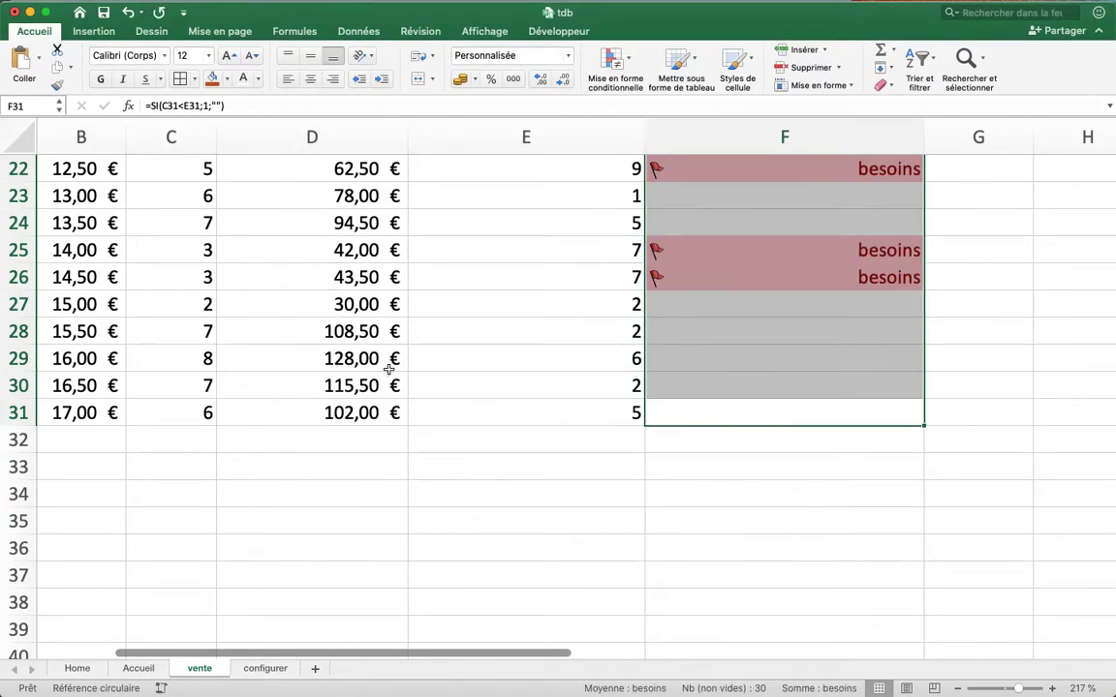
# - Set the stock in C6 to 1 to test the formatted alert on that row
pyautogui.scroll(10, 345, 333)
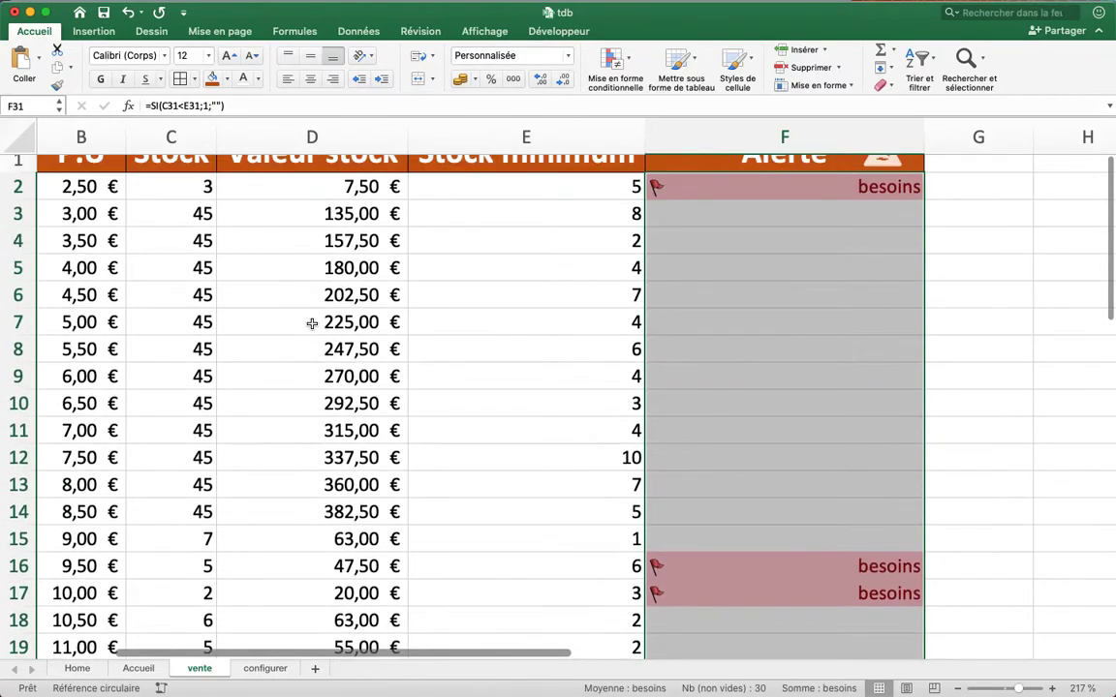
pyautogui.click(686, 293)
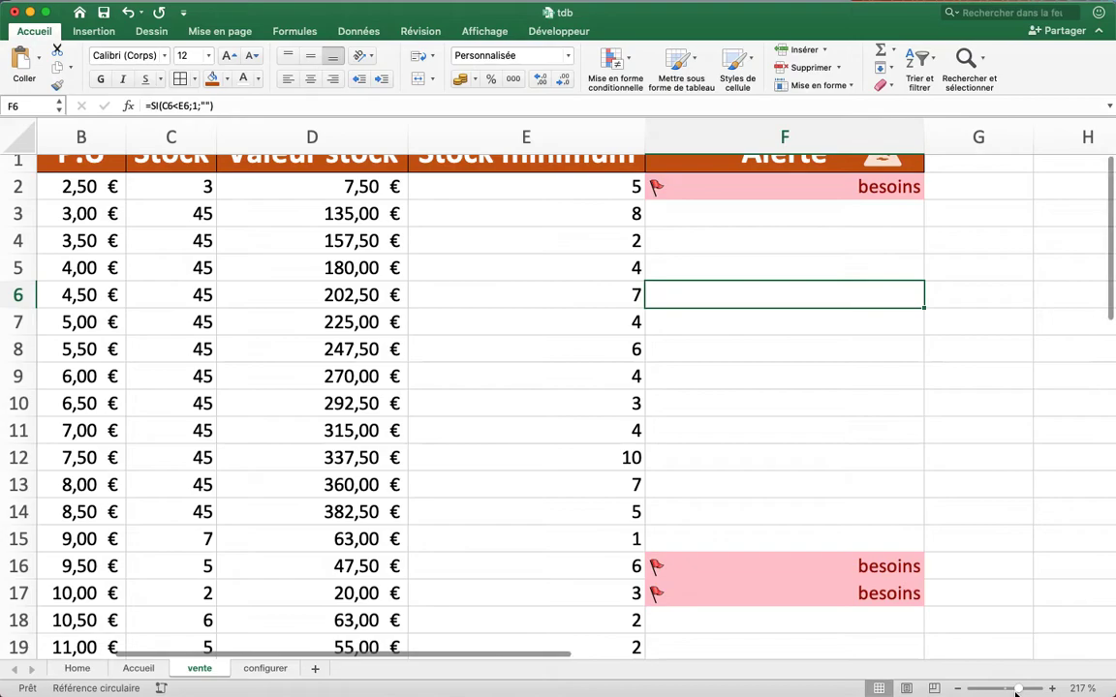
pyautogui.moveTo(1016, 689); pyautogui.dragTo(1006, 688)
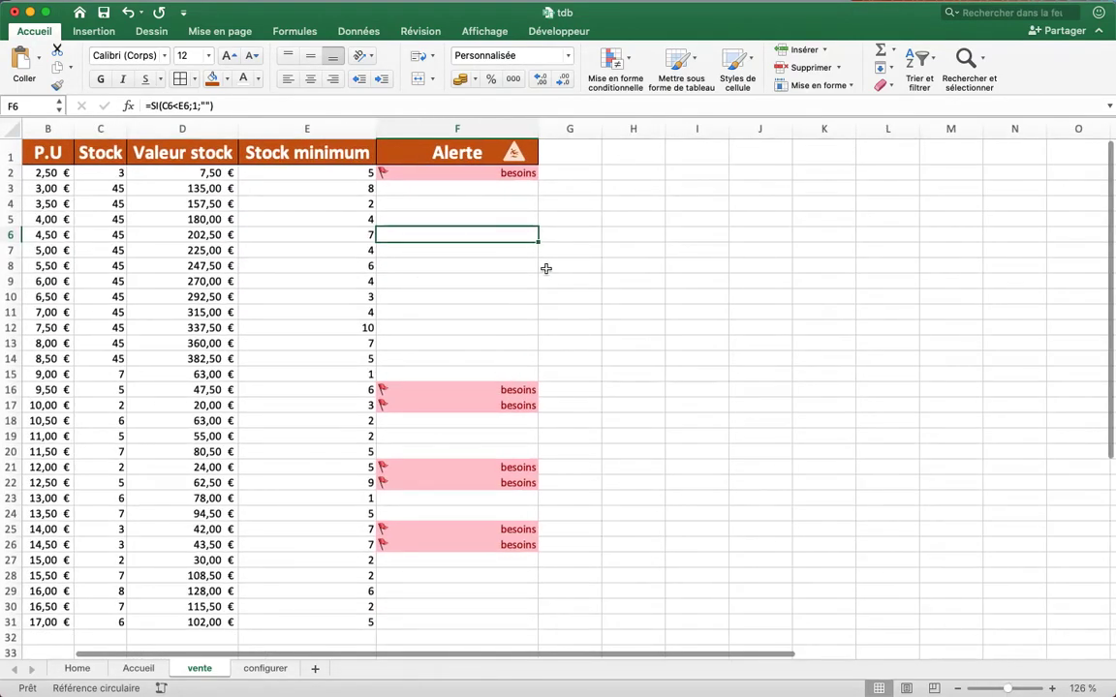
pyautogui.click(113, 238)
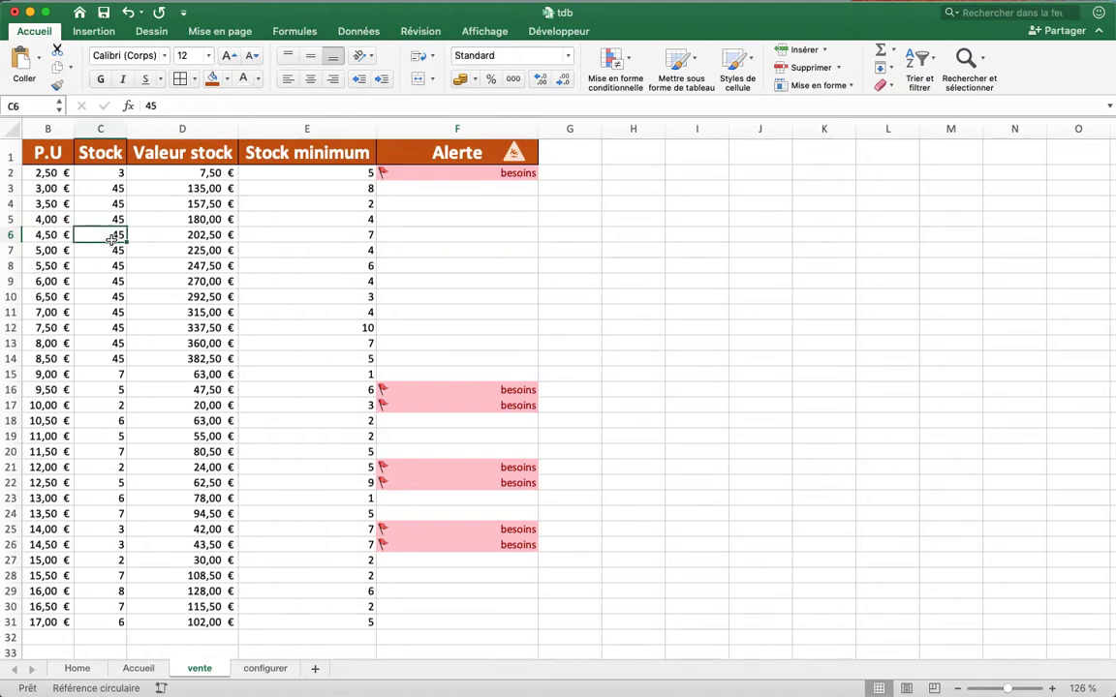
pyautogui.write('1')
pyautogui.press('Return')
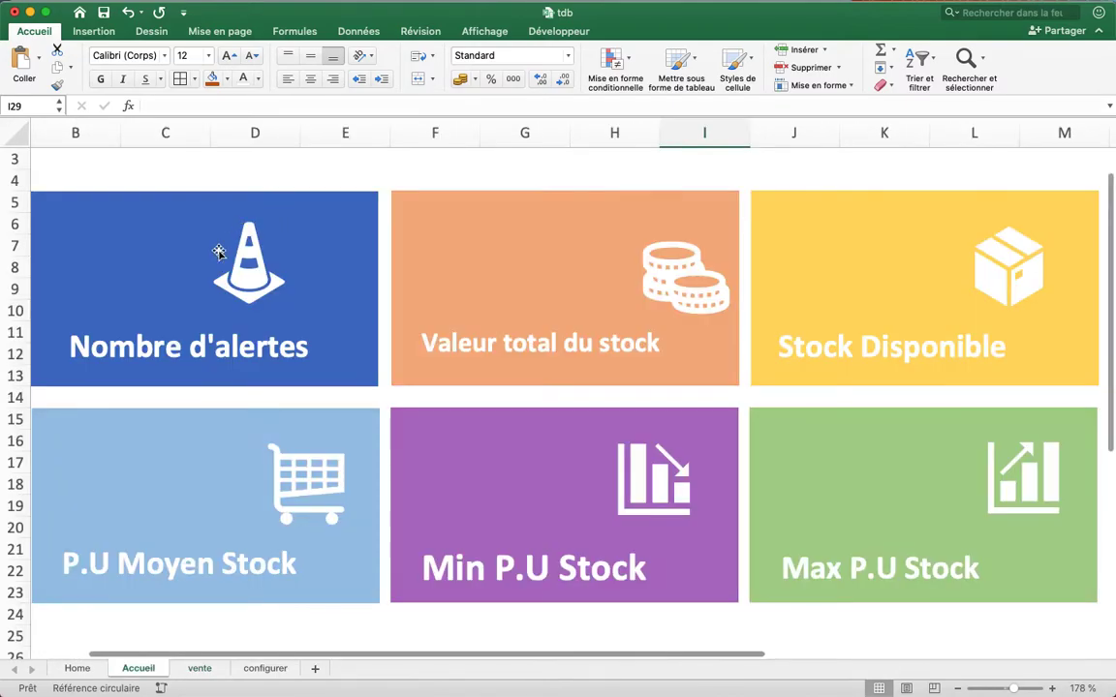
# - Delete all six dashboard cards from the Accueil sheet, including their rectangles, icons, titles and value text boxes
pyautogui.click(200, 244)
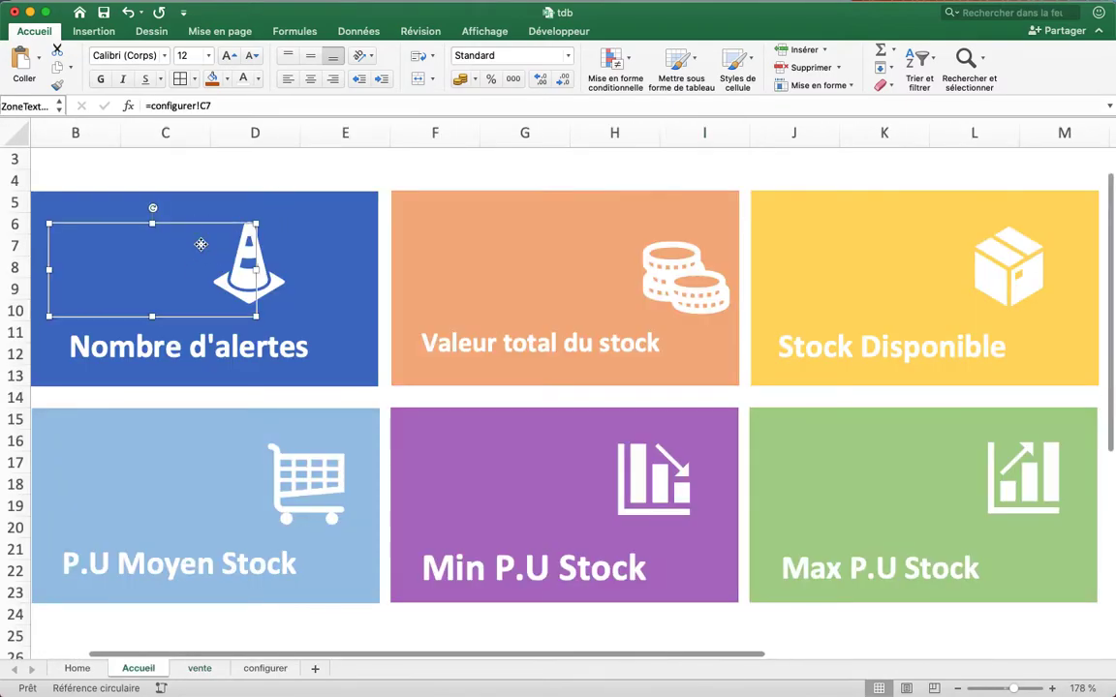
pyautogui.click(1006, 687)
pyautogui.moveTo(755, 499); pyautogui.dragTo(3, 39)
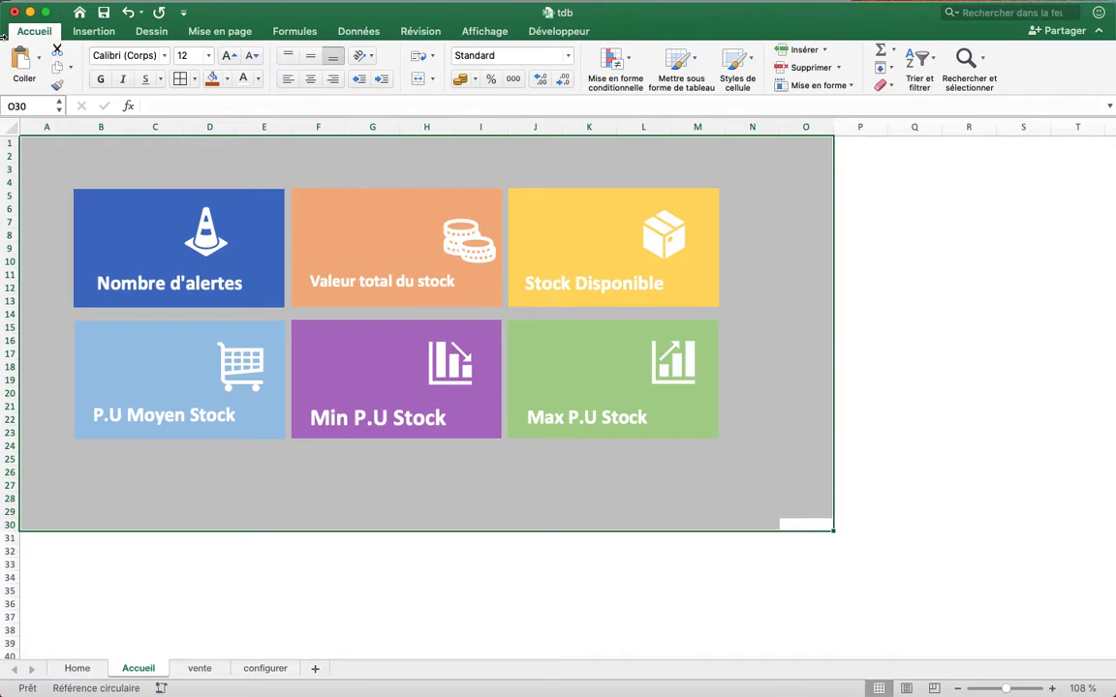
pyautogui.click(140, 198)
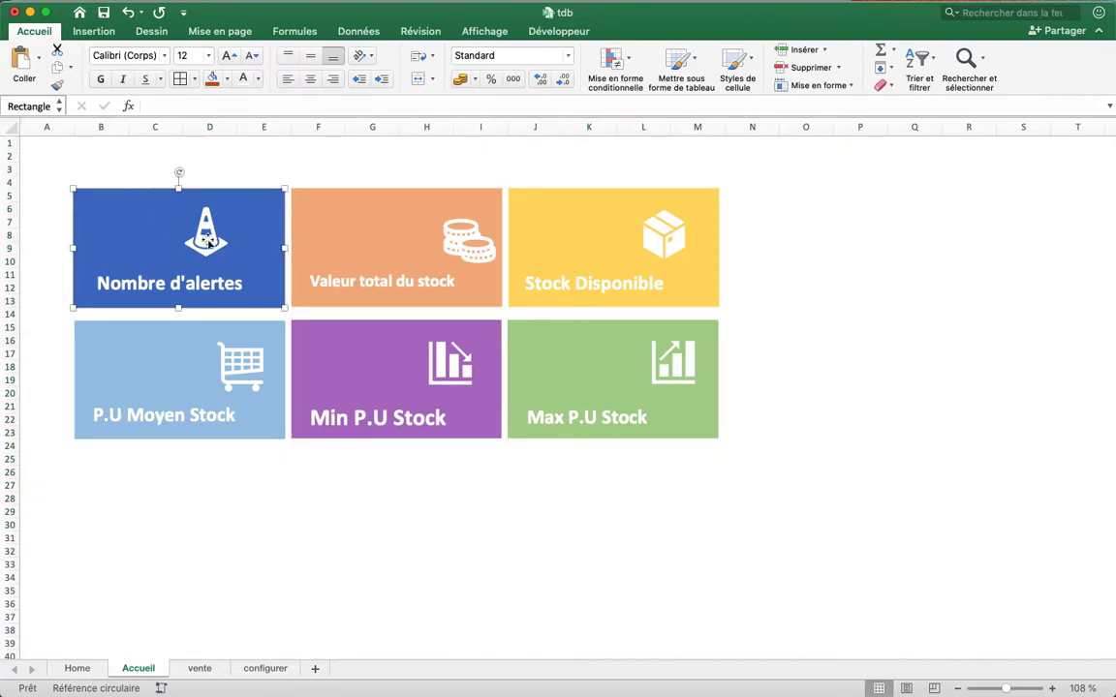
pyautogui.keyDown('shift'); pyautogui.click(360, 212); pyautogui.keyUp('shift')
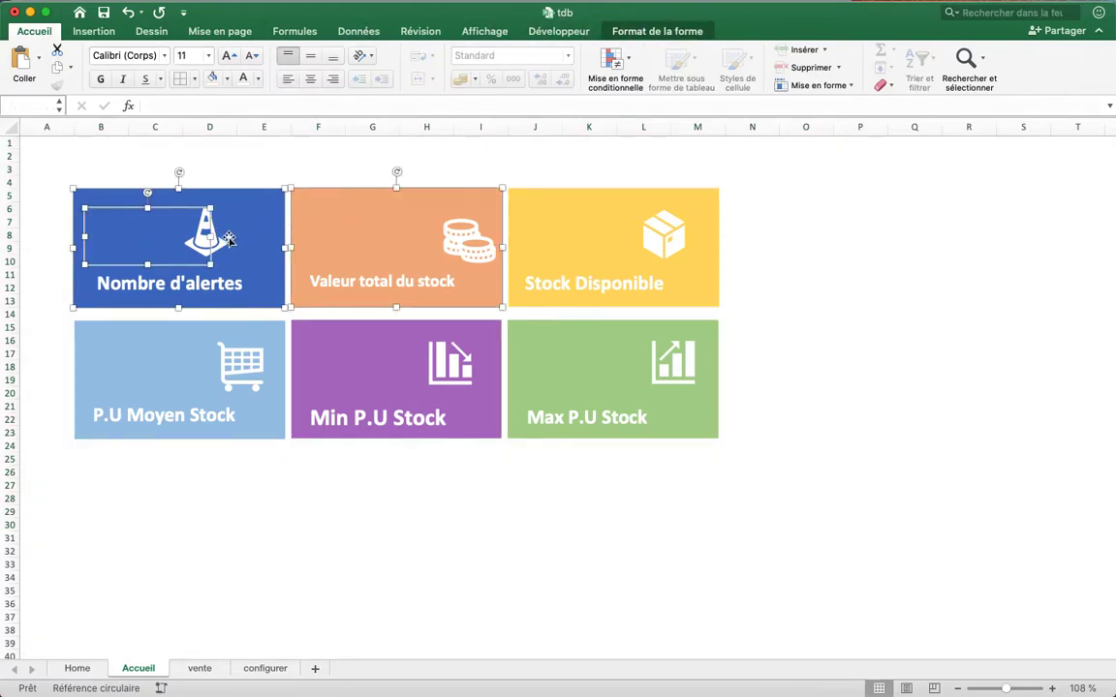
pyautogui.keyDown('shift'); pyautogui.click(203, 225); pyautogui.keyUp('shift')
pyautogui.keyDown('shift'); pyautogui.click(144, 237); pyautogui.keyUp('shift')
pyautogui.keyDown('shift'); pyautogui.click(138, 257); pyautogui.keyUp('shift')
pyautogui.keyDown('shift'); pyautogui.click(322, 257); pyautogui.keyUp('shift')
pyautogui.keyDown('shift'); pyautogui.click(341, 232); pyautogui.keyUp('shift')
pyautogui.keyDown('shift'); pyautogui.click(455, 232); pyautogui.keyUp('shift')
pyautogui.keyDown('shift'); pyautogui.click(530, 237); pyautogui.keyUp('shift')
pyautogui.keyDown('shift'); pyautogui.click(521, 194); pyautogui.keyUp('shift')
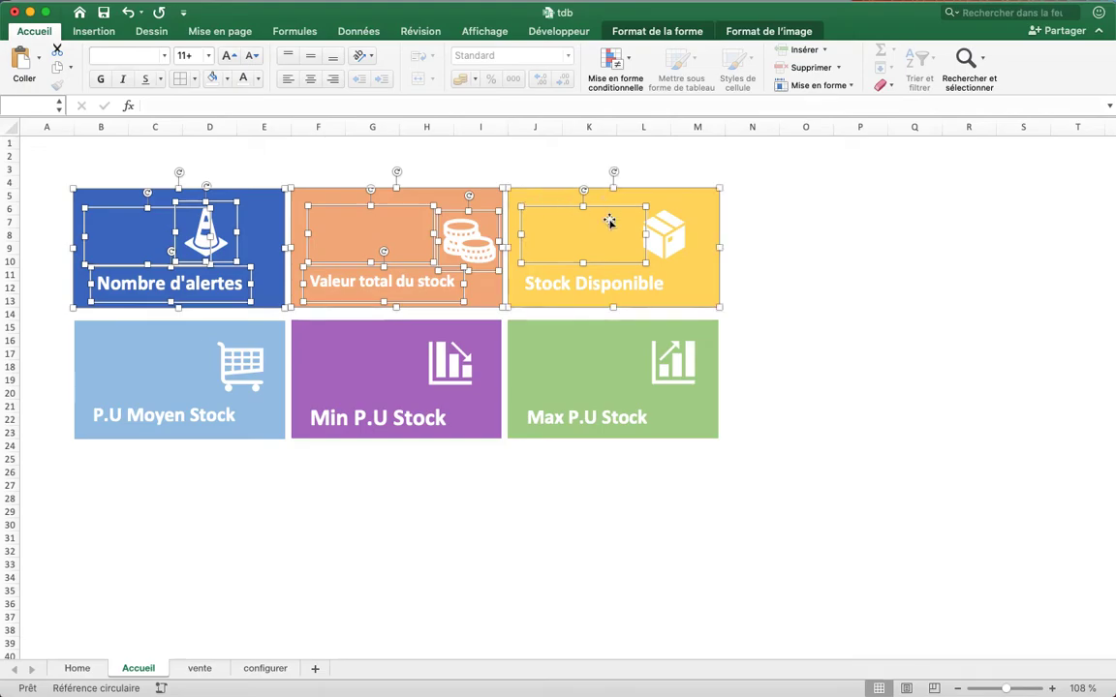
pyautogui.keyDown('shift'); pyautogui.click(657, 234); pyautogui.keyUp('shift')
pyautogui.keyDown('shift'); pyautogui.click(640, 288); pyautogui.keyUp('shift')
pyautogui.keyDown('shift'); pyautogui.click(612, 375); pyautogui.keyUp('shift')
pyautogui.keyDown('shift'); pyautogui.click(684, 366); pyautogui.keyUp('shift')
pyautogui.keyDown('shift'); pyautogui.click(610, 325); pyautogui.keyUp('shift')
pyautogui.keyDown('shift'); pyautogui.click(560, 406); pyautogui.keyUp('shift')
pyautogui.keyDown('shift'); pyautogui.click(457, 359); pyautogui.keyUp('shift')
pyautogui.keyDown('shift'); pyautogui.click(367, 354); pyautogui.keyUp('shift')
pyautogui.keyDown('shift'); pyautogui.click(387, 418); pyautogui.keyUp('shift')
pyautogui.keyDown('shift'); pyautogui.click(477, 426); pyautogui.keyUp('shift')
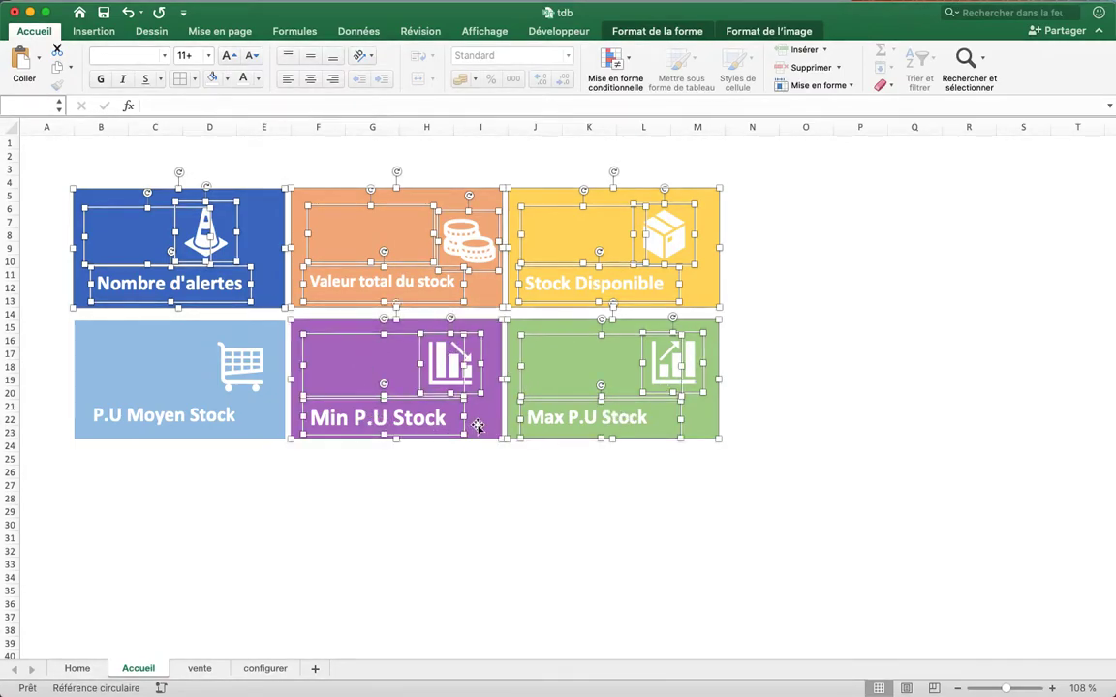
pyautogui.keyDown('shift'); pyautogui.click(239, 367); pyautogui.keyUp('shift')
pyautogui.keyDown('shift'); pyautogui.click(172, 361); pyautogui.keyUp('shift')
pyautogui.keyDown('shift'); pyautogui.click(217, 416); pyautogui.keyUp('shift')
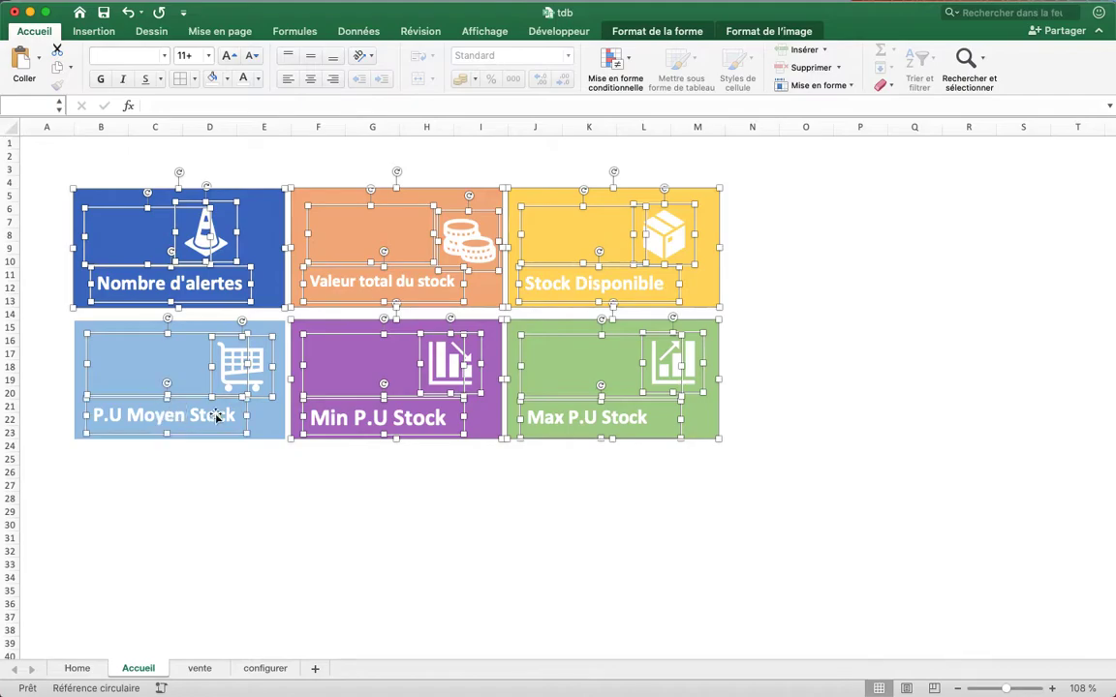
pyautogui.keyDown('shift'); pyautogui.click(268, 423); pyautogui.keyUp('shift')
pyautogui.press('Delete')
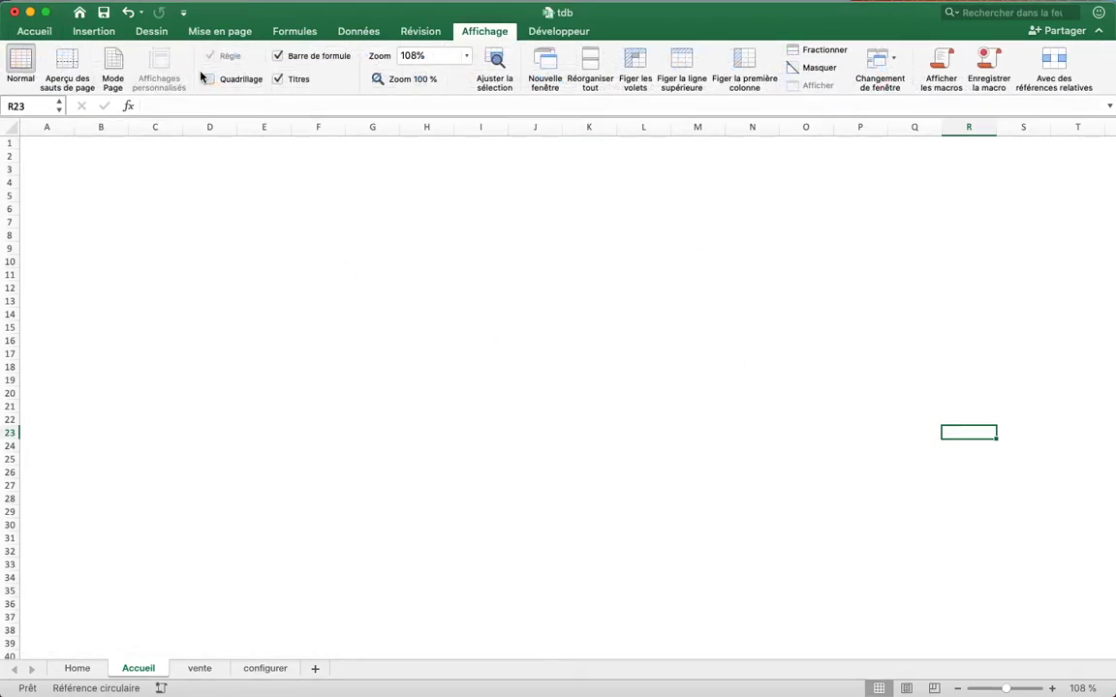
# - Turn on the gridlines (Quadrillage) on the Accueil sheet
pyautogui.click(232, 79)
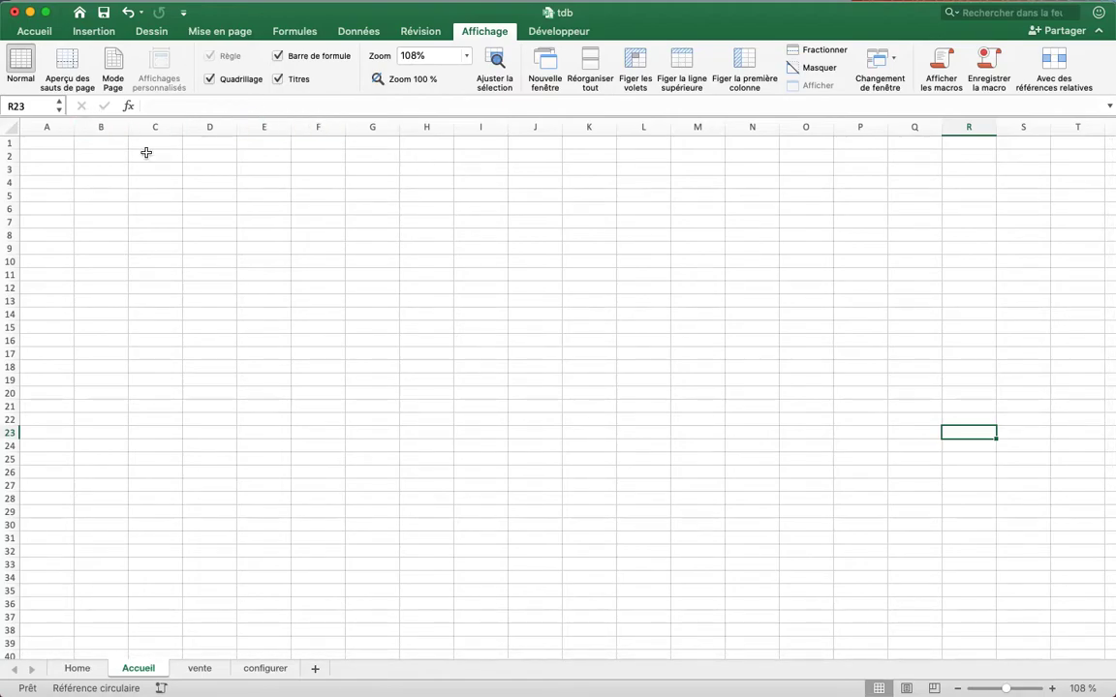
pyautogui.doubleClick(40, 35)
pyautogui.click(43, 40)
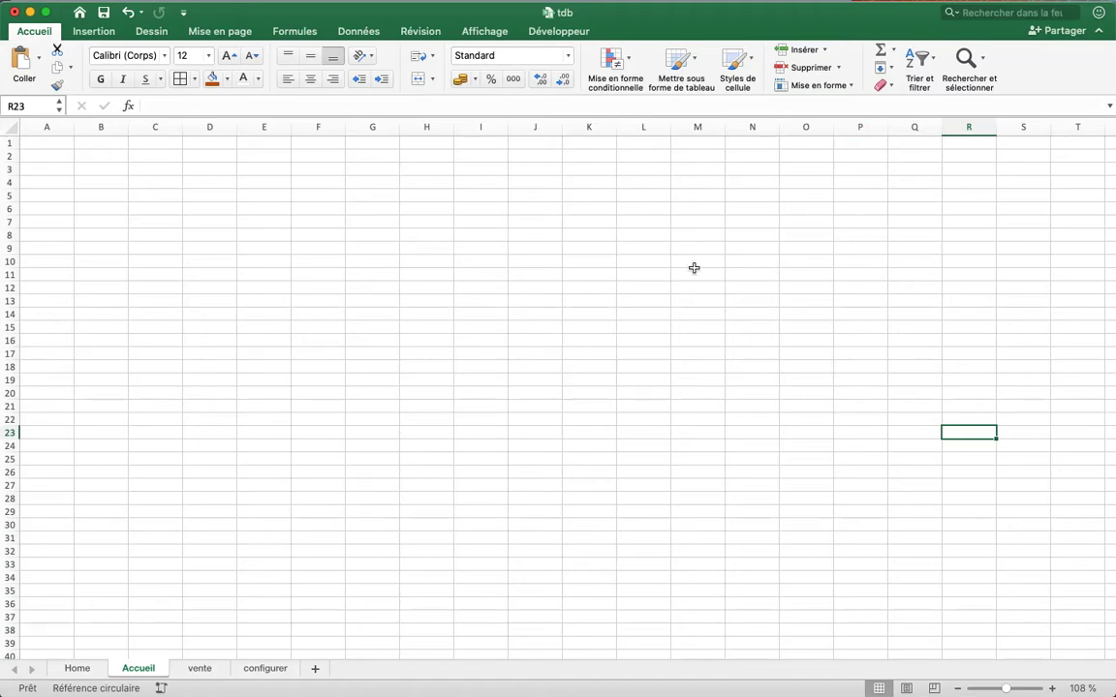
# - Draw a rectangle about 1.49" high and 3.61" wide over cells B3:E9 of the Accueil sheet and remove its outline
pyautogui.click(96, 34)
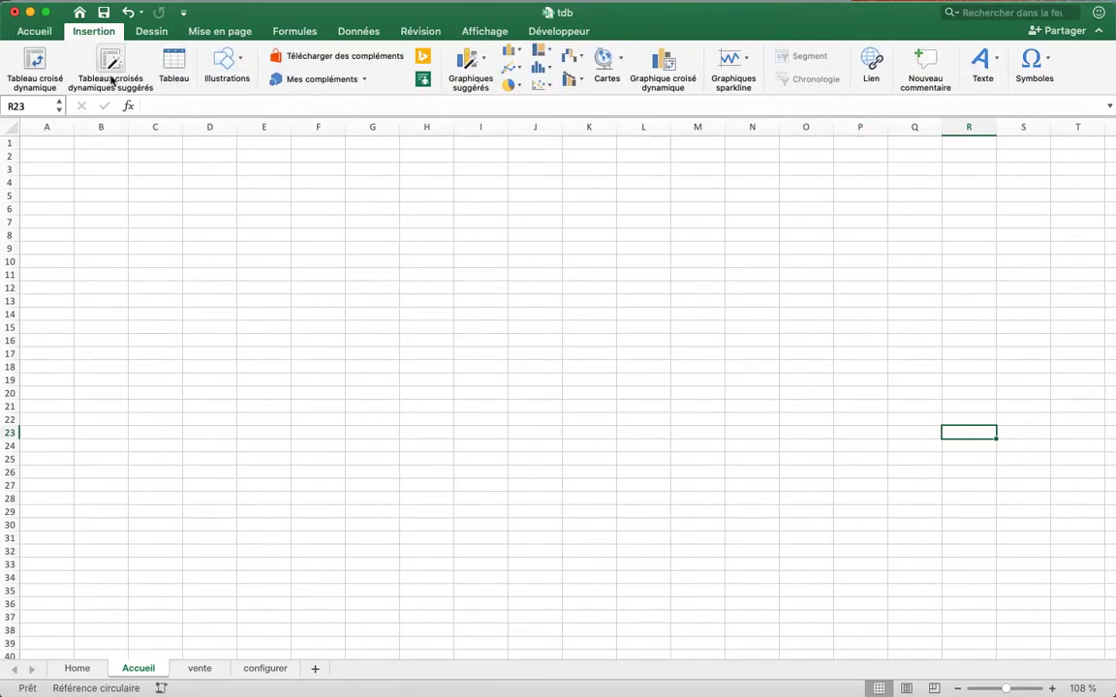
pyautogui.click(231, 72)
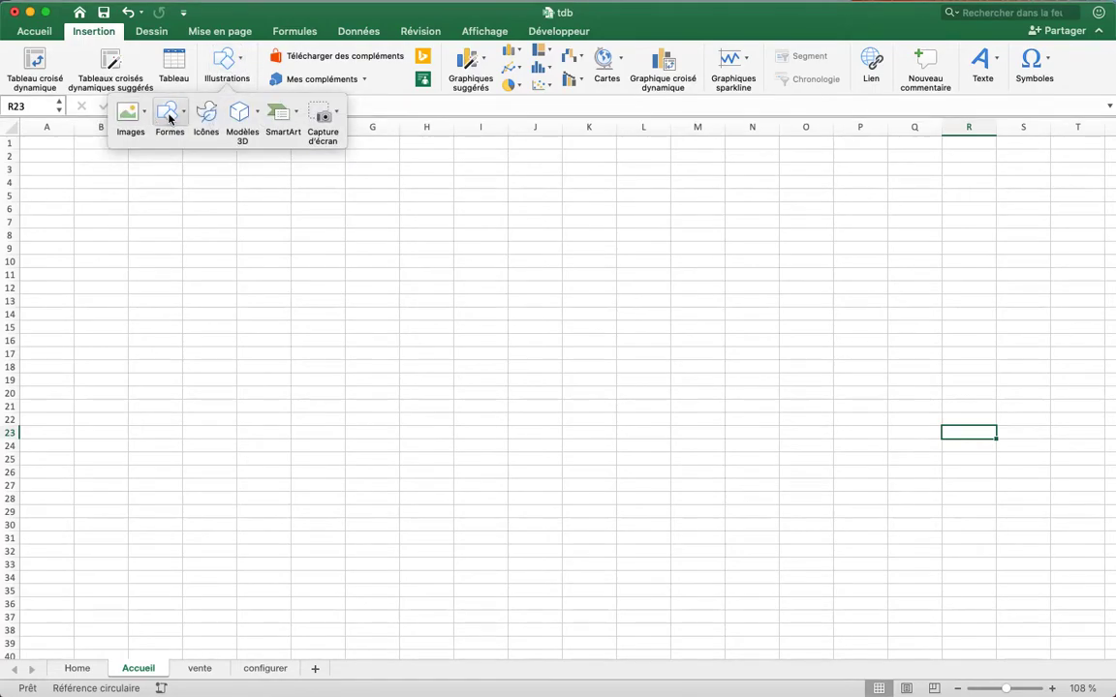
pyautogui.click(175, 117)
pyautogui.click(247, 171)
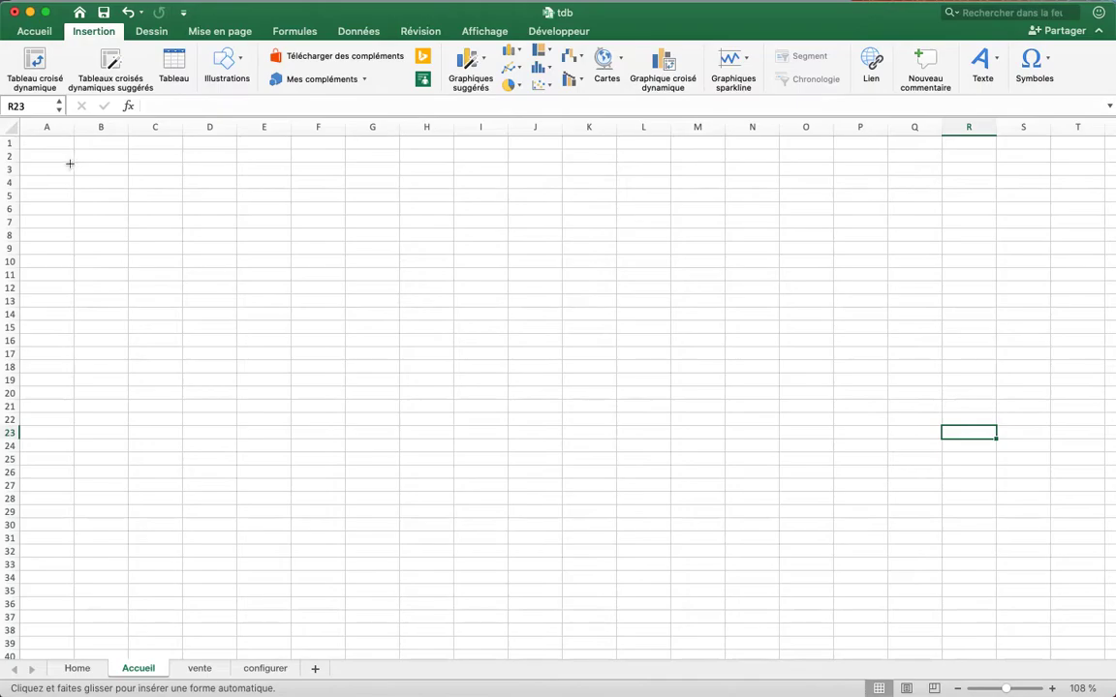
pyautogui.moveTo(74, 163); pyautogui.dragTo(291, 253)
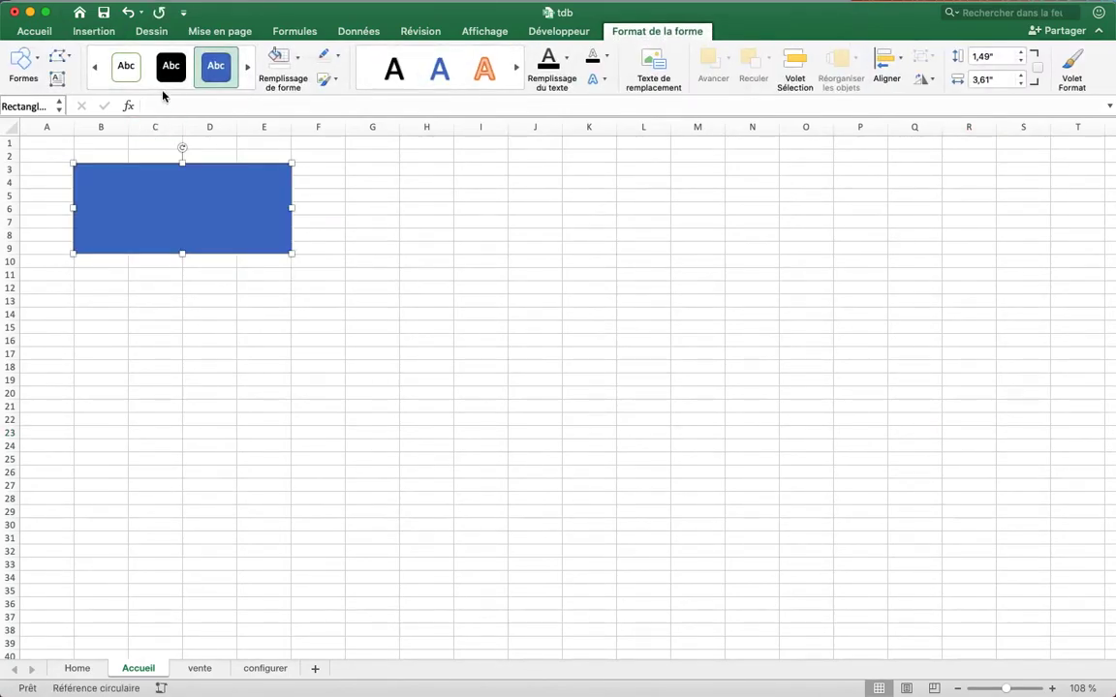
pyautogui.click(340, 62)
pyautogui.click(383, 102)
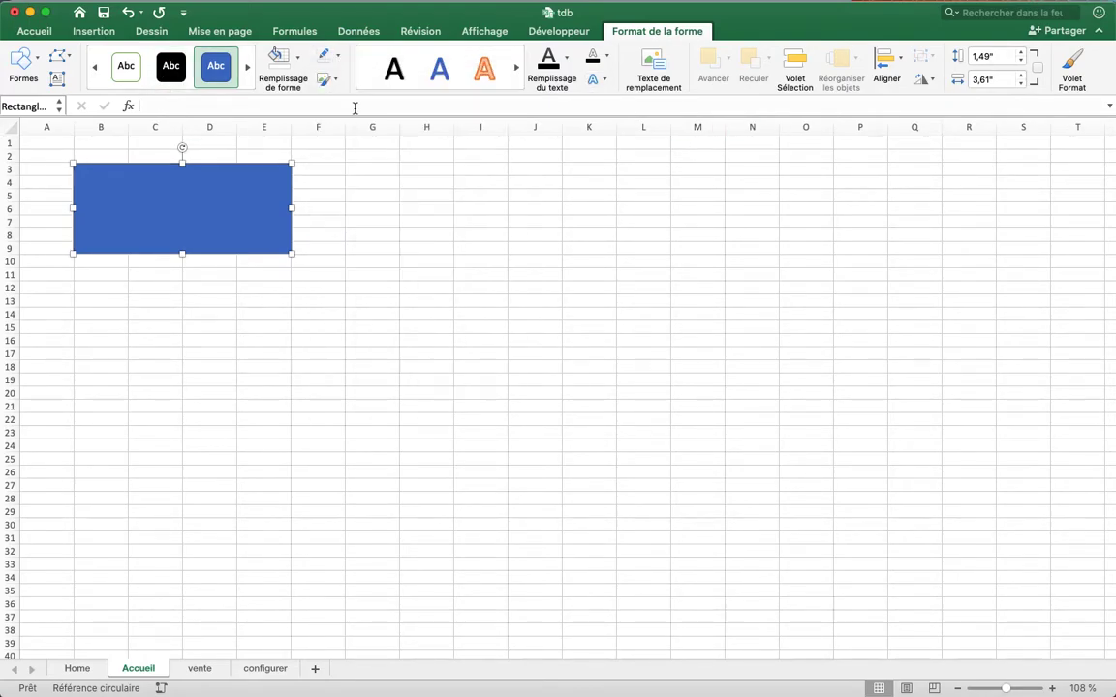
pyautogui.click(353, 209)
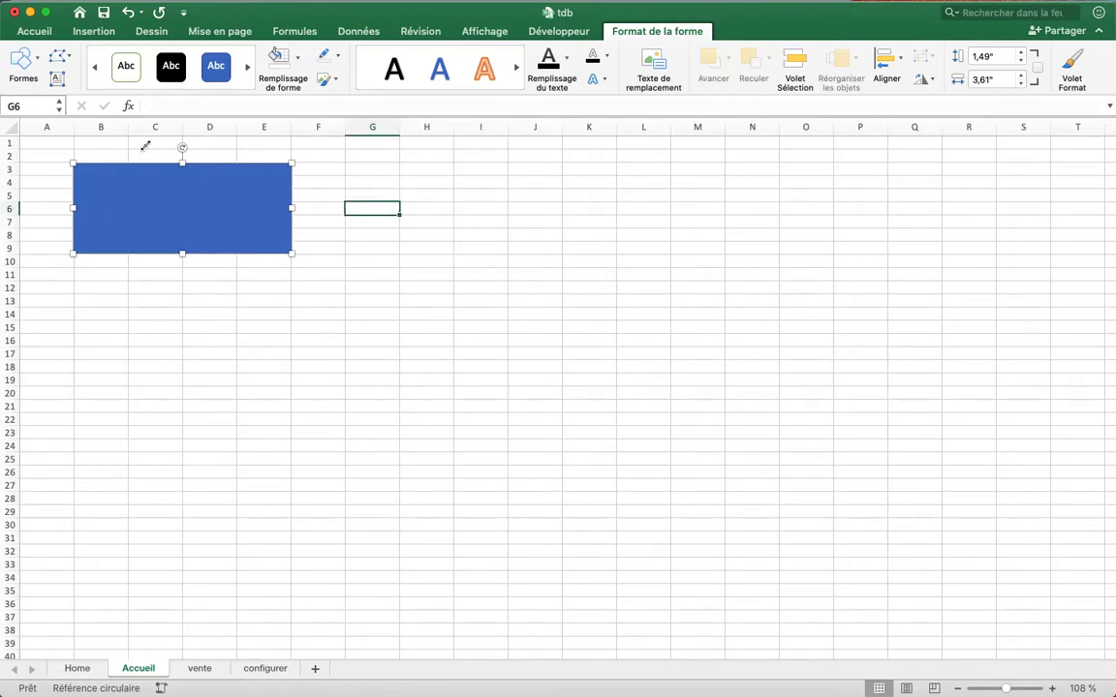
# - Add a text box reading "test" inside the blue rectangle and place a shorter copy directly below it
pyautogui.click(234, 182)
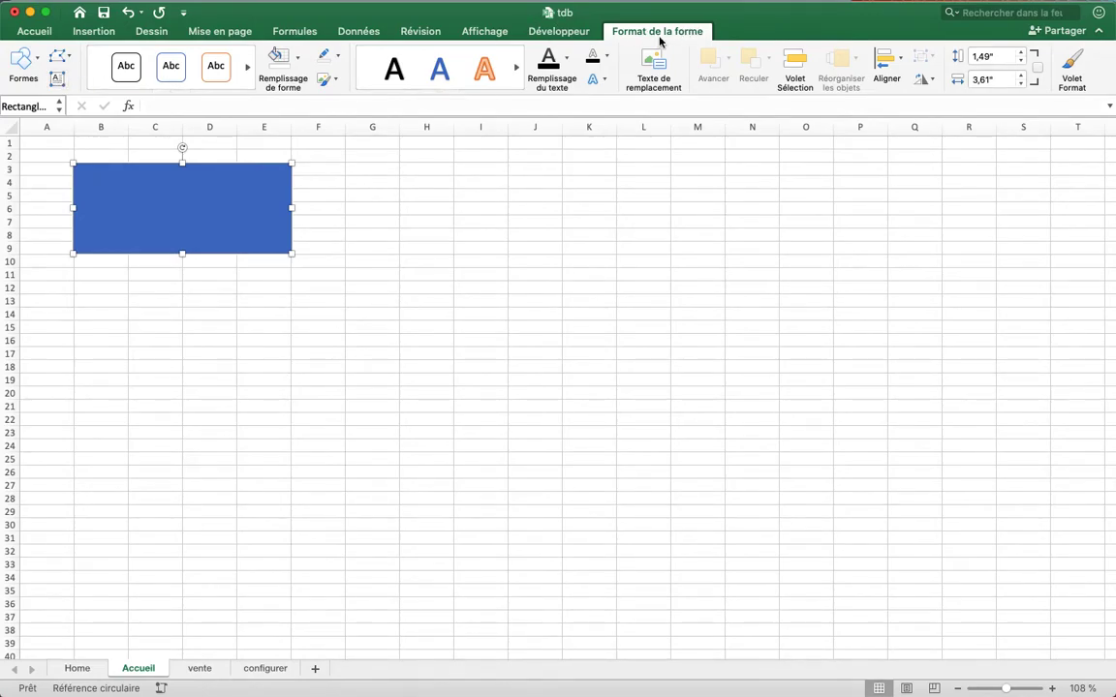
pyautogui.click(57, 81)
pyautogui.moveTo(83, 173); pyautogui.dragTo(228, 224)
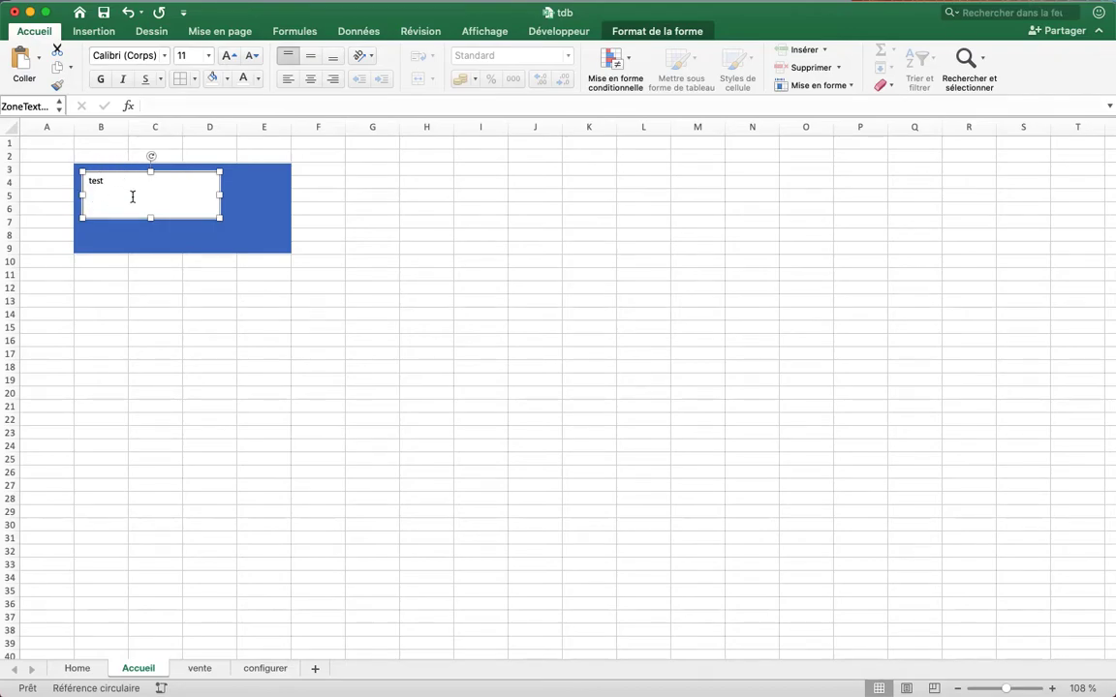
pyautogui.press('super+v')
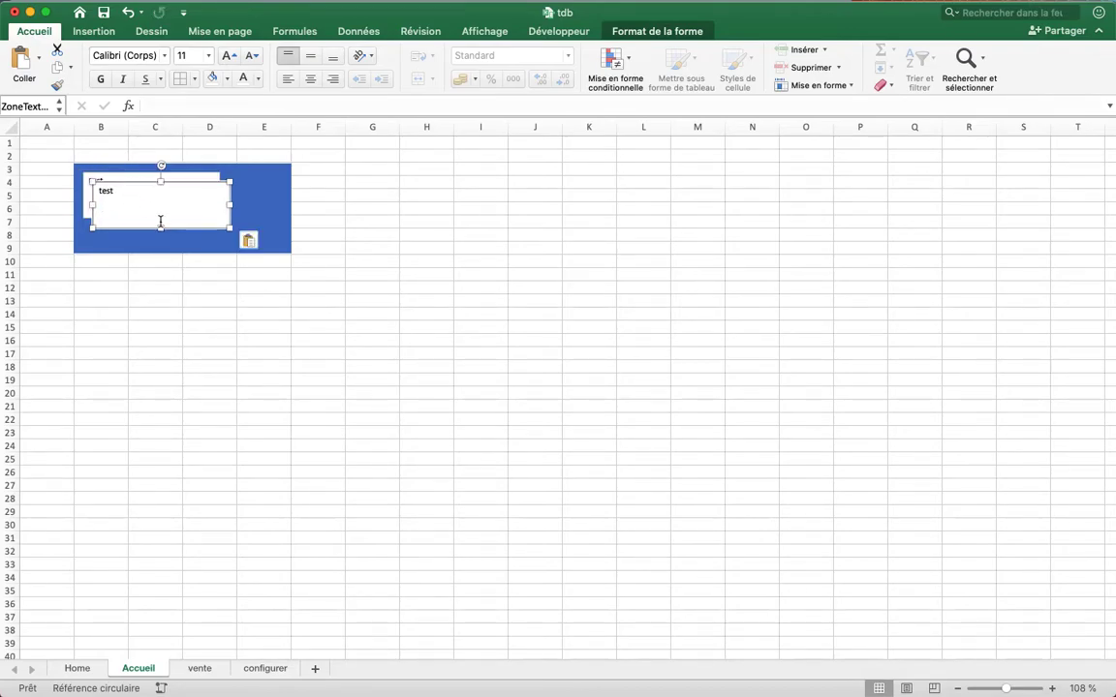
pyautogui.moveTo(164, 230); pyautogui.dragTo(187, 219)
# - Group the blue rectangle and its two text boxes into a single card
pyautogui.keyDown('shift'); pyautogui.click(217, 176); pyautogui.keyUp('shift')
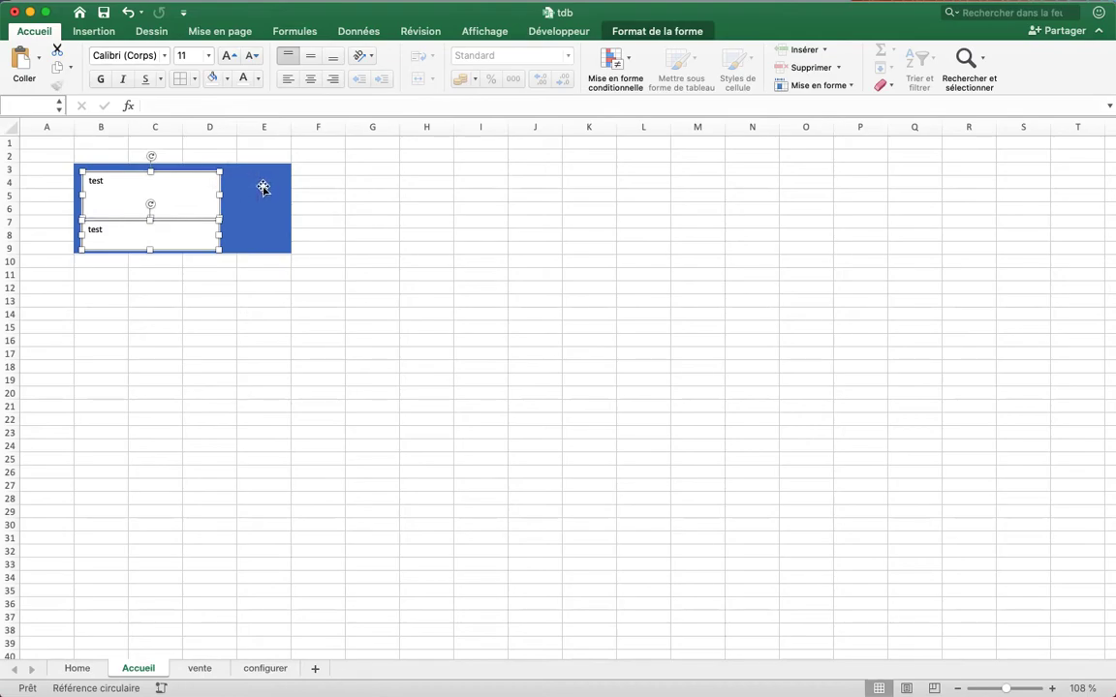
pyautogui.keyDown('shift'); pyautogui.click(252, 223); pyautogui.keyUp('shift')
pyautogui.rightClick(252, 226)
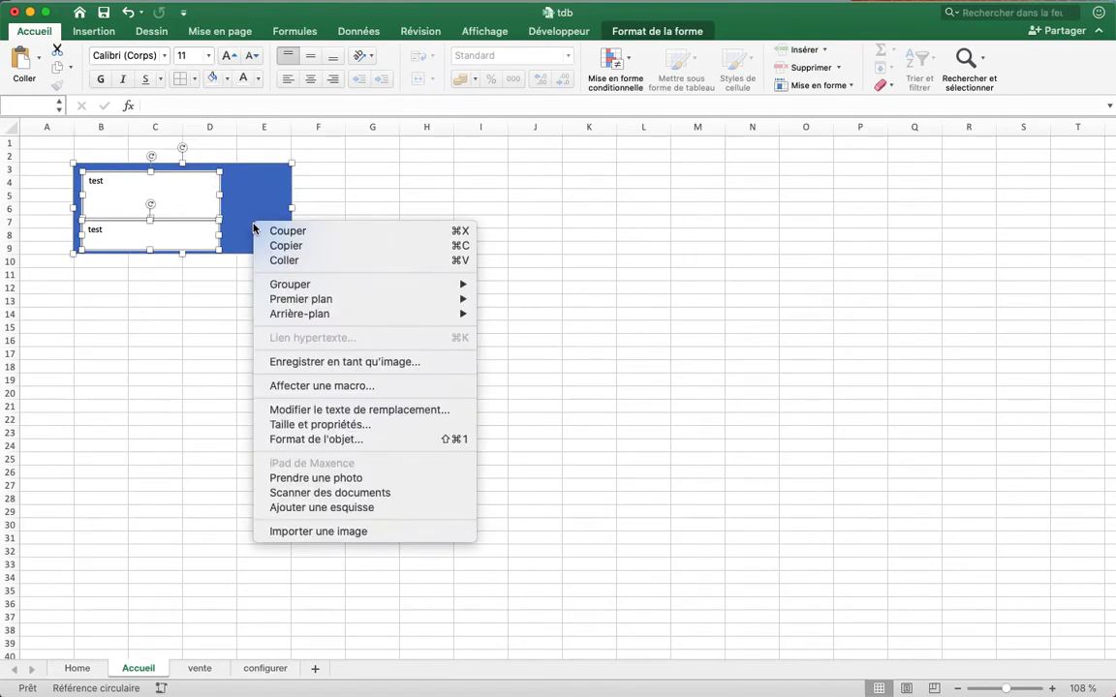
pyautogui.moveTo(373, 283)
pyautogui.click(504, 289)
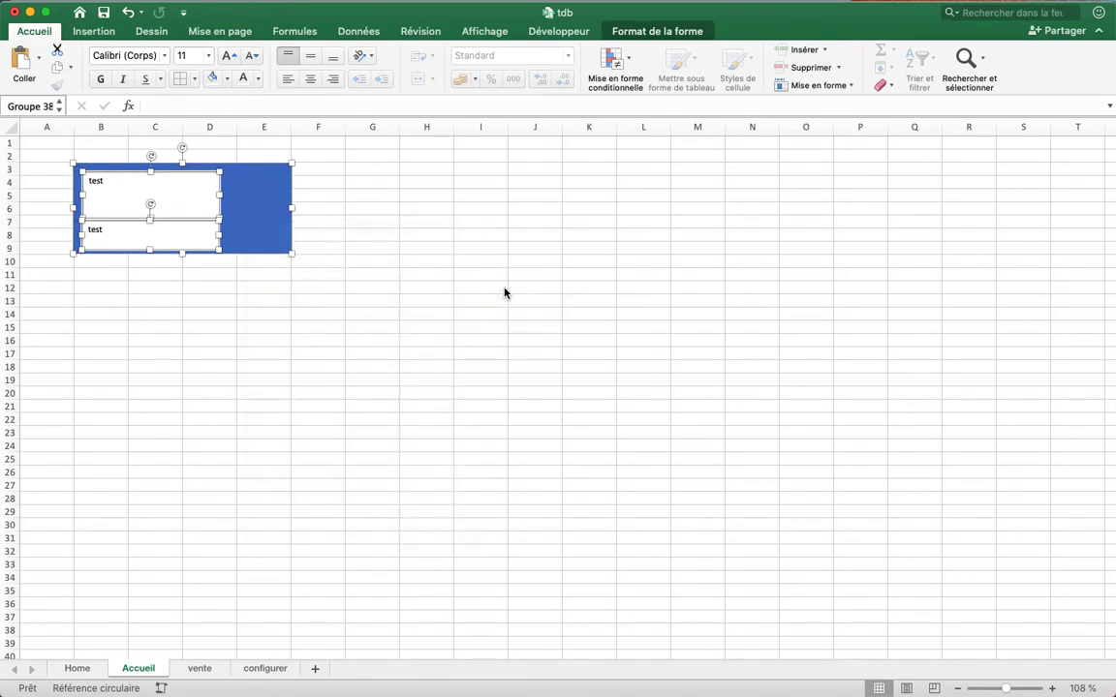
pyautogui.click(317, 287)
pyautogui.moveTo(241, 214)
pyautogui.mouseDown()
pyautogui.moveTo(273, 235)
pyautogui.moveTo(236, 222)
pyautogui.moveTo(246, 218)
pyautogui.mouseUp()
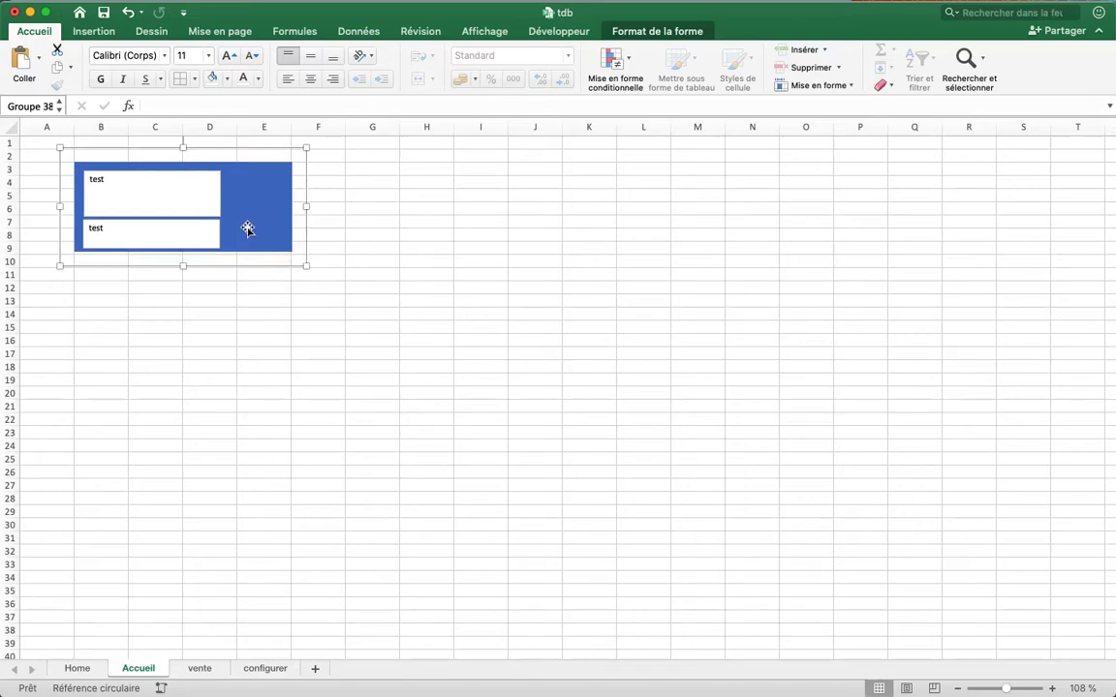
# - Duplicate the card twice across the row, then copy the three cards below to form a grid of six
pyautogui.moveTo(252, 206); pyautogui.dragTo(727, 204)
pyautogui.keyDown('shift'); pyautogui.click(474, 189); pyautogui.keyUp('shift')
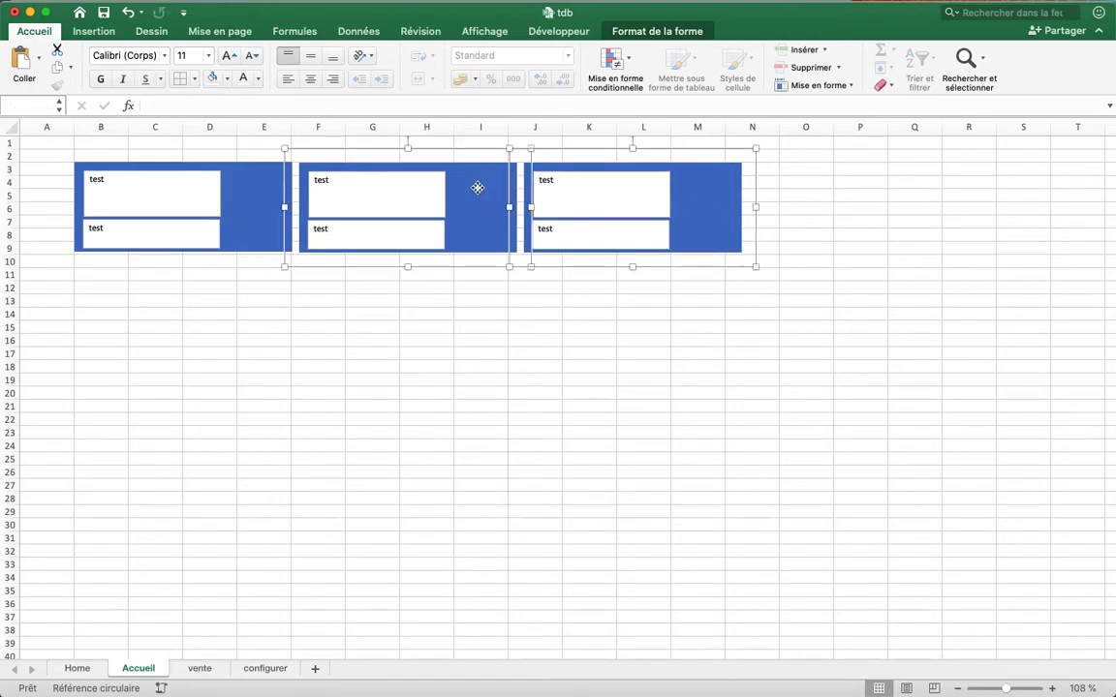
pyautogui.keyDown('shift'); pyautogui.click(229, 202); pyautogui.keyUp('shift')
pyautogui.moveTo(229, 205); pyautogui.dragTo(245, 295)
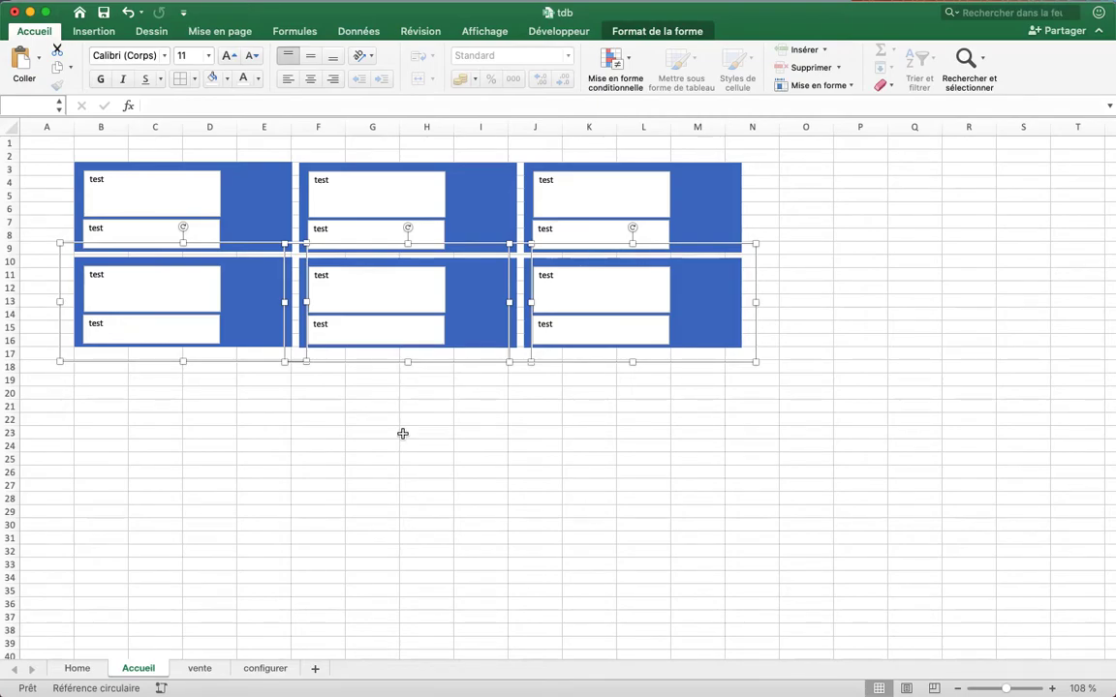
pyautogui.click(411, 408)
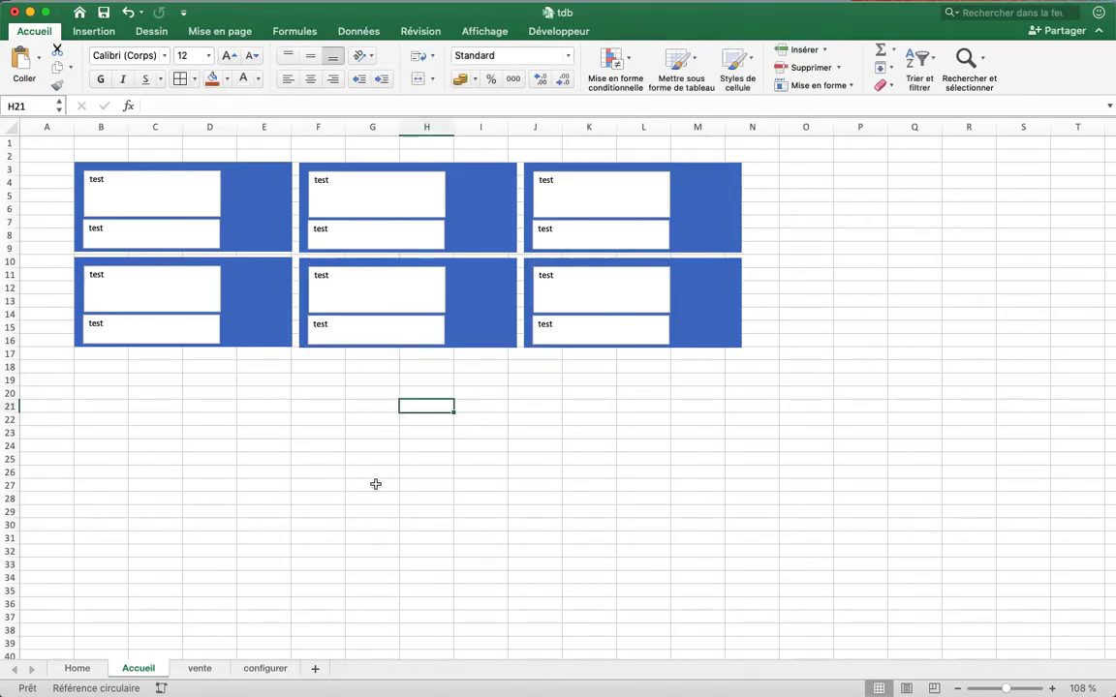
# - Enter =SOMME(vente!F2:F31) in C7 of the configurer sheet to compute Nombre d'alertes from the Alerte column
pyautogui.click(268, 670)
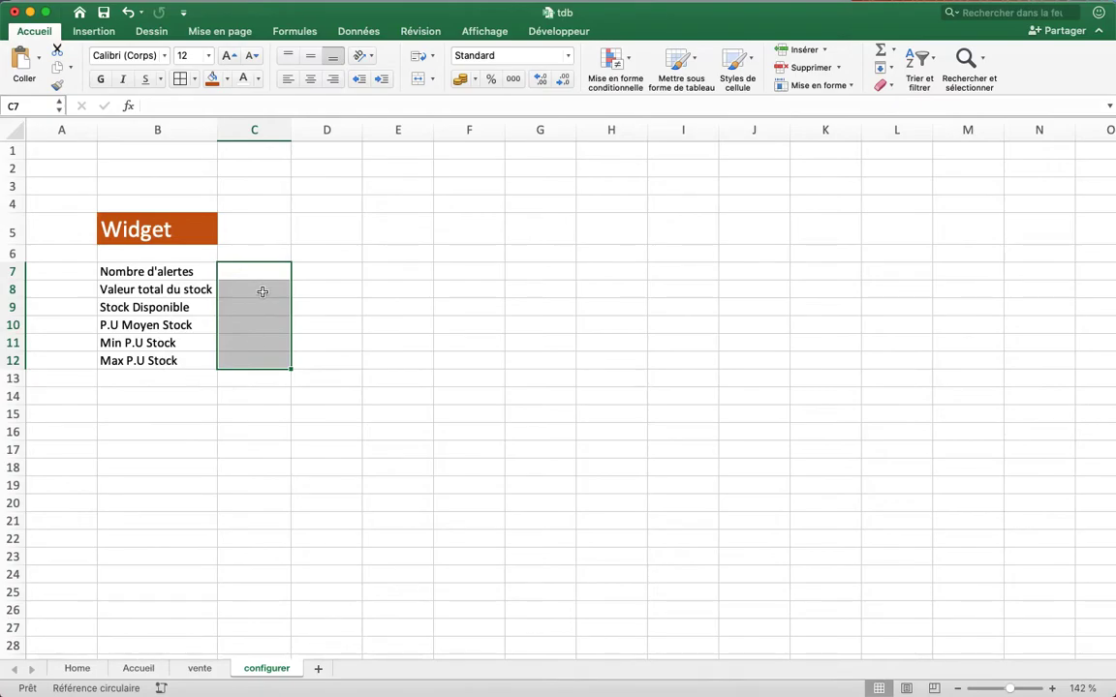
pyautogui.click(374, 289)
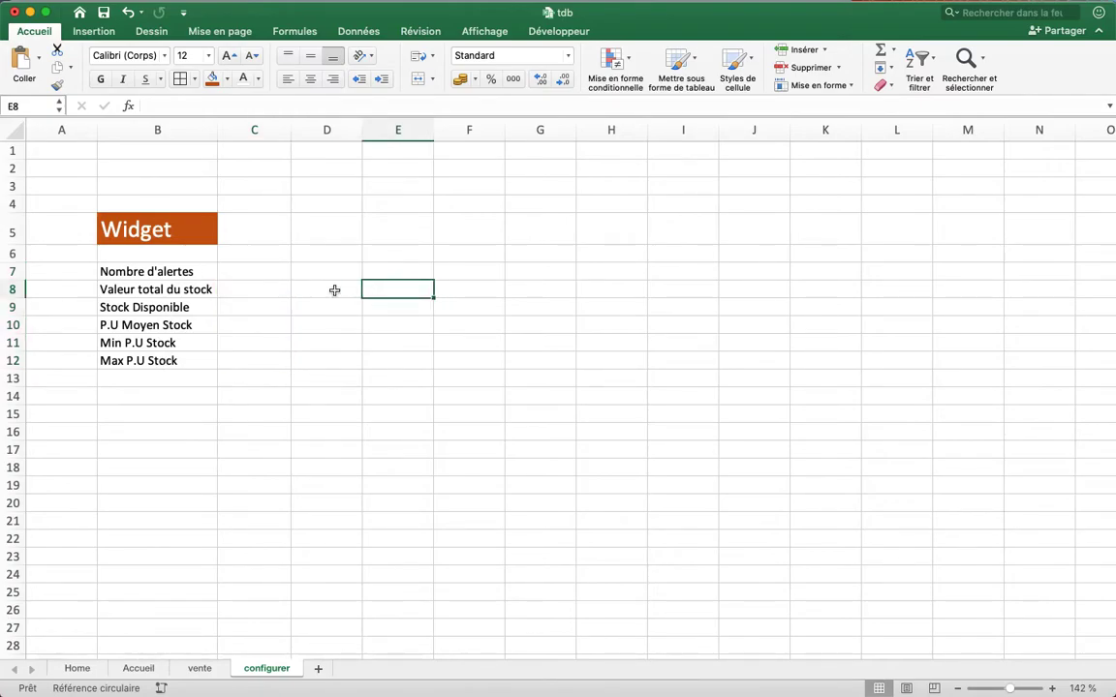
pyautogui.click(253, 273)
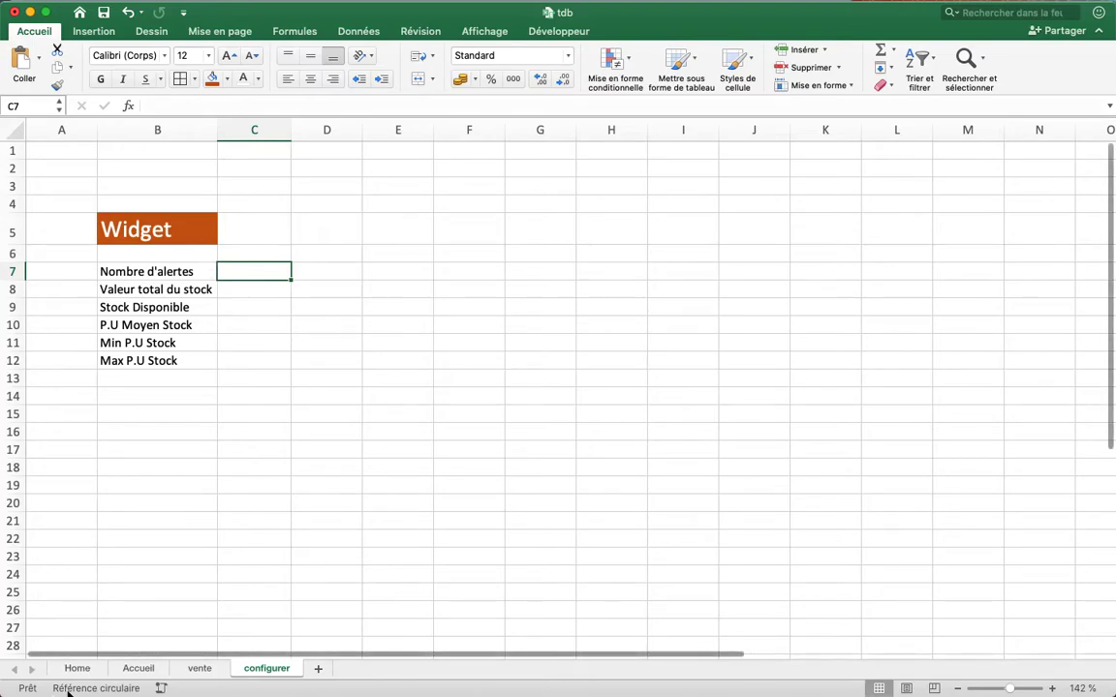
pyautogui.click(146, 669)
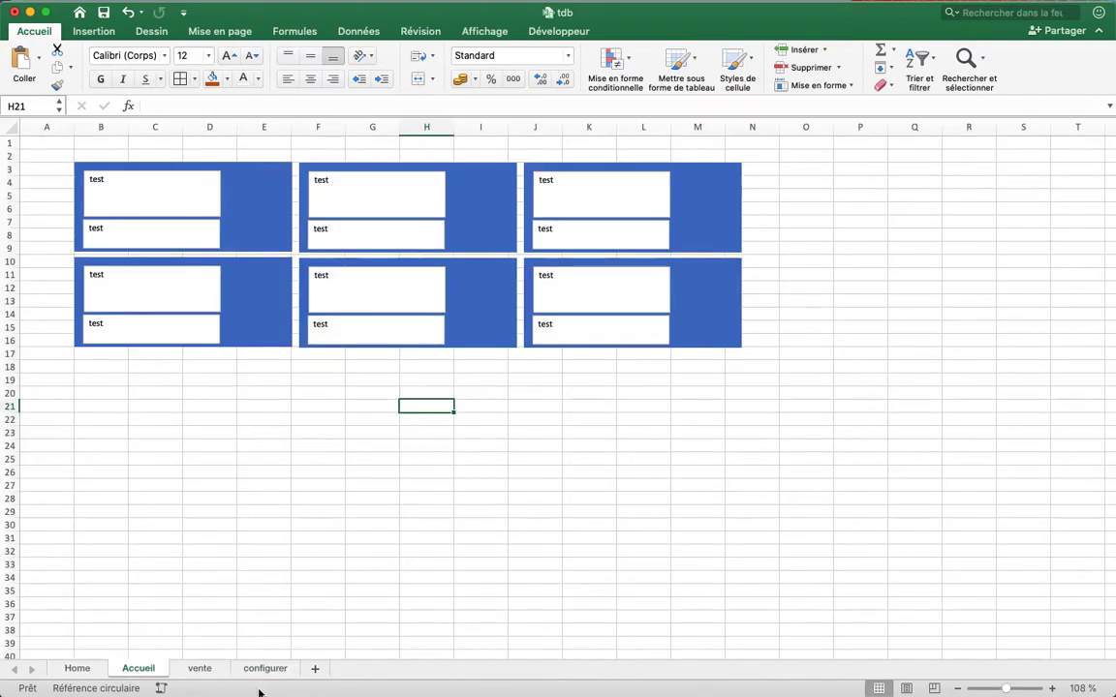
pyautogui.click(221, 669)
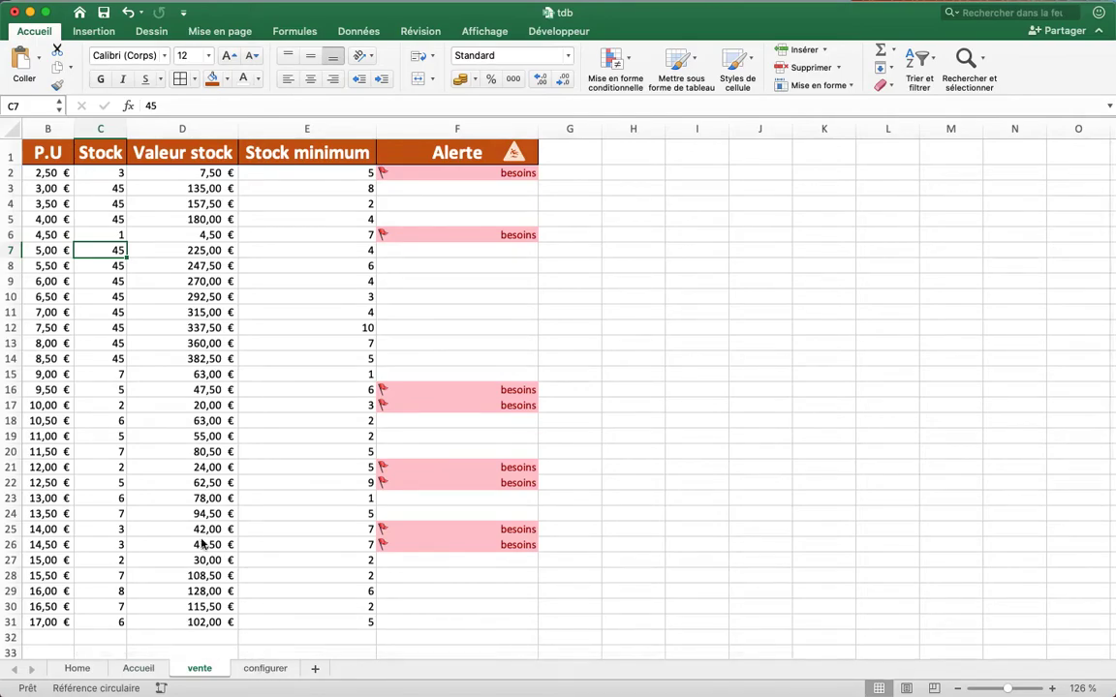
pyautogui.hotkey('ctrl', 'pagedown')
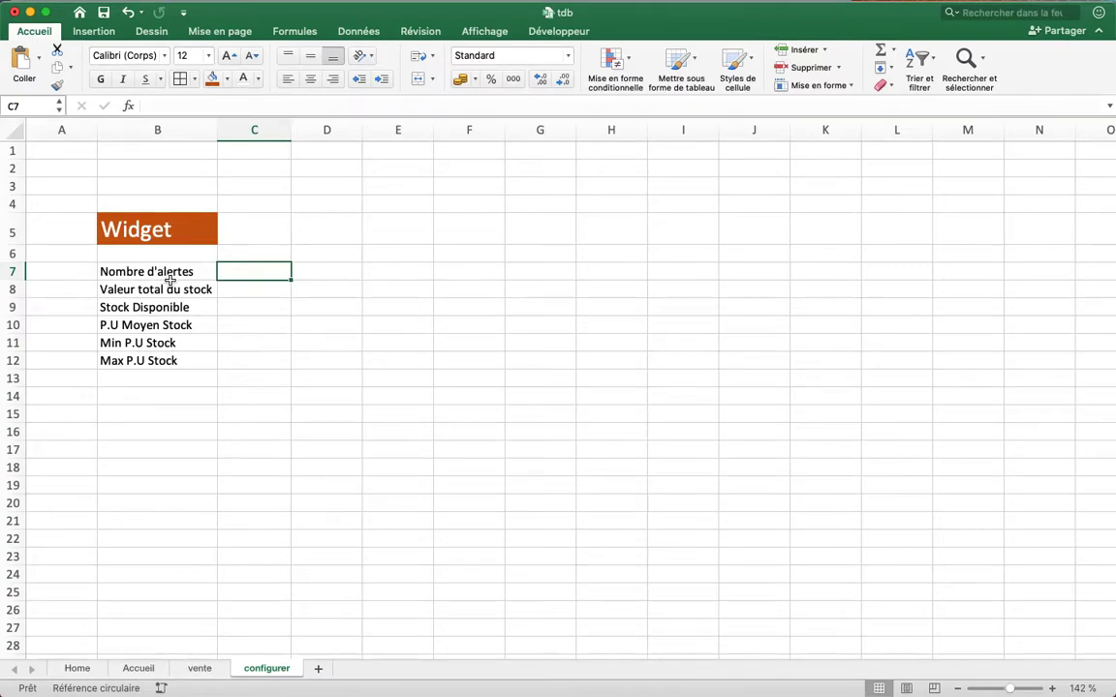
pyautogui.write('=')
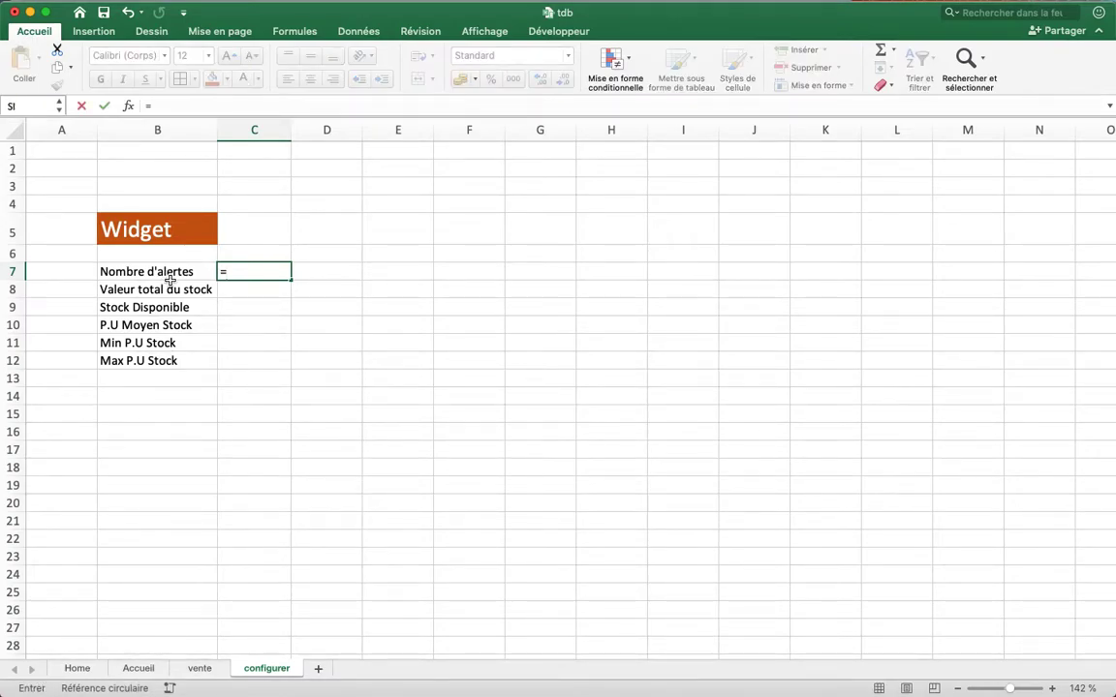
pyautogui.write('so')
pyautogui.press('Tab')
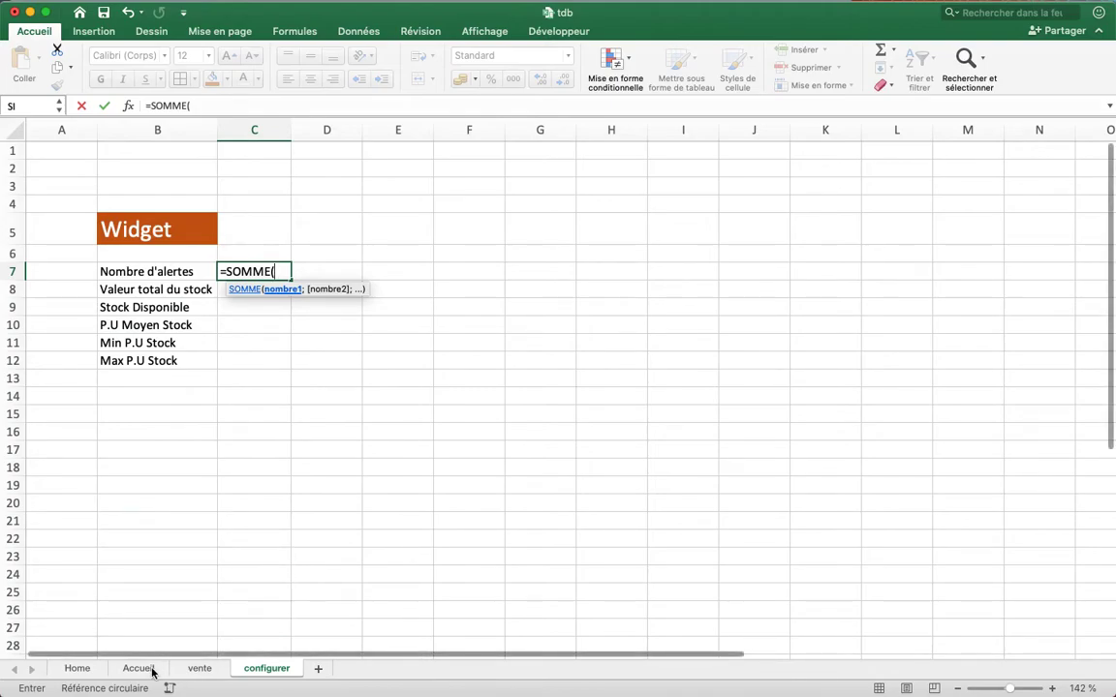
pyautogui.click(200, 668)
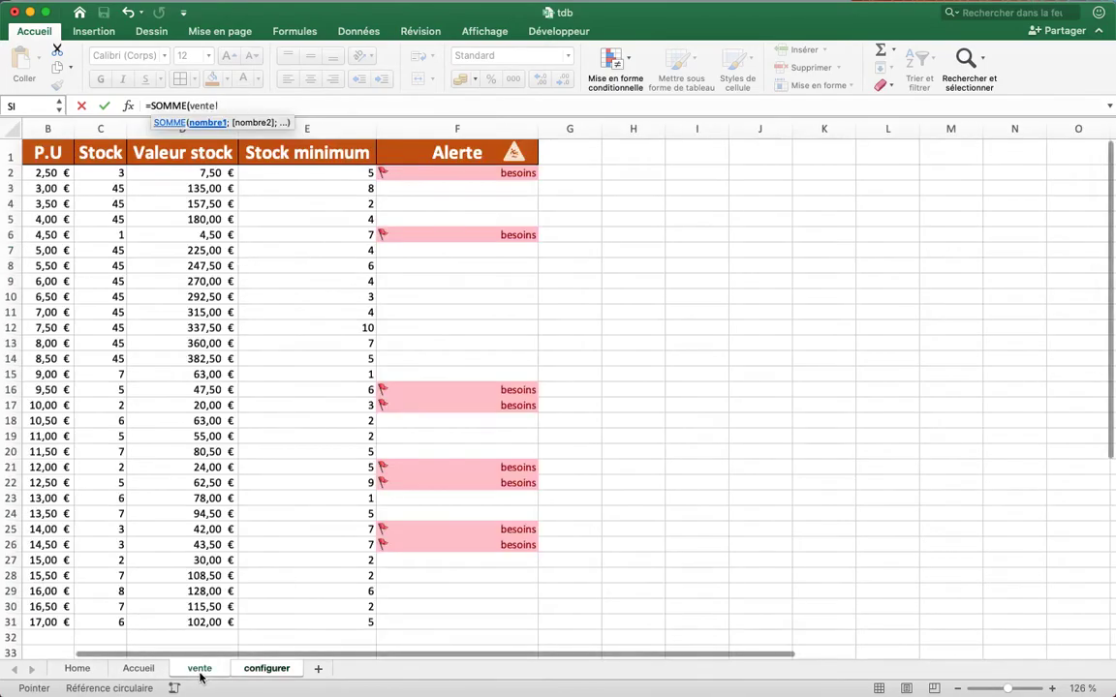
pyautogui.moveTo(418, 620); pyautogui.dragTo(479, 174)
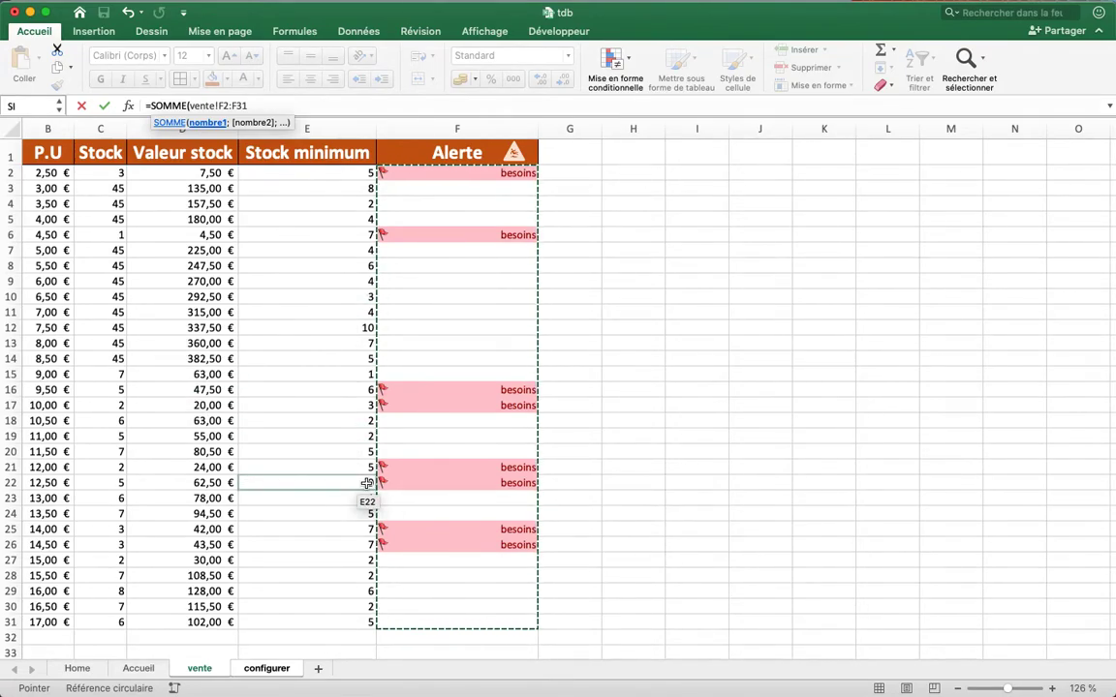
pyautogui.press('Return')
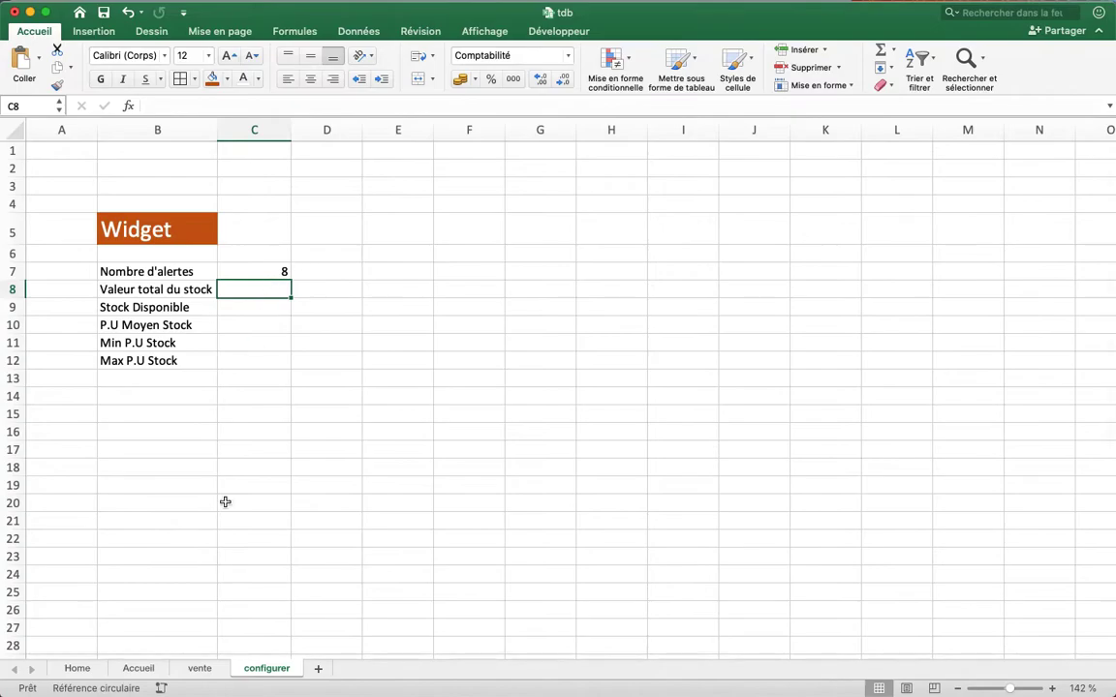
# - Check the Alerte cells F2:F30 on the vente sheet against the alert total
pyautogui.click(203, 668)
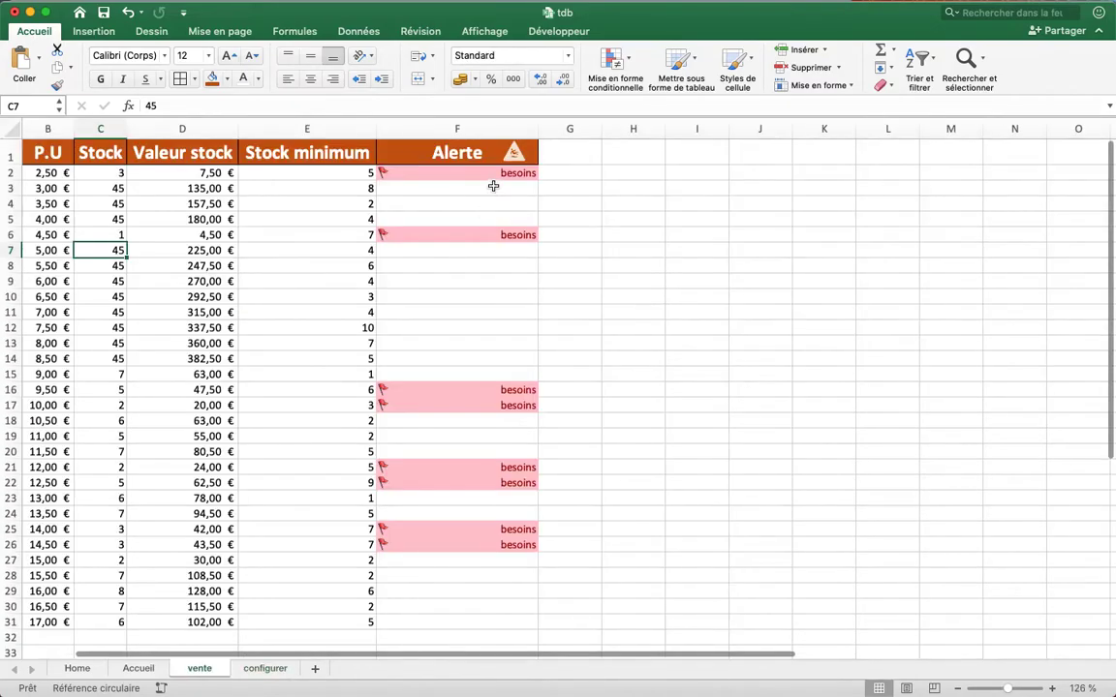
pyautogui.moveTo(492, 175); pyautogui.dragTo(460, 619)
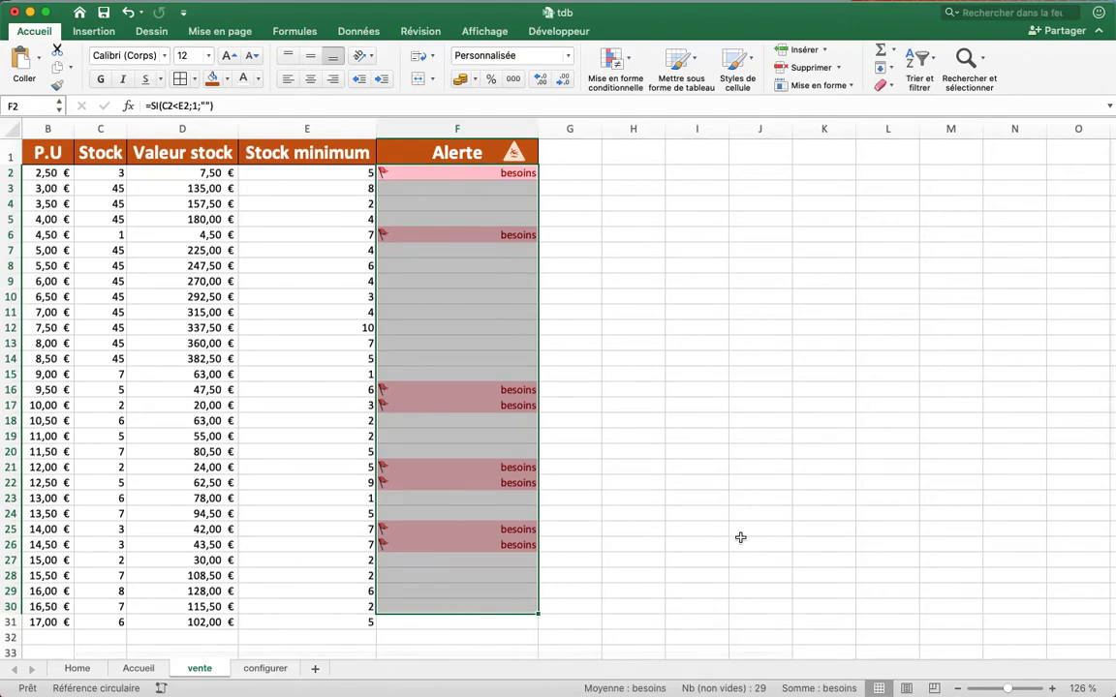
pyautogui.click(632, 220)
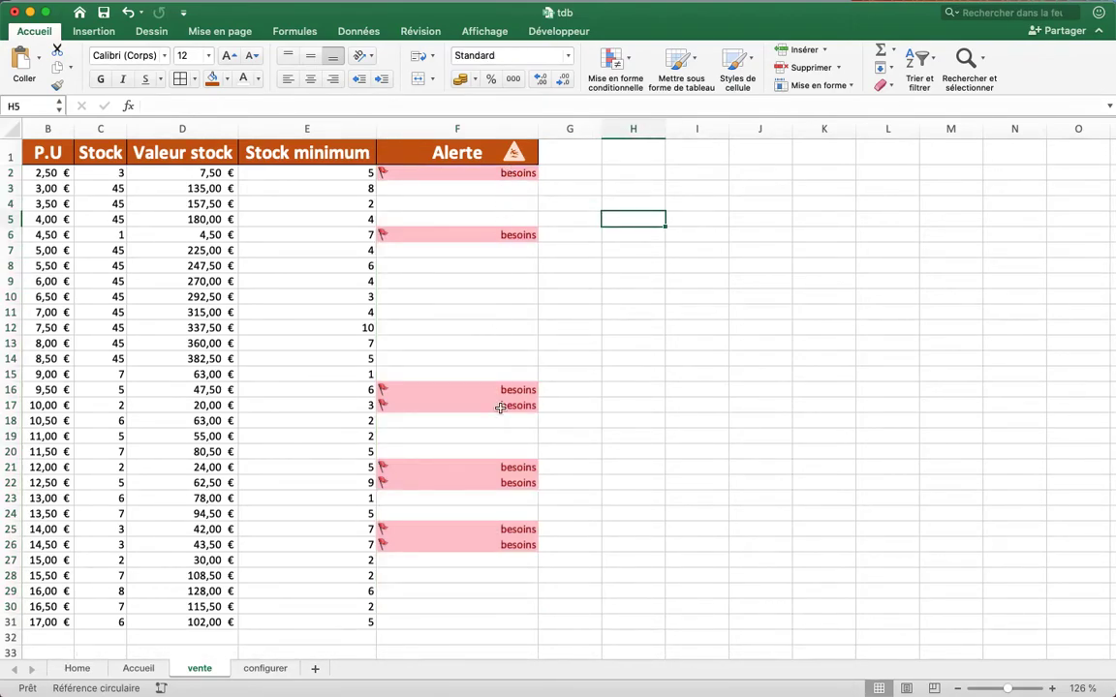
# - Enter =SOMME(vente!D2:D31) in C8 of the configurer sheet to compute Valeur total du stock
pyautogui.click(266, 668)
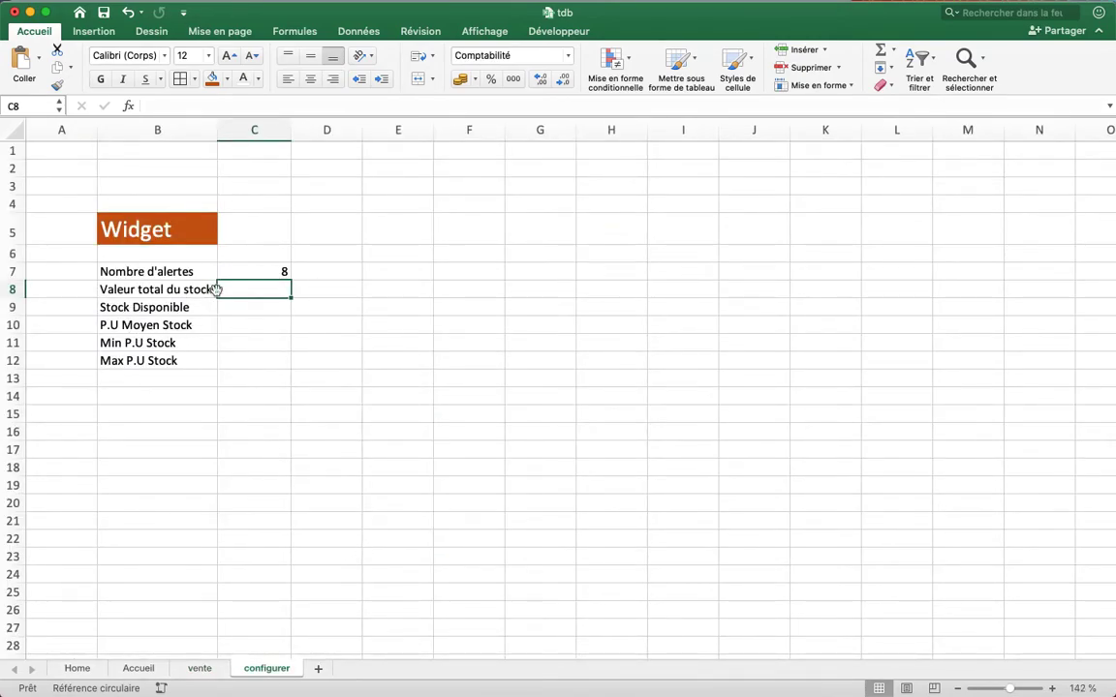
pyautogui.write('=som')
pyautogui.press('Tab')
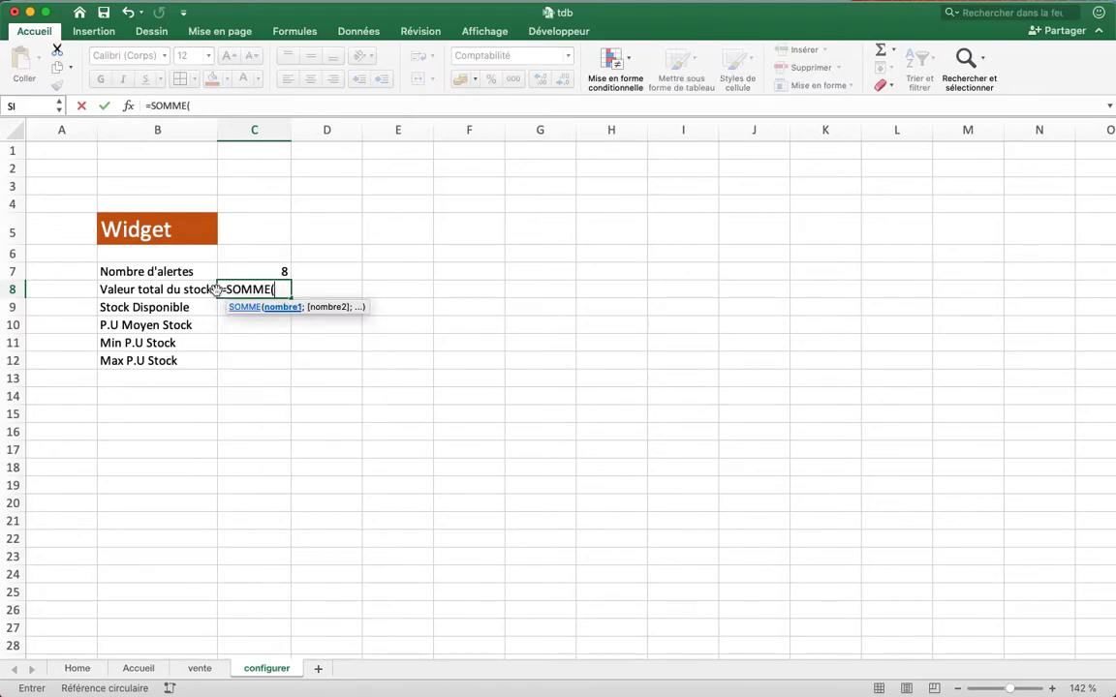
pyautogui.click(199, 668)
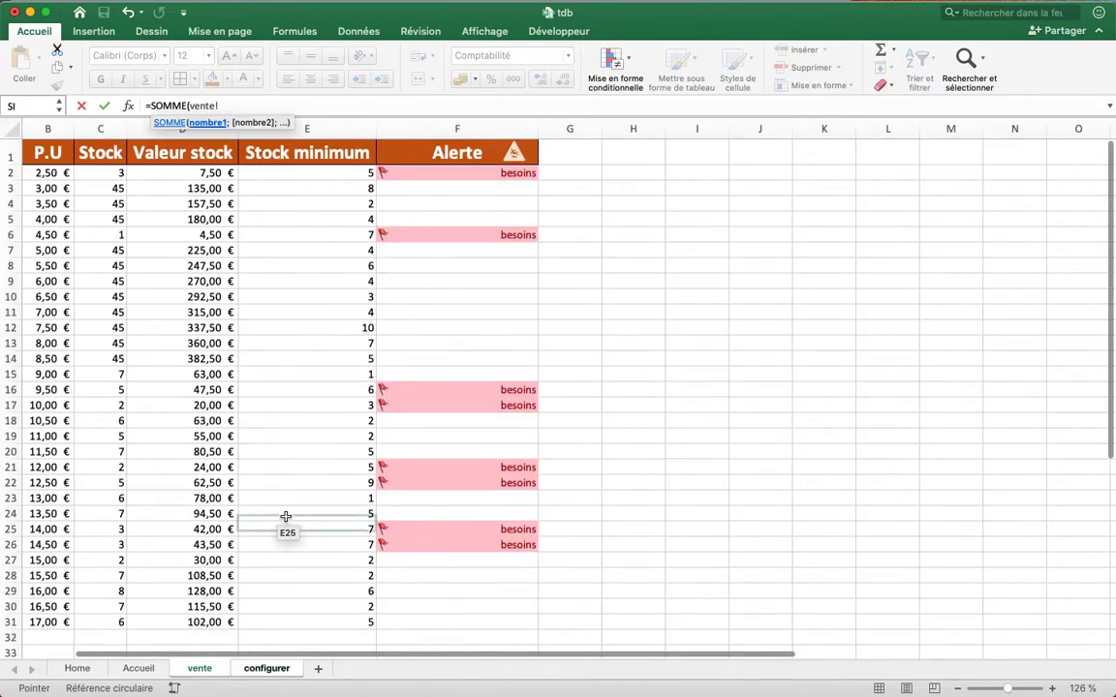
pyautogui.click(206, 170)
pyautogui.moveTo(203, 172); pyautogui.dragTo(178, 620)
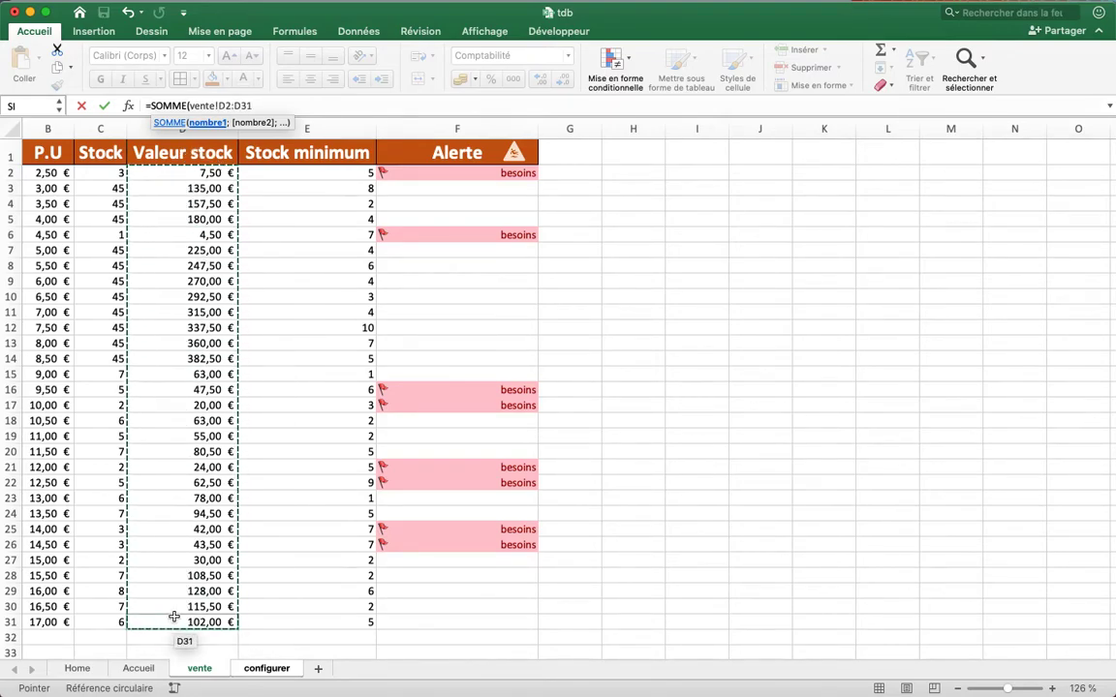
pyautogui.press('Return')
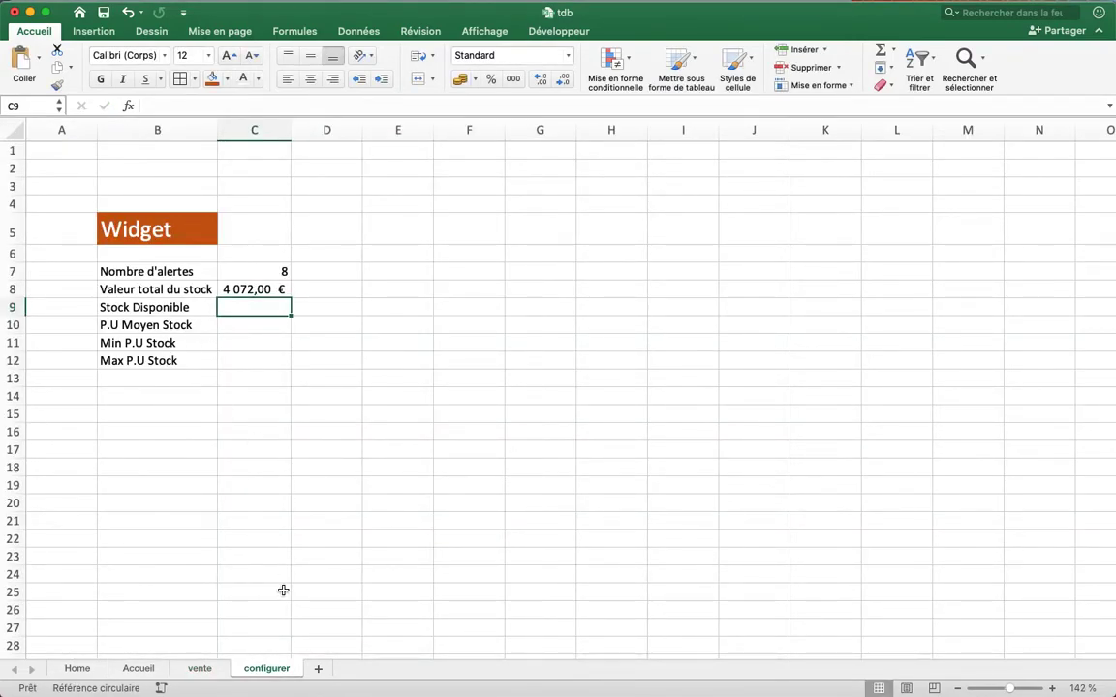
# - Enter =SOMME(vente!C2:C31) in C9 of the configurer sheet to compute Stock Disponible
pyautogui.write('=')
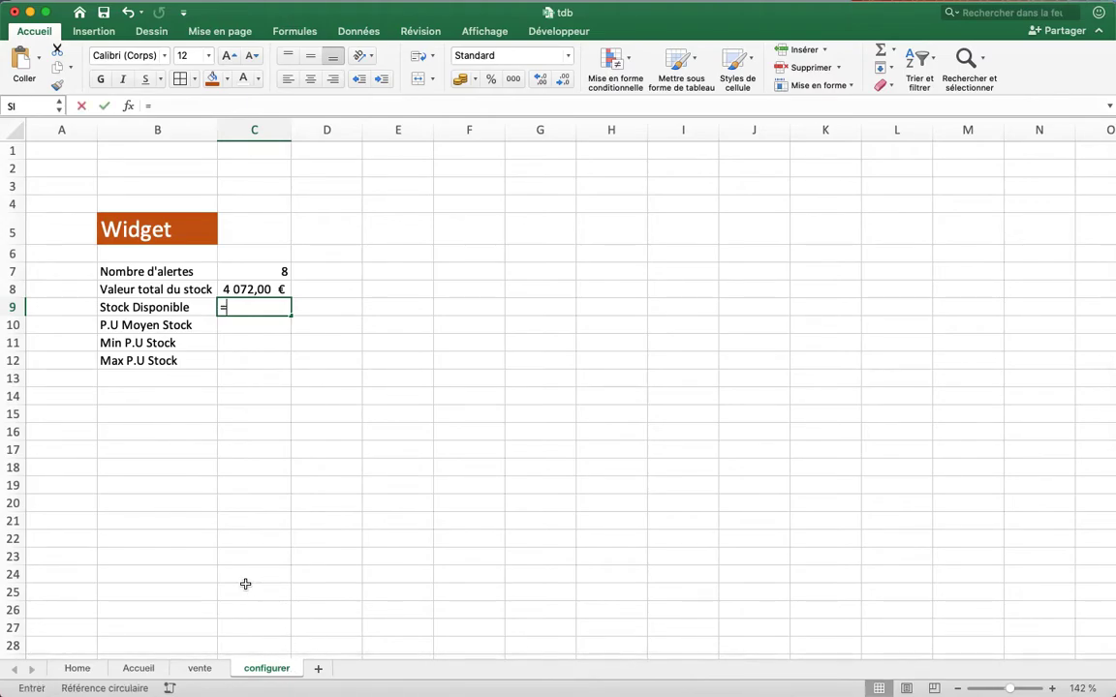
pyautogui.write('somm')
pyautogui.press('Tab')
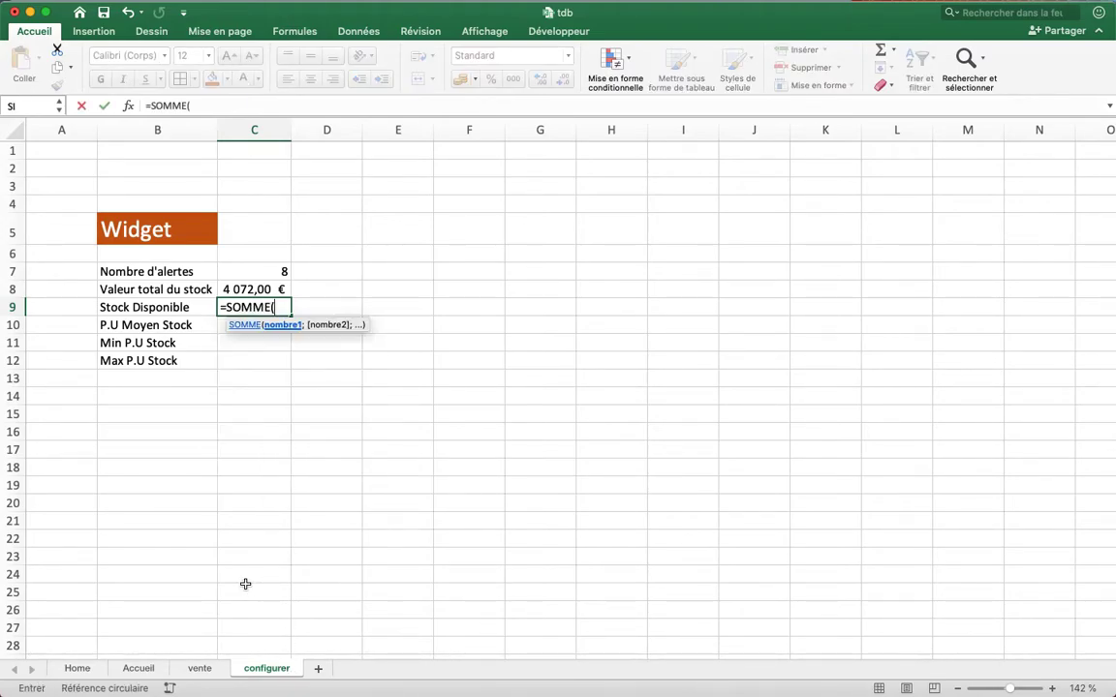
pyautogui.click(198, 669)
pyautogui.moveTo(117, 173); pyautogui.dragTo(91, 622)
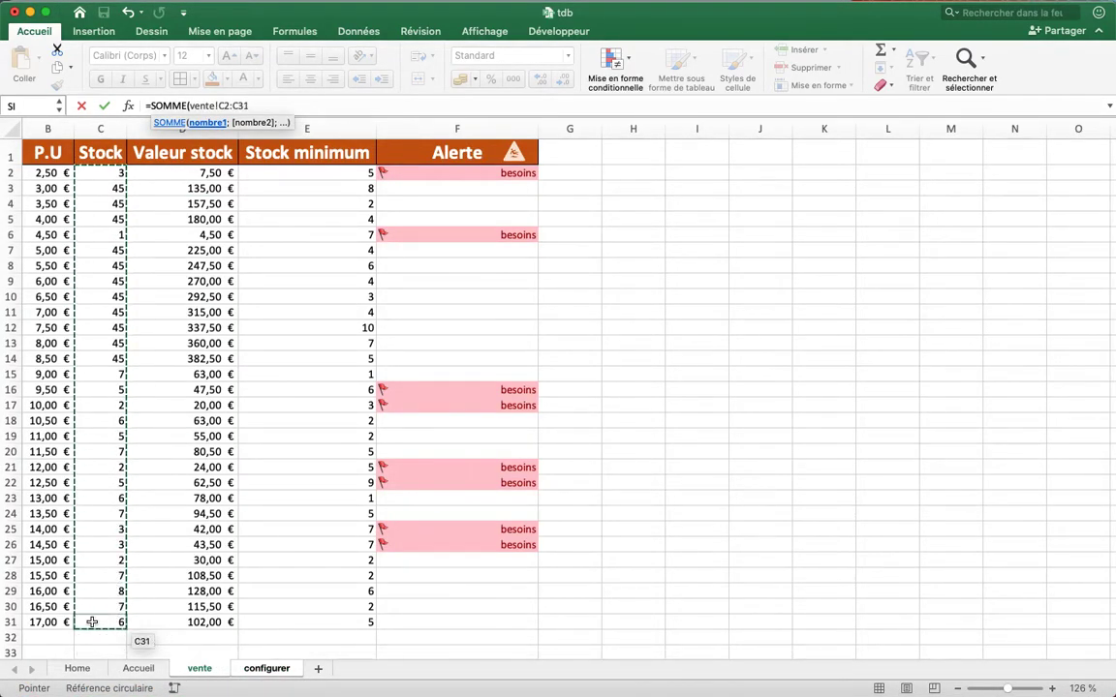
pyautogui.press('Return')
# - Enter =MOYENNE(vente!B2:B31) in C10 of the configurer sheet to compute P.U Moyen Stock
pyautogui.write('=')
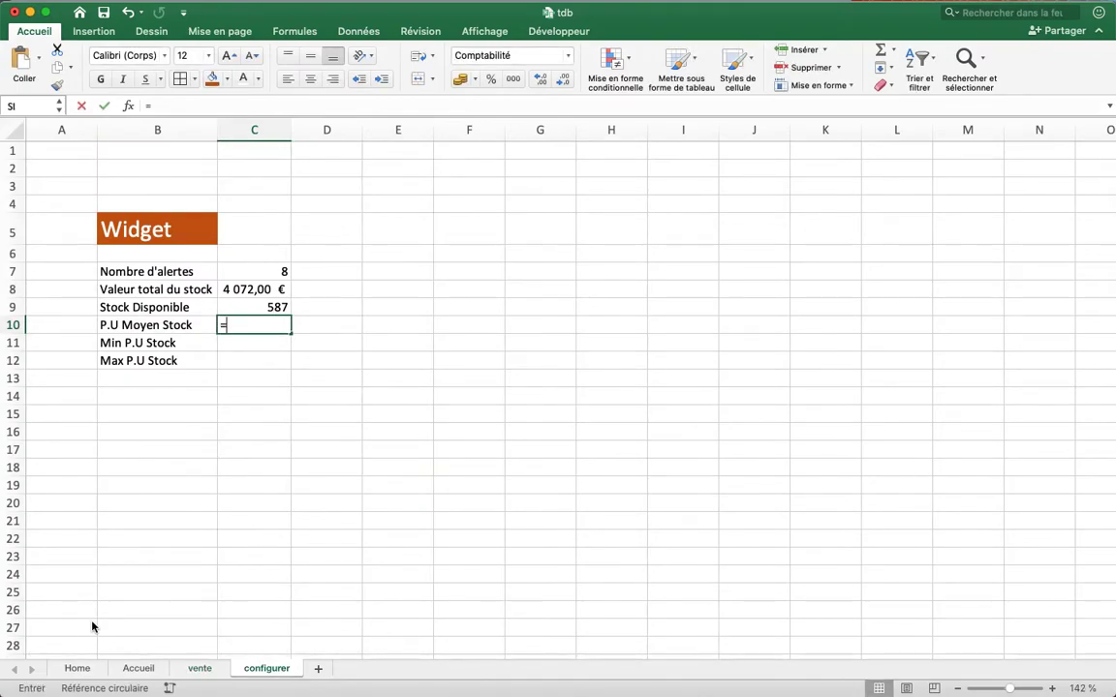
pyautogui.write('moyenn')
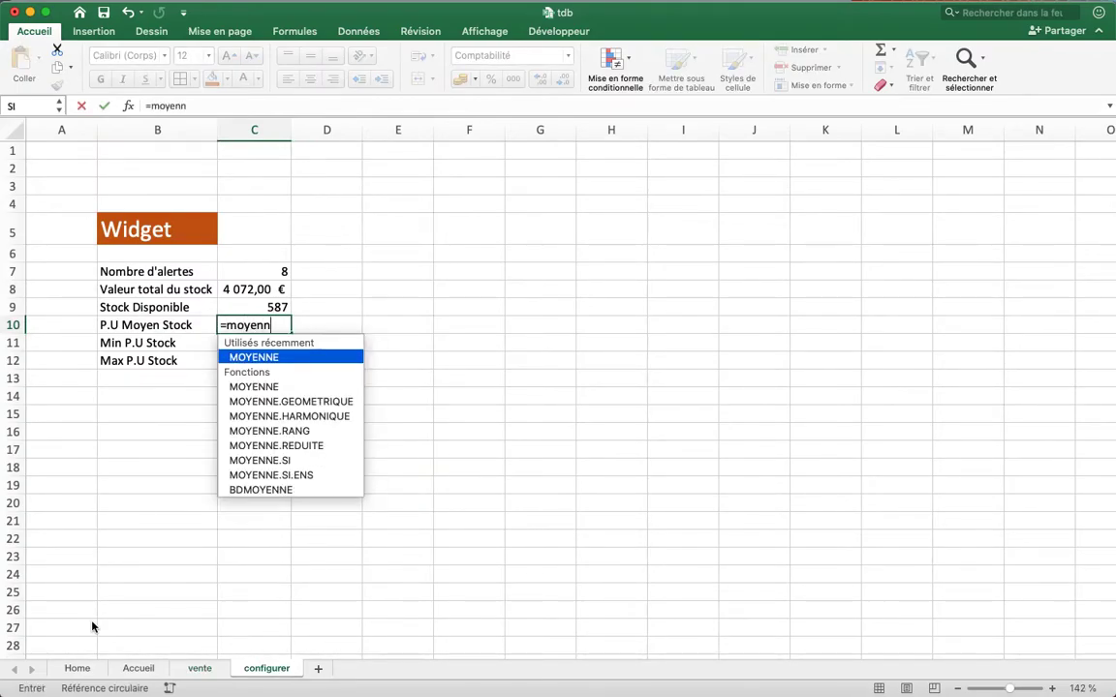
pyautogui.press('Tab')
pyautogui.moveTo(97, 626); pyautogui.dragTo(198, 666)
pyautogui.click(199, 668)
pyautogui.moveTo(53, 178); pyautogui.dragTo(45, 623)
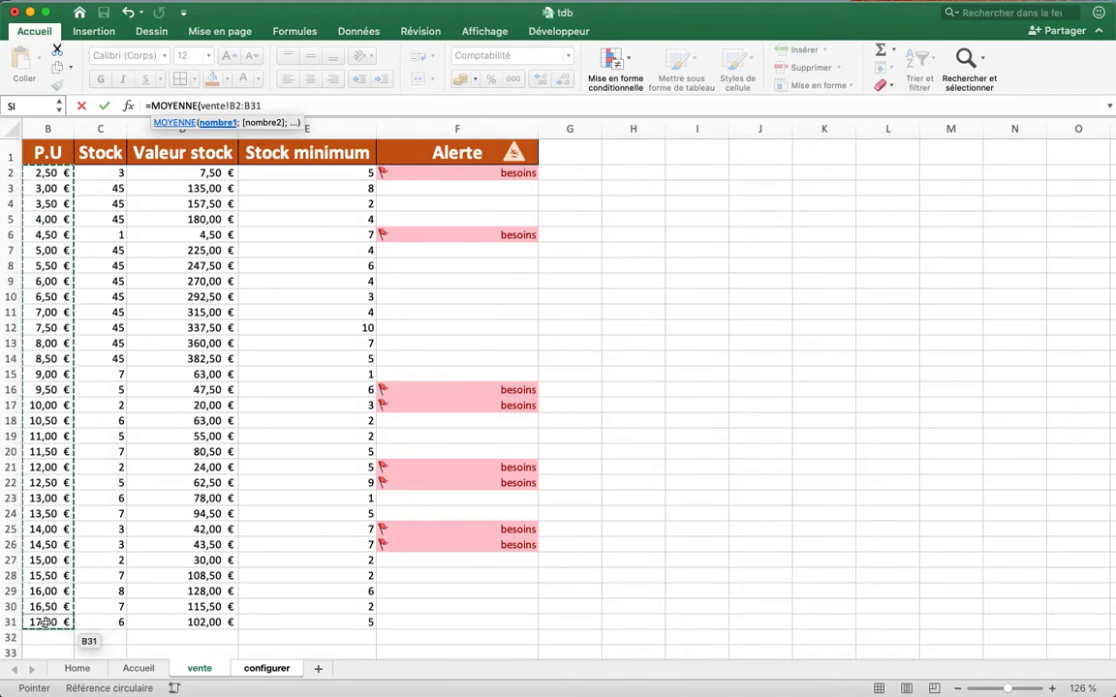
pyautogui.press('Return')
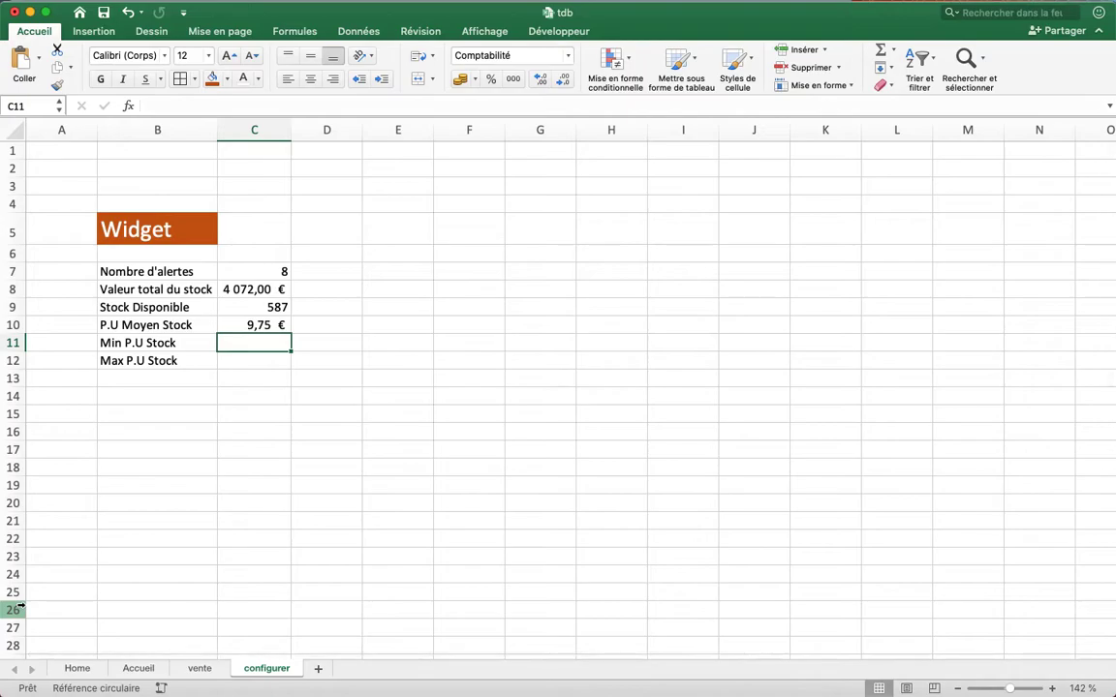
# - Enter a MIN formula over the P.U values of the vente sheet in C11 to compute Min P.U Stock
pyautogui.write('=min')
pyautogui.press('Tab')
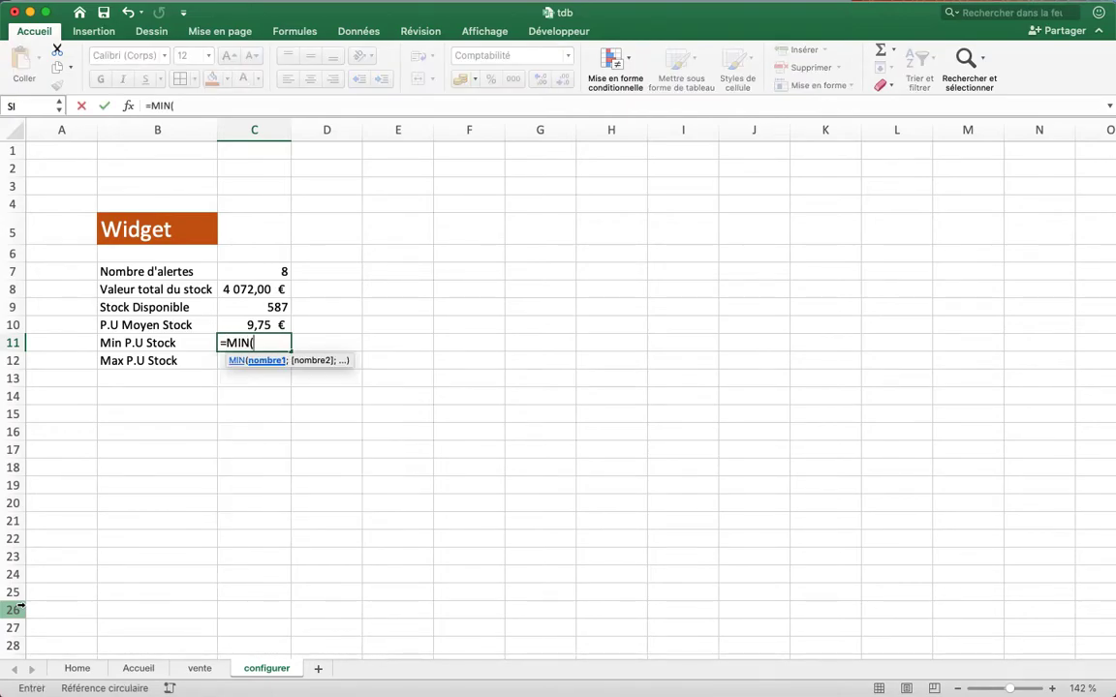
pyautogui.click(184, 671)
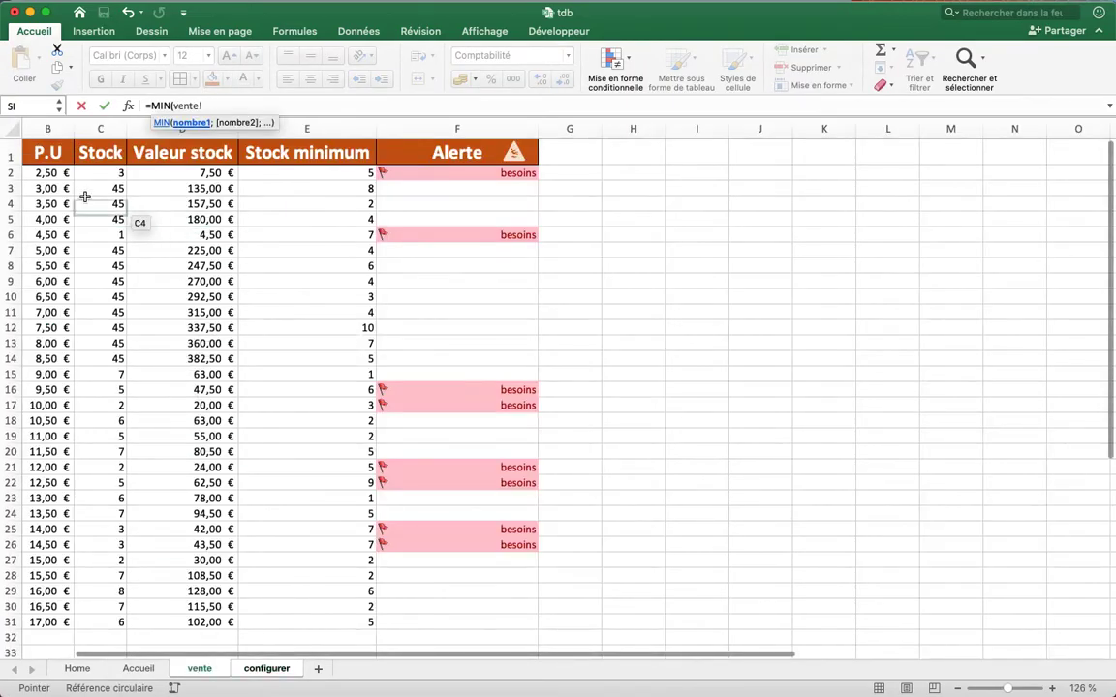
pyautogui.moveTo(58, 174); pyautogui.dragTo(122, 628)
pyautogui.press('Return')
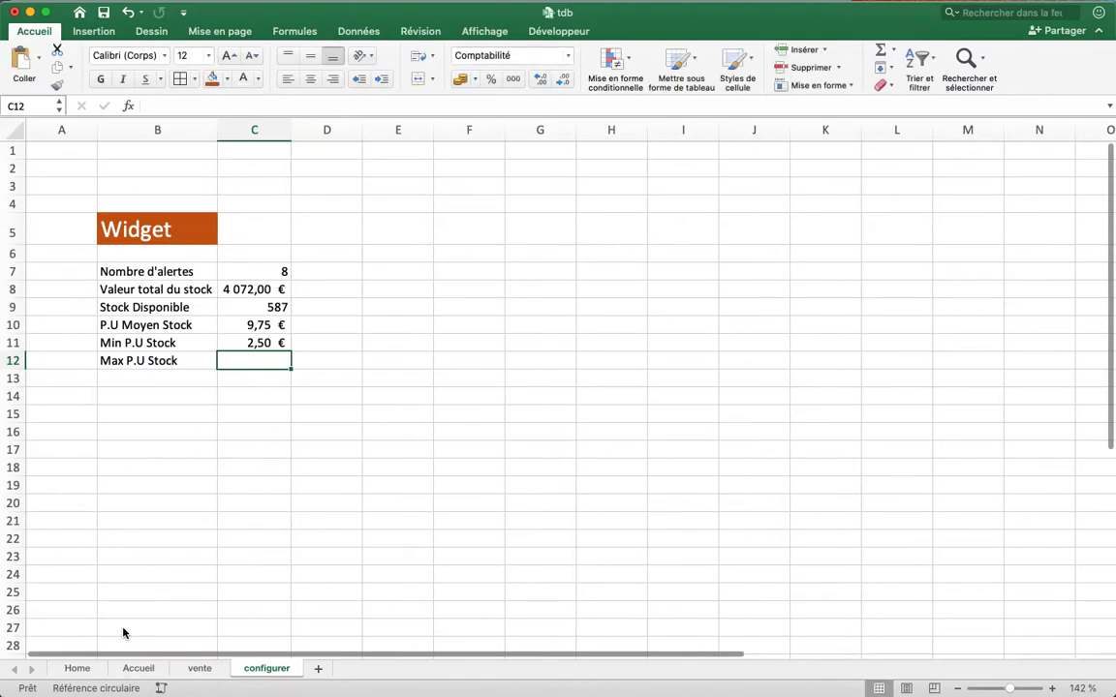
# - Enter a MAX formula over the P.U values of the vente sheet in C12 to compute Max P.U Stock
pyautogui.write('==ma')
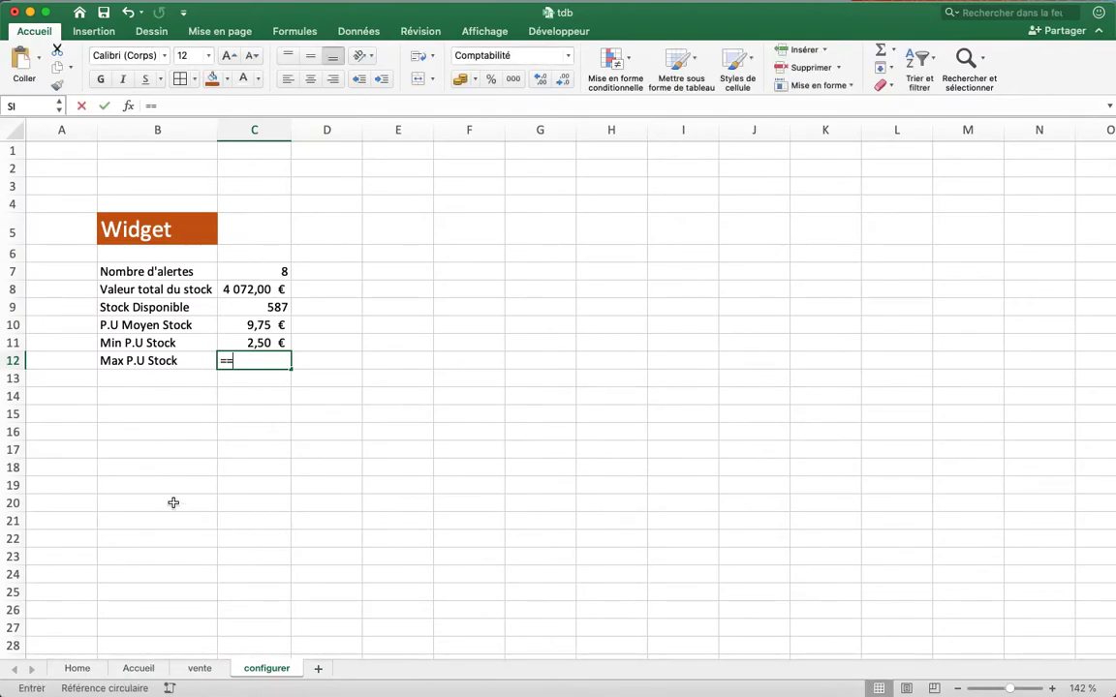
pyautogui.press('BackSpace')
pyautogui.press('BackSpace')
pyautogui.press('BackSpace')
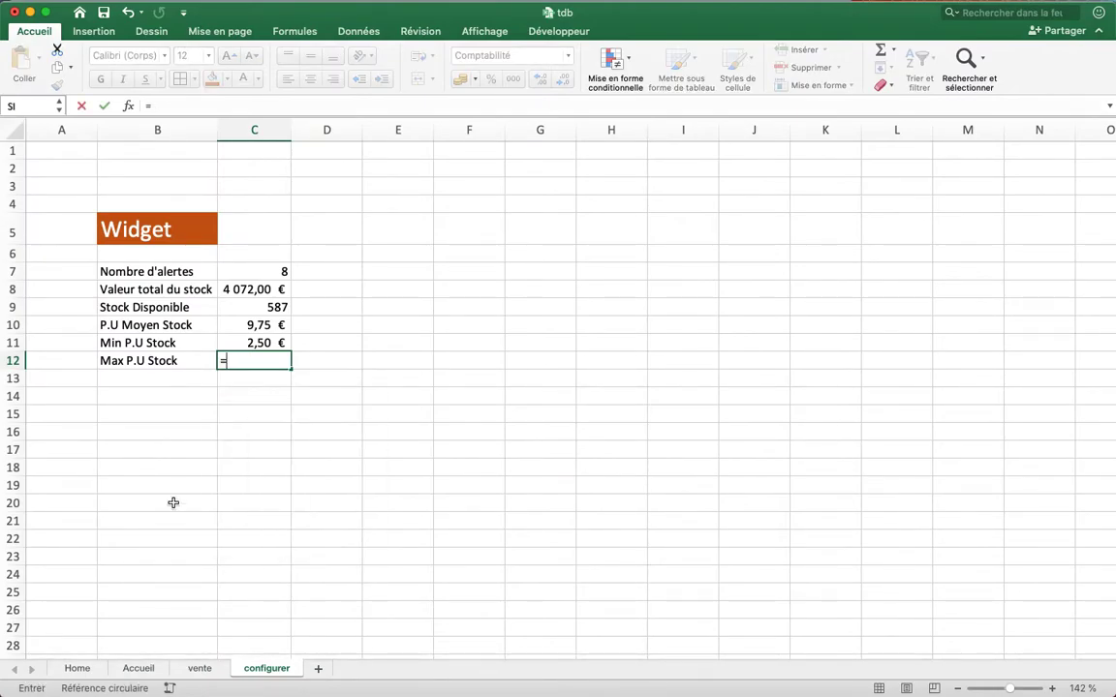
pyautogui.write('ma')
pyautogui.press('Tab')
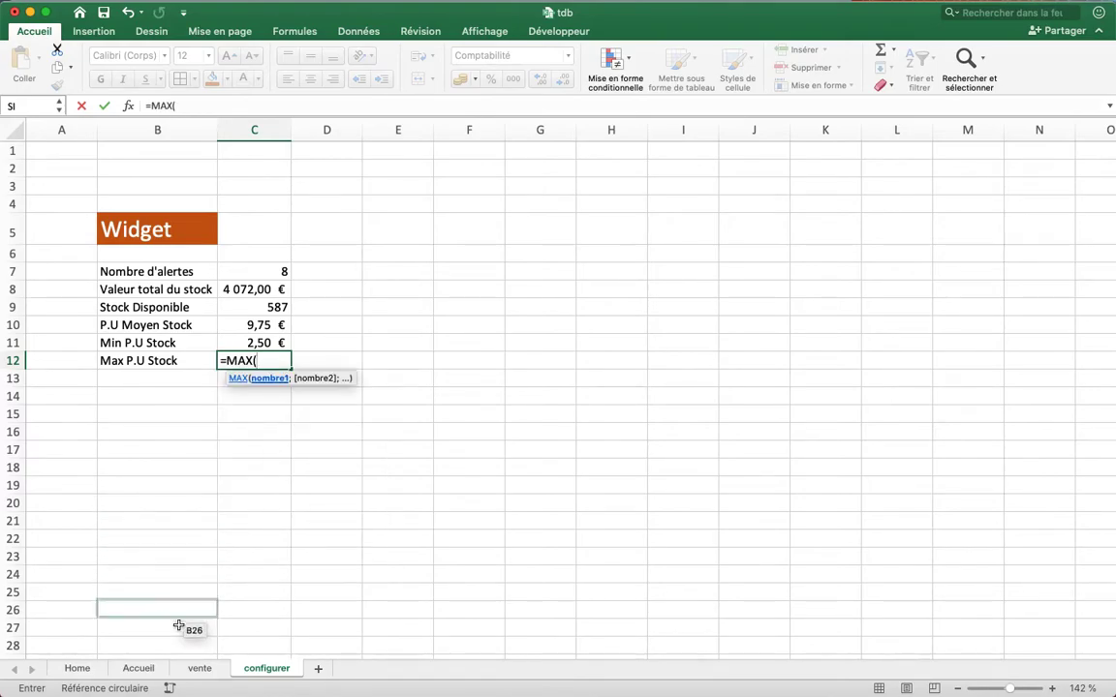
pyautogui.click(200, 667)
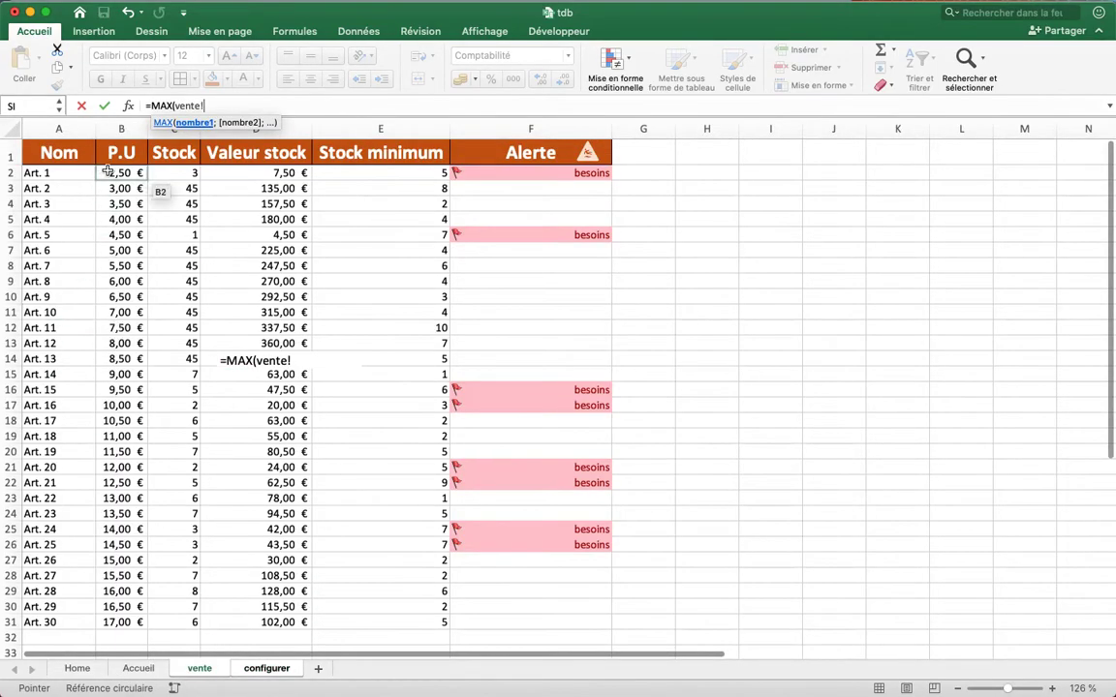
pyautogui.moveTo(115, 178); pyautogui.dragTo(136, 616)
pyautogui.press('Return')
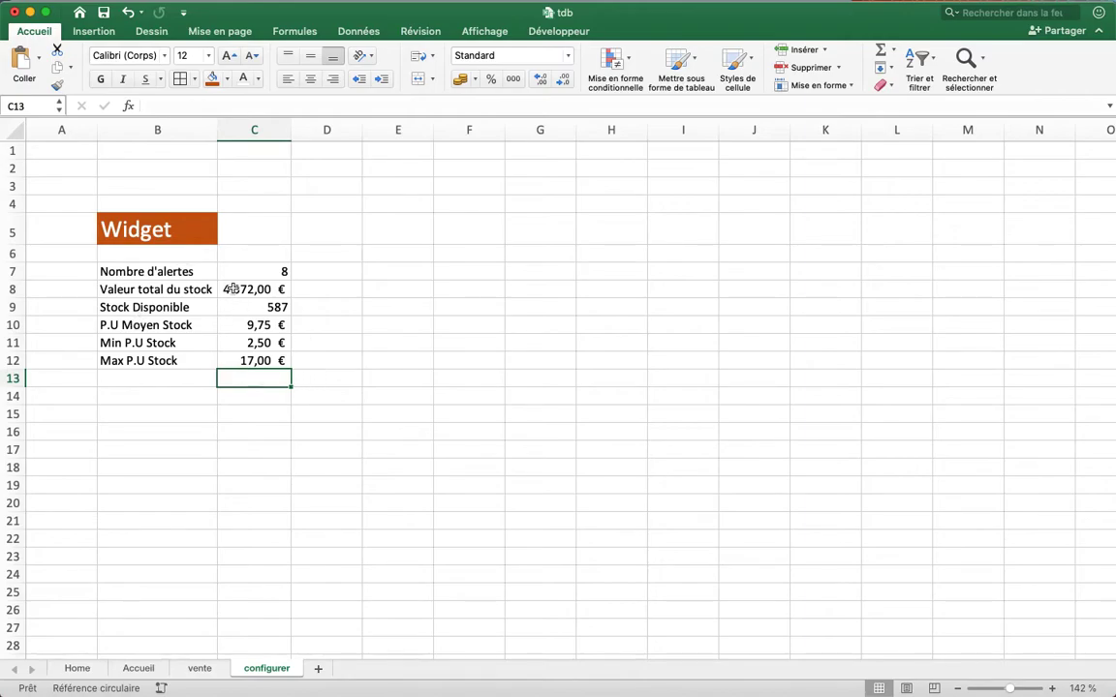
# - Try the Standard number format on the unit price values C10:C12, and restore their euro accounting format
pyautogui.moveTo(260, 327); pyautogui.dragTo(276, 354)
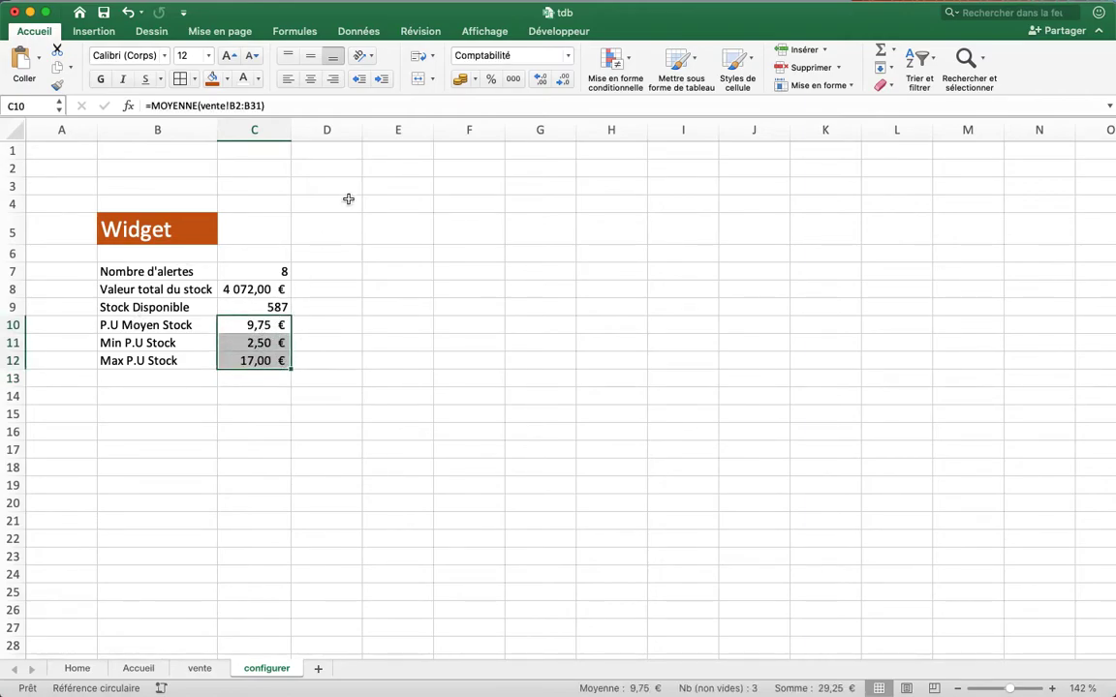
pyautogui.click(460, 85)
pyautogui.click(510, 60)
pyautogui.click(565, 57)
pyautogui.click(563, 74)
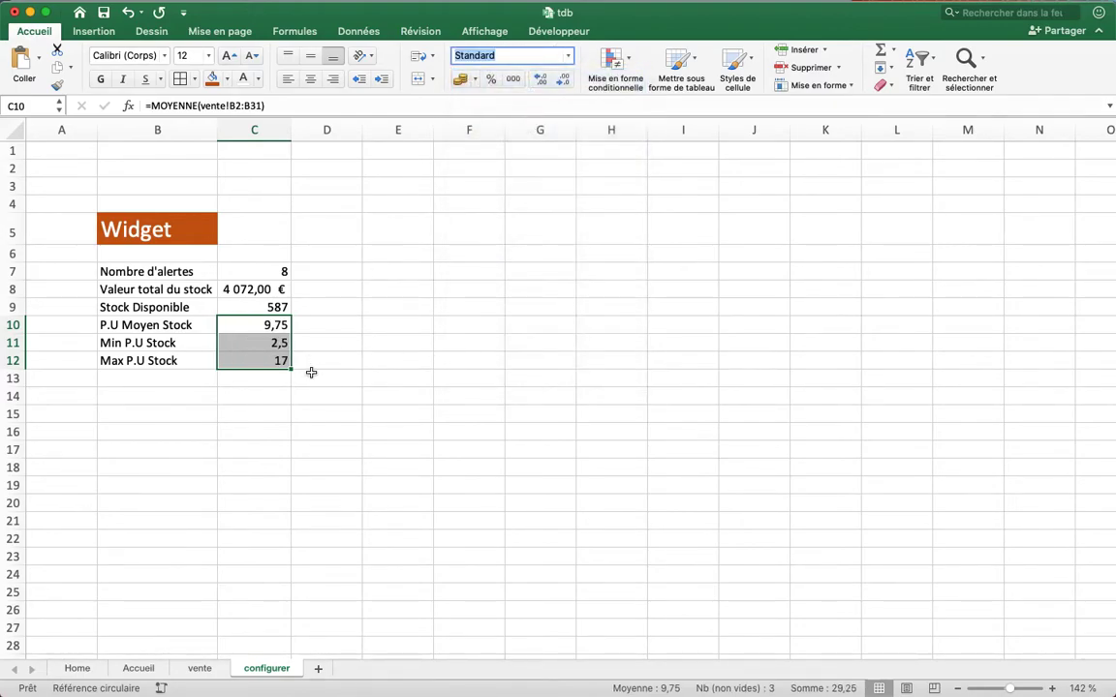
pyautogui.click(459, 80)
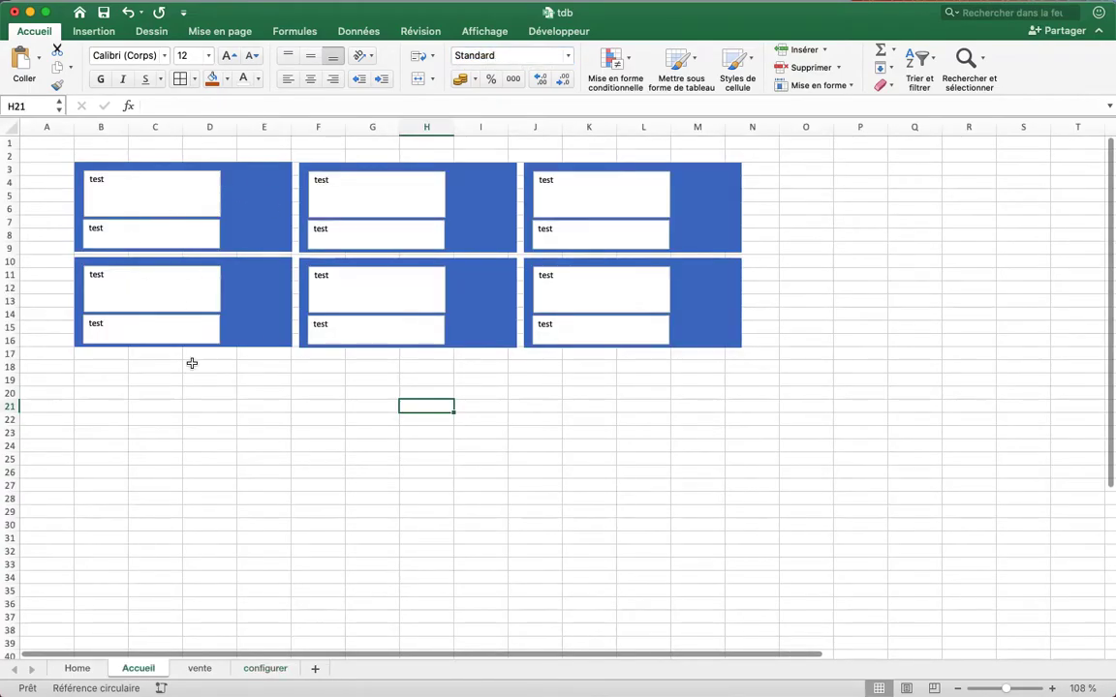
# - Apply the Standard number format to the Valeur total du stock value in C8 of the configurer sheet
pyautogui.click(254, 667)
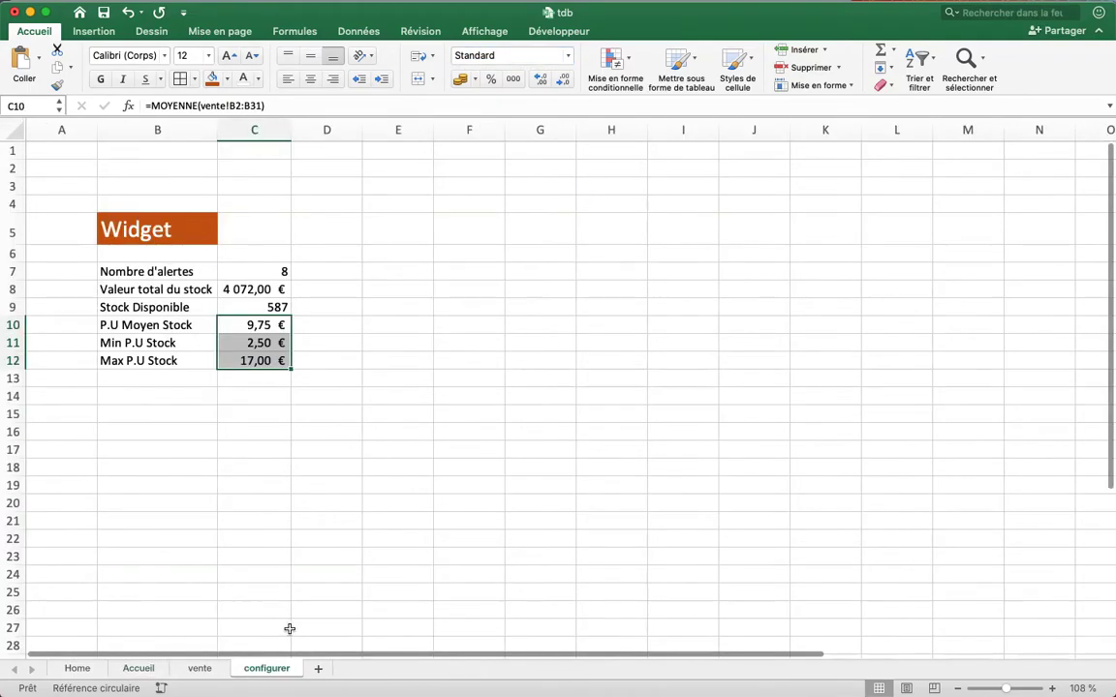
pyautogui.click(330, 342)
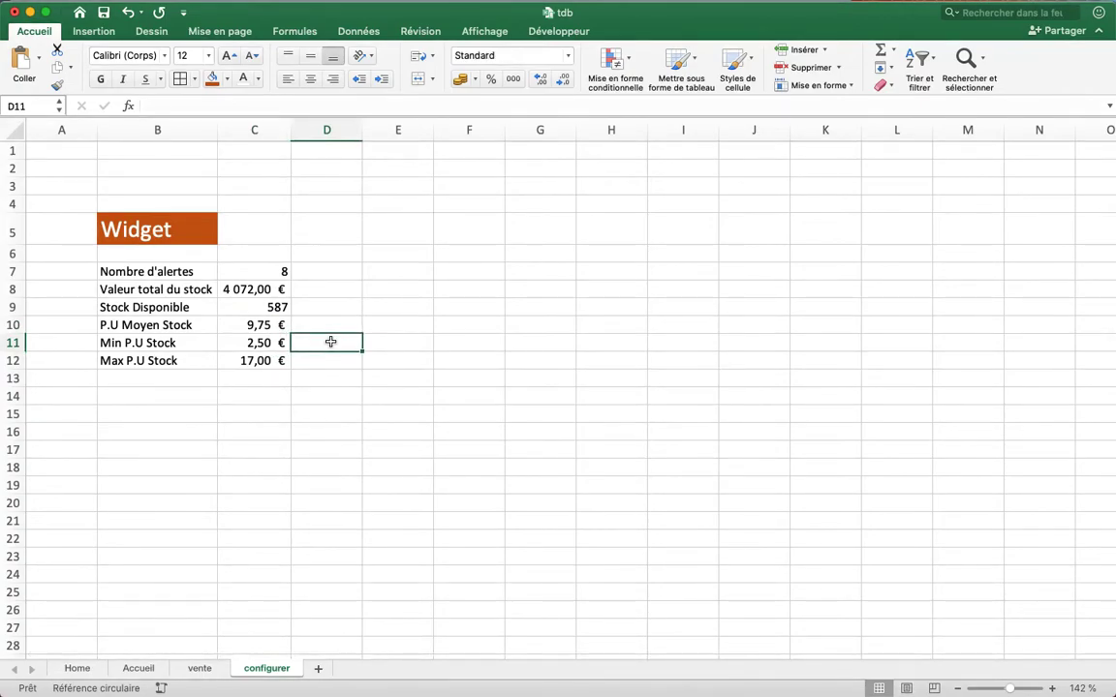
pyautogui.click(273, 288)
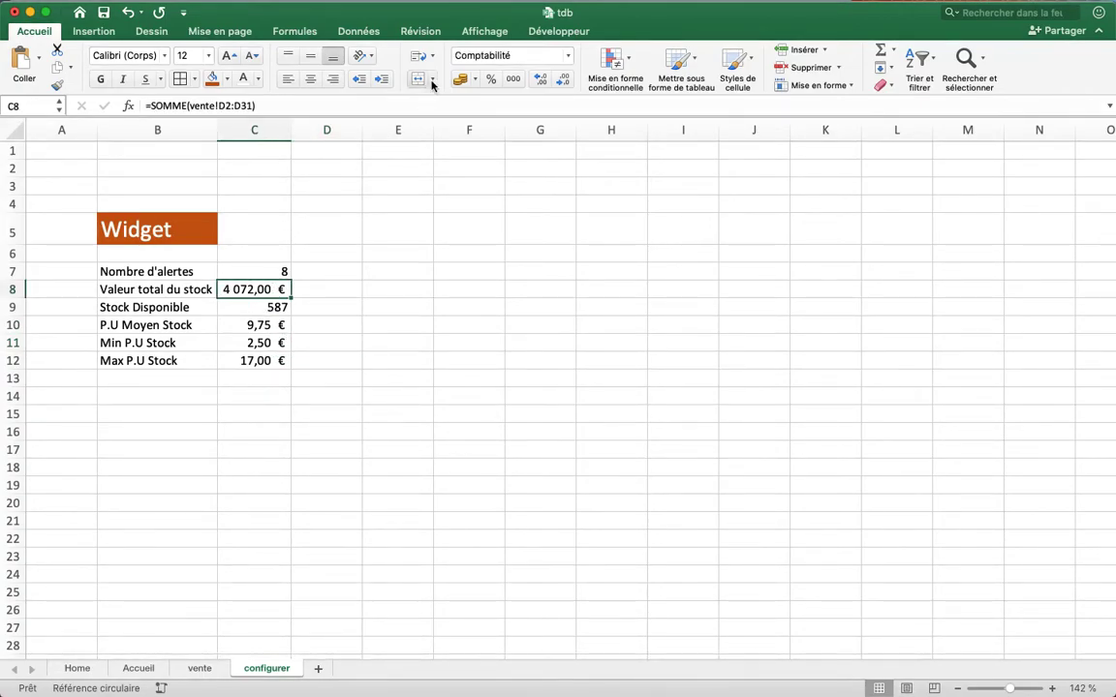
pyautogui.click(570, 58)
pyautogui.click(567, 77)
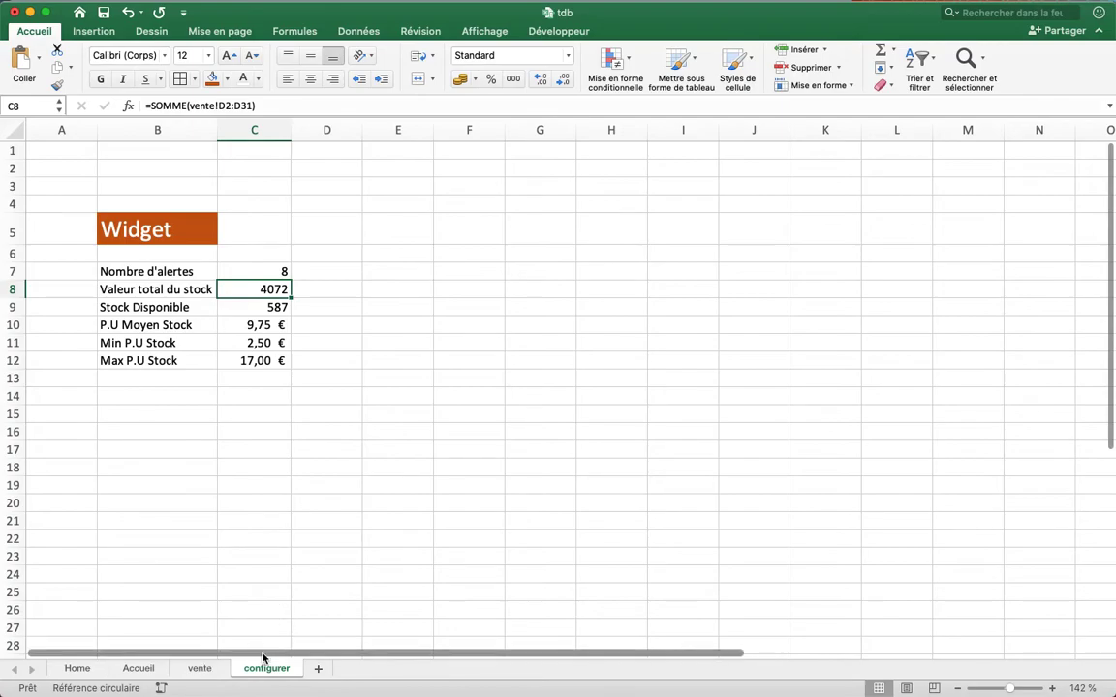
# - Link the upper text box of the first Accueil card to the alert count with =configurer!C7
pyautogui.click(141, 670)
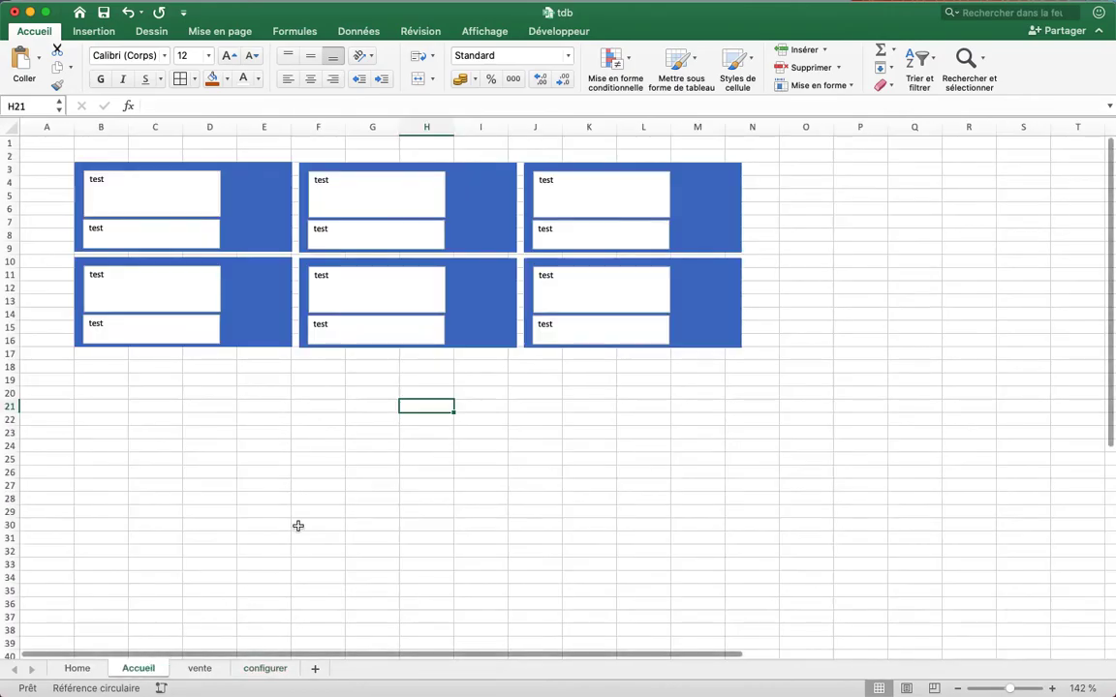
pyautogui.click(139, 174)
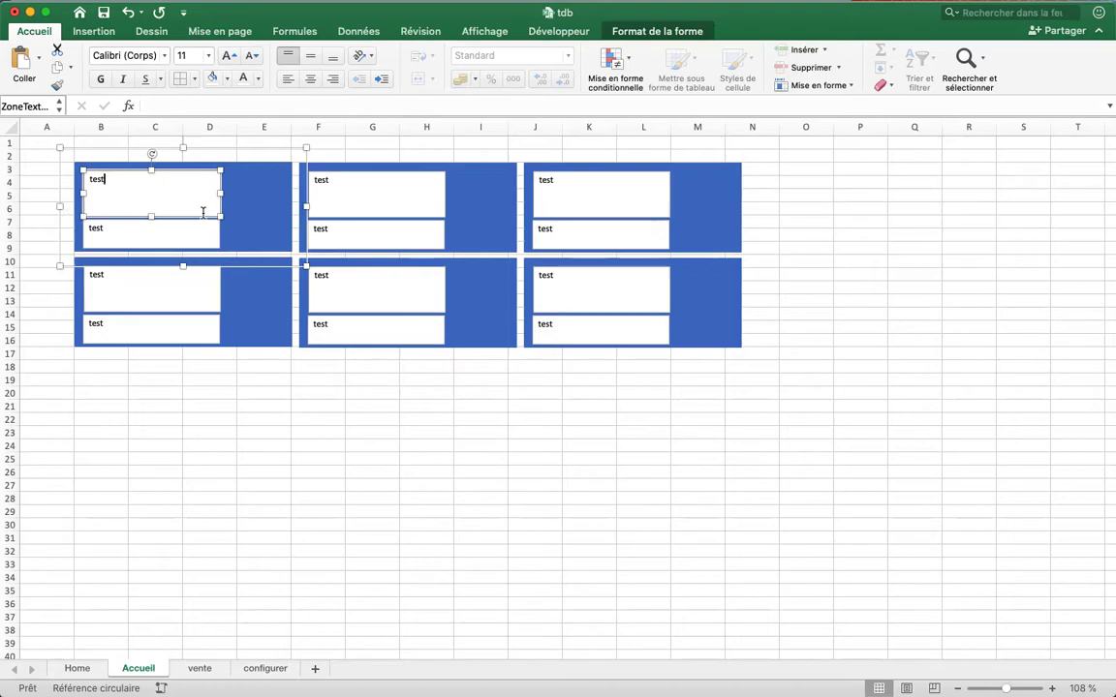
pyautogui.click(179, 106)
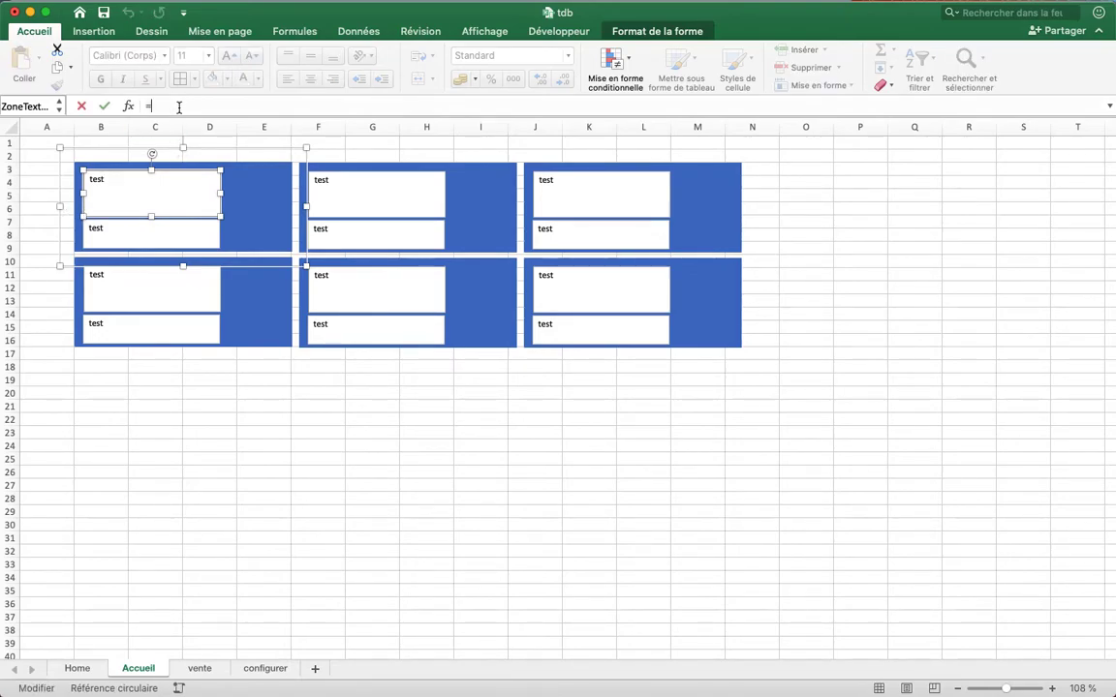
pyautogui.click(270, 672)
pyautogui.click(280, 273)
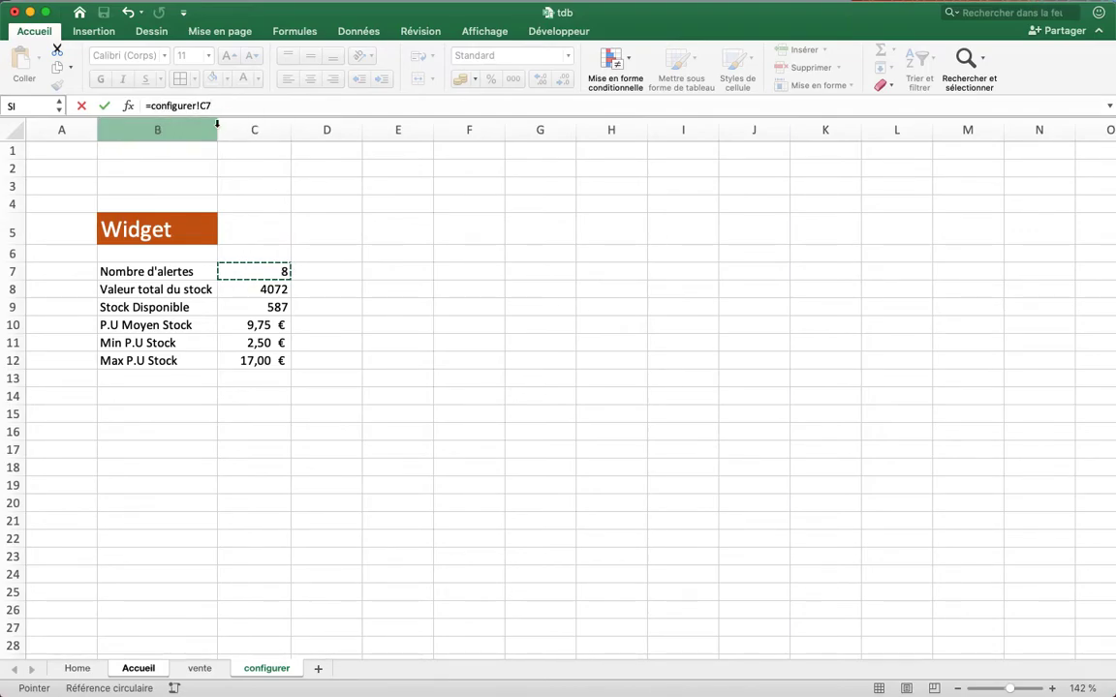
pyautogui.press('Return')
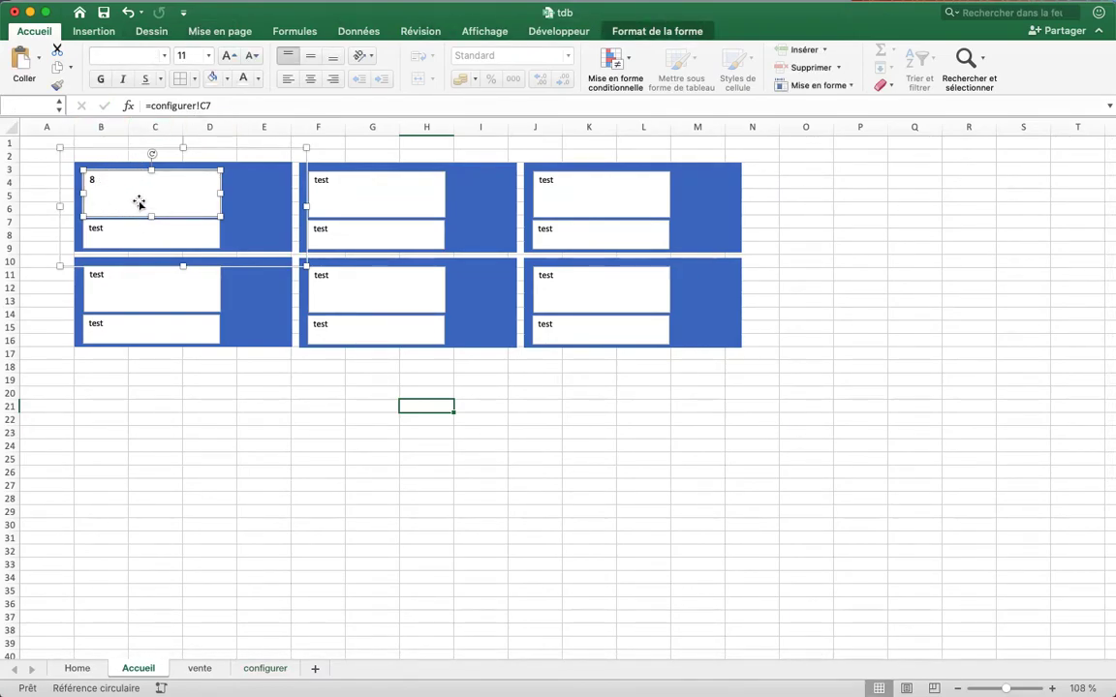
# - Link the lower text box of the first Accueil card to the Nombre d'alertes label with =configurer!B7
pyautogui.click(107, 230)
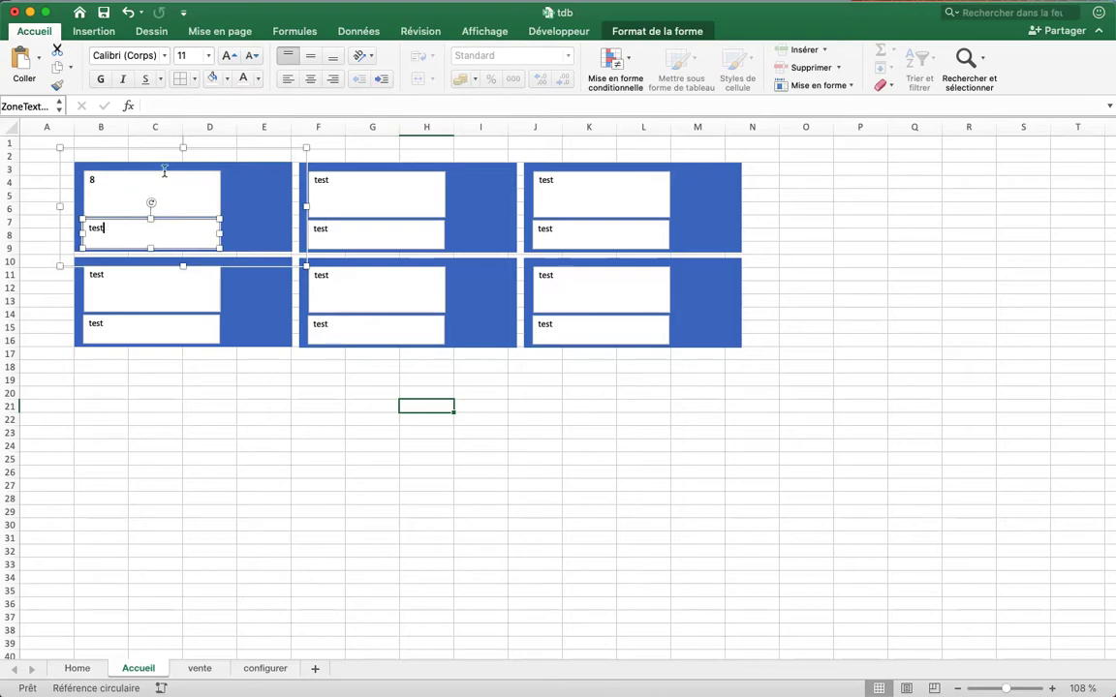
pyautogui.click(178, 104)
pyautogui.write('=')
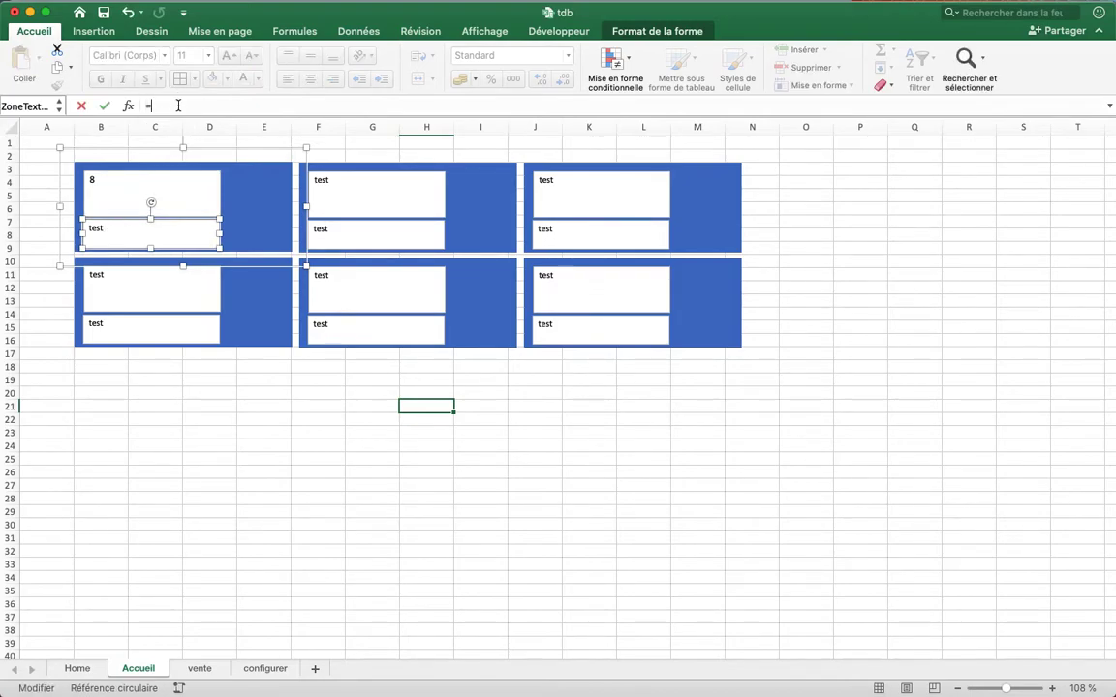
pyautogui.click(264, 669)
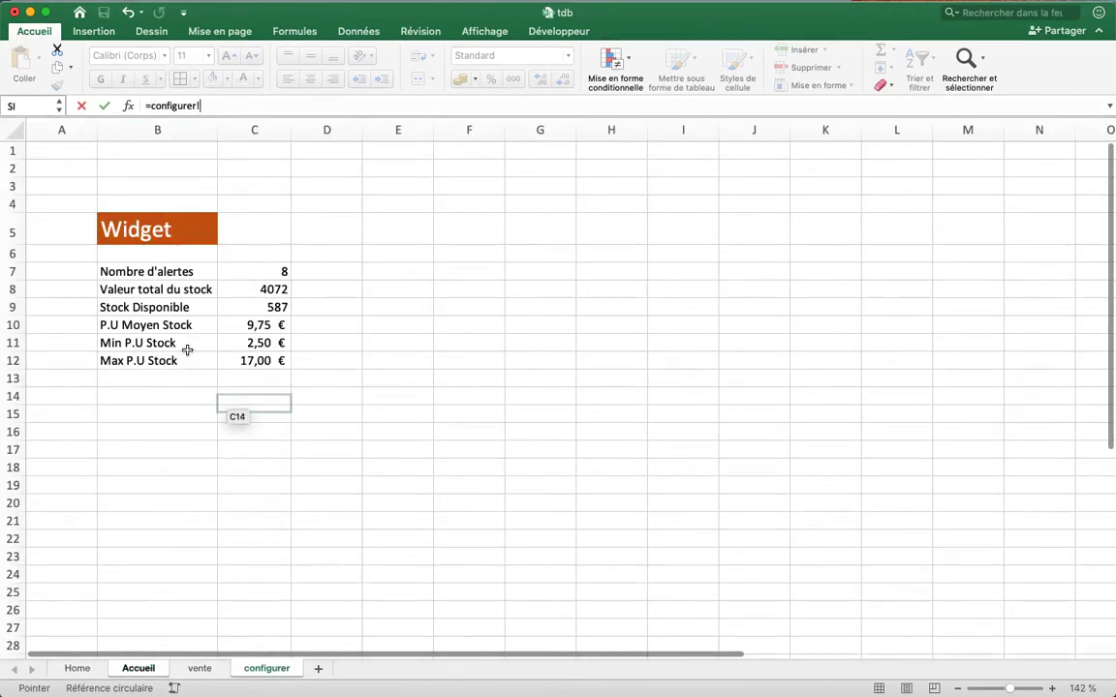
pyautogui.click(168, 271)
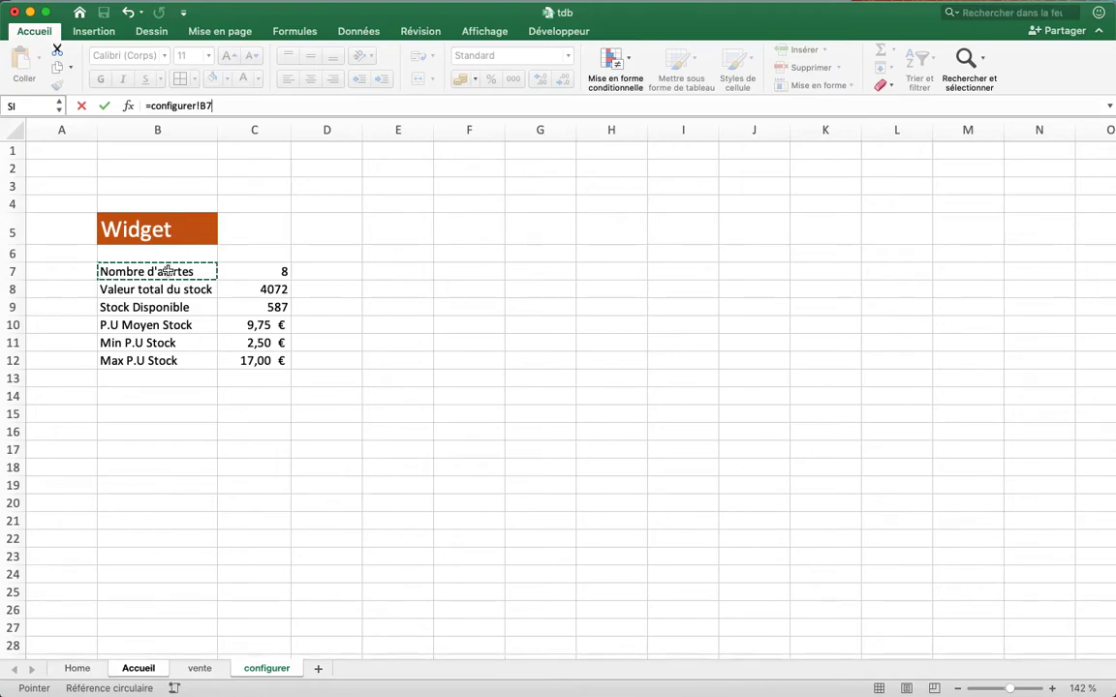
pyautogui.press('Return')
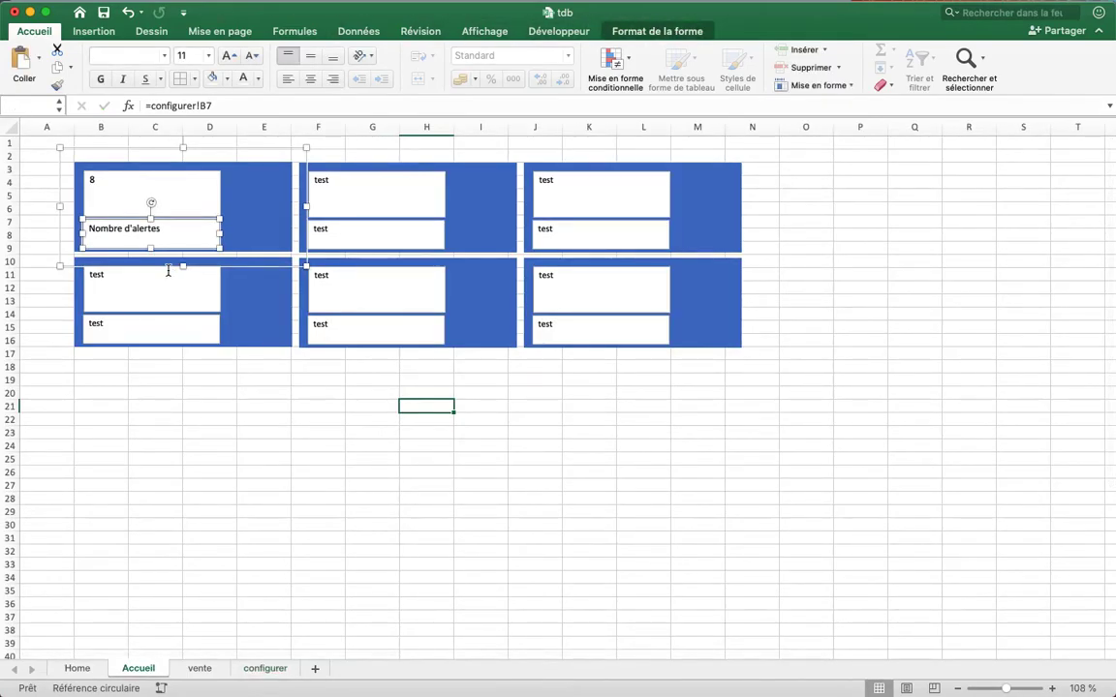
# - Link the upper text box of the second top-row Accueil card to the total stock value with =configurer!C8
pyautogui.click(371, 199)
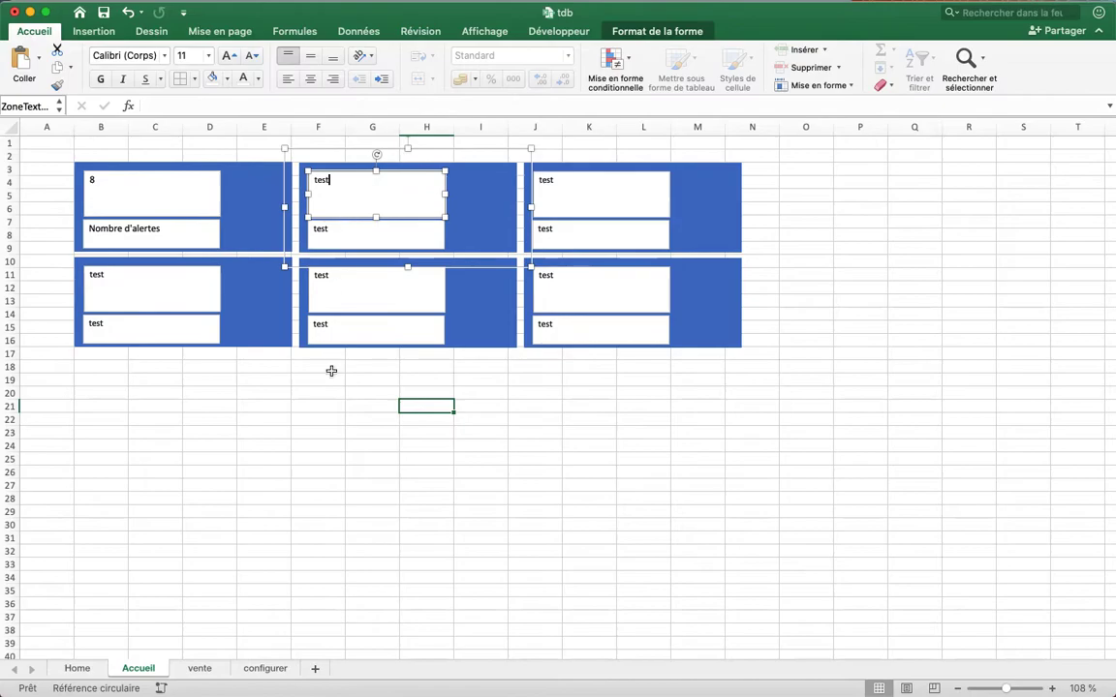
pyautogui.click(199, 106)
pyautogui.write('=')
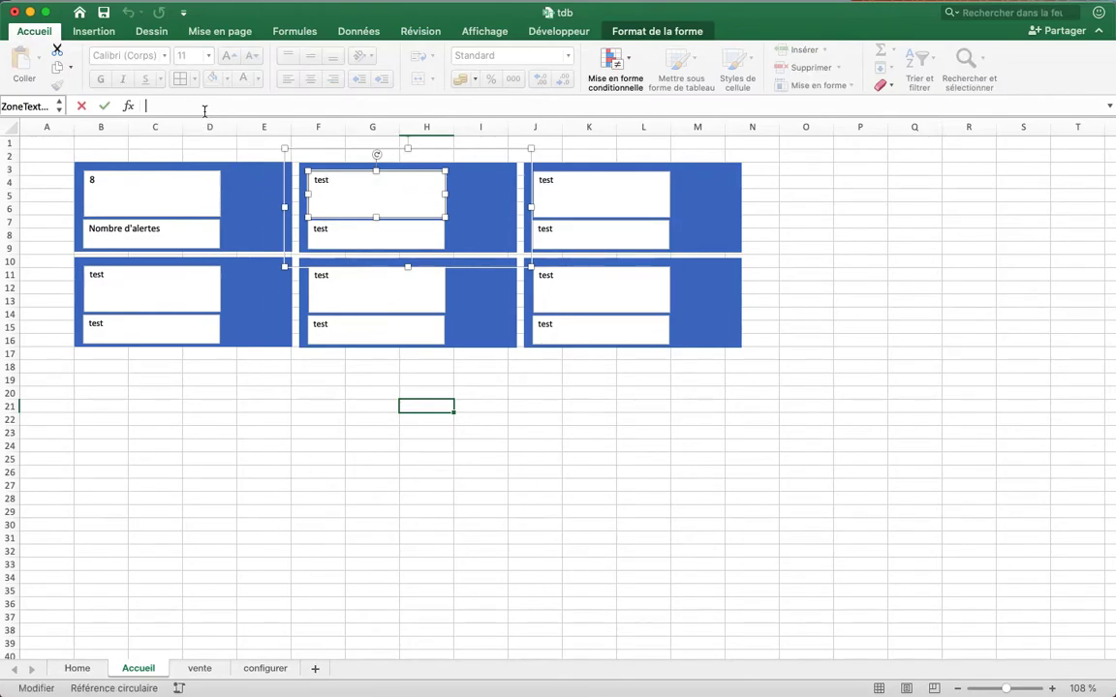
pyautogui.click(265, 668)
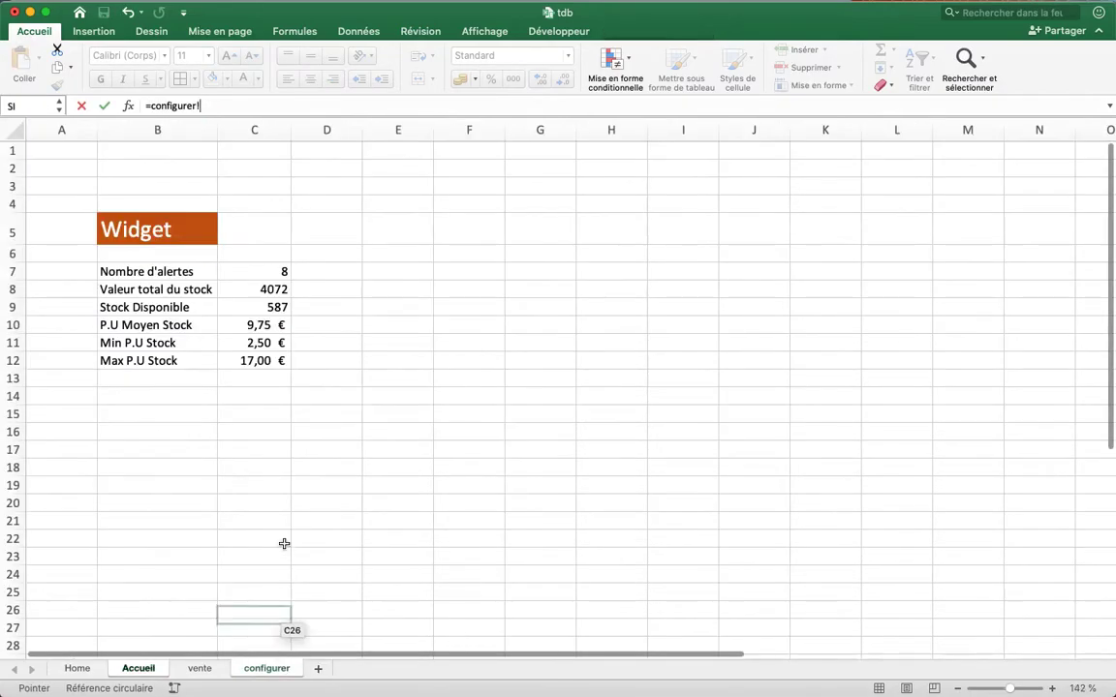
pyautogui.click(265, 288)
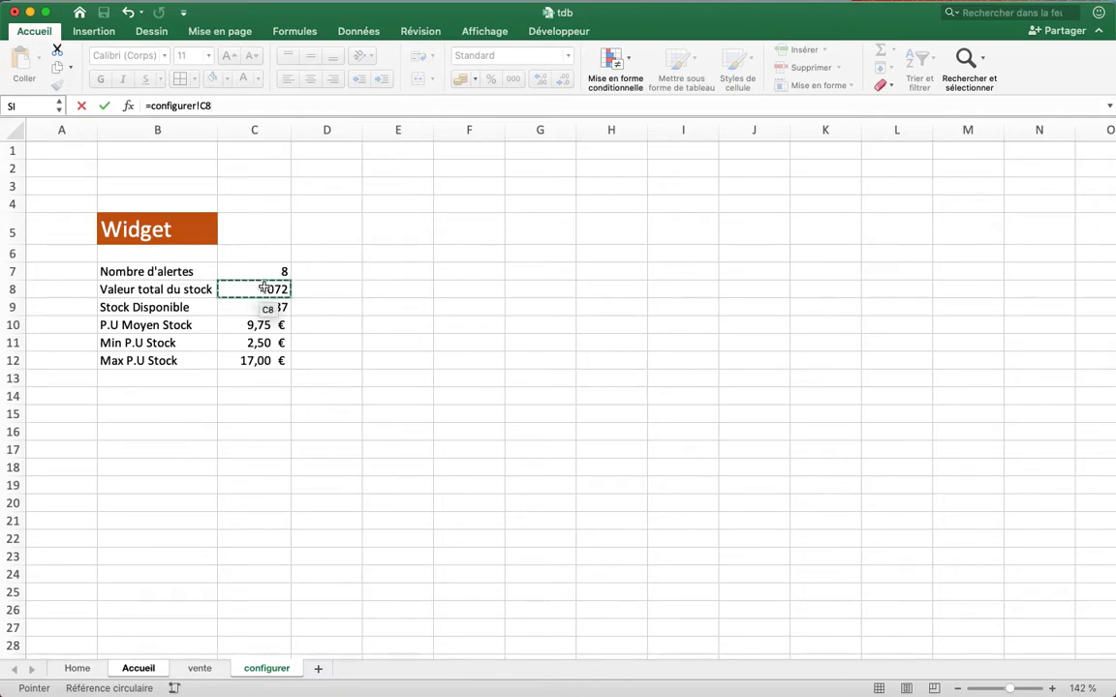
pyautogui.press('Return')
# - Link the lower text box of the second top-row card to the Valeur total du stock label with =configurer!B8
pyautogui.click(340, 239)
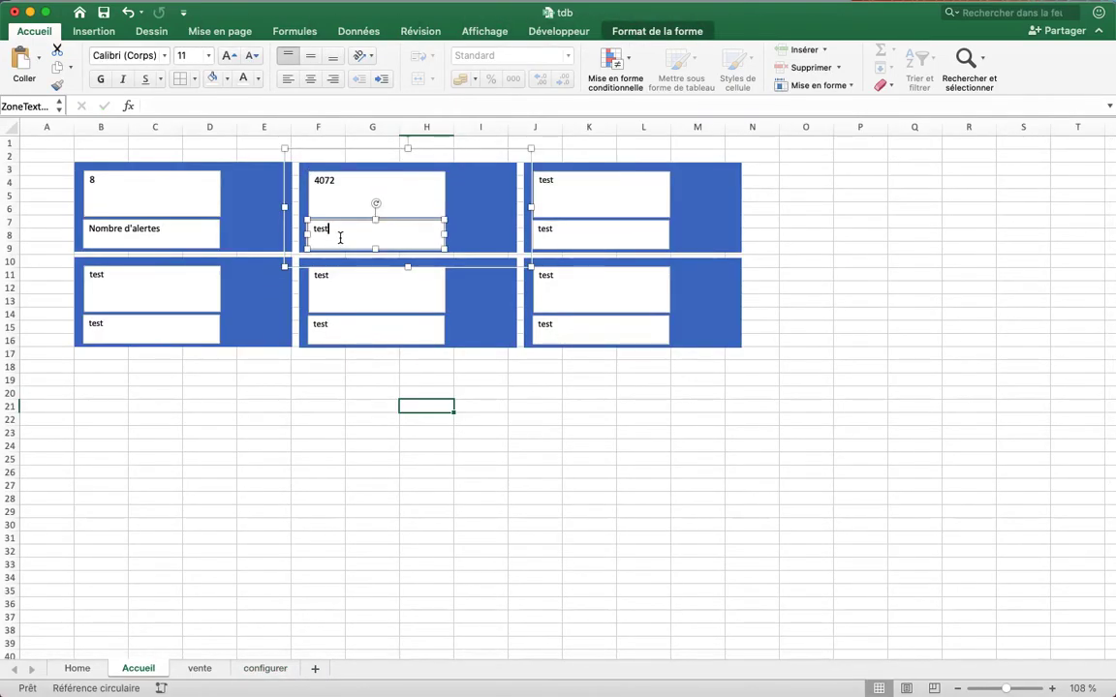
pyautogui.write('=')
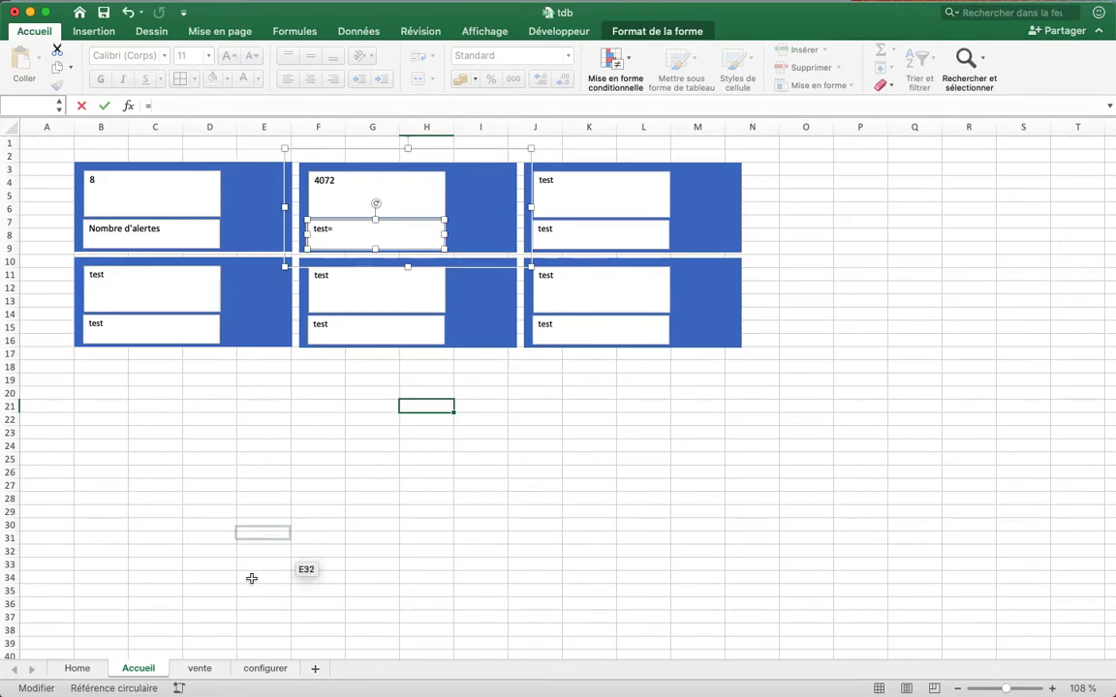
pyautogui.click(265, 668)
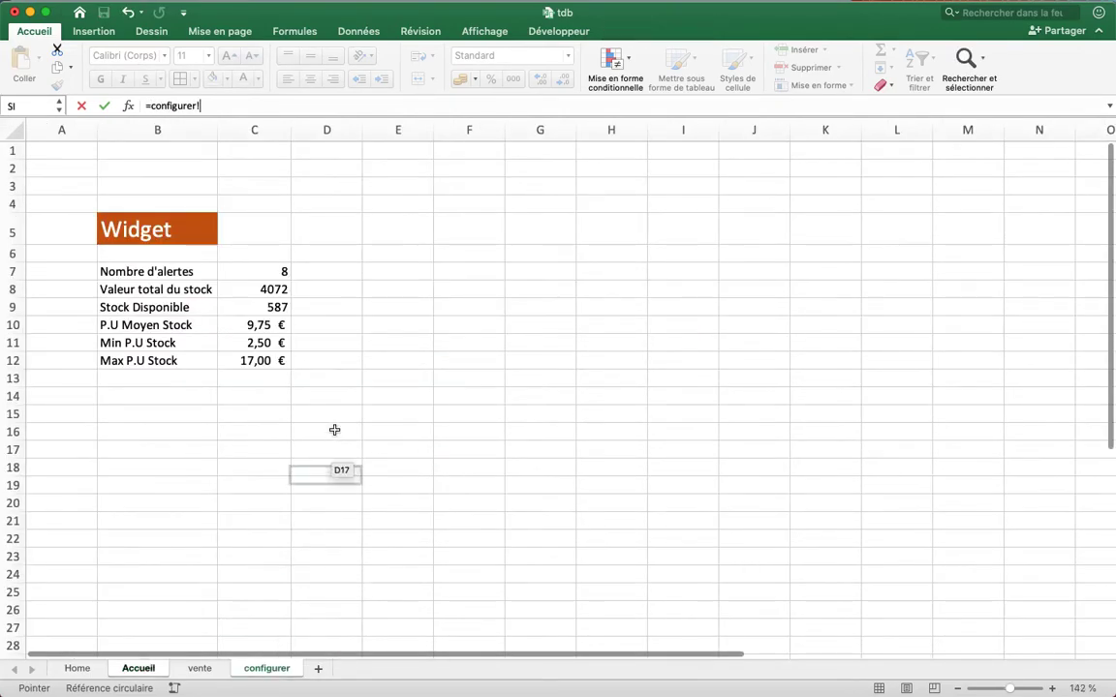
pyautogui.click(170, 289)
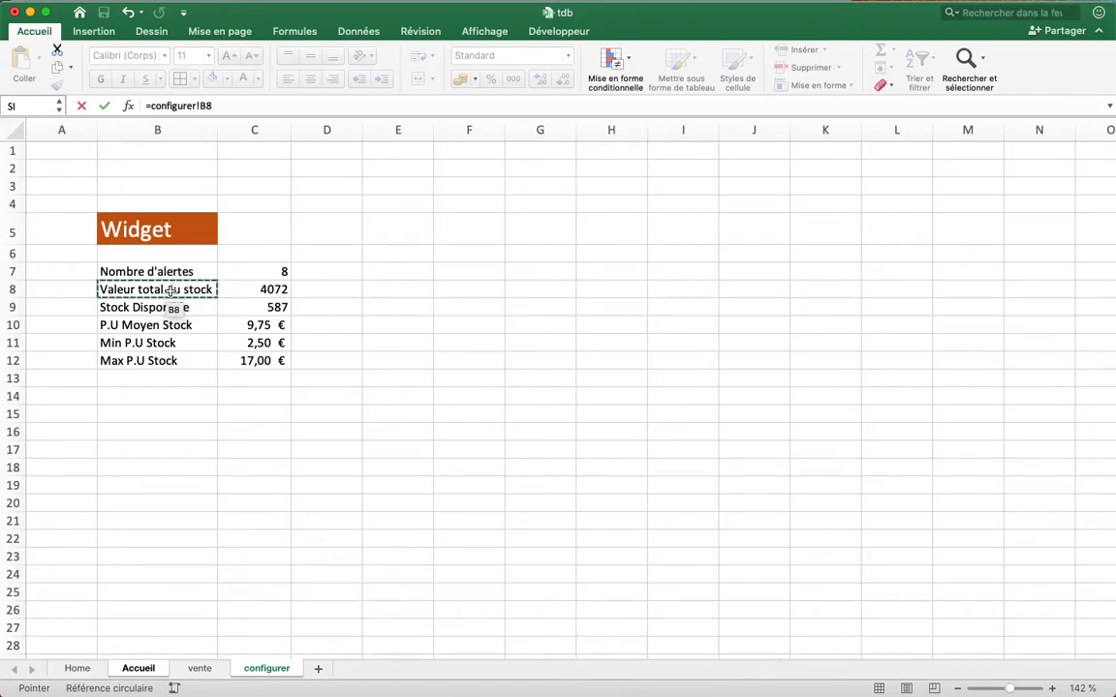
pyautogui.press('Return')
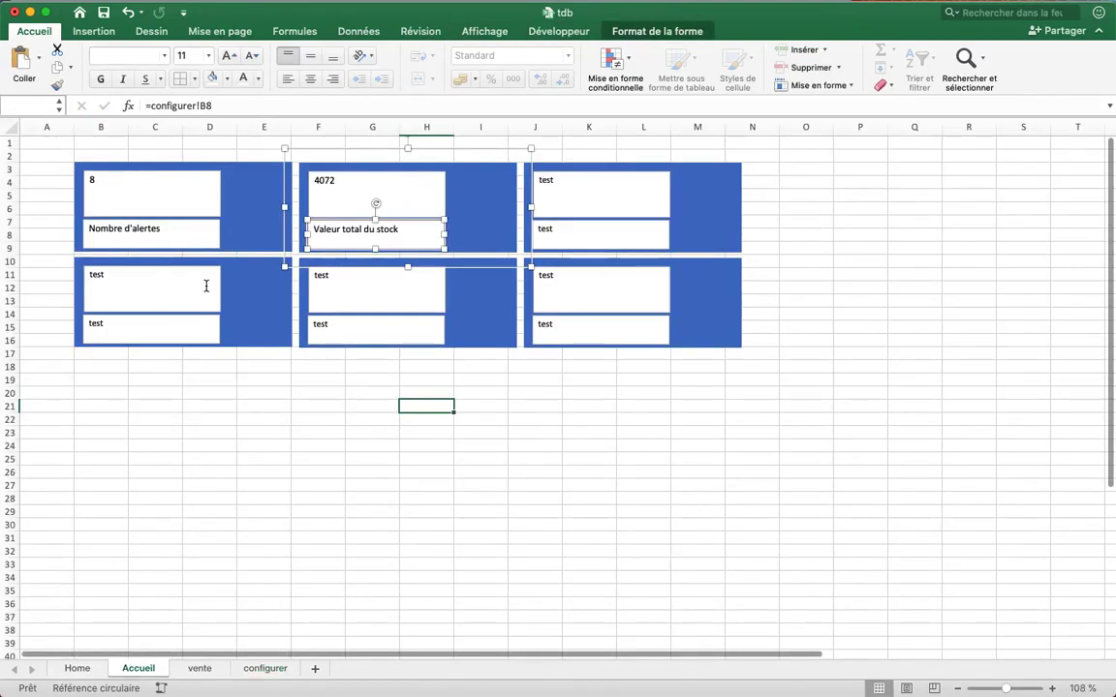
# - Link the upper text box of the third top-row card to the available stock value with =configurer!C9
pyautogui.click(590, 184)
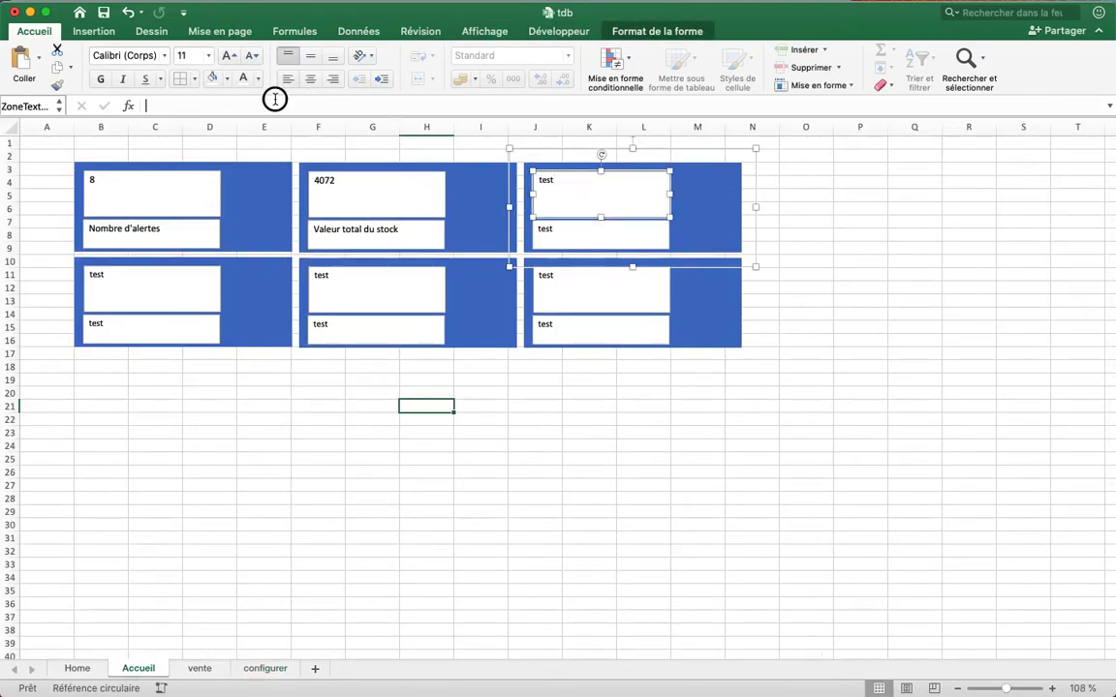
pyautogui.write('=')
pyautogui.click(266, 668)
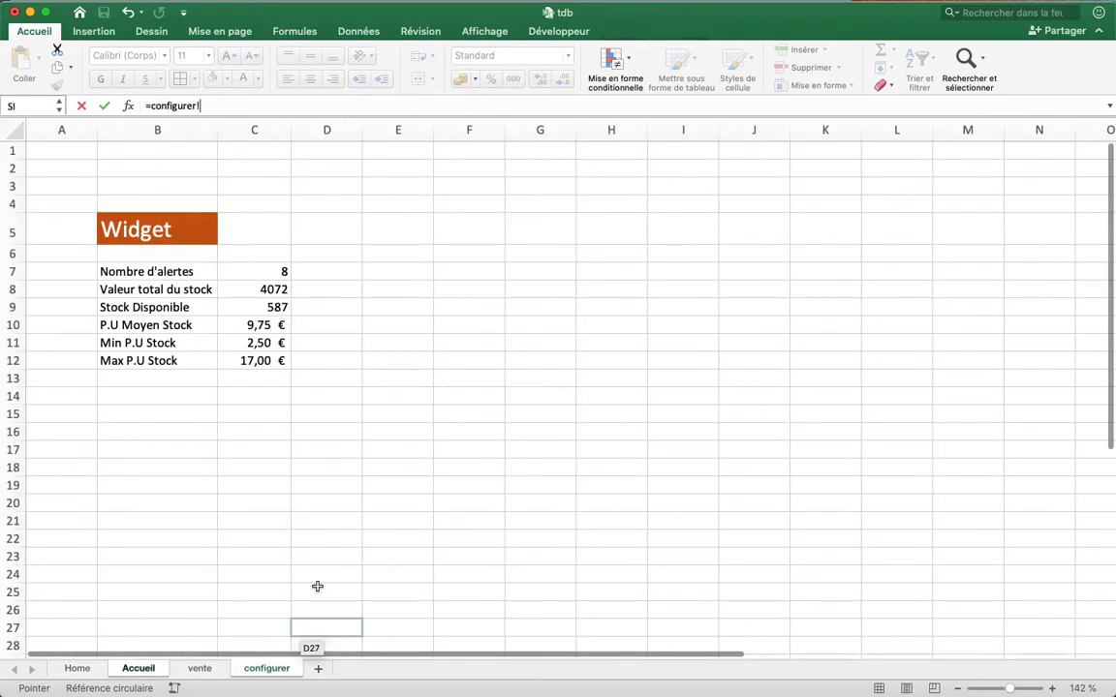
pyautogui.click(271, 307)
pyautogui.press('Return')
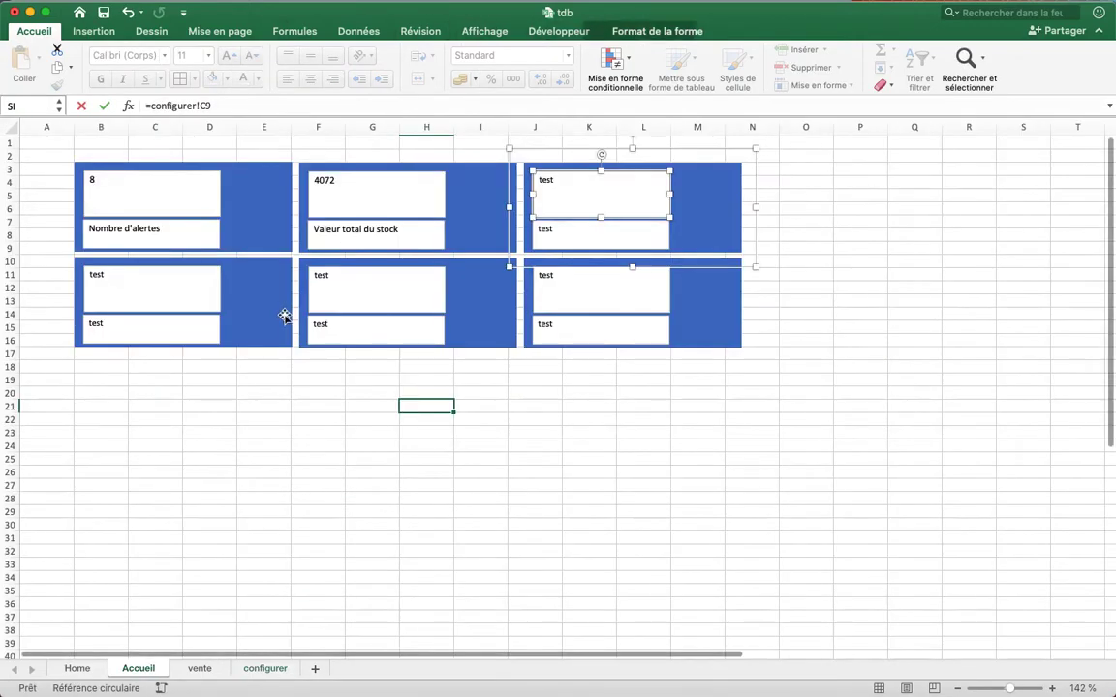
# - Link the lower text box of the third top-row card to the Stock Disponible label with =configurer!B9
pyautogui.click(557, 228)
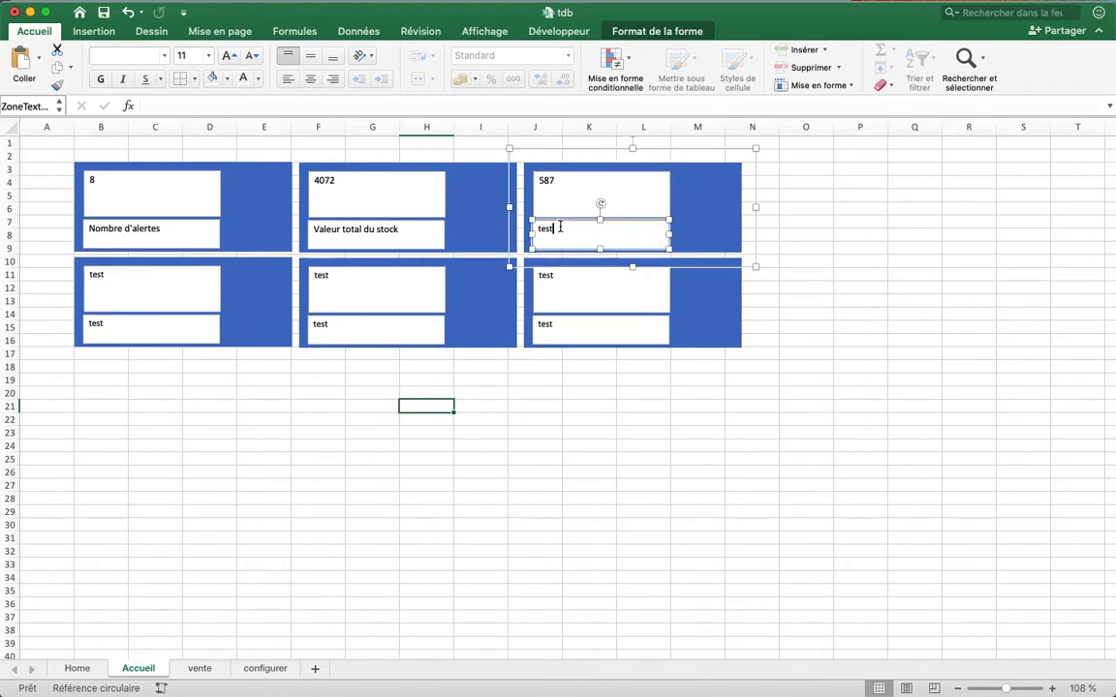
pyautogui.click(304, 107)
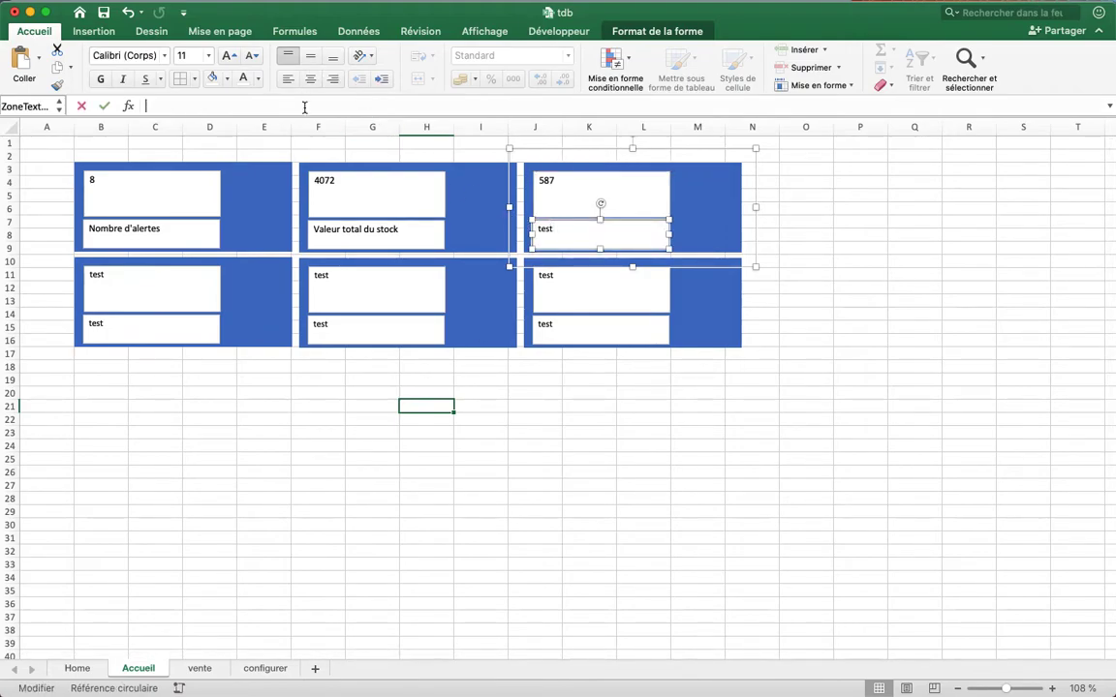
pyautogui.write('=')
pyautogui.click(266, 668)
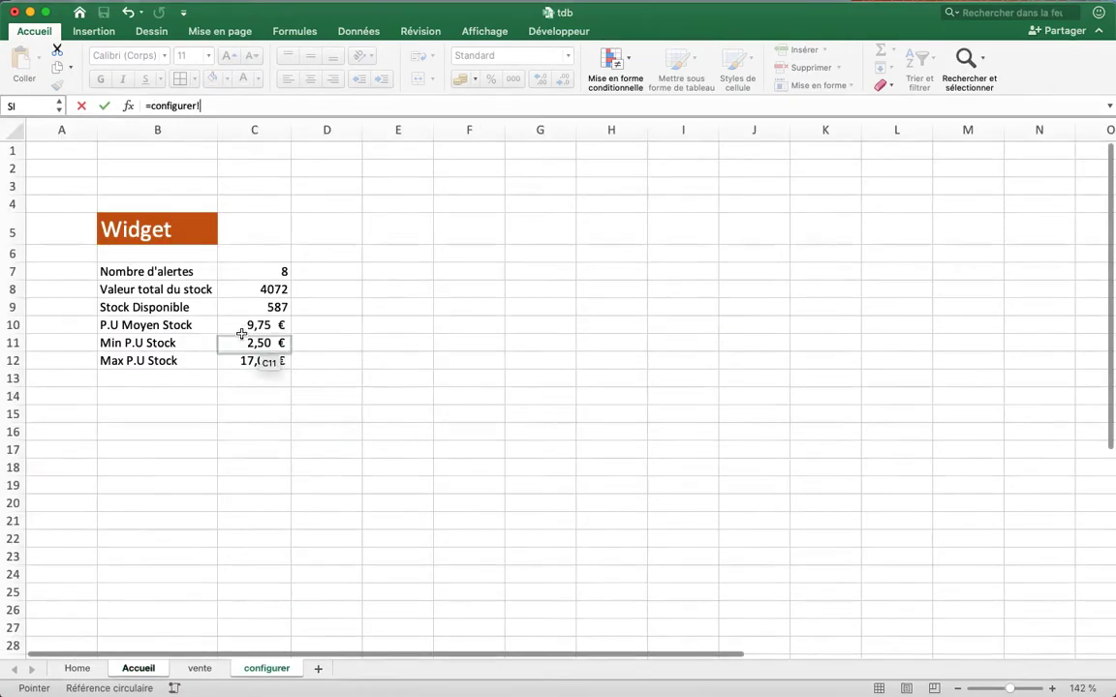
pyautogui.click(181, 308)
pyautogui.press('Return')
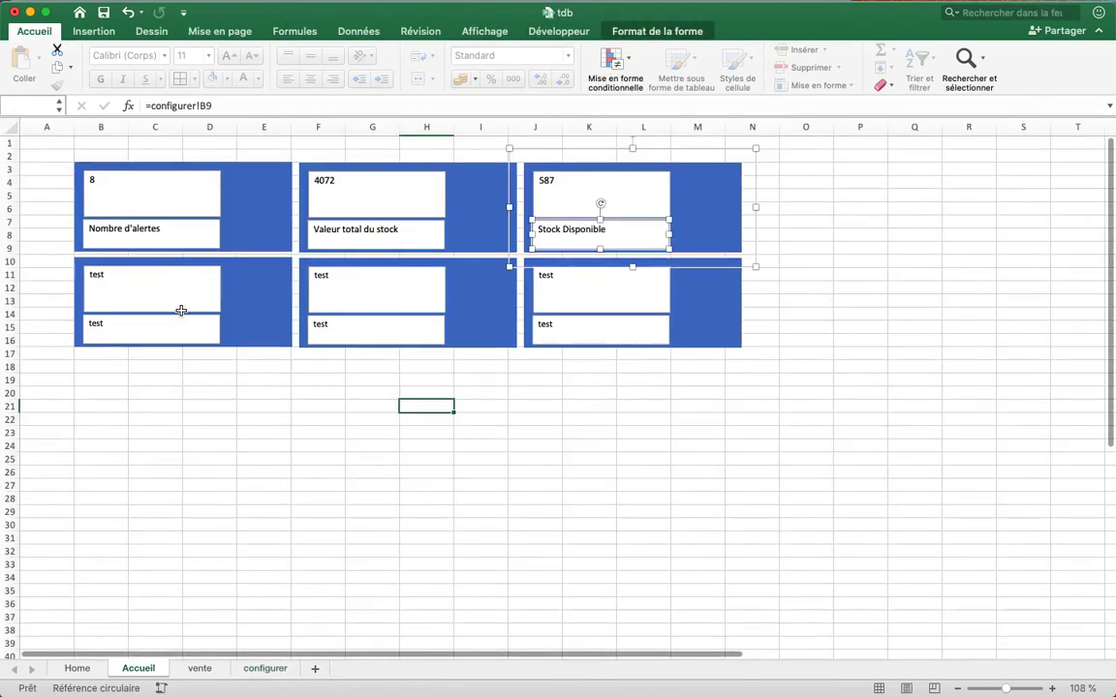
# - Link the upper text box of the first bottom-row card to the average unit price with =configurer!C10
pyautogui.click(152, 289)
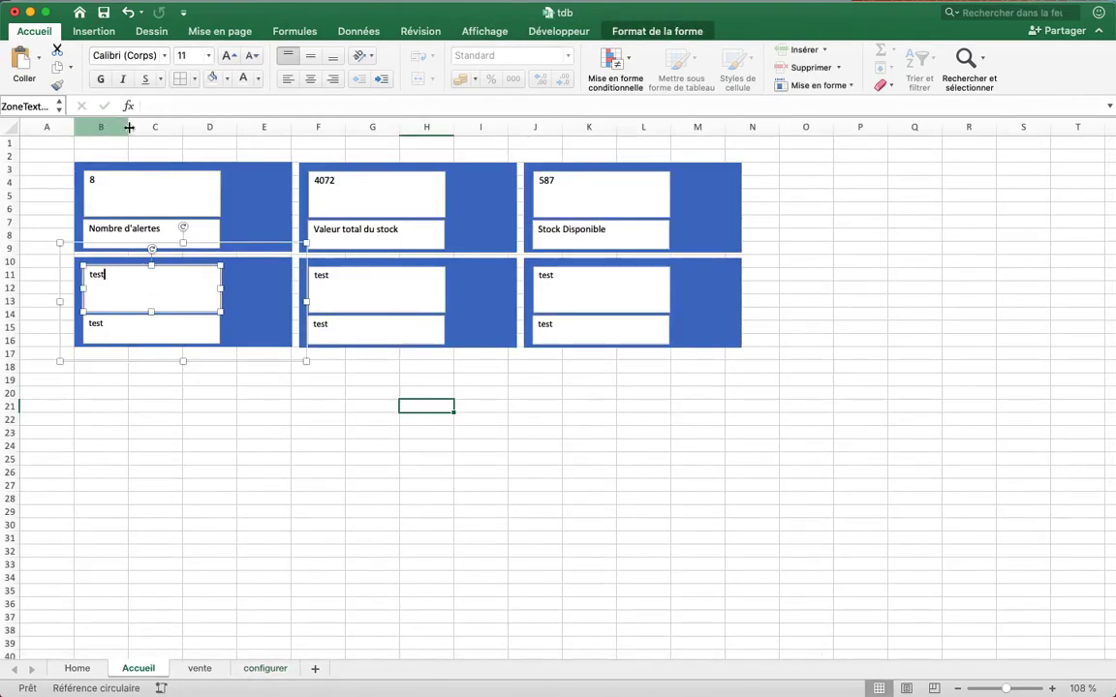
pyautogui.click(176, 106)
pyautogui.write('=')
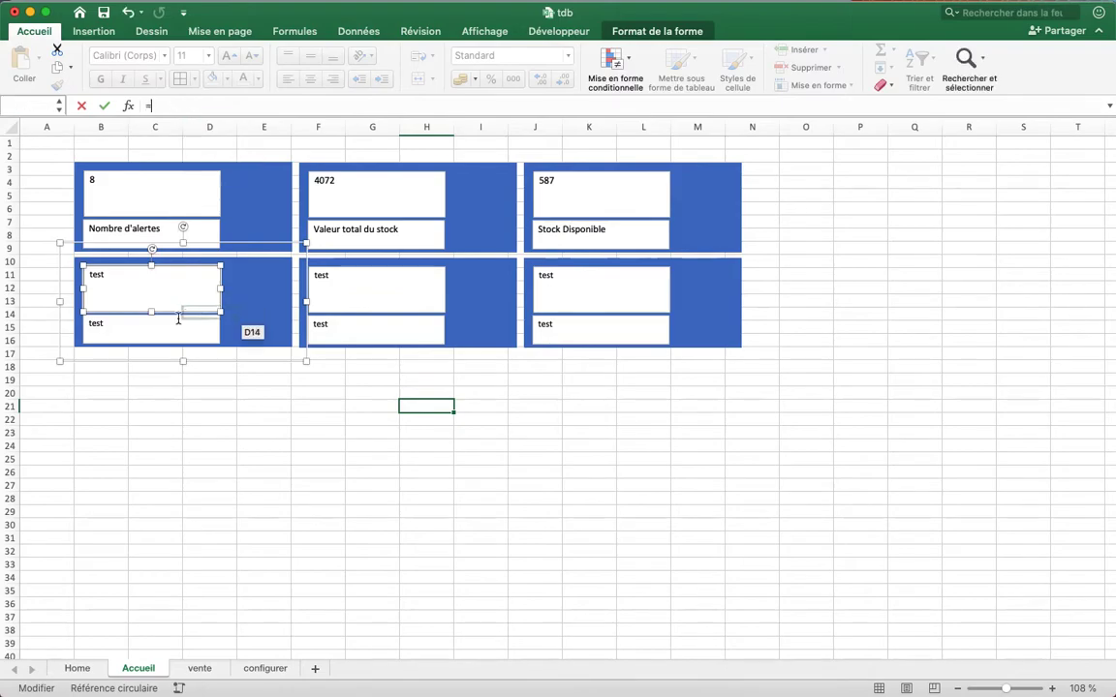
pyautogui.click(280, 668)
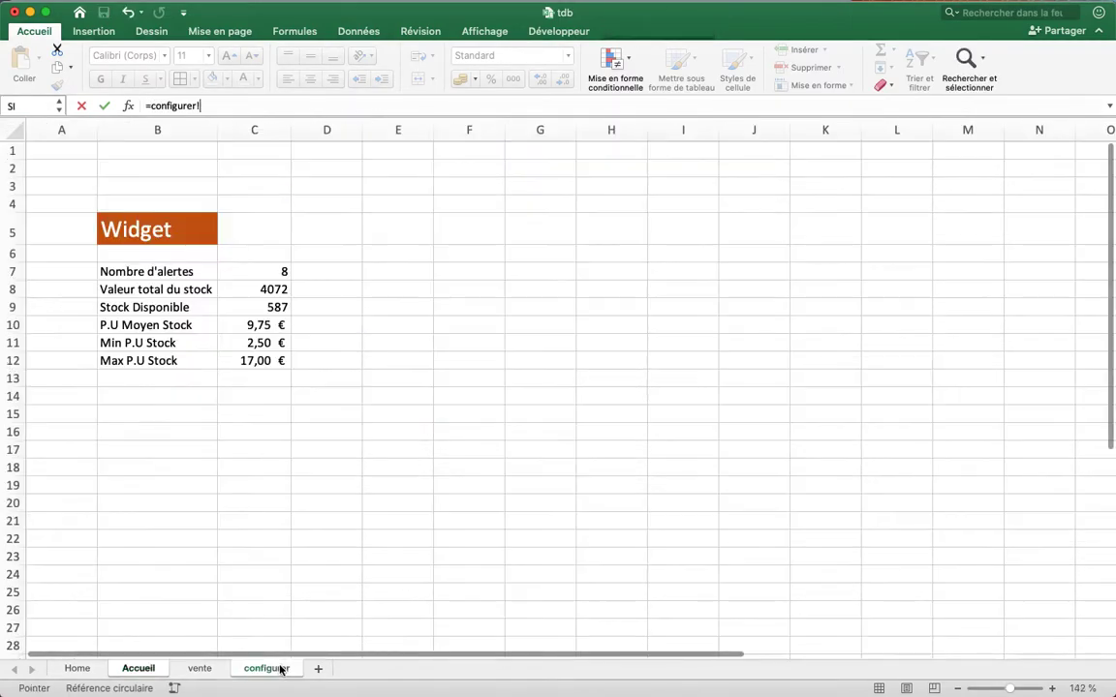
pyautogui.click(245, 327)
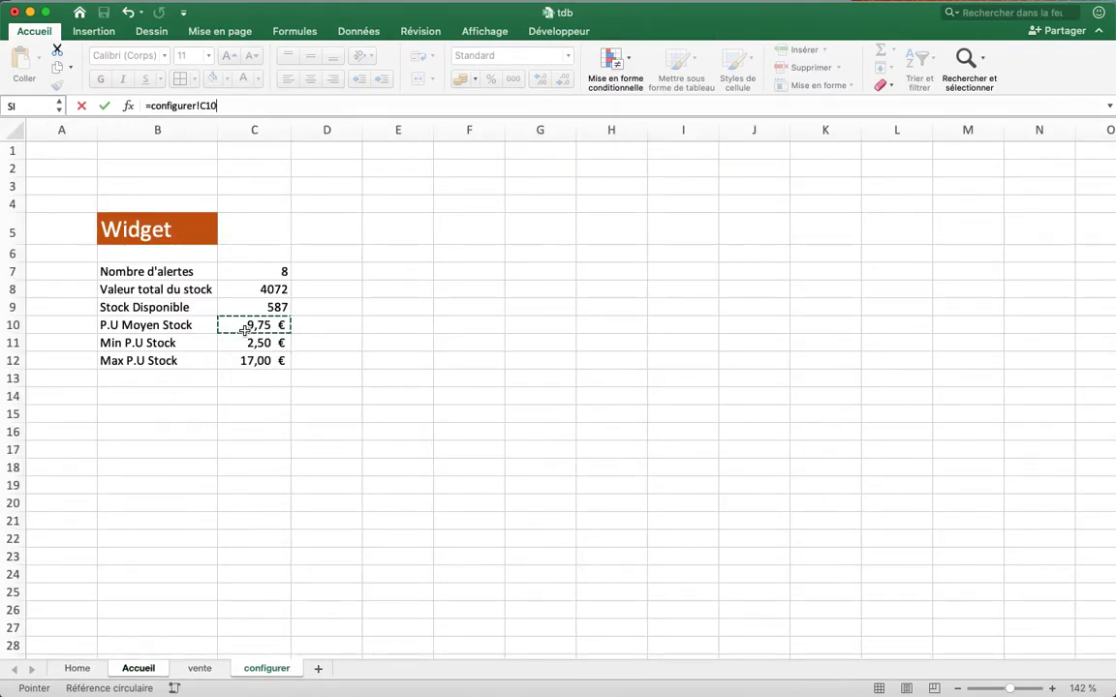
pyautogui.press('Return')
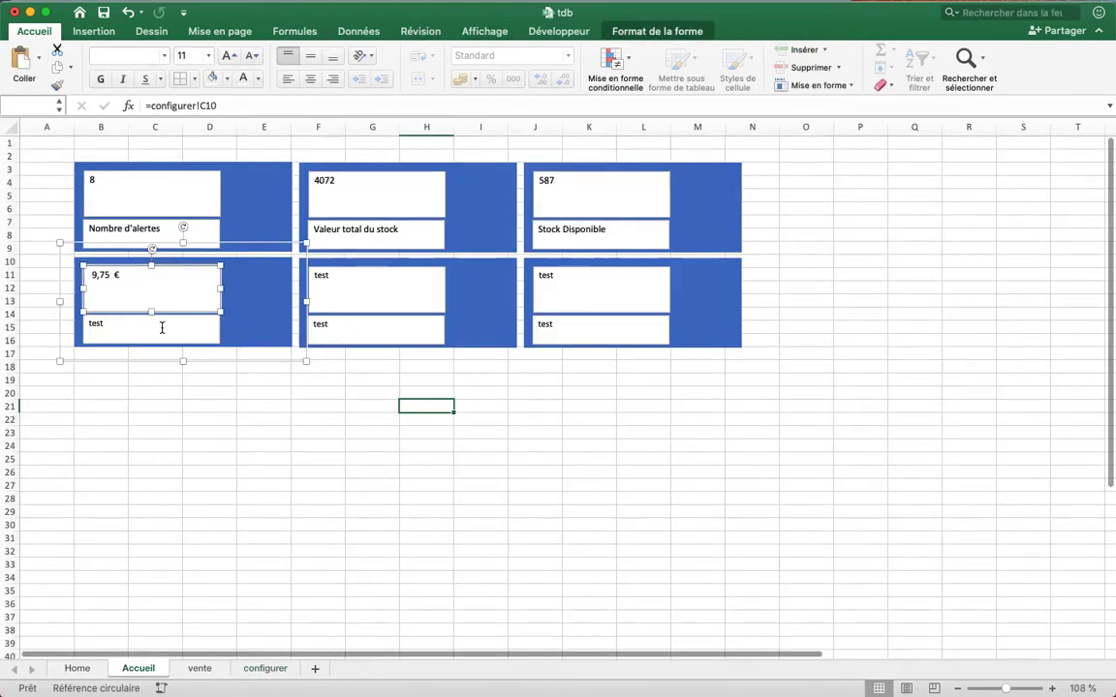
# - Link the lower text box of the first bottom-row card to the P.U Moyen Stock label with =configurer!B10
pyautogui.click(161, 328)
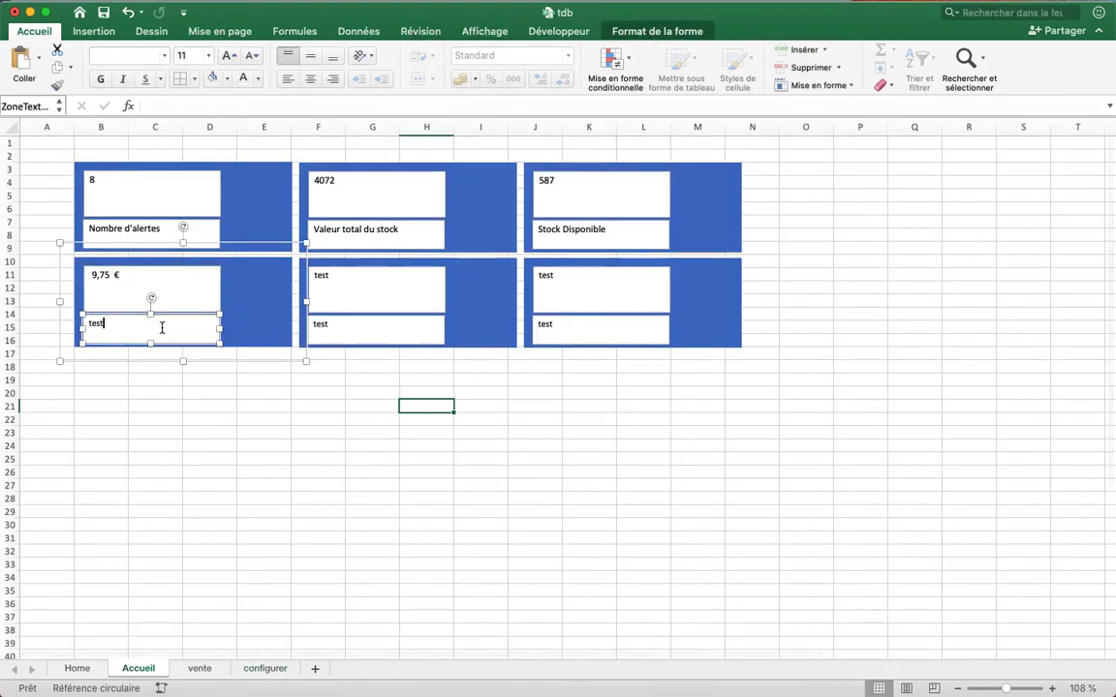
pyautogui.click(193, 106)
pyautogui.write('=')
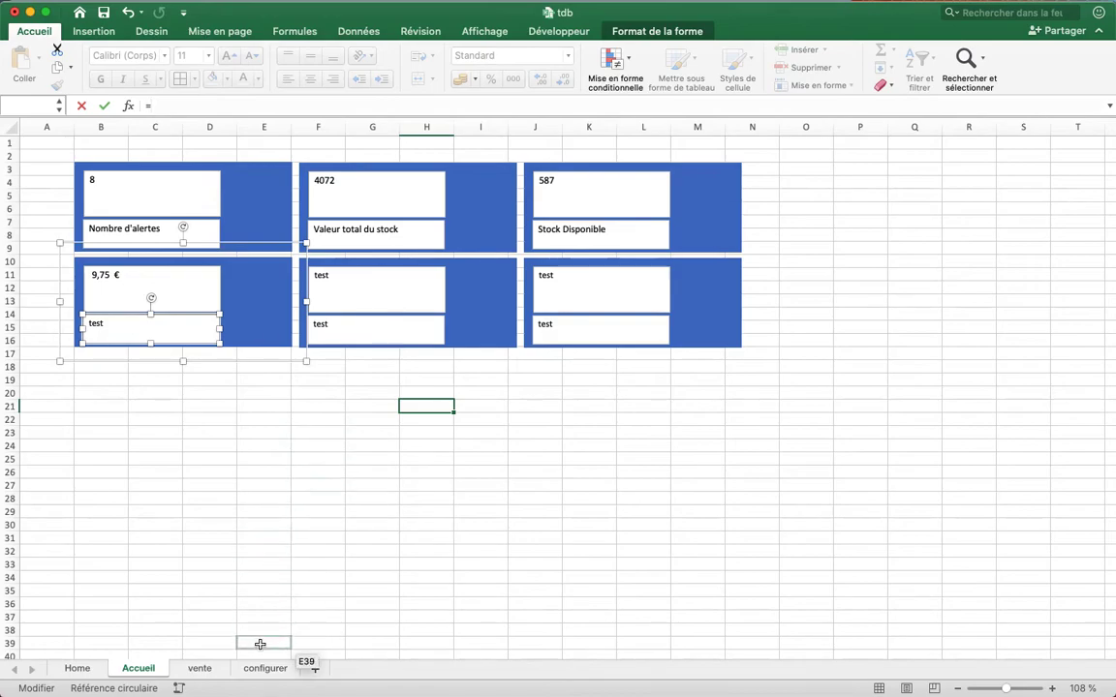
pyautogui.click(264, 669)
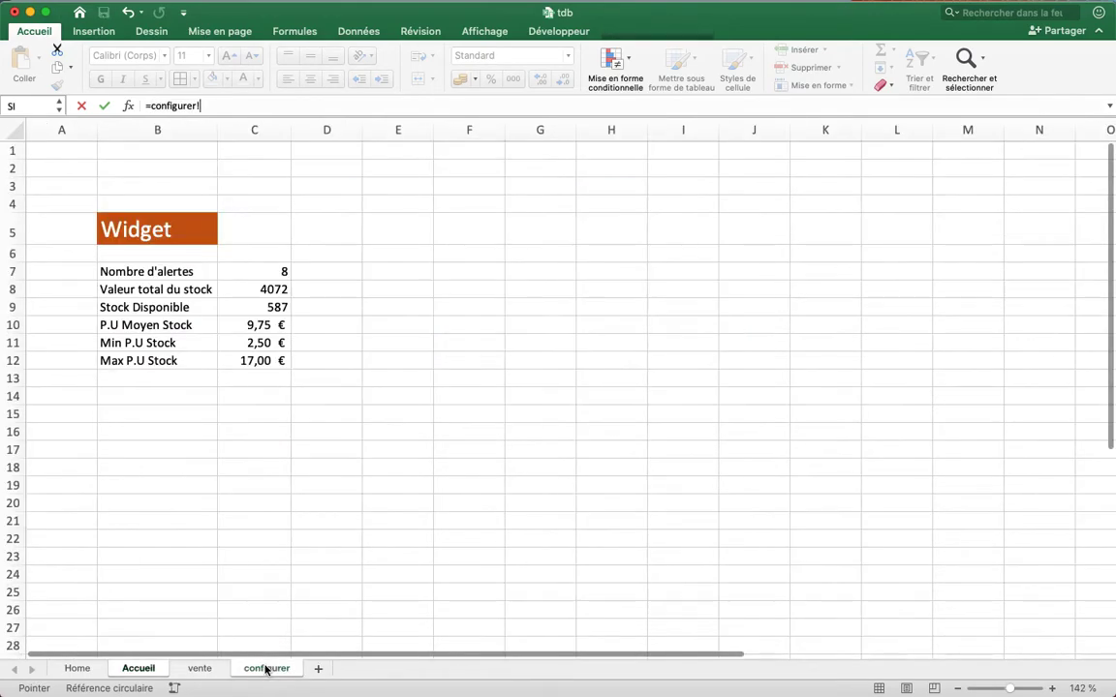
pyautogui.click(175, 330)
pyautogui.press('Return')
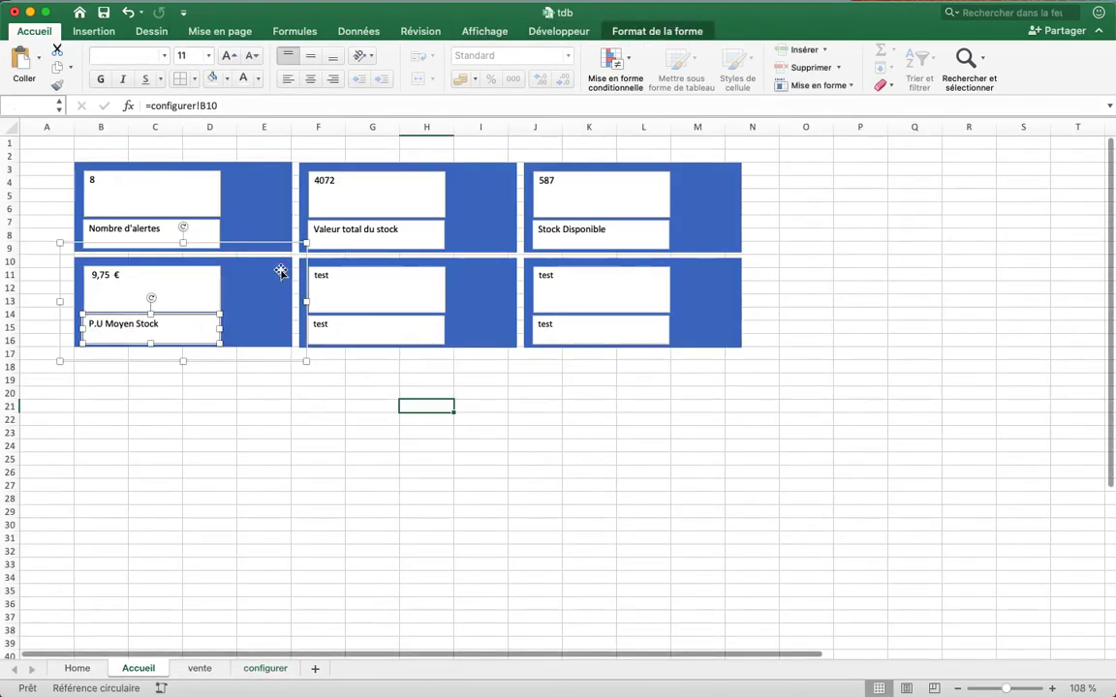
# - Link the upper text box of the second bottom-row card to the minimum unit price with =configurer!C11
pyautogui.click(361, 287)
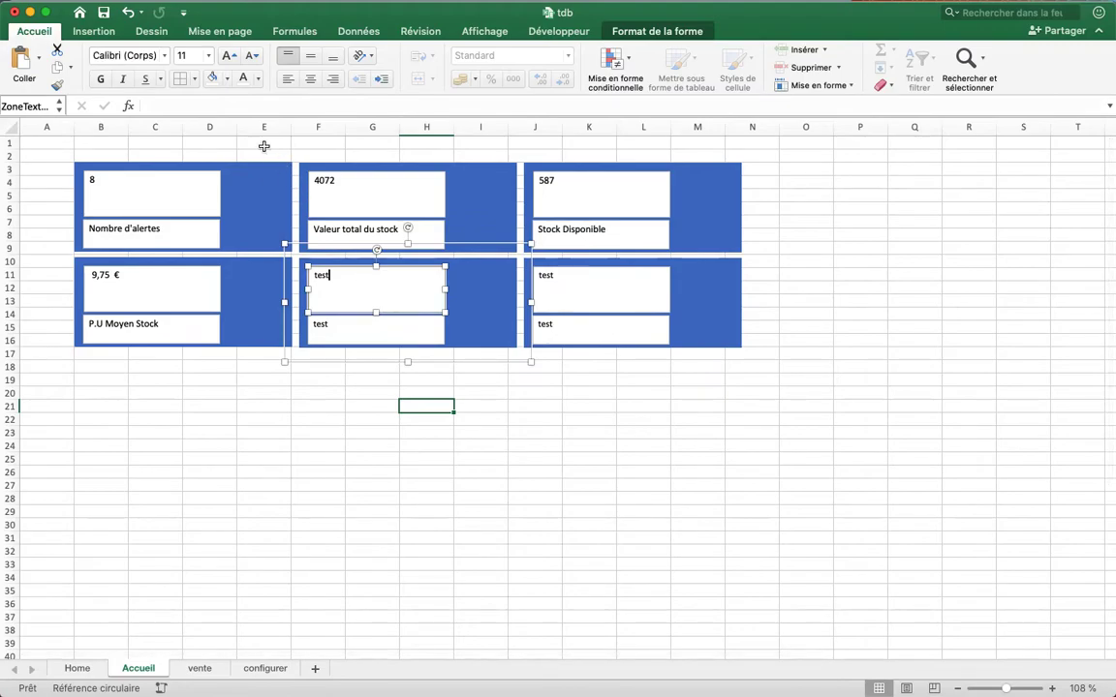
pyautogui.click(226, 106)
pyautogui.write('=')
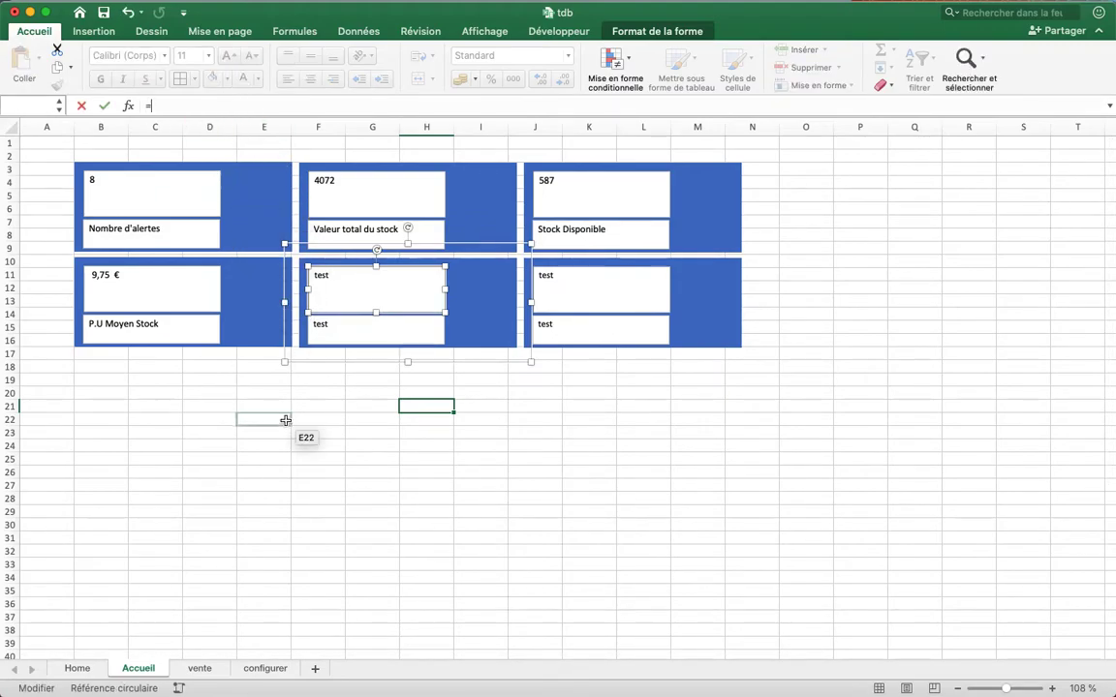
pyautogui.click(266, 668)
pyautogui.click(276, 343)
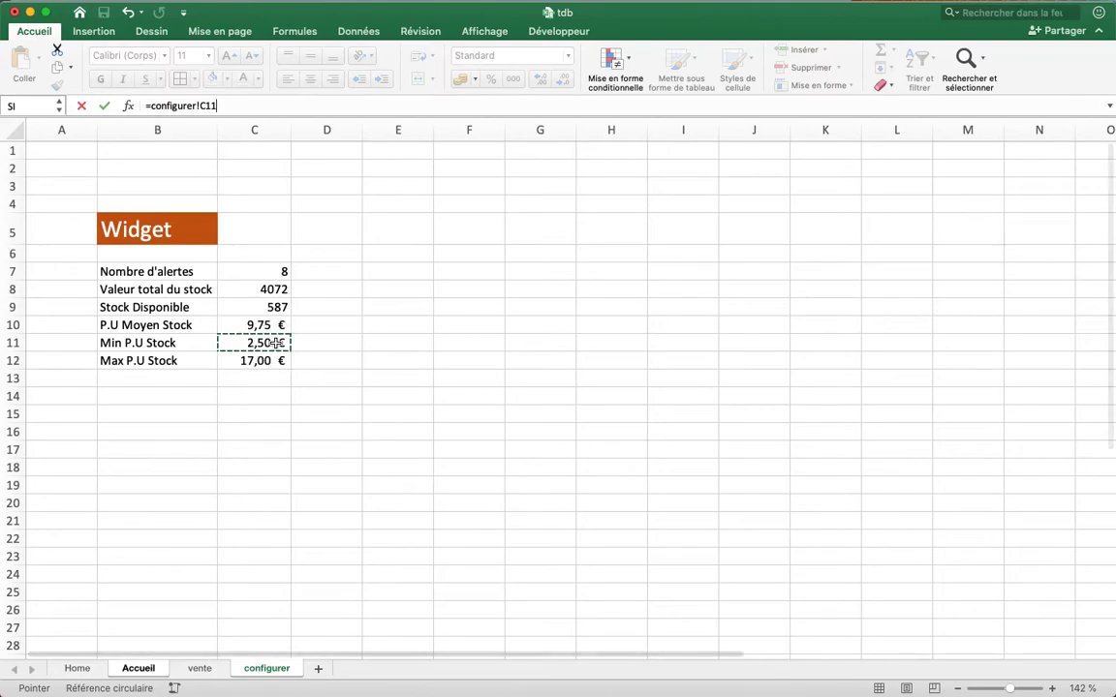
pyautogui.press('Return')
# - Link the lower text box of the second bottom-row card to the Min P.U Stock label with =configurer!B11
pyautogui.click(345, 332)
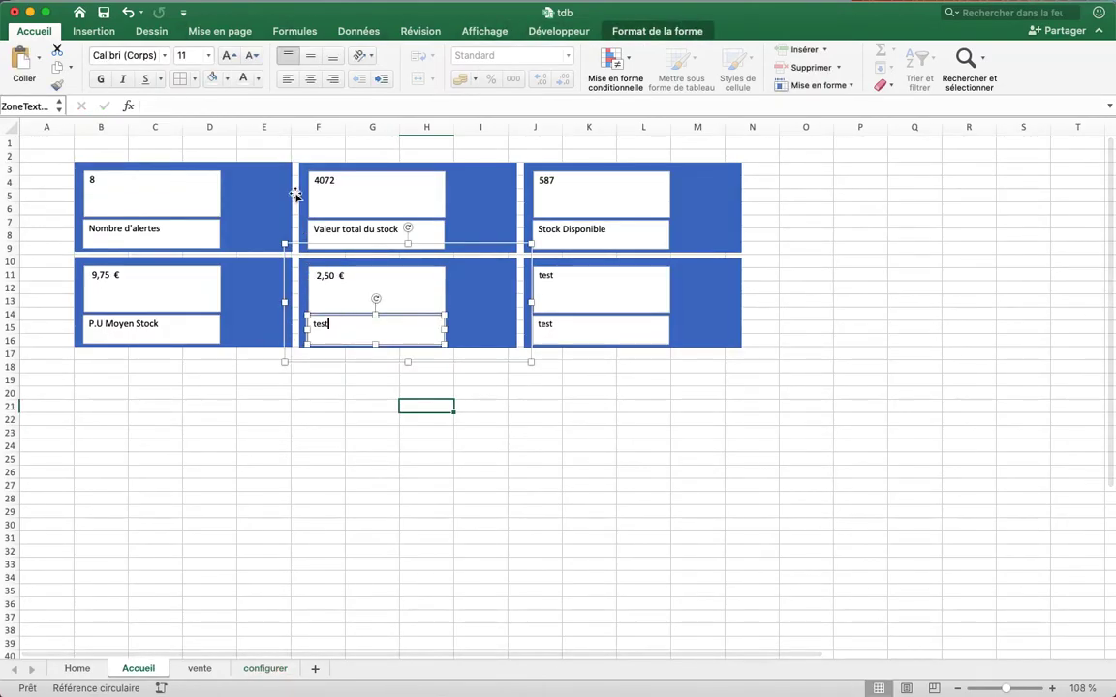
pyautogui.click(290, 106)
pyautogui.write('=')
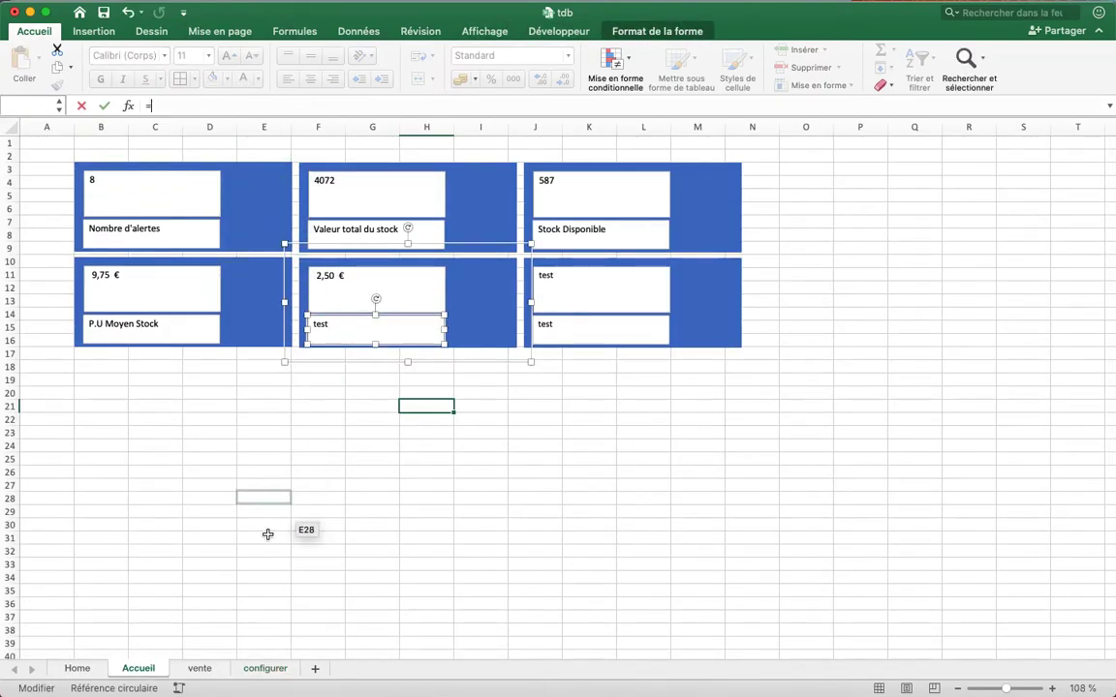
pyautogui.click(266, 669)
pyautogui.click(191, 341)
pyautogui.press('Return')
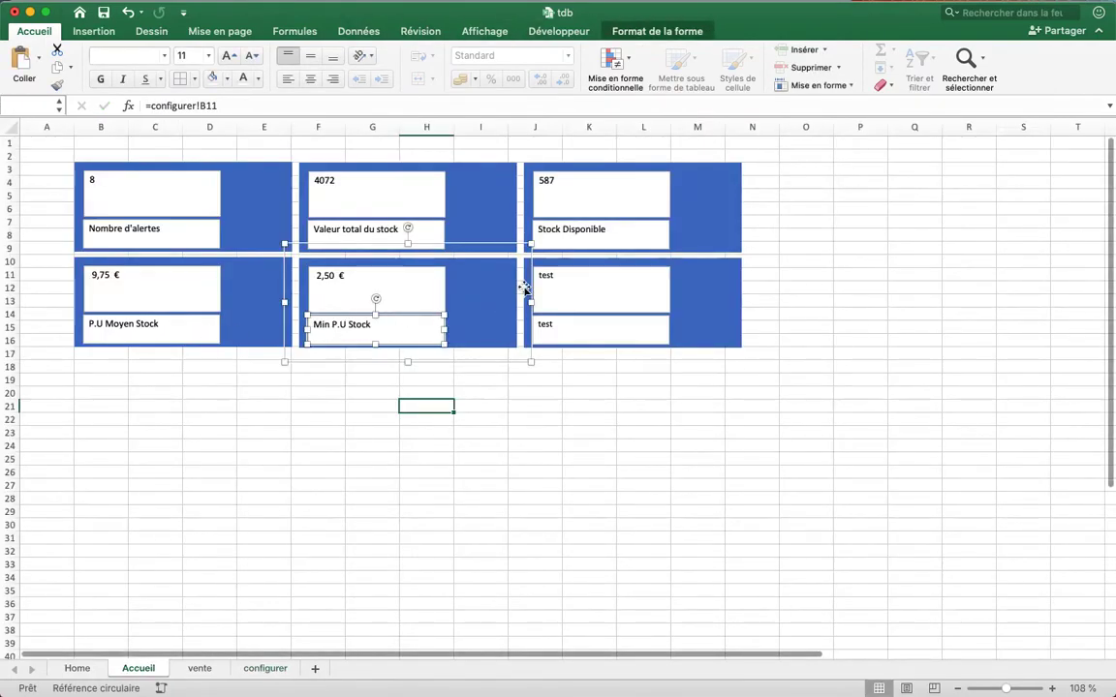
# - Link the upper text box of the third bottom-row card to the maximum unit price with =configurer!C12
pyautogui.click(567, 282)
pyautogui.click(345, 104)
pyautogui.write('=')
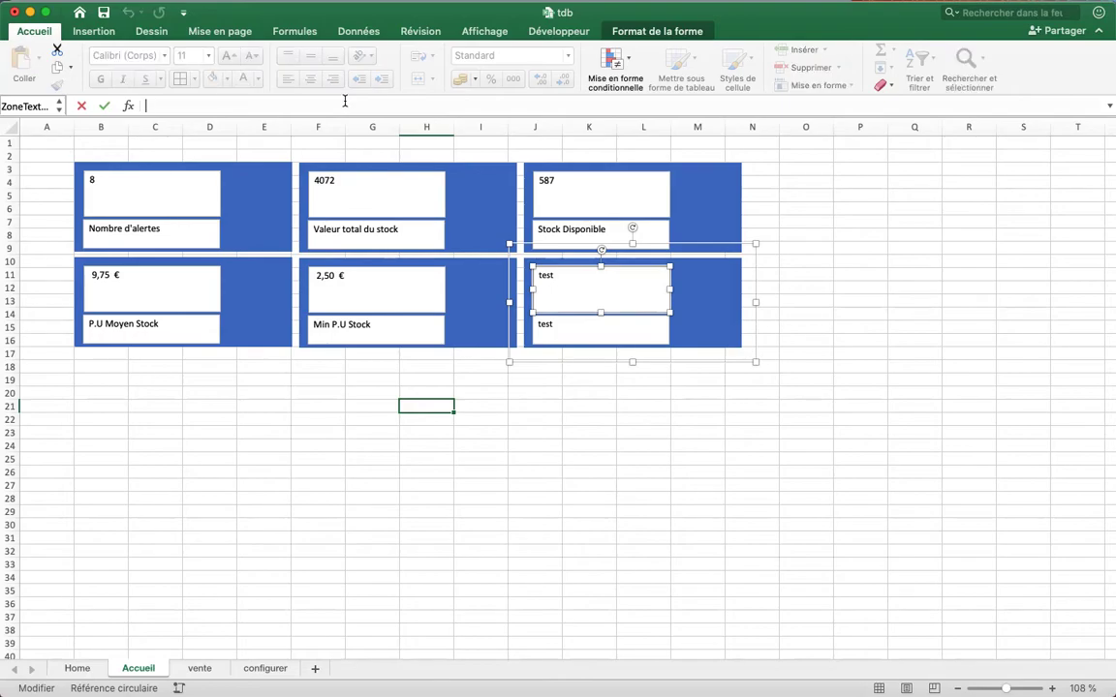
pyautogui.click(263, 671)
pyautogui.click(273, 362)
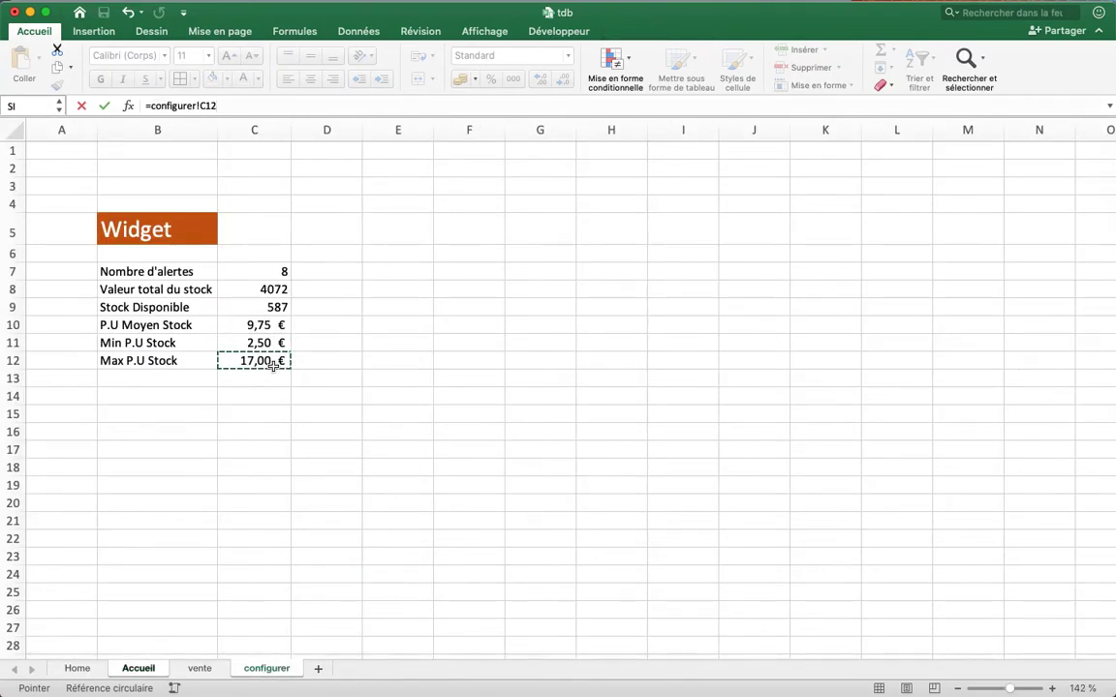
pyautogui.press('Return')
# - Link the lower text box of the third bottom-row card to the Max P.U Stock label with =configurer!B12
pyautogui.click(566, 325)
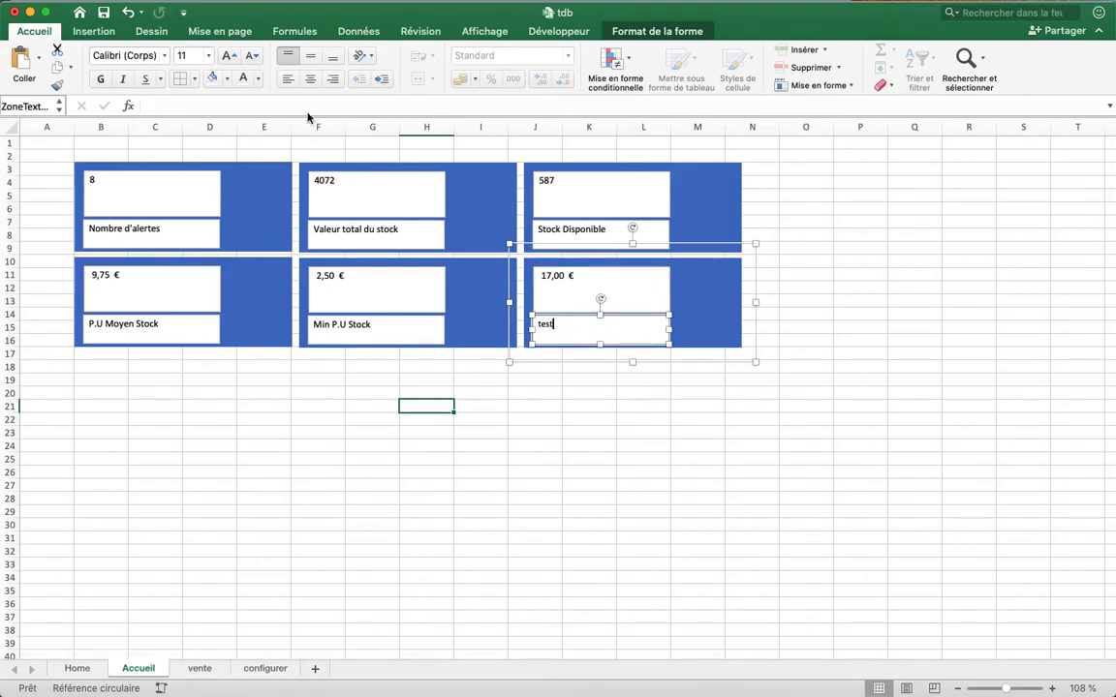
pyautogui.click(266, 105)
pyautogui.write('=')
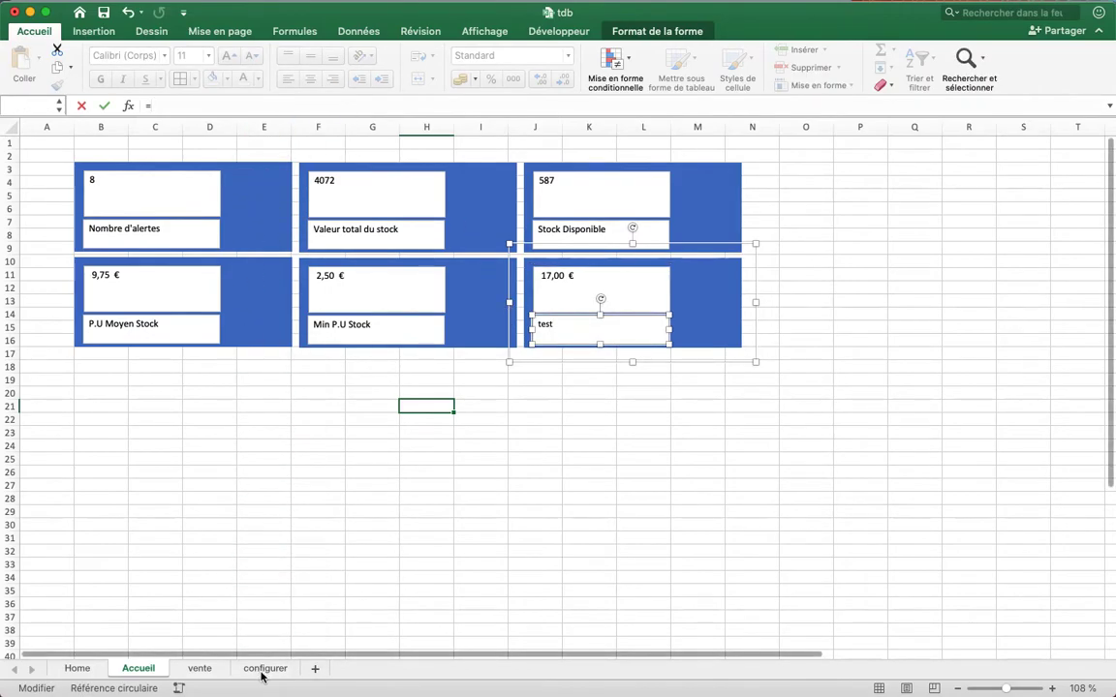
pyautogui.click(261, 671)
pyautogui.click(142, 362)
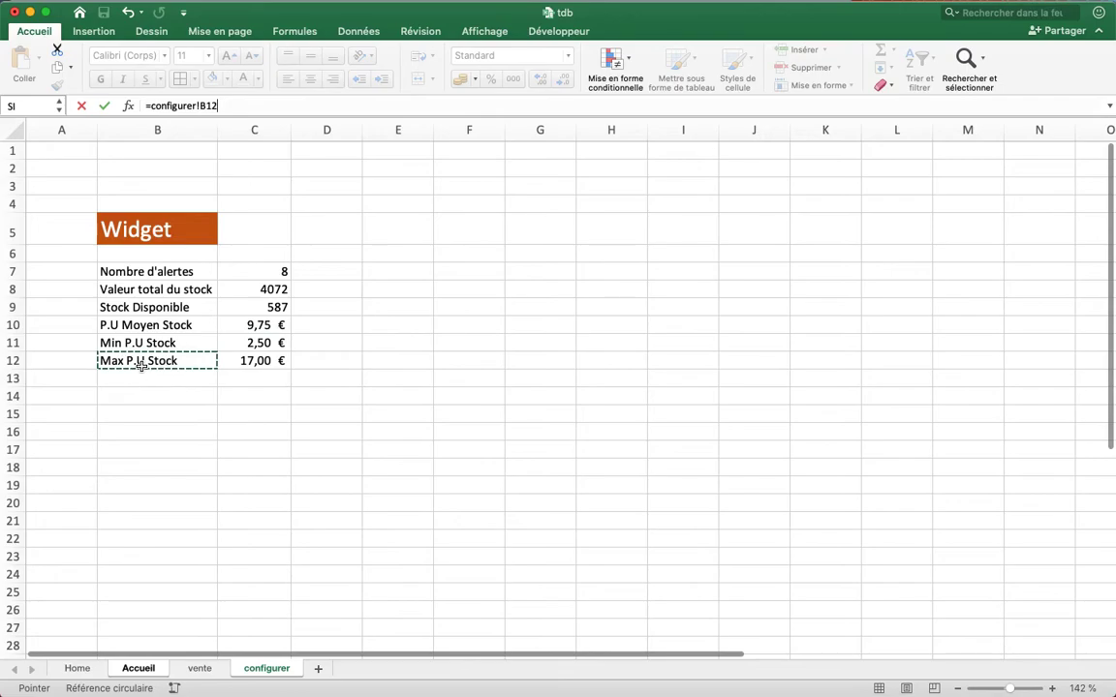
pyautogui.press('Return')
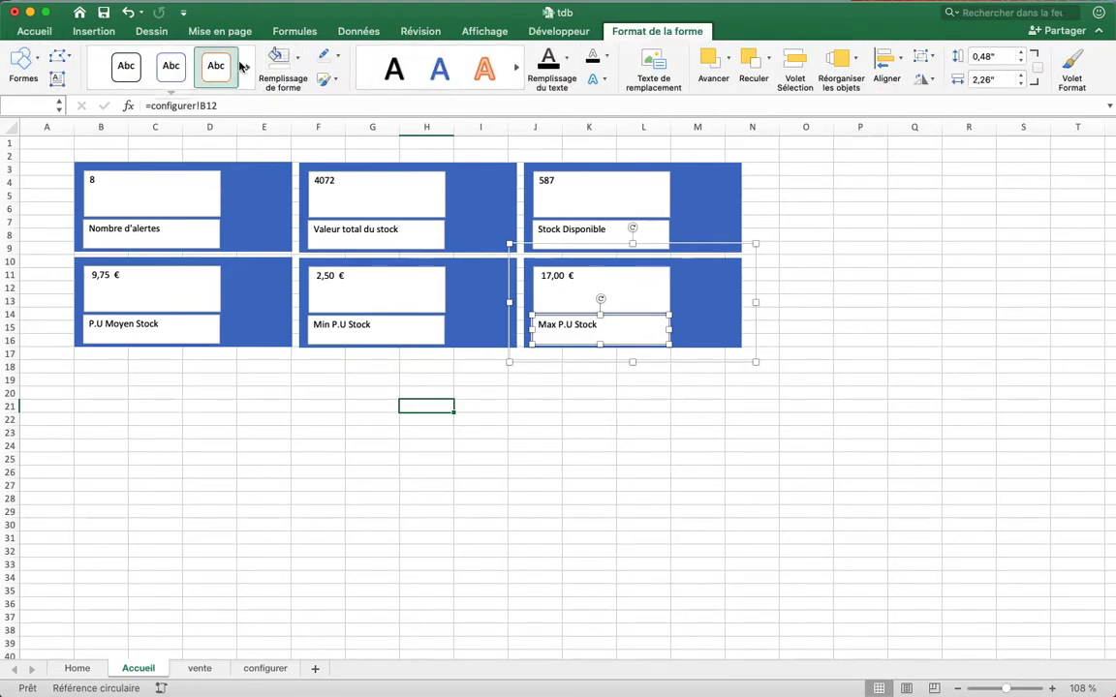
# - Remove the outline and the fill from the Max P.U Stock label's text box
pyautogui.click(338, 58)
pyautogui.click(349, 104)
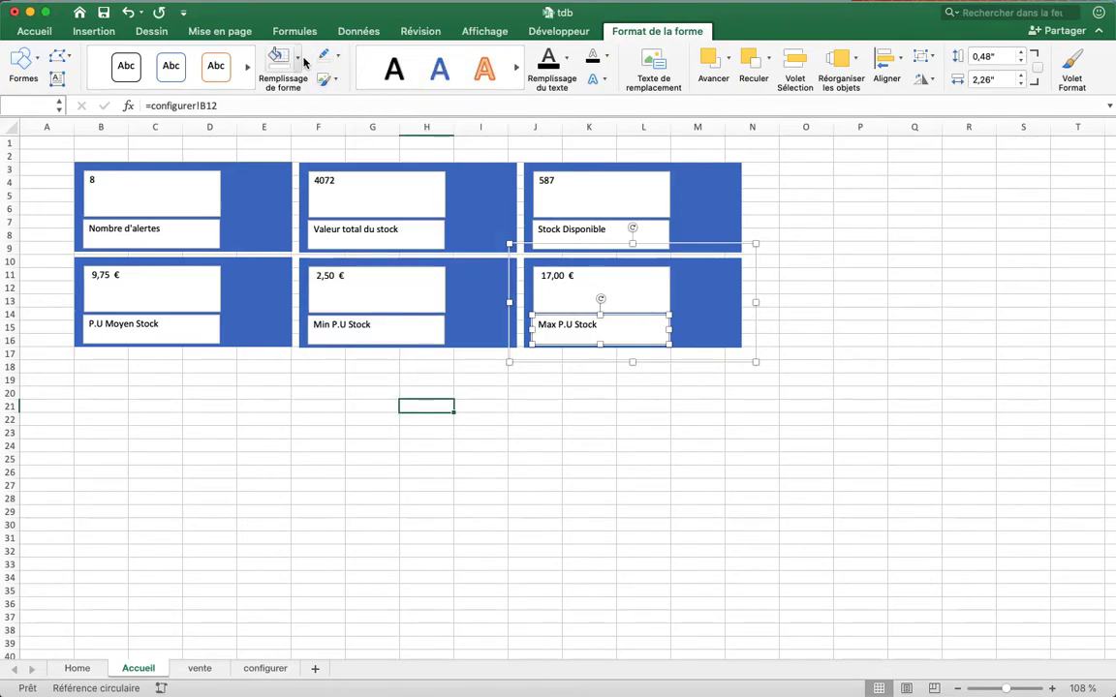
pyautogui.click(302, 60)
pyautogui.click(310, 111)
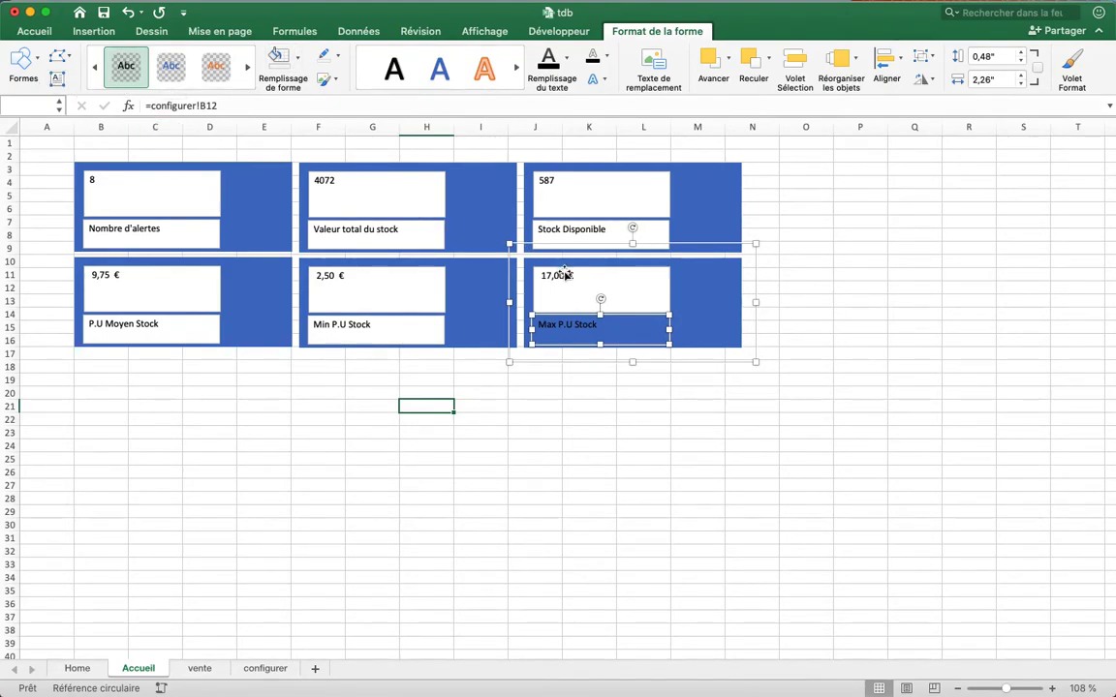
# - Make the Max P.U Stock label white, larger and bold
pyautogui.click(35, 32)
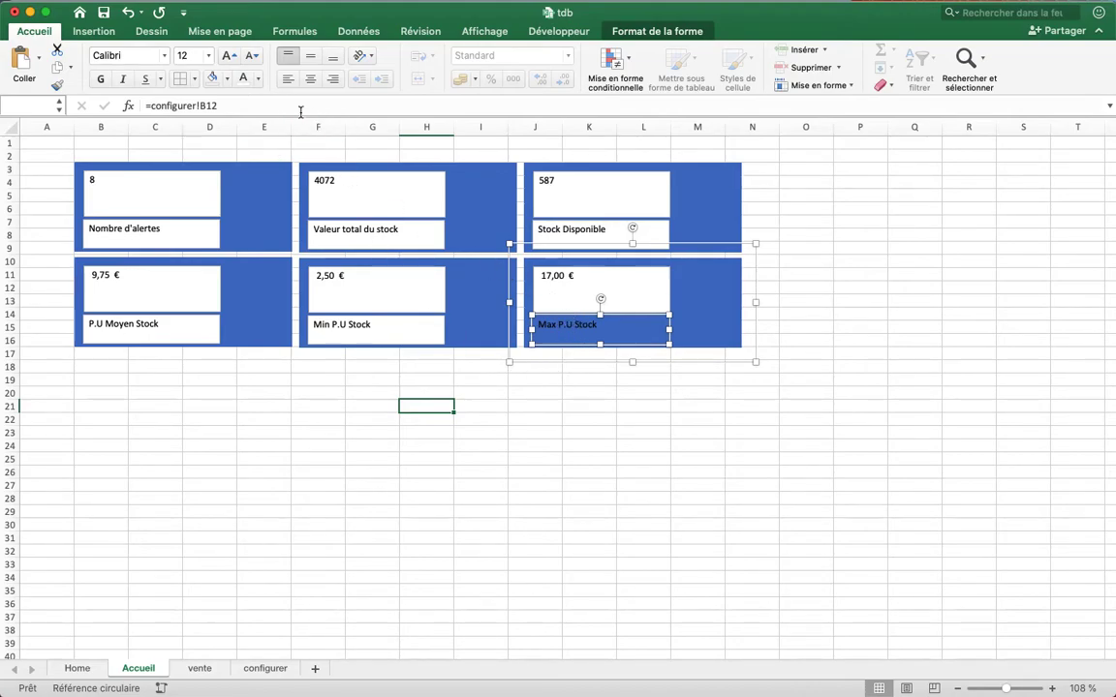
pyautogui.click(228, 56)
pyautogui.click(101, 79)
# - Format the maximum unit price value with no fill and white text at size 32
pyautogui.click(570, 275)
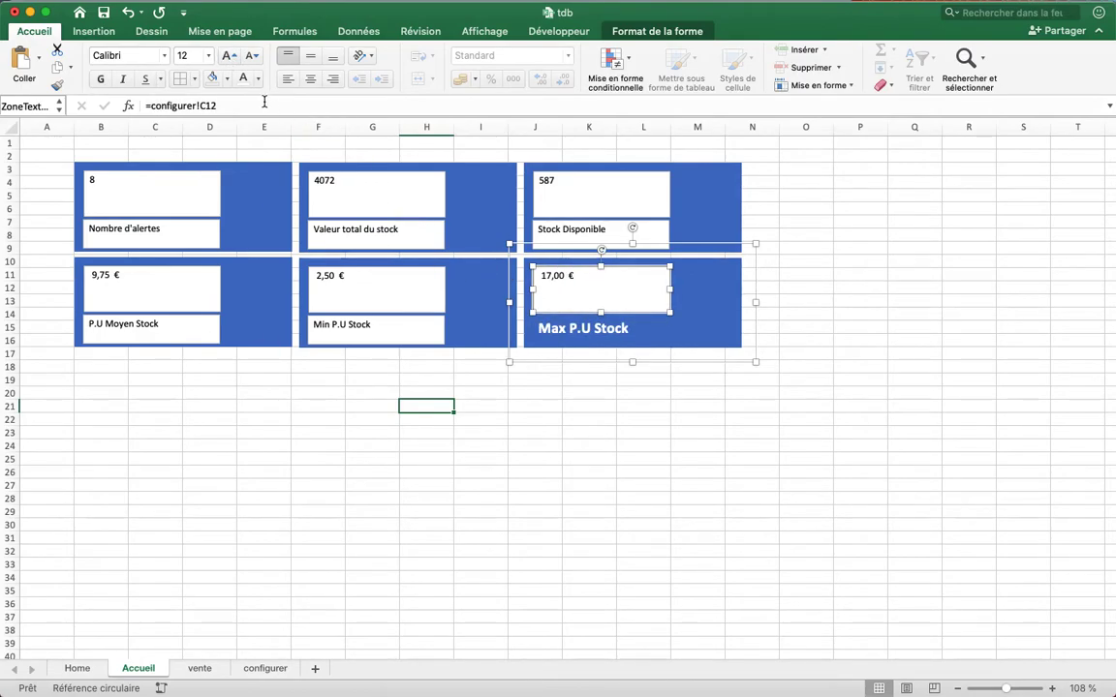
pyautogui.click(231, 56)
pyautogui.click(230, 56)
pyautogui.click(231, 57)
pyautogui.click(231, 56)
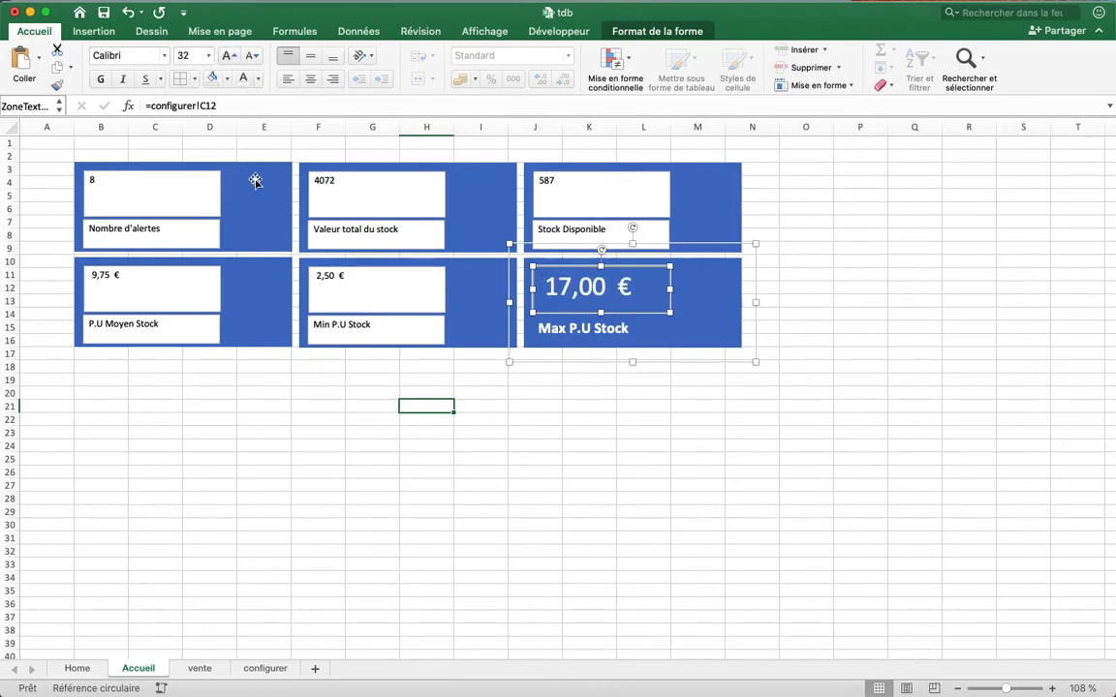
# - Format the minimum unit price value with no fill and white text at size 32
pyautogui.click(414, 294)
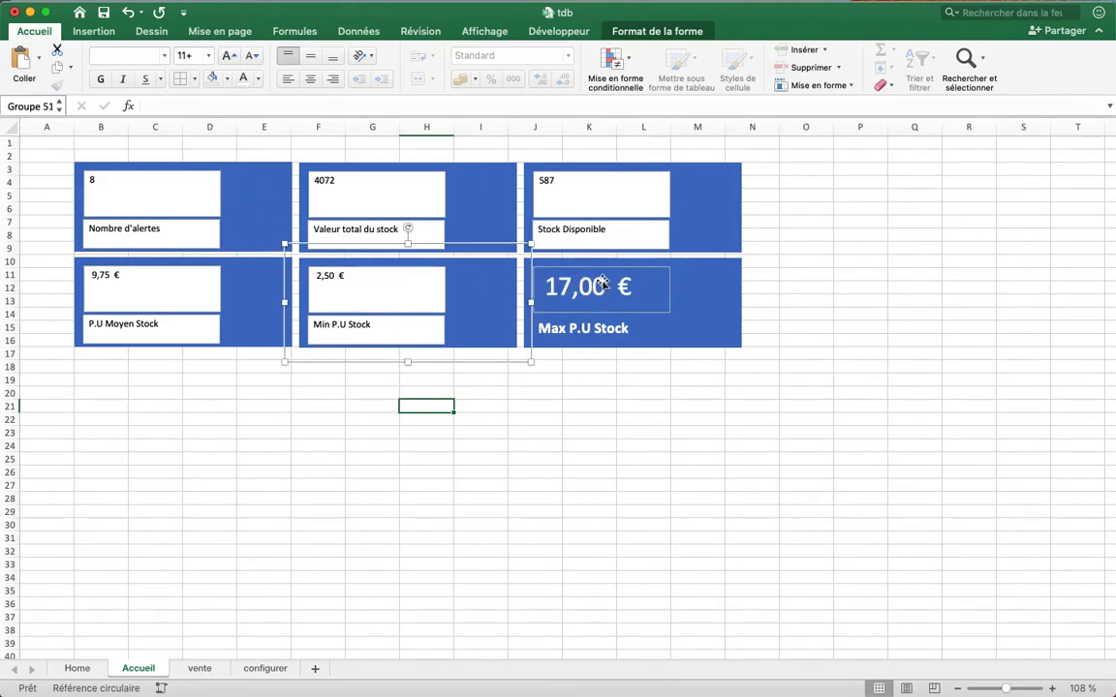
pyautogui.click(352, 280)
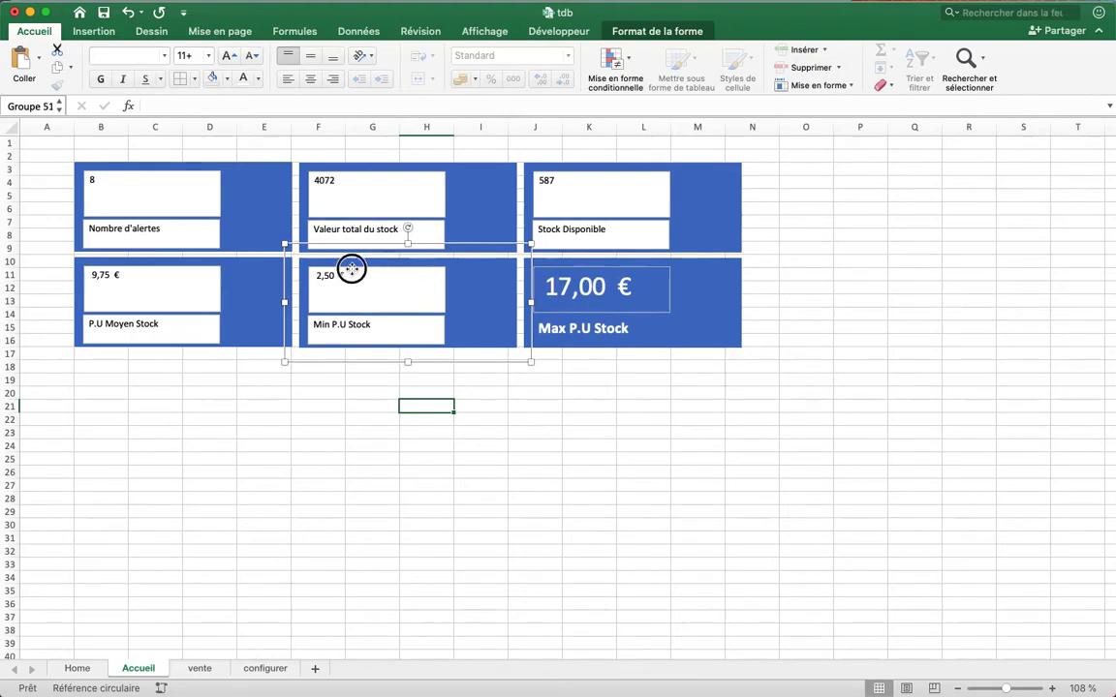
pyautogui.click(213, 76)
pyautogui.click(230, 58)
pyautogui.click(230, 58)
pyautogui.click(230, 58)
# - Format the Min P.U Stock label with no fill and larger, bold white text
pyautogui.click(370, 327)
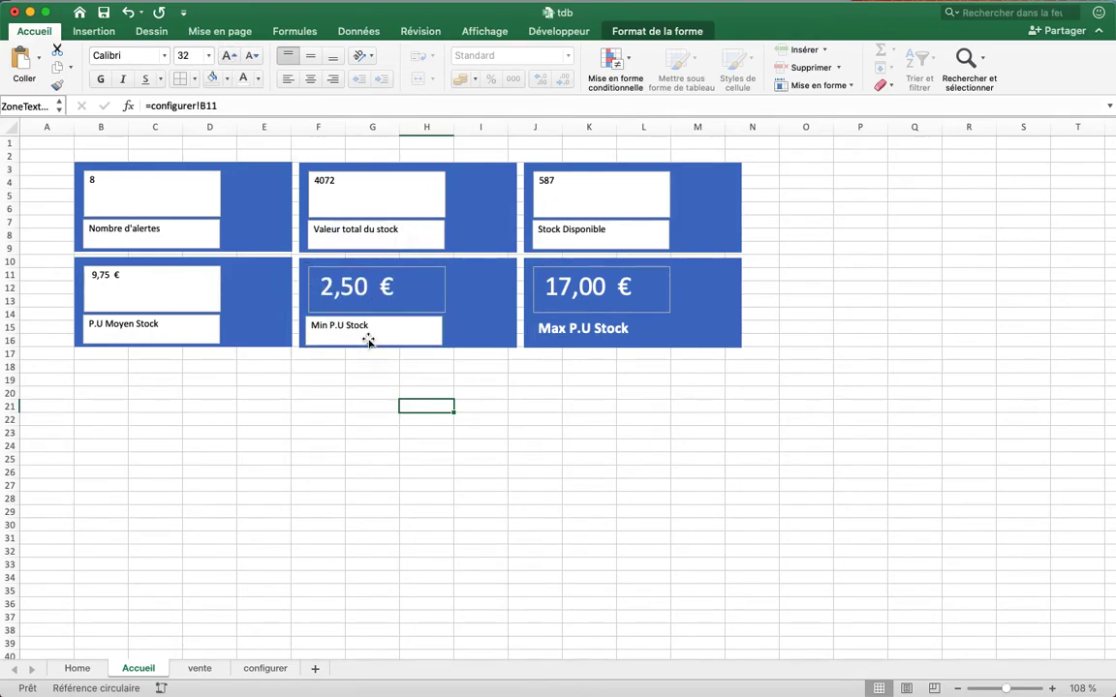
pyautogui.click(213, 77)
pyautogui.click(228, 55)
pyautogui.click(229, 55)
pyautogui.click(228, 55)
pyautogui.click(99, 79)
# - Format the average unit price value with no fill and enlarged white text to match the neighbouring prices
pyautogui.click(172, 287)
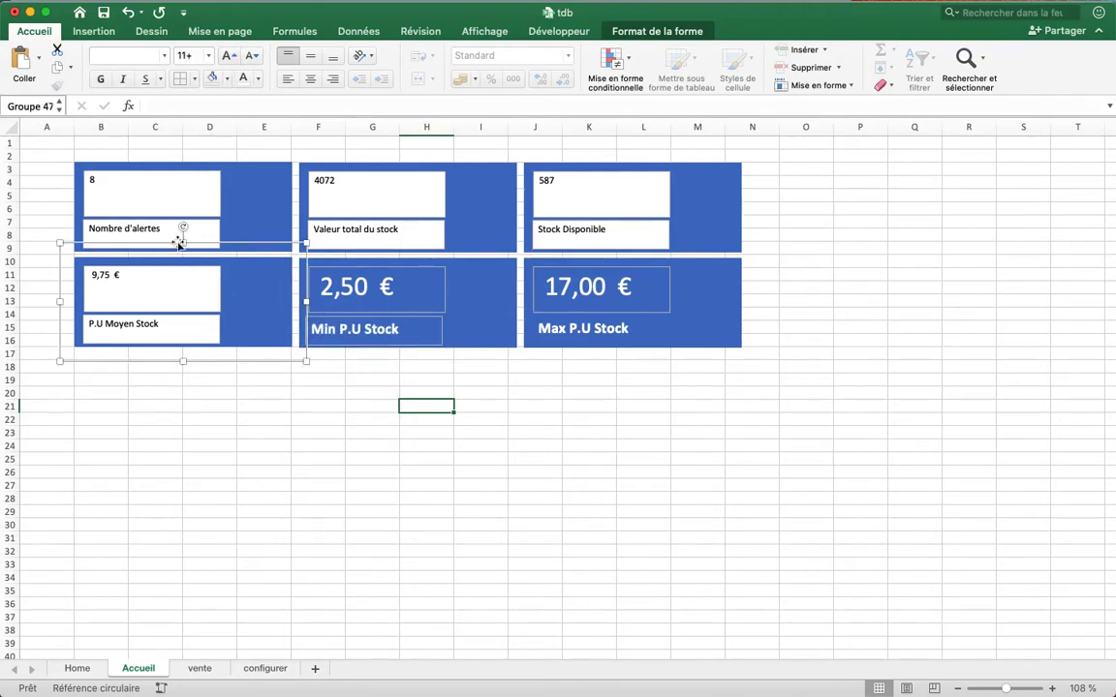
pyautogui.click(161, 275)
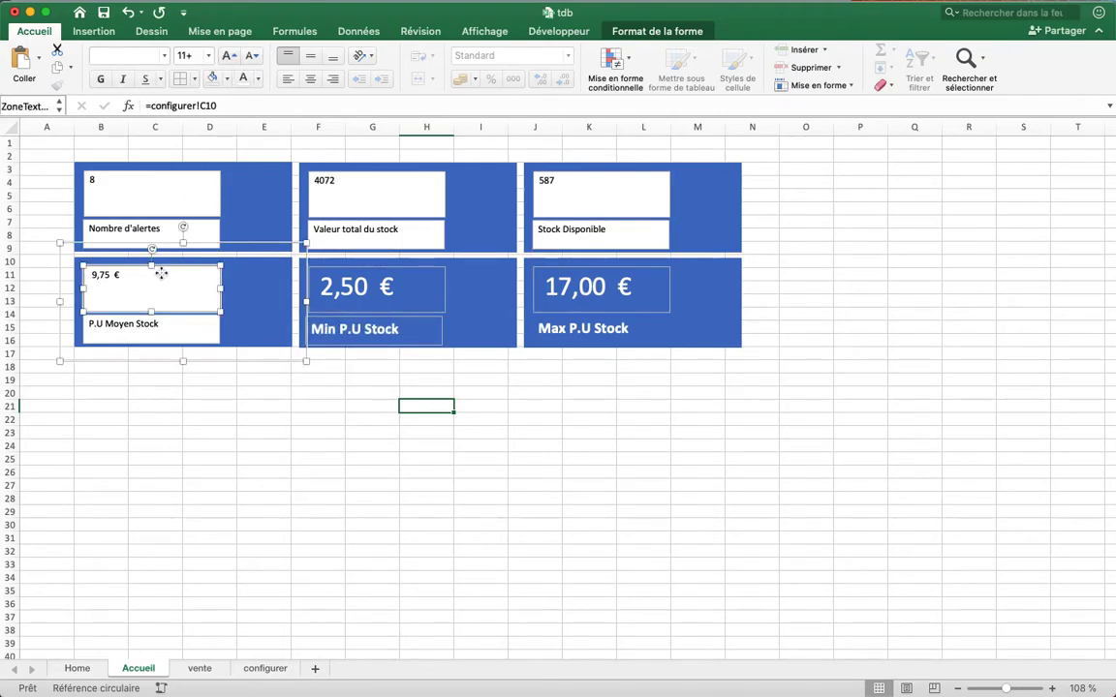
pyautogui.click(227, 56)
pyautogui.click(228, 56)
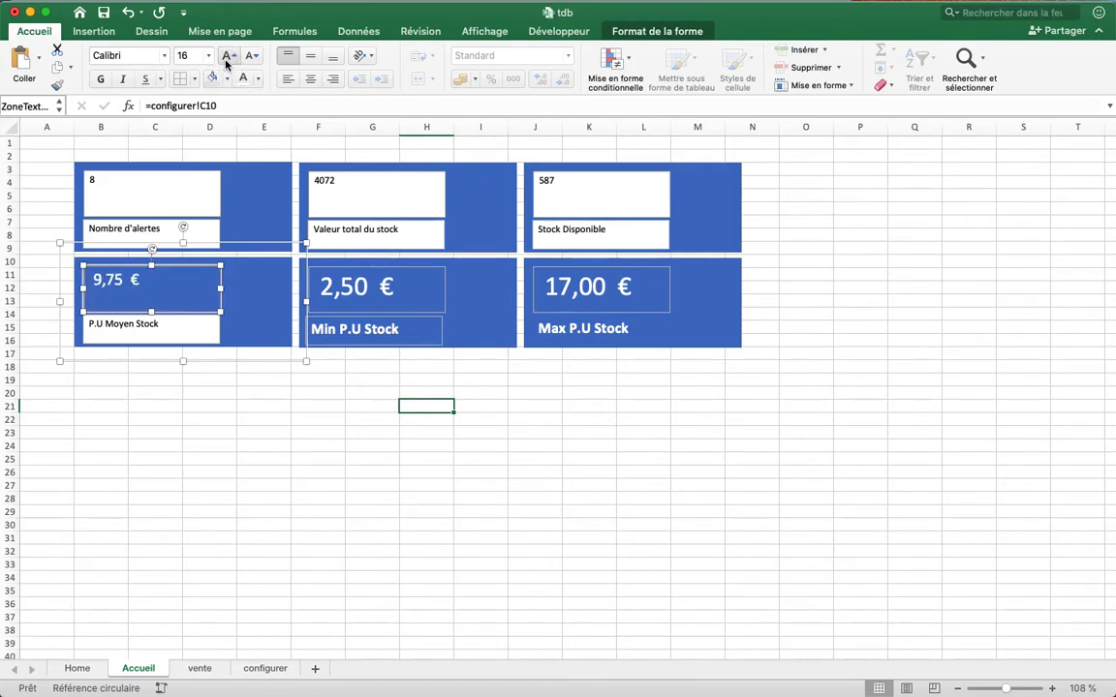
pyautogui.click(225, 63)
# - Format the P.U Moyen Stock label with no fill and bold white text at size 20
pyautogui.click(167, 337)
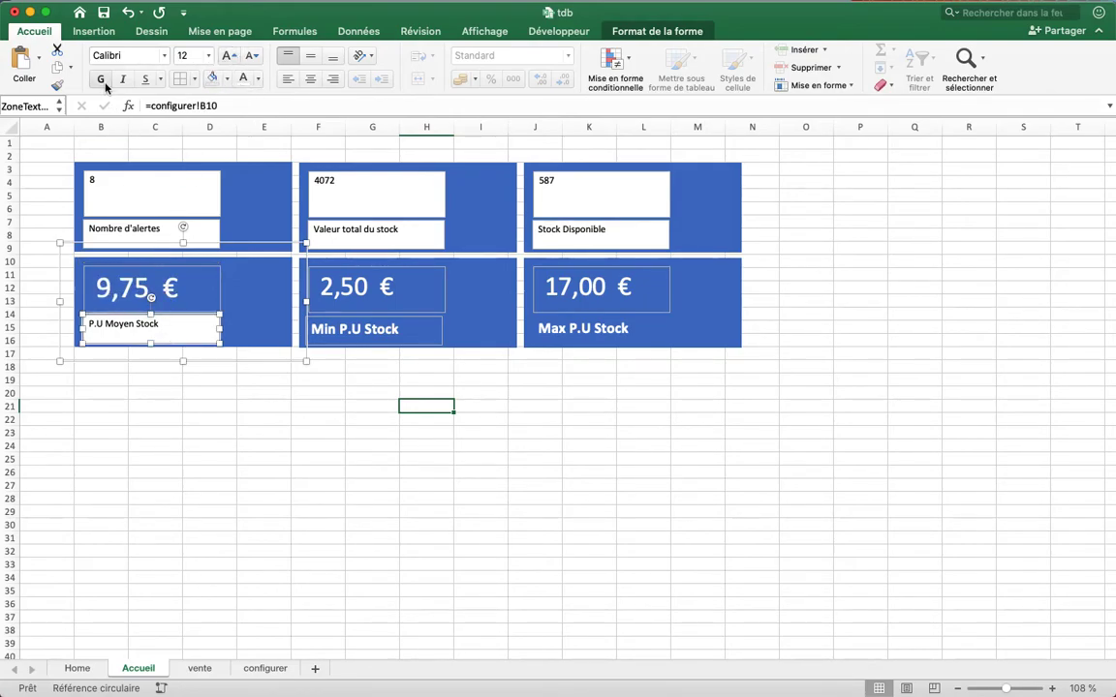
pyautogui.click(100, 80)
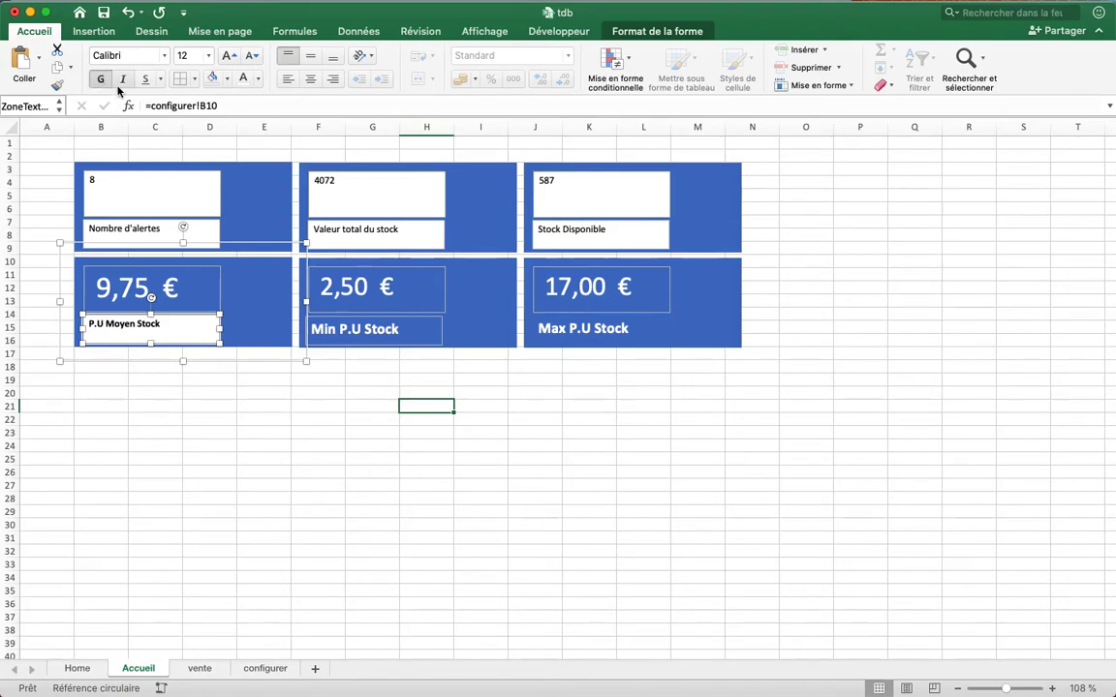
pyautogui.click(243, 78)
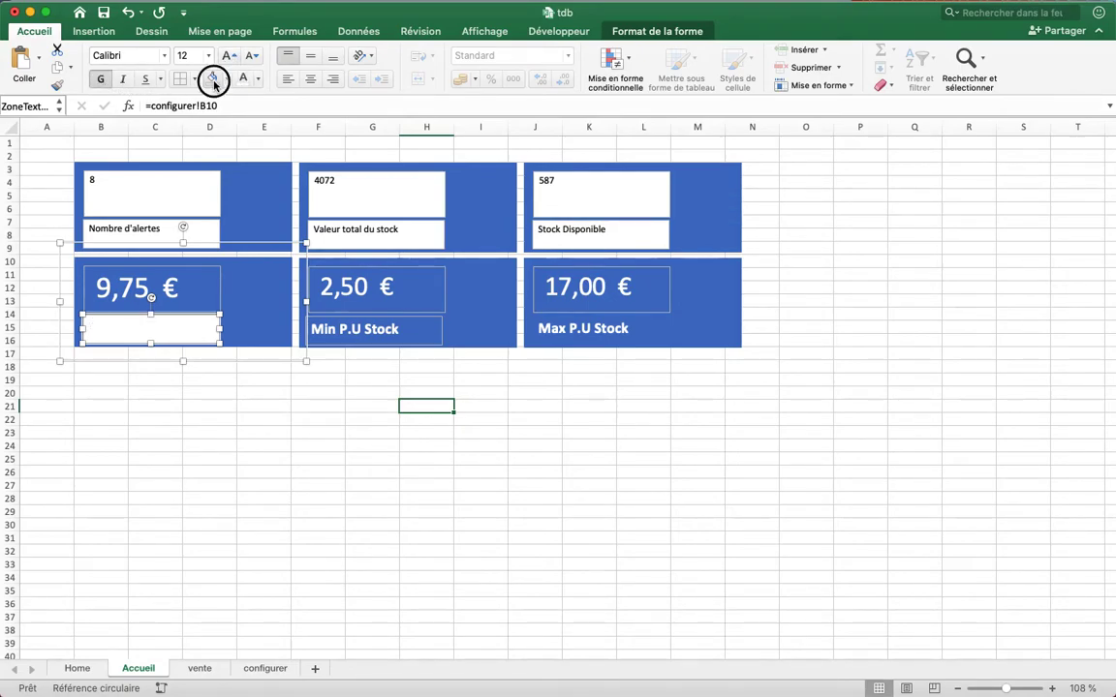
pyautogui.click(212, 77)
pyautogui.click(228, 56)
pyautogui.click(230, 58)
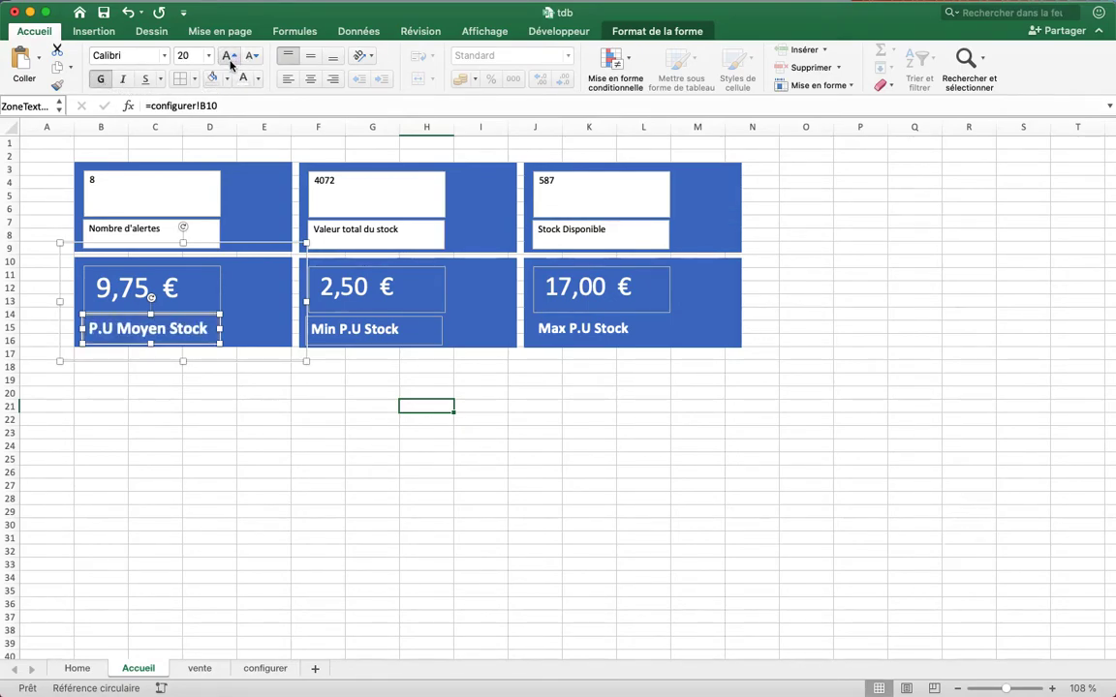
# - Format the value on the Stock Disponible card with no fill and enlarged white text
pyautogui.click(581, 215)
pyautogui.click(580, 181)
pyautogui.click(212, 77)
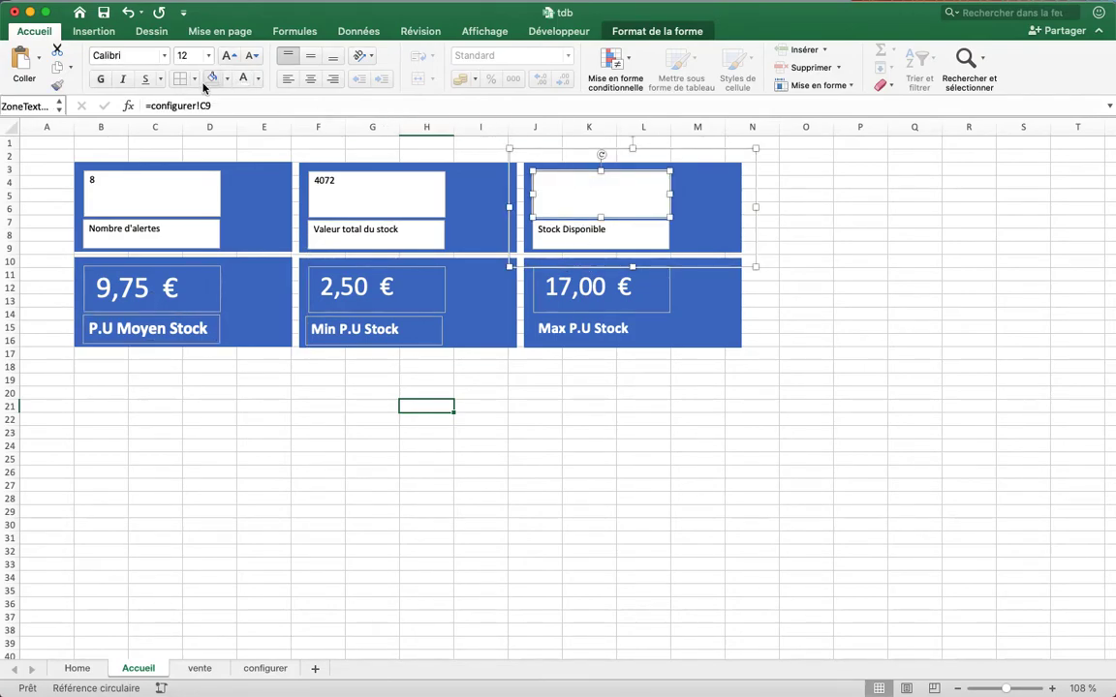
pyautogui.click(205, 83)
pyautogui.click(229, 56)
pyautogui.click(229, 56)
pyautogui.click(229, 56)
# - Format the Stock Disponible label with no fill and bold white text at size 20
pyautogui.click(544, 235)
pyautogui.click(241, 84)
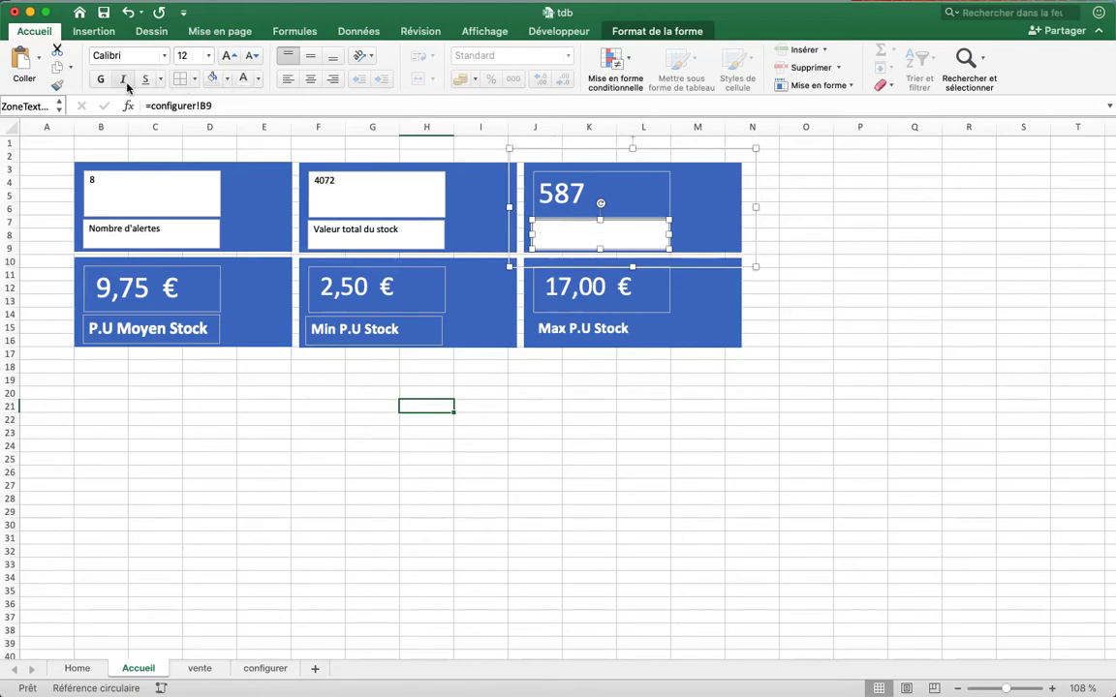
pyautogui.click(212, 79)
pyautogui.click(229, 56)
pyautogui.click(229, 56)
pyautogui.click(228, 56)
pyautogui.click(229, 56)
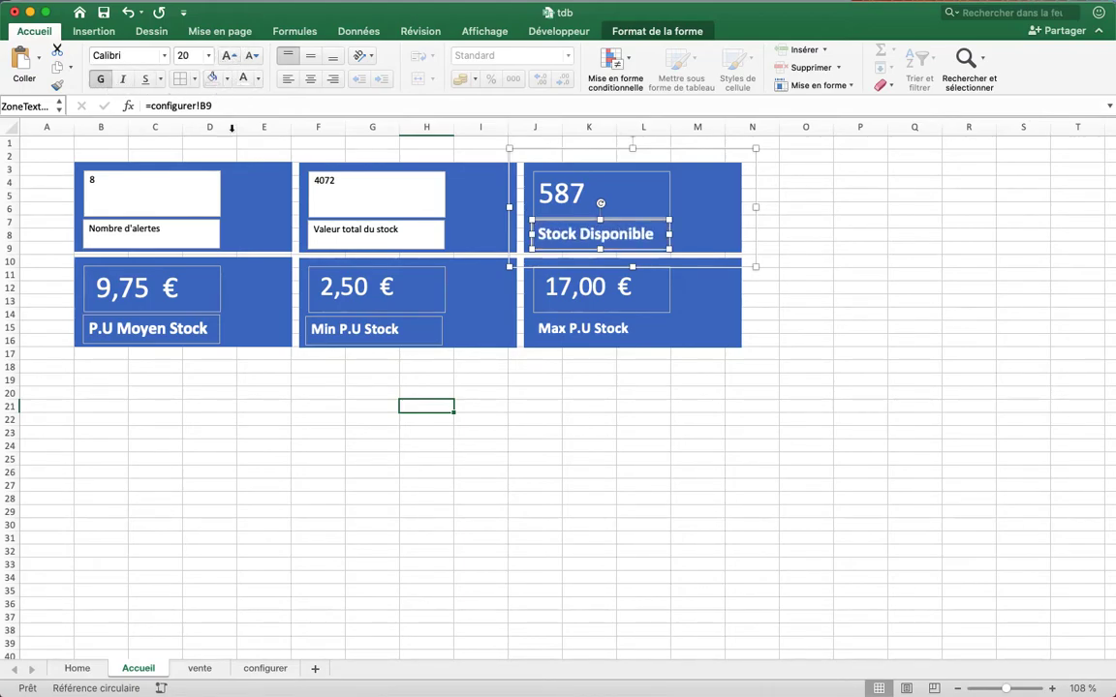
pyautogui.click(352, 203)
pyautogui.click(244, 79)
pyautogui.click(221, 79)
pyautogui.click(224, 56)
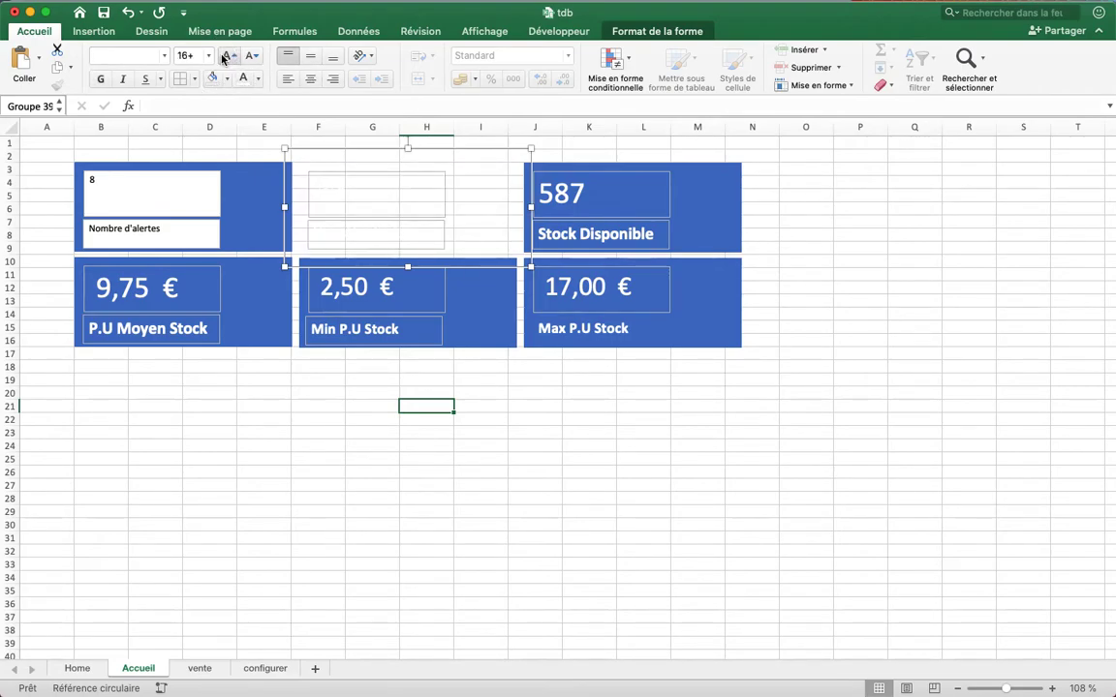
pyautogui.press('super+z')
pyautogui.press('super+z')
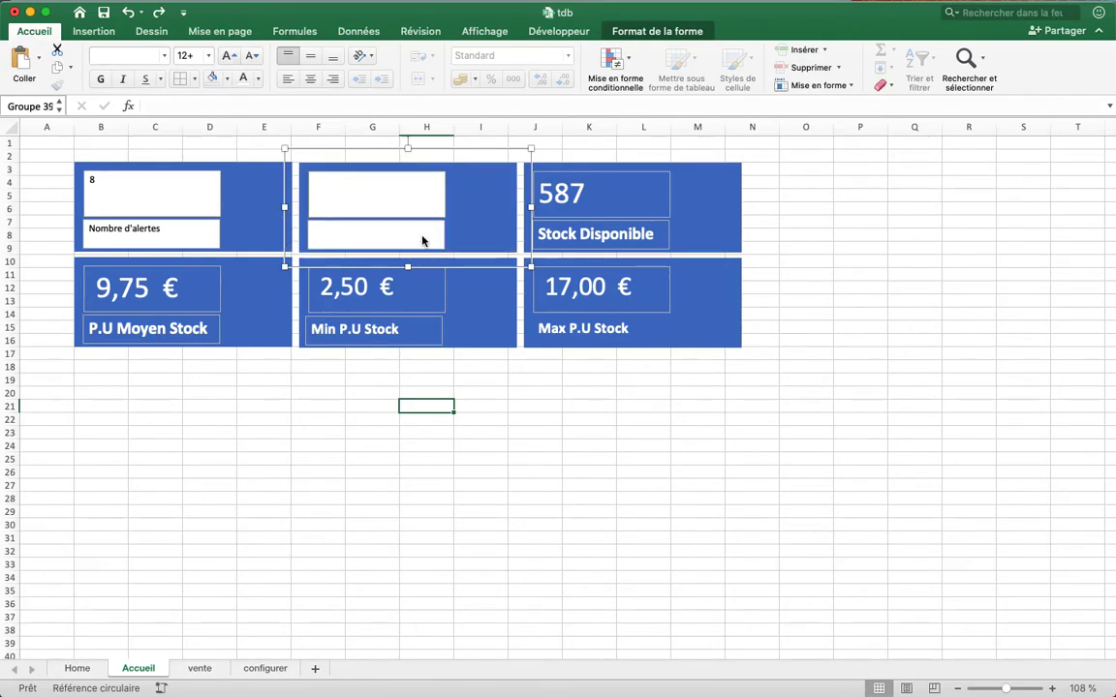
pyautogui.press('super+z')
# - Format the value on the Valeur total du stock card with no fill and enlarged white text
pyautogui.click(353, 180)
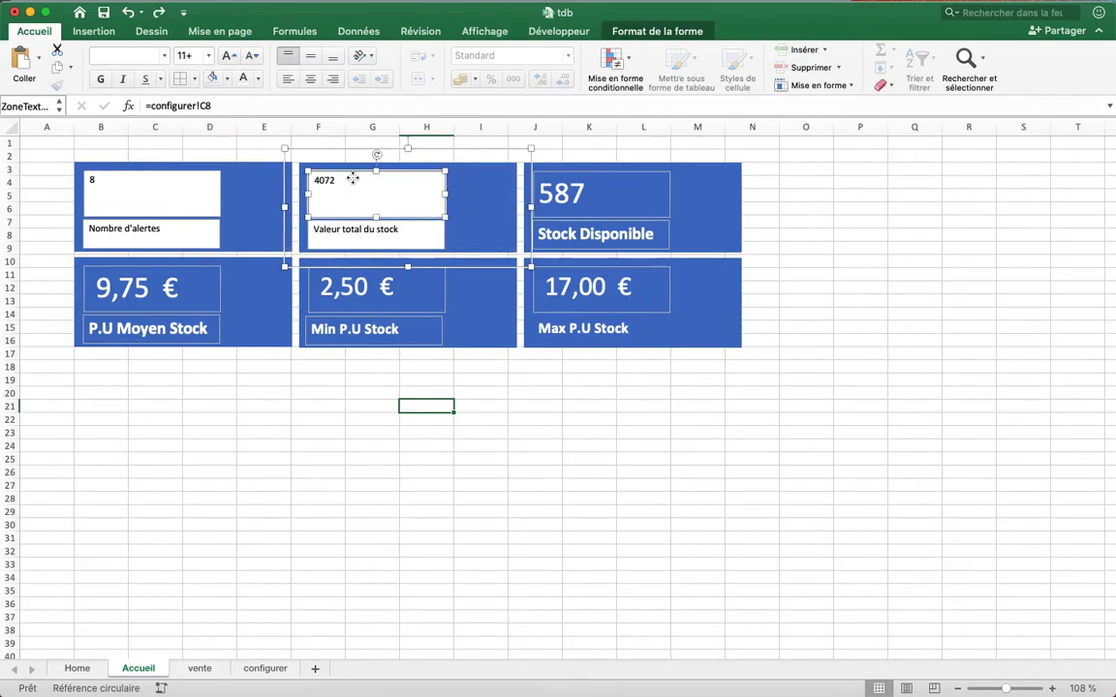
pyautogui.click(243, 81)
pyautogui.press('super+z')
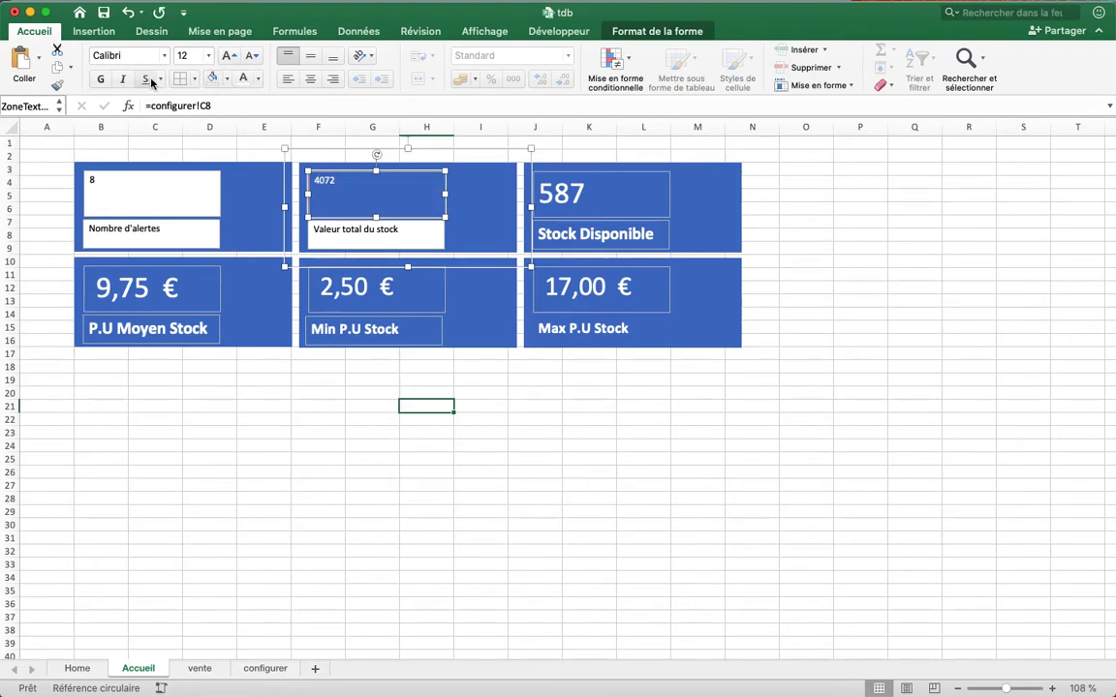
pyautogui.click(231, 58)
pyautogui.click(230, 58)
pyautogui.click(230, 58)
pyautogui.click(231, 58)
pyautogui.click(230, 59)
pyautogui.click(231, 58)
pyautogui.click(231, 58)
pyautogui.click(230, 58)
# - Format the Valeur total du stock label with no fill and bold white text at size 16
pyautogui.click(351, 242)
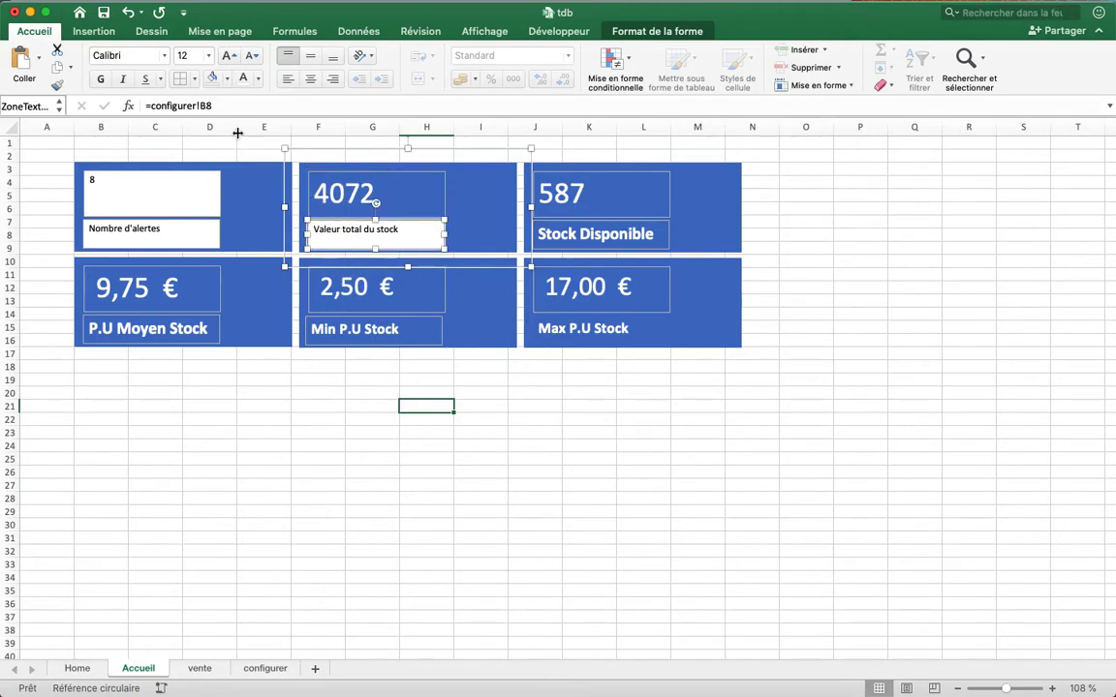
pyautogui.click(212, 78)
pyautogui.click(243, 80)
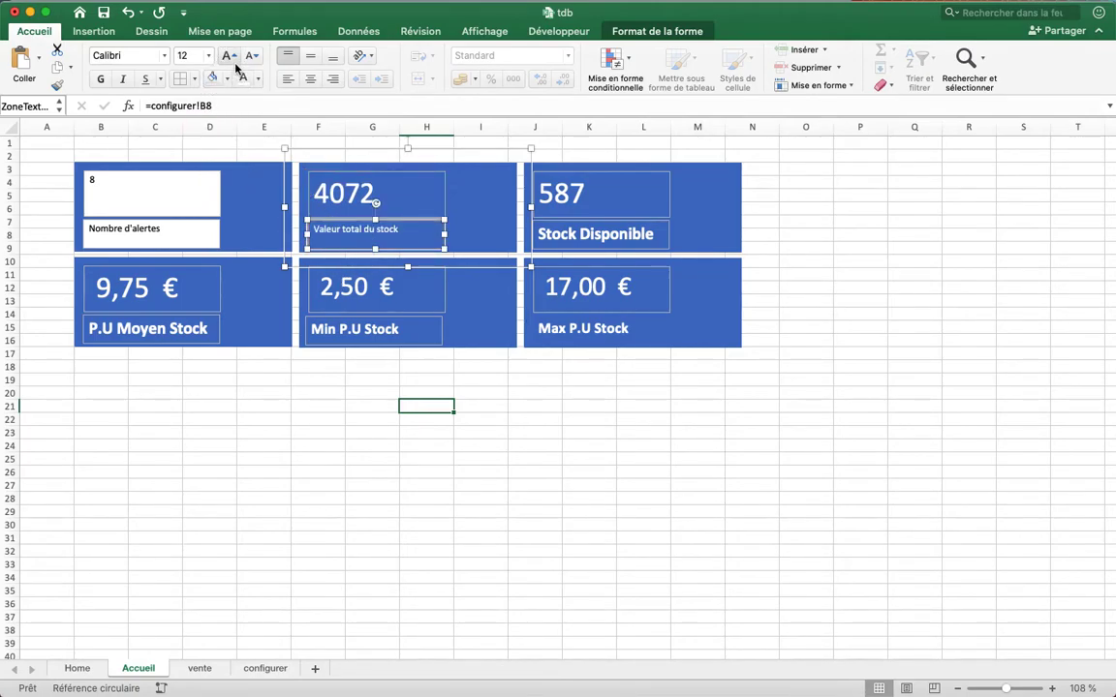
pyautogui.click(234, 61)
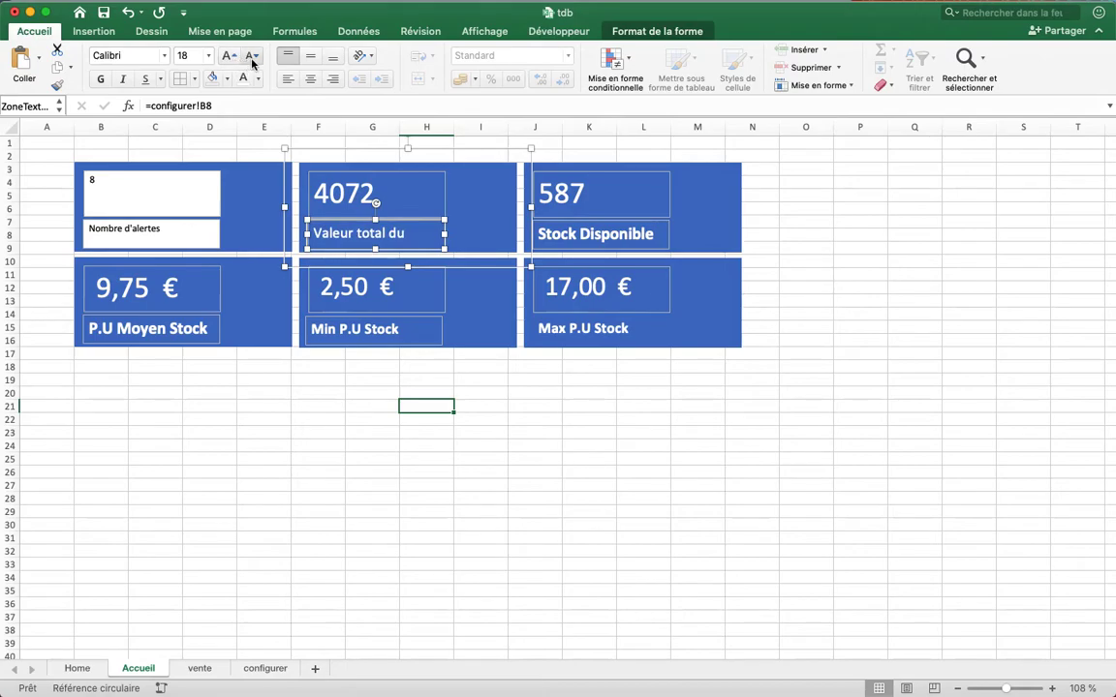
pyautogui.click(251, 56)
pyautogui.click(100, 79)
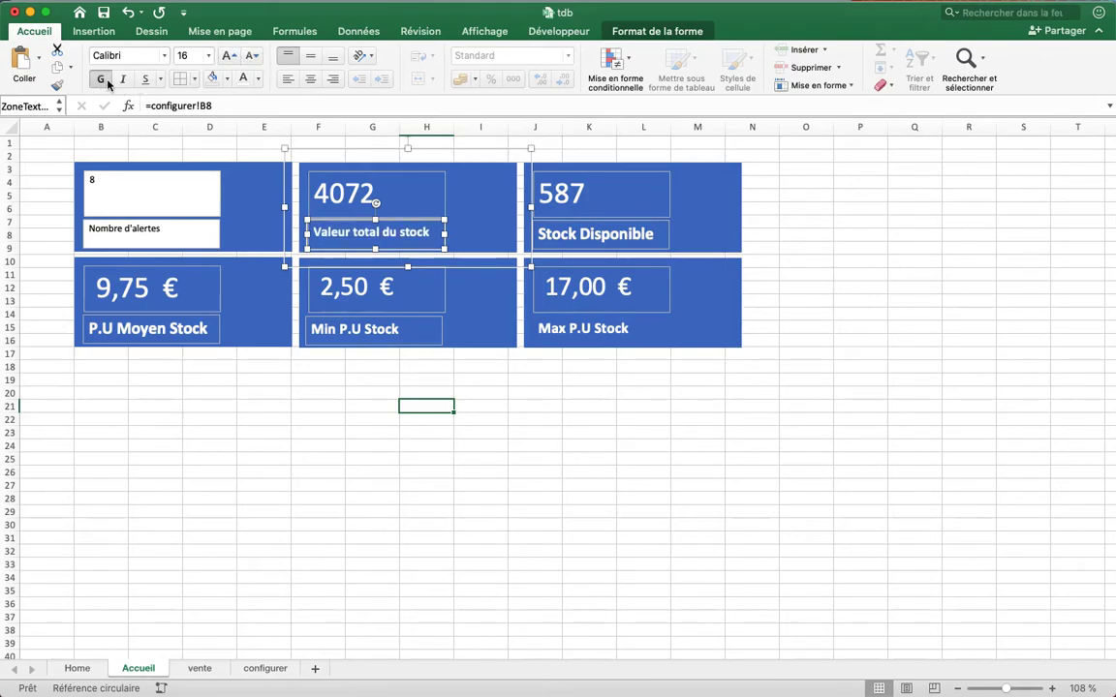
# - Format the value on the Nombre d'alertes card with no fill and white text at size 44
pyautogui.click(175, 203)
pyautogui.click(166, 175)
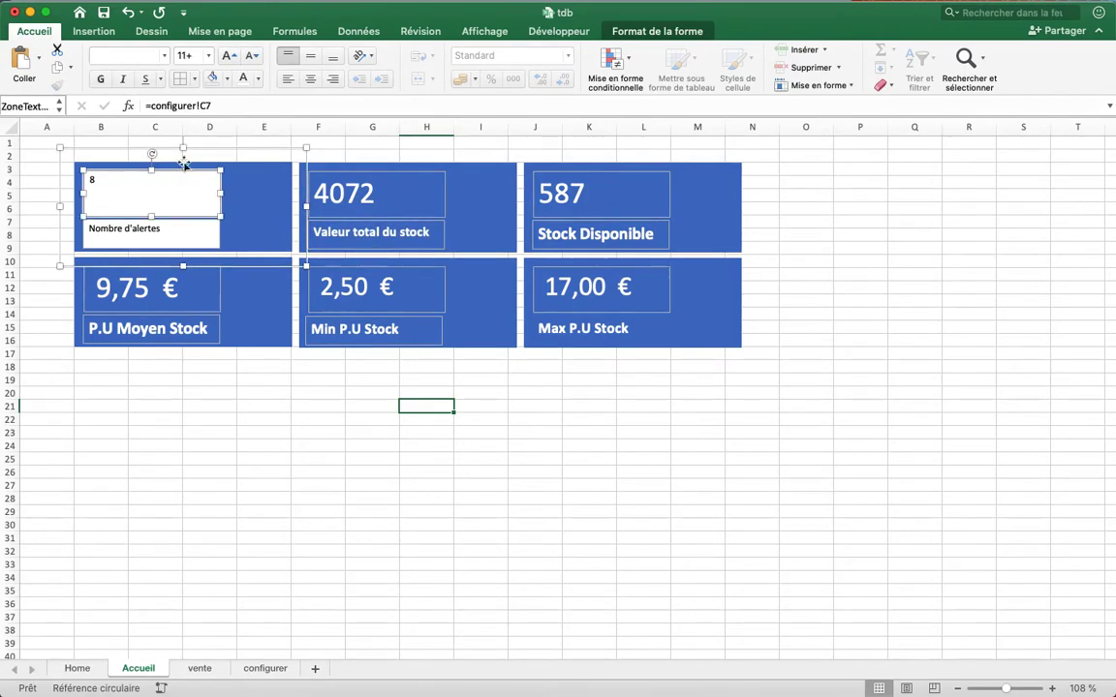
pyautogui.click(212, 78)
pyautogui.click(227, 56)
pyautogui.click(226, 56)
pyautogui.click(226, 56)
pyautogui.click(226, 56)
pyautogui.click(227, 56)
# - Format the Nombre d'alertes label with no fill and bold white text at size 20
pyautogui.click(151, 232)
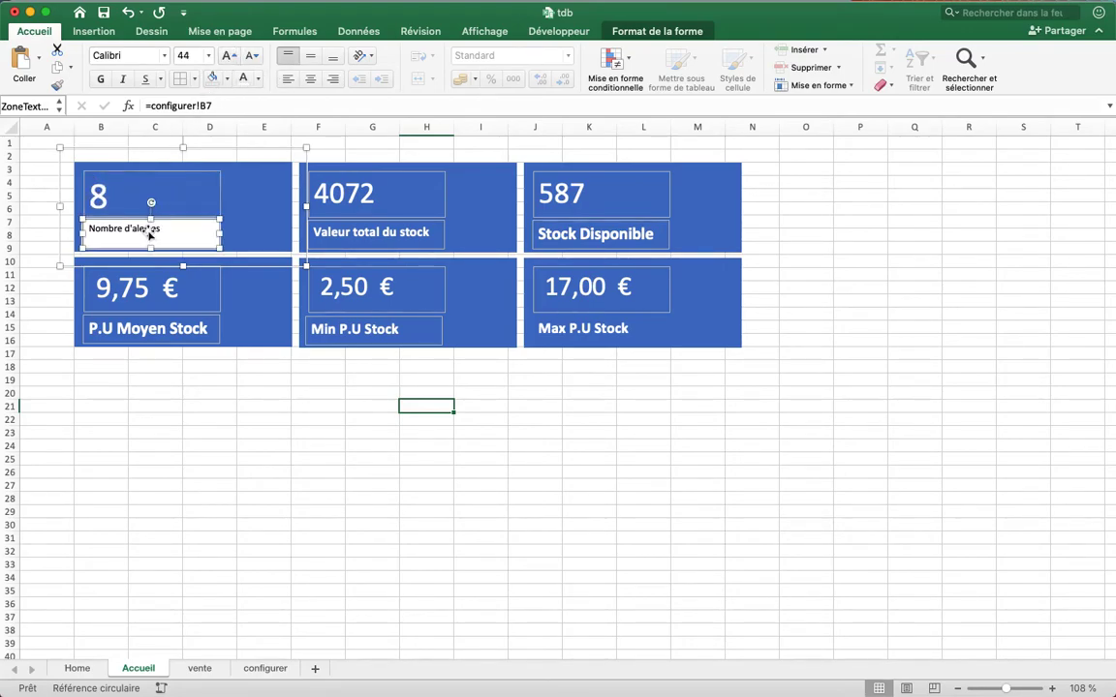
pyautogui.click(214, 84)
pyautogui.click(246, 85)
pyautogui.click(100, 81)
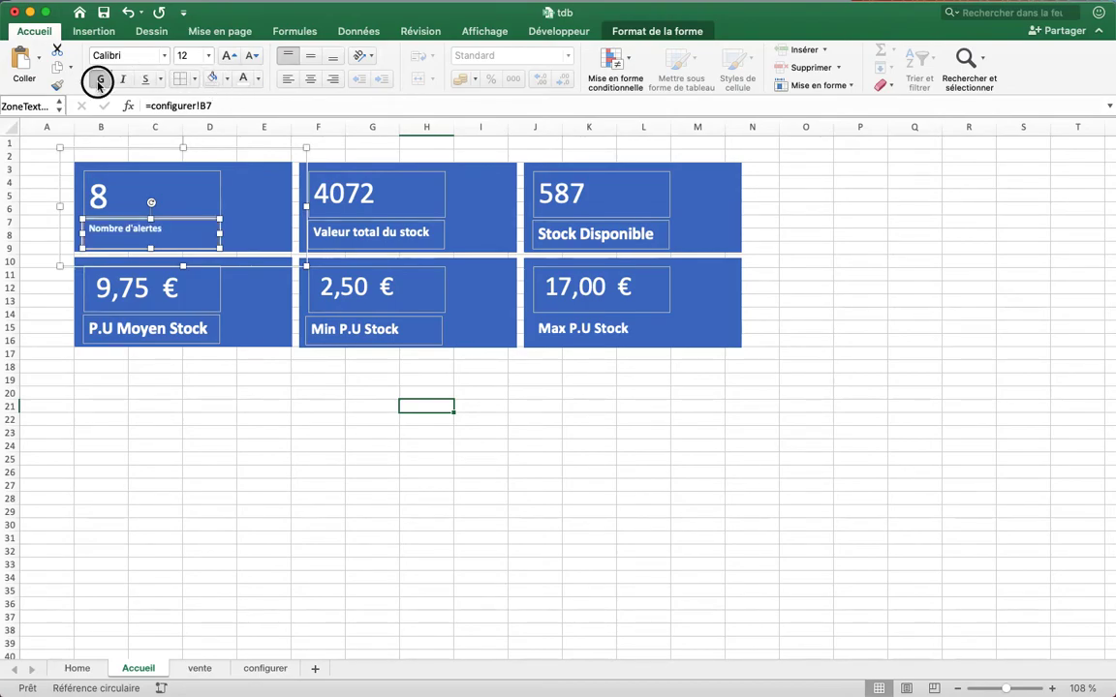
pyautogui.click(100, 82)
pyautogui.click(100, 82)
pyautogui.click(225, 57)
pyautogui.click(225, 56)
pyautogui.click(226, 56)
pyautogui.click(226, 56)
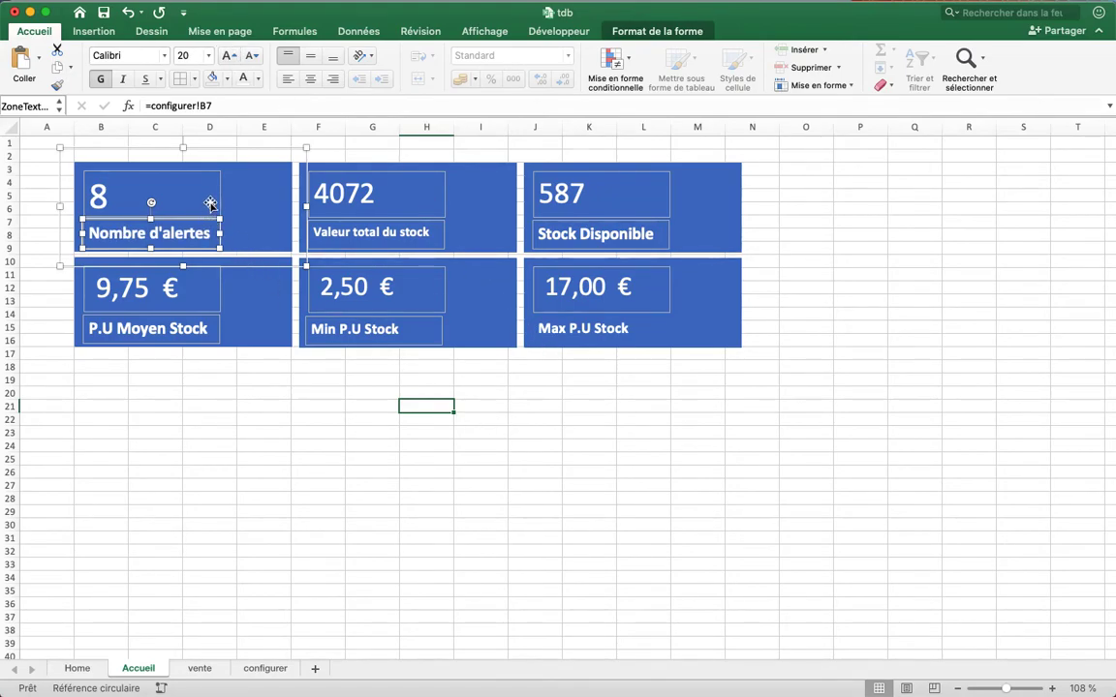
# - Remove the outlines from the value and label text boxes on the Nombre d'alertes and Valeur total du stock cards
pyautogui.click(651, 32)
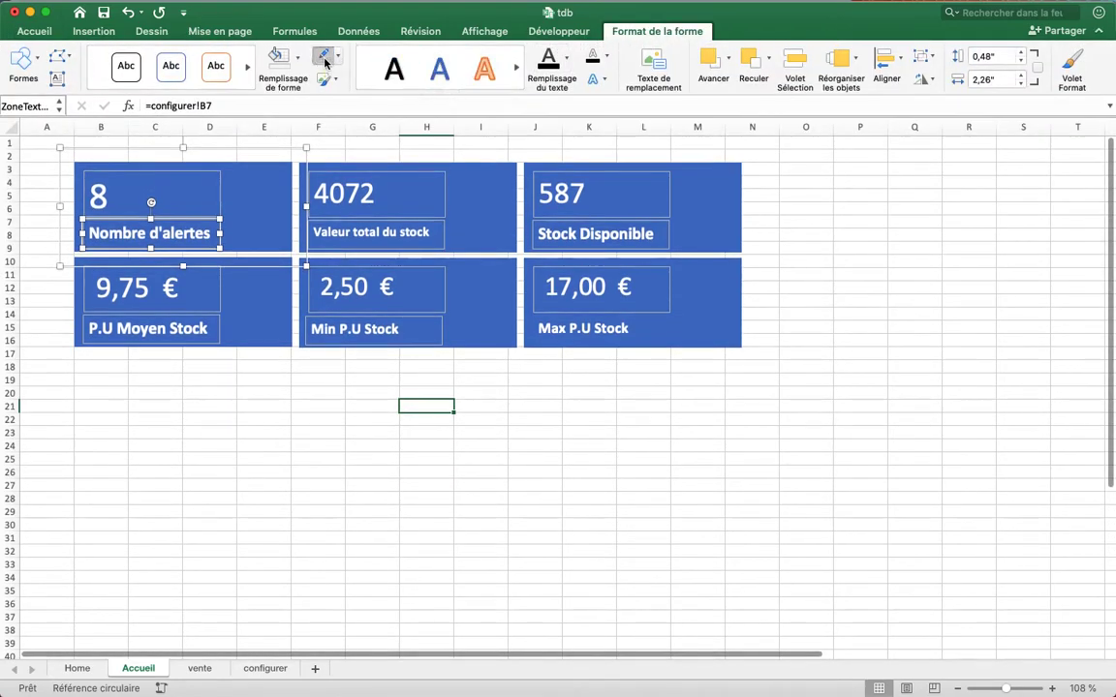
pyautogui.click(204, 182)
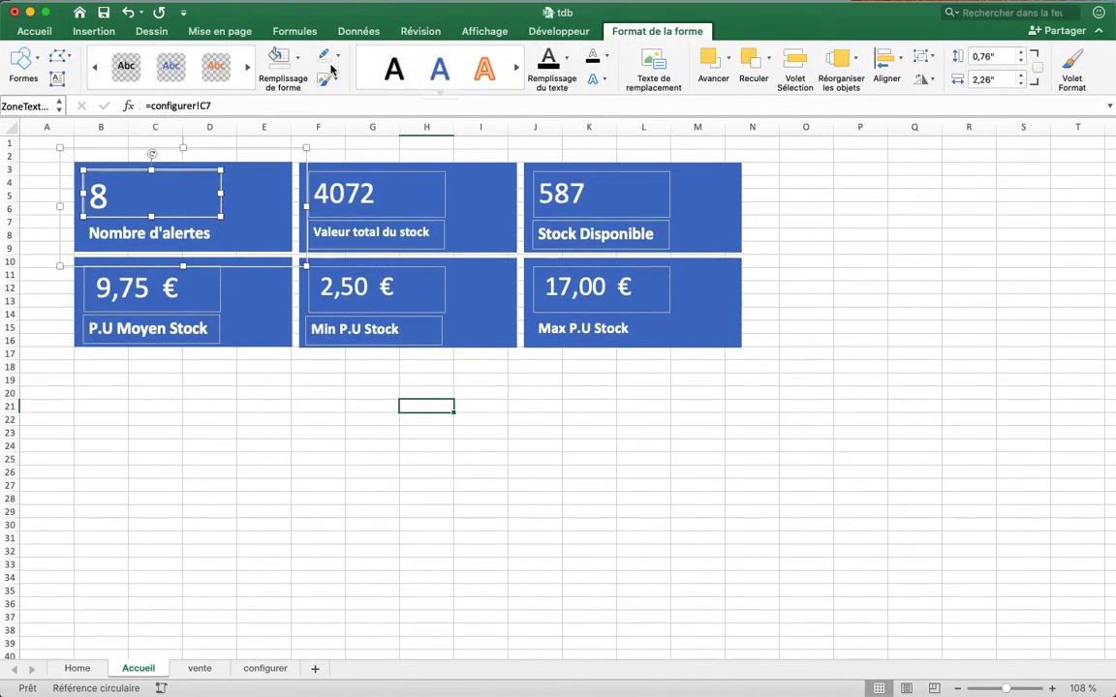
pyautogui.click(380, 233)
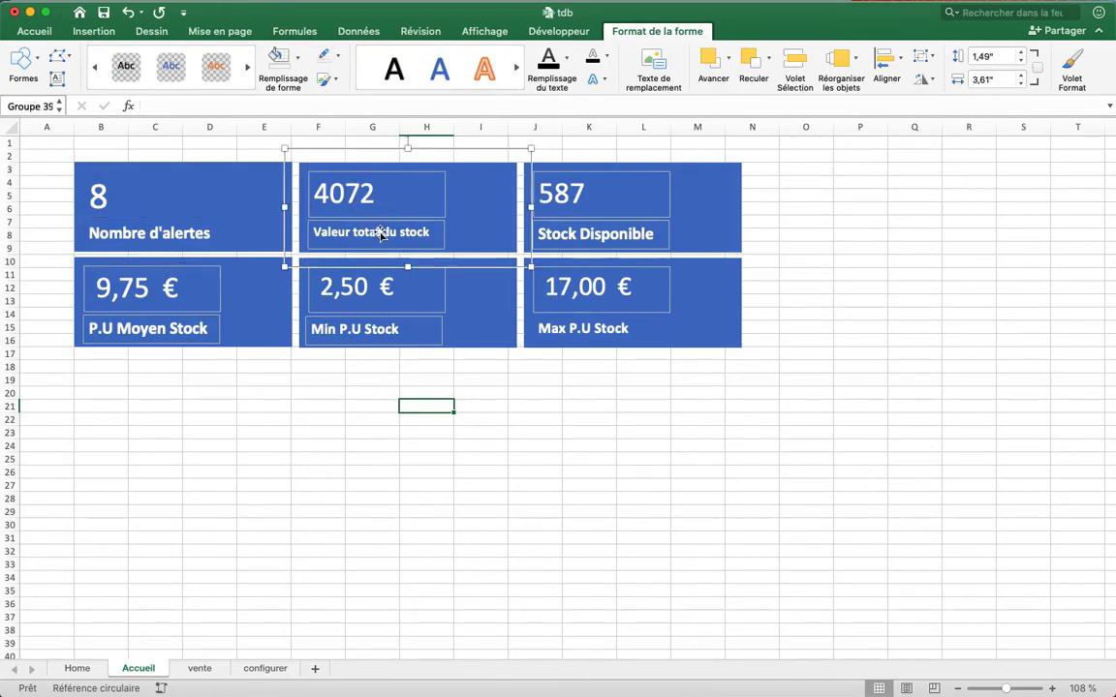
pyautogui.click(392, 175)
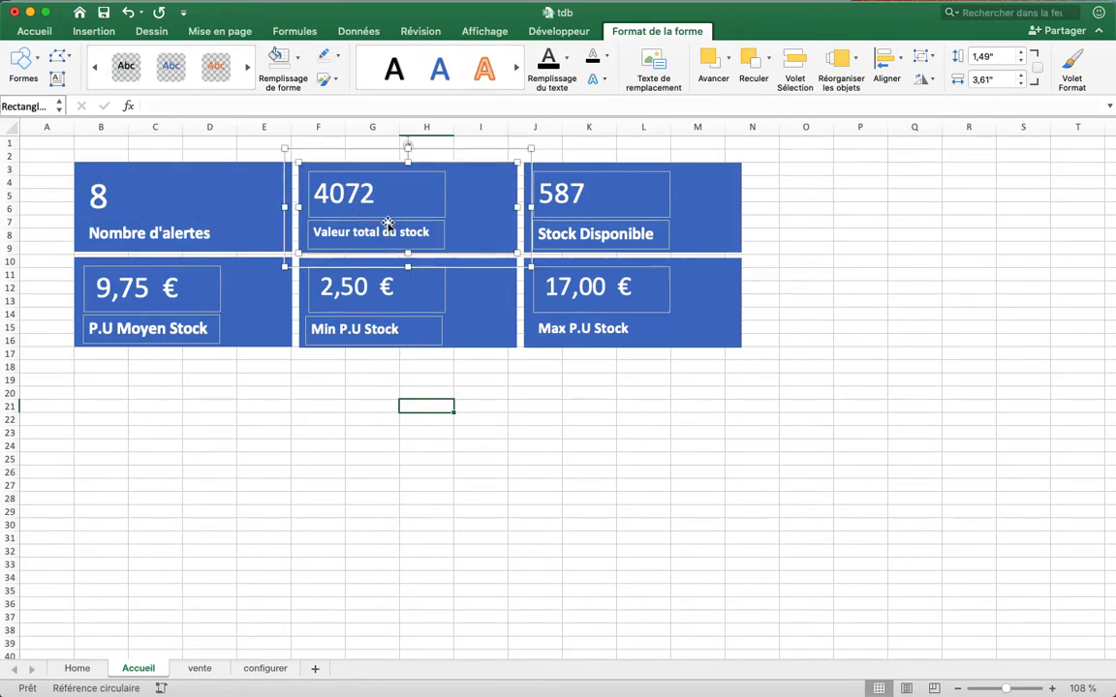
pyautogui.click(388, 224)
pyautogui.keyDown('shift'); pyautogui.click(348, 198); pyautogui.keyUp('shift')
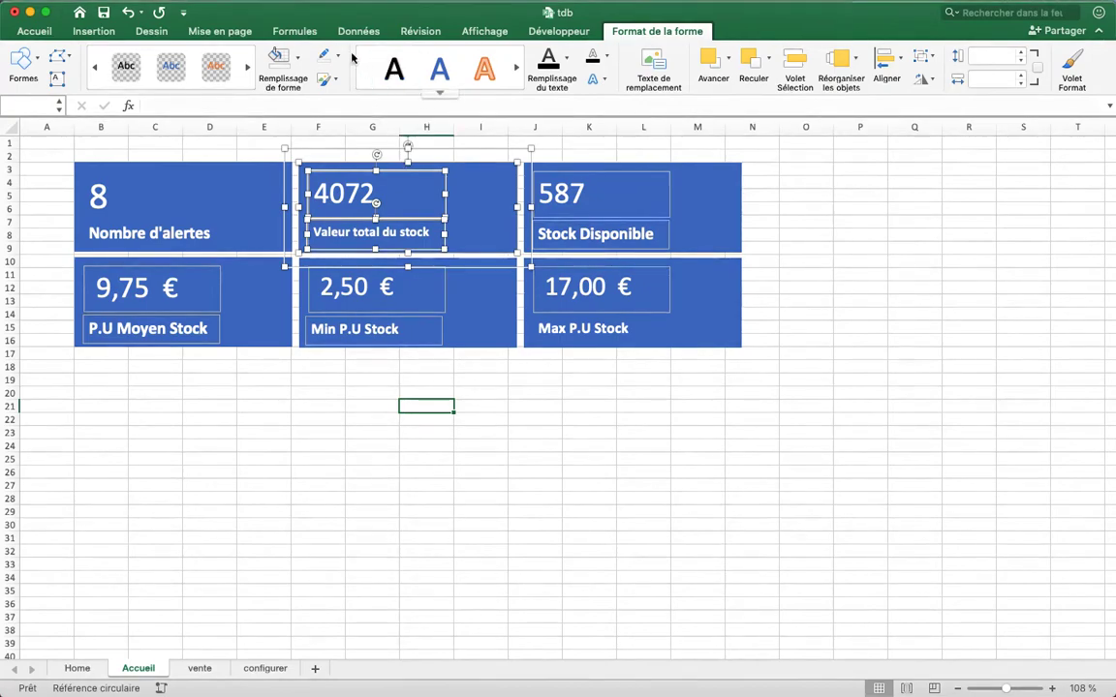
# - Remove the outlines from the value and label text boxes on the Max P.U Stock and Stock Disponible cards
pyautogui.click(560, 175)
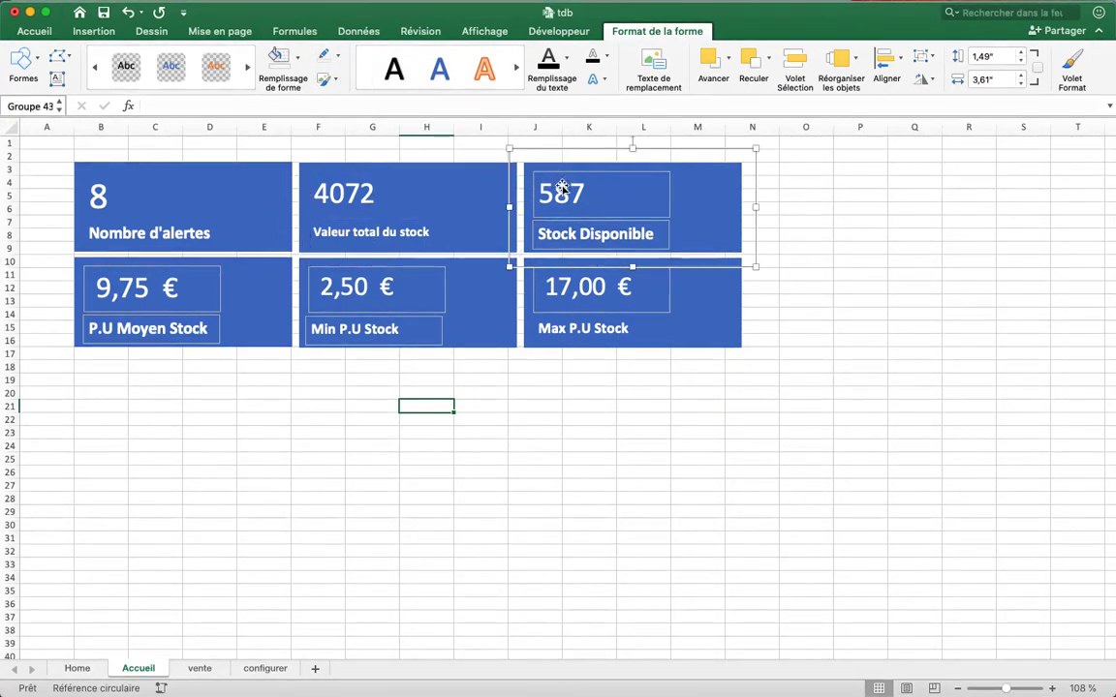
pyautogui.click(568, 184)
pyautogui.keyDown('shift'); pyautogui.click(592, 232); pyautogui.keyUp('shift')
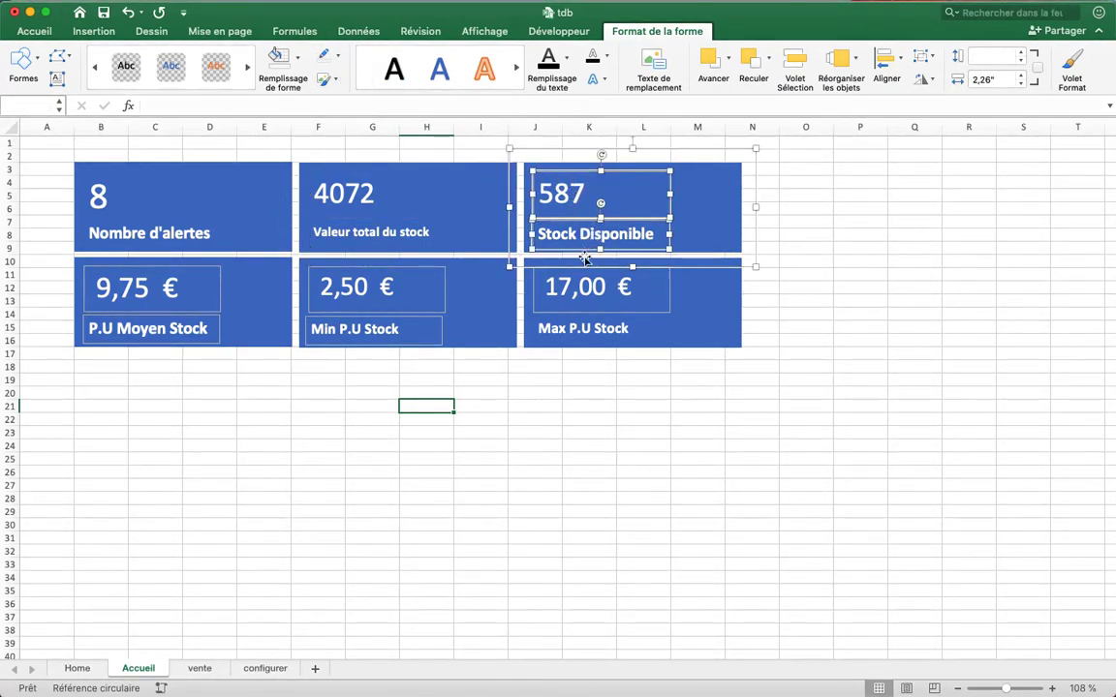
pyautogui.keyDown('shift'); pyautogui.click(579, 280); pyautogui.keyUp('shift')
pyautogui.click(584, 266)
pyautogui.click(582, 270)
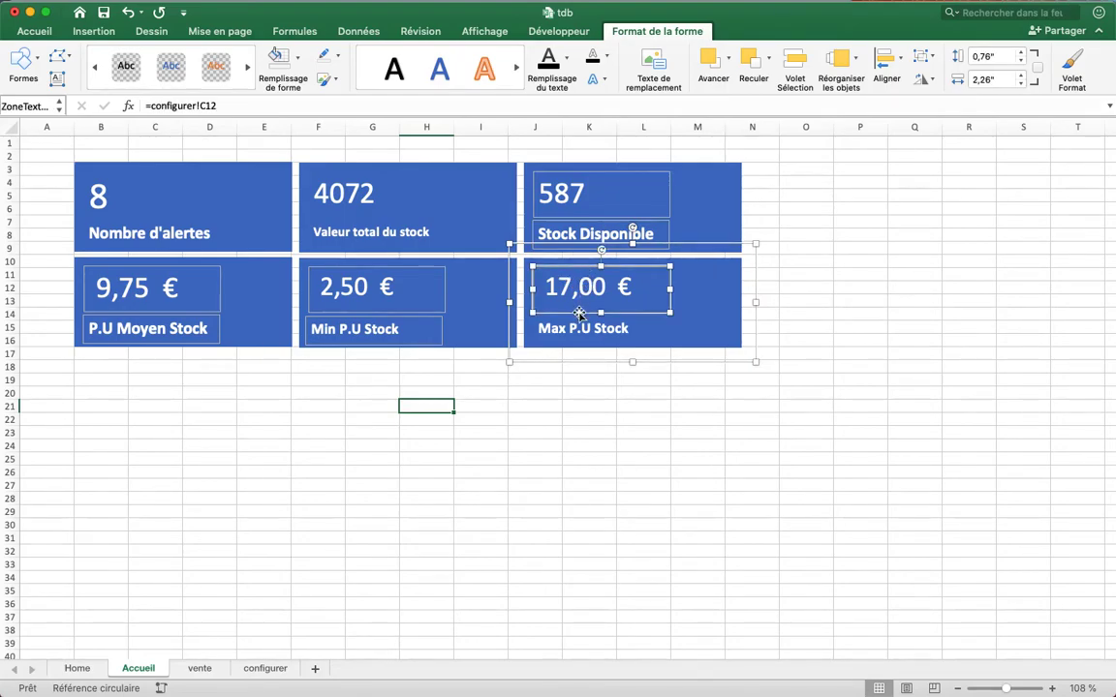
pyautogui.keyDown('shift'); pyautogui.click(579, 320); pyautogui.keyUp('shift')
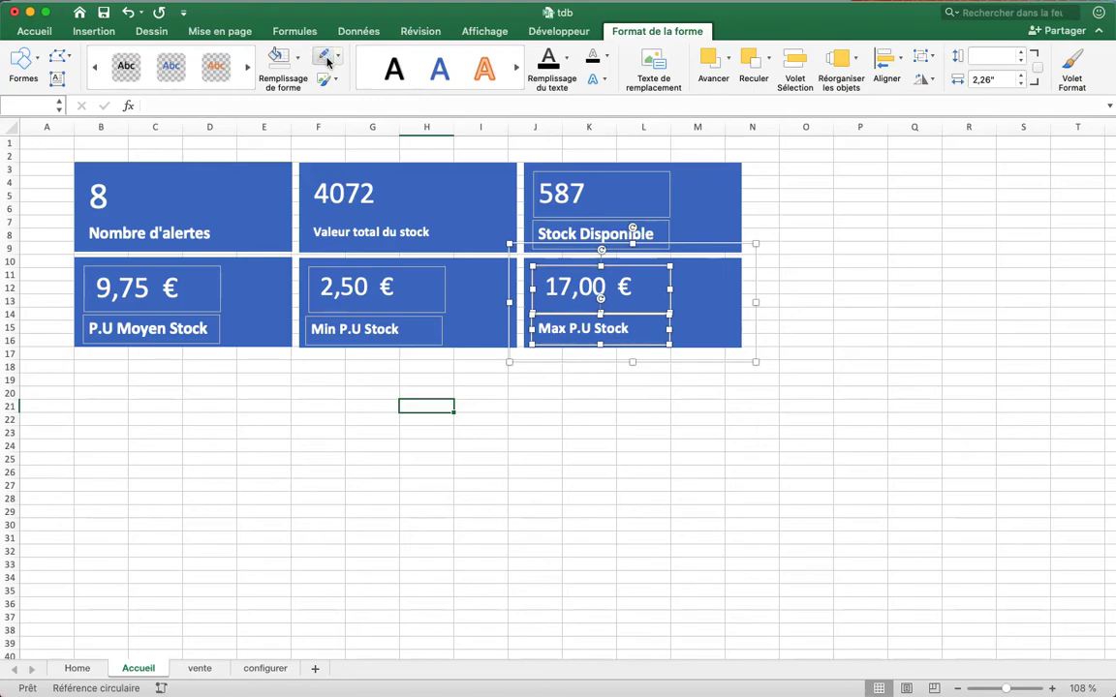
pyautogui.click(632, 182)
pyautogui.click(630, 176)
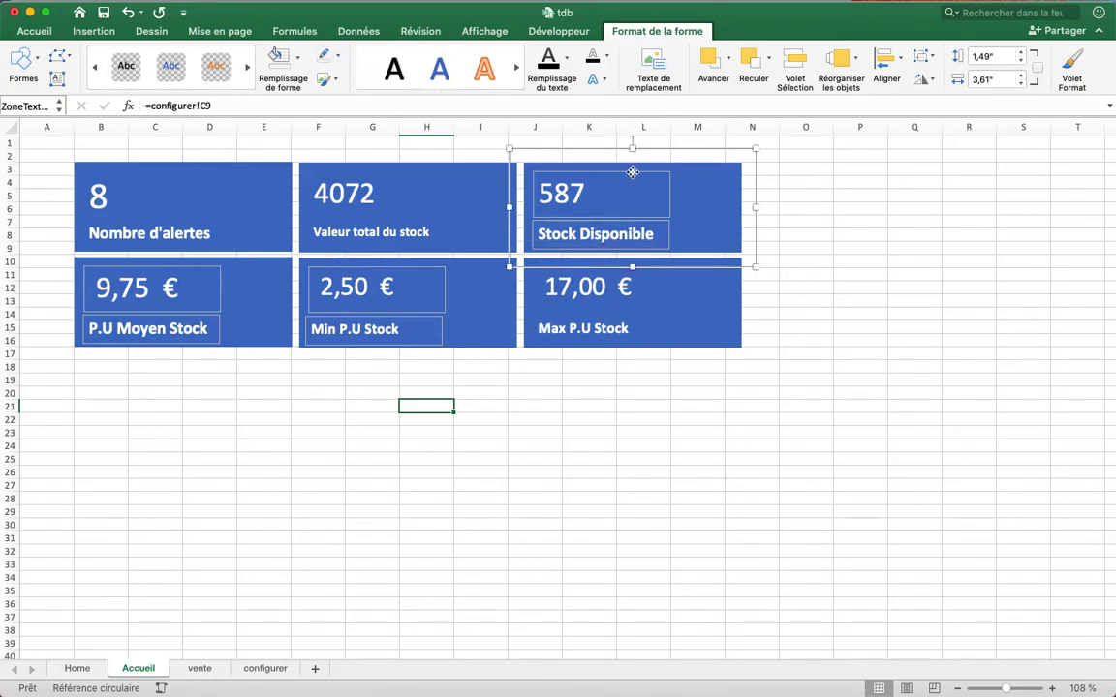
pyautogui.keyDown('shift'); pyautogui.click(666, 240); pyautogui.keyUp('shift')
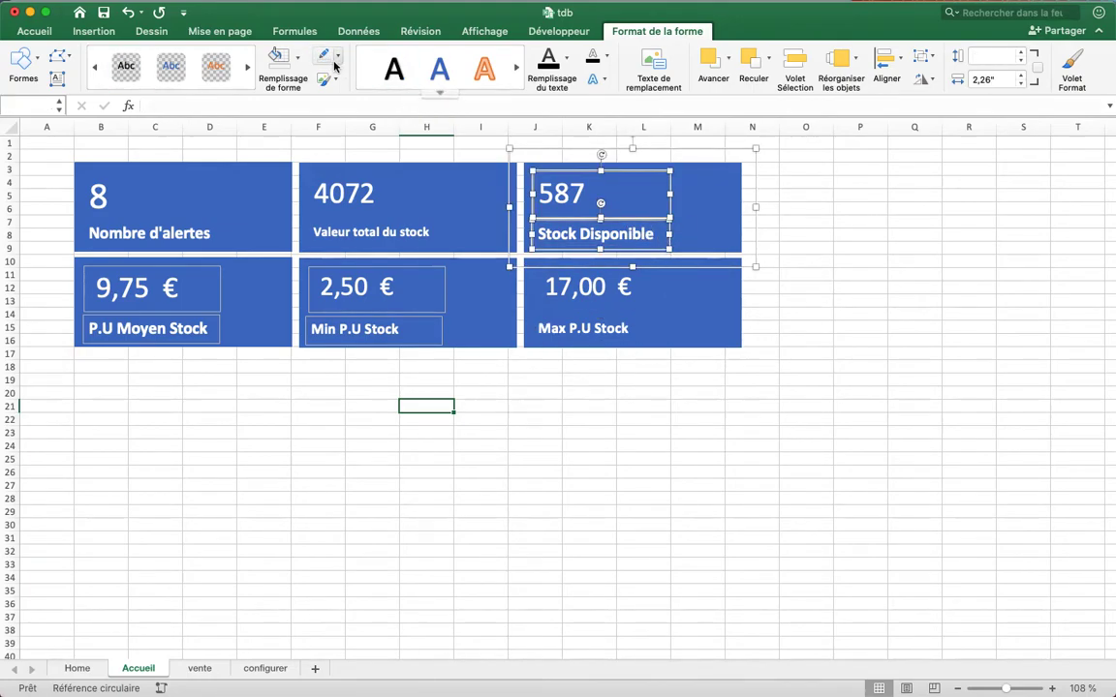
# - Remove the outlines from the value and label text boxes on the Min P.U Stock and P.U Moyen Stock cards
pyautogui.click(387, 281)
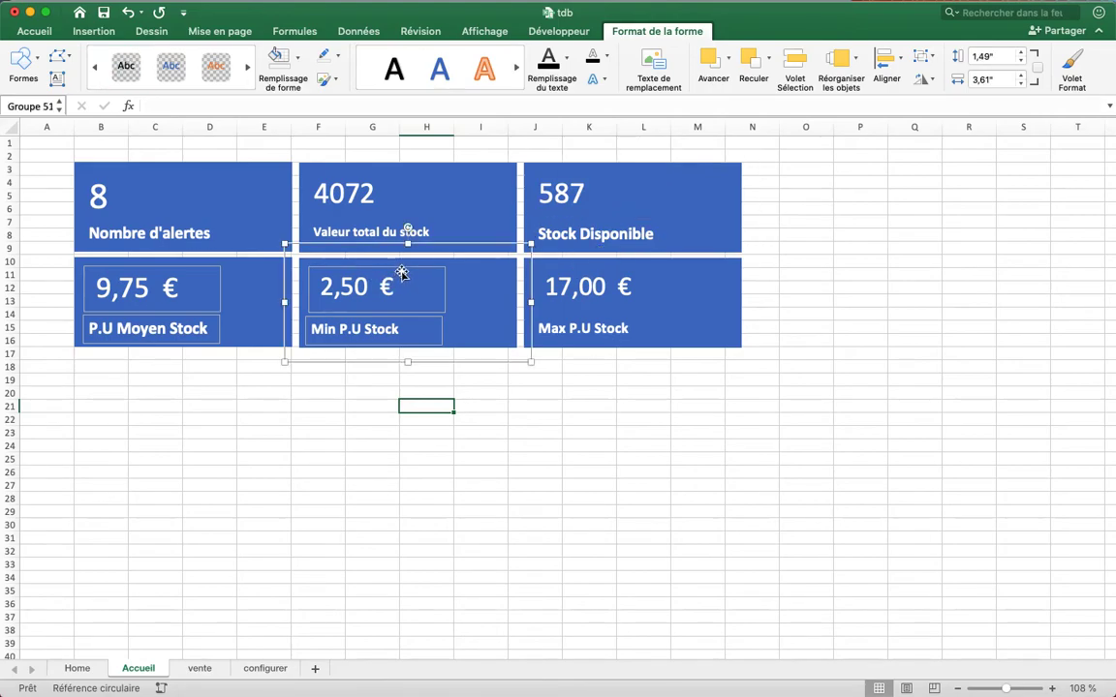
pyautogui.click(392, 283)
pyautogui.keyDown('shift'); pyautogui.click(417, 322); pyautogui.keyUp('shift')
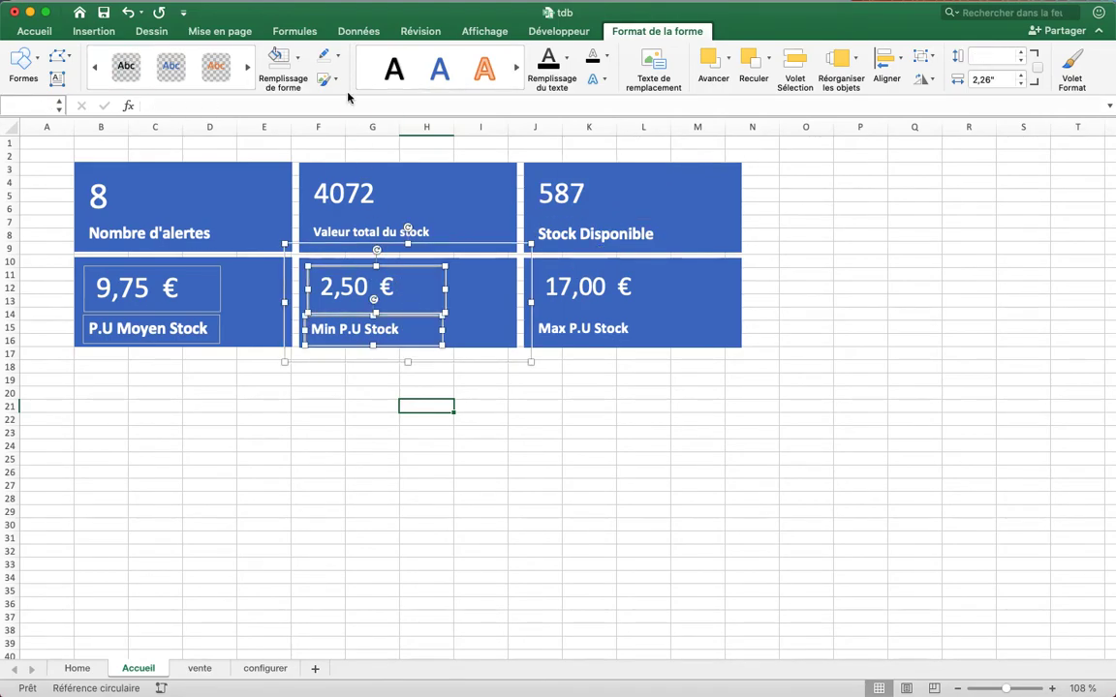
pyautogui.click(181, 244)
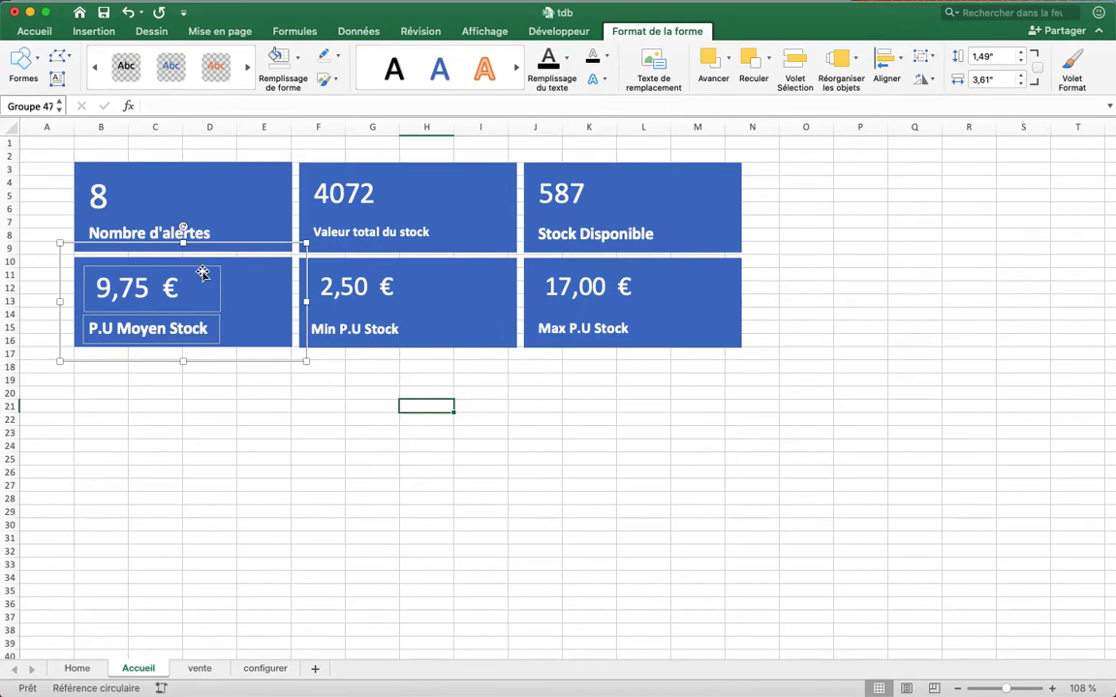
pyautogui.click(190, 276)
pyautogui.keyDown('shift'); pyautogui.click(214, 333); pyautogui.keyUp('shift')
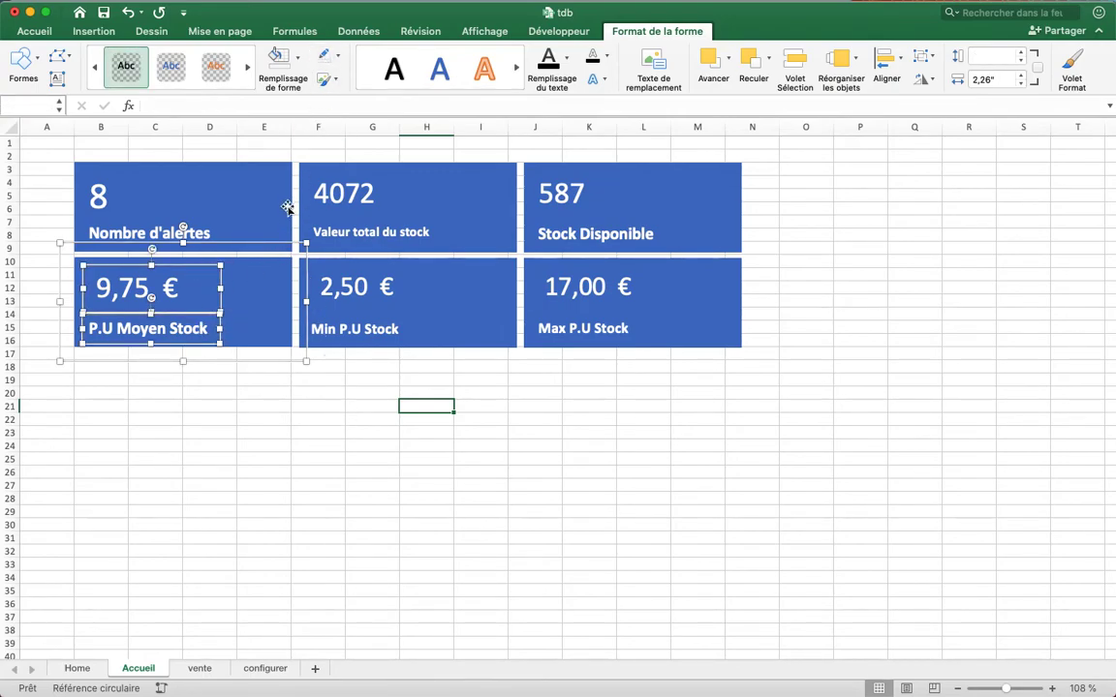
# - Fill the background rectangle of the Valeur total du stock card with orange
pyautogui.click(256, 184)
pyautogui.click(416, 175)
pyautogui.click(431, 170)
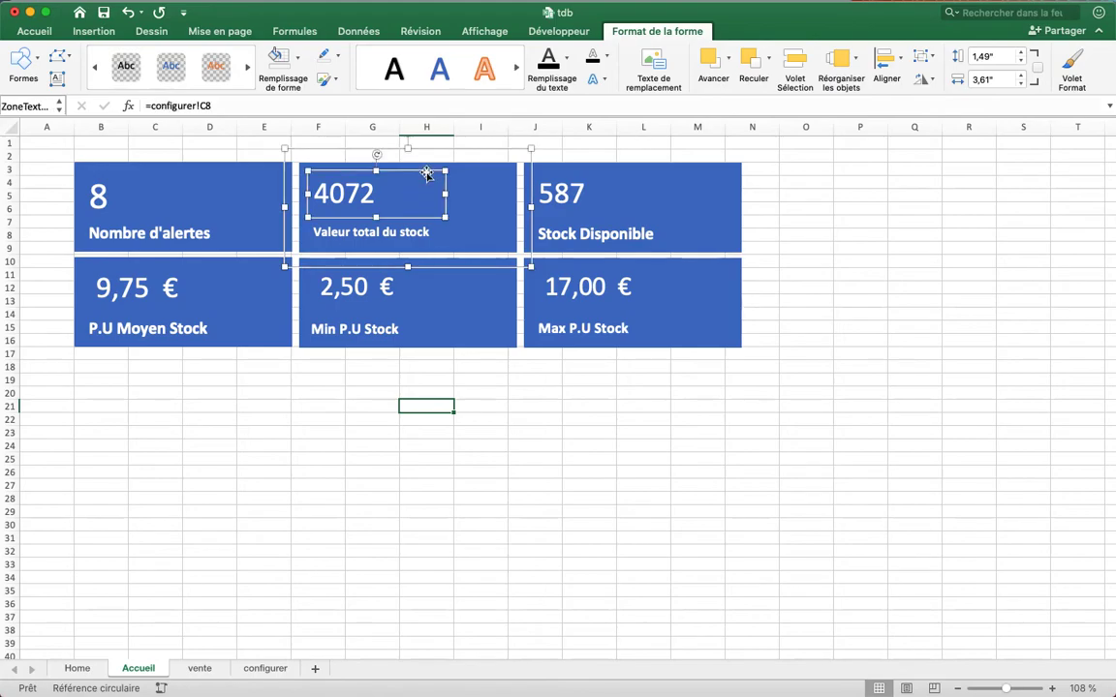
pyautogui.click(497, 198)
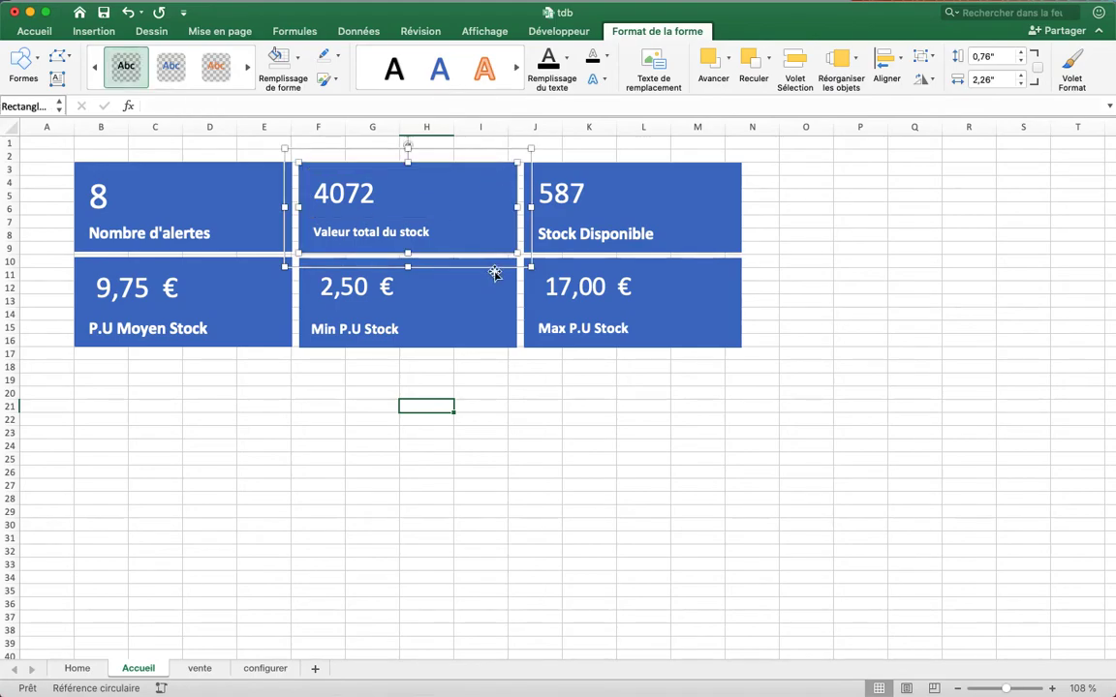
pyautogui.click(296, 56)
pyautogui.click(355, 155)
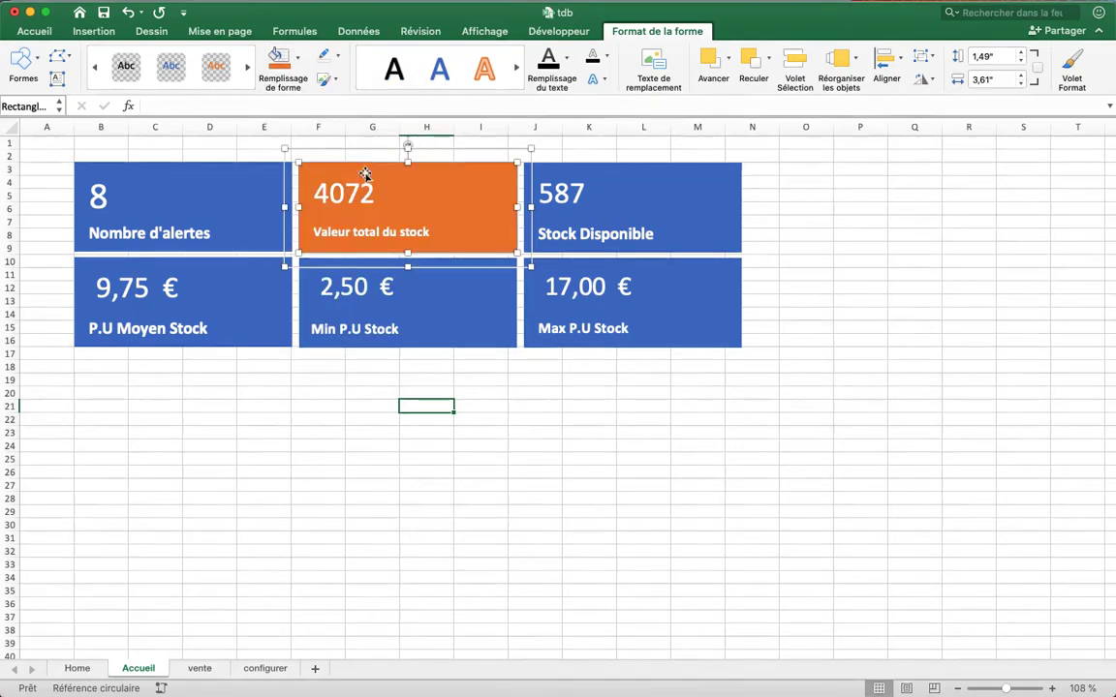
# - Fill the background rectangle of the Stock Disponible card with the standard light green
pyautogui.click(619, 199)
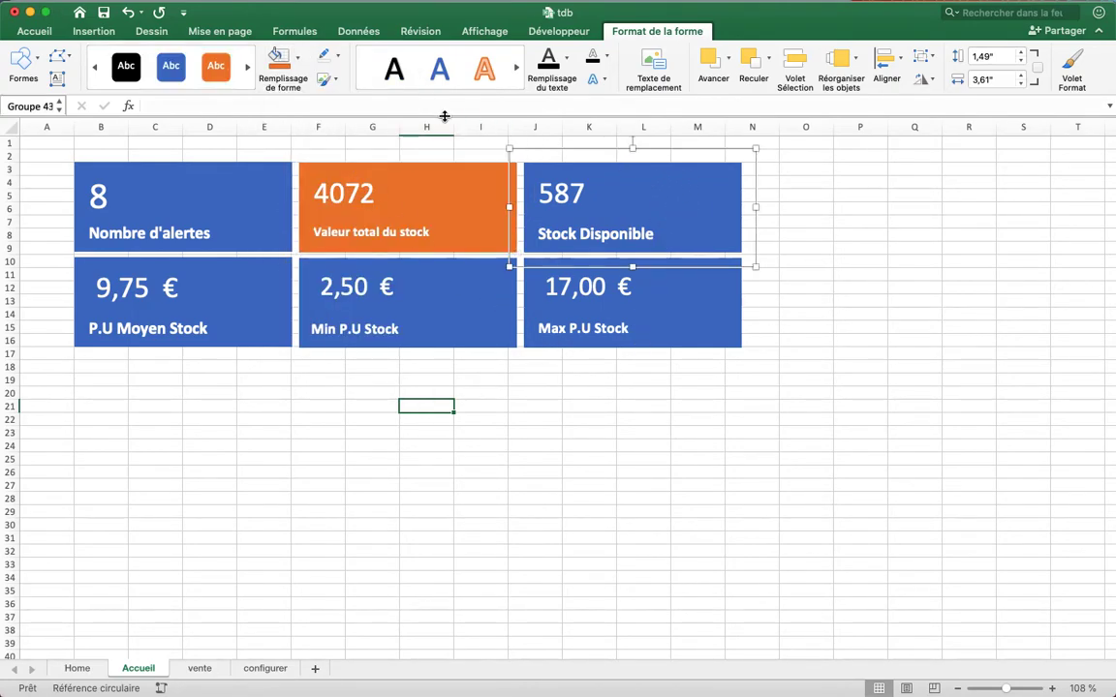
pyautogui.click(579, 164)
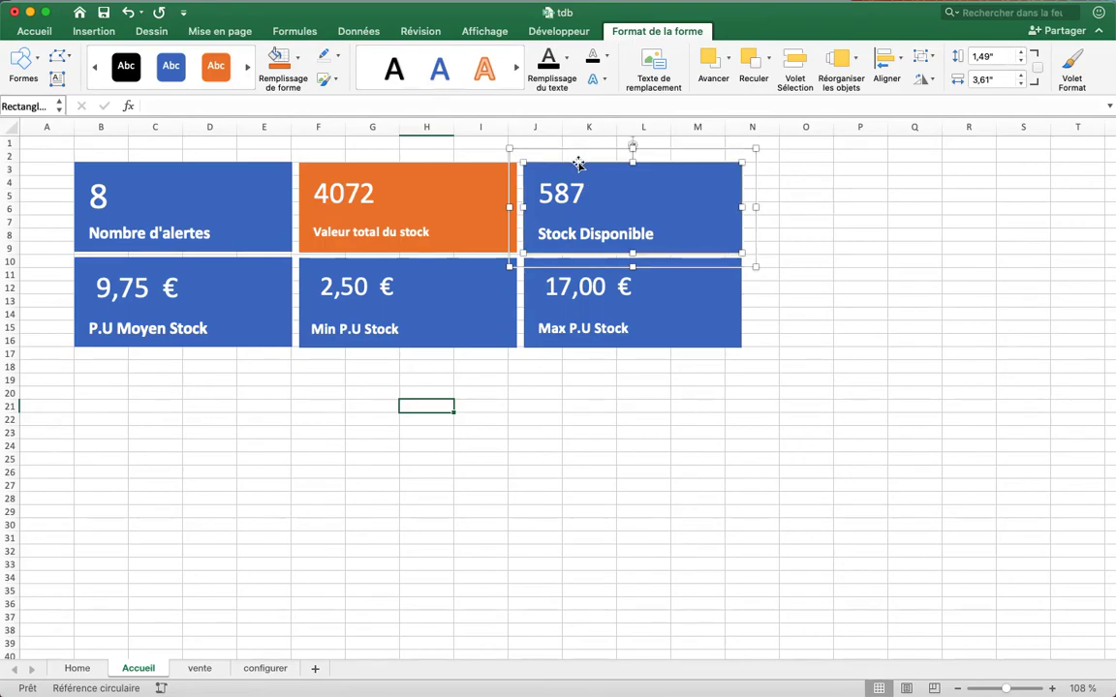
pyautogui.click(296, 57)
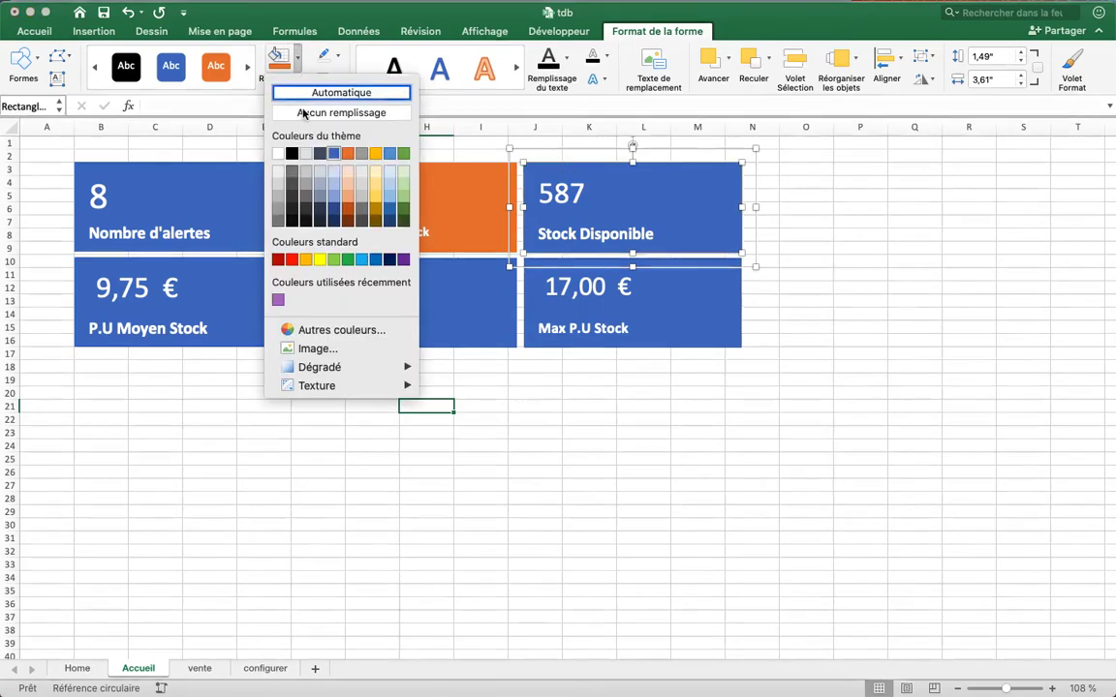
pyautogui.click(333, 259)
# - Fill the background rectangle of the Max P.U Stock card with a light blue theme shade
pyautogui.click(711, 300)
pyautogui.click(711, 260)
pyautogui.click(298, 55)
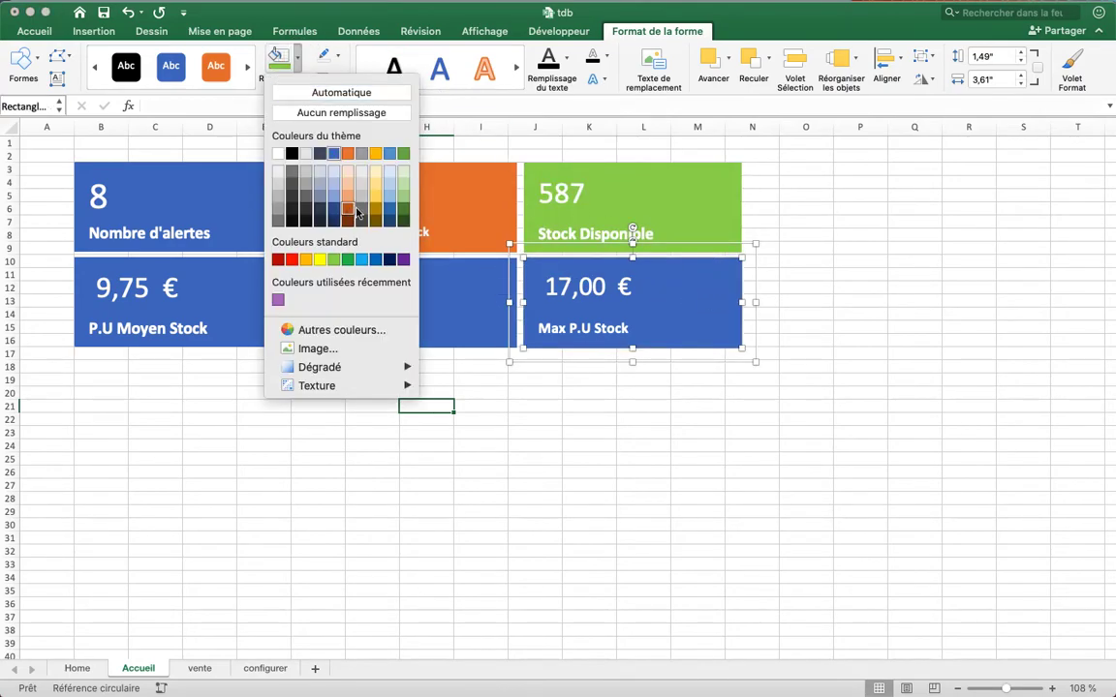
pyautogui.click(350, 186)
# - Fill the background rectangle of the Min P.U Stock card with the recently used purple
pyautogui.click(470, 279)
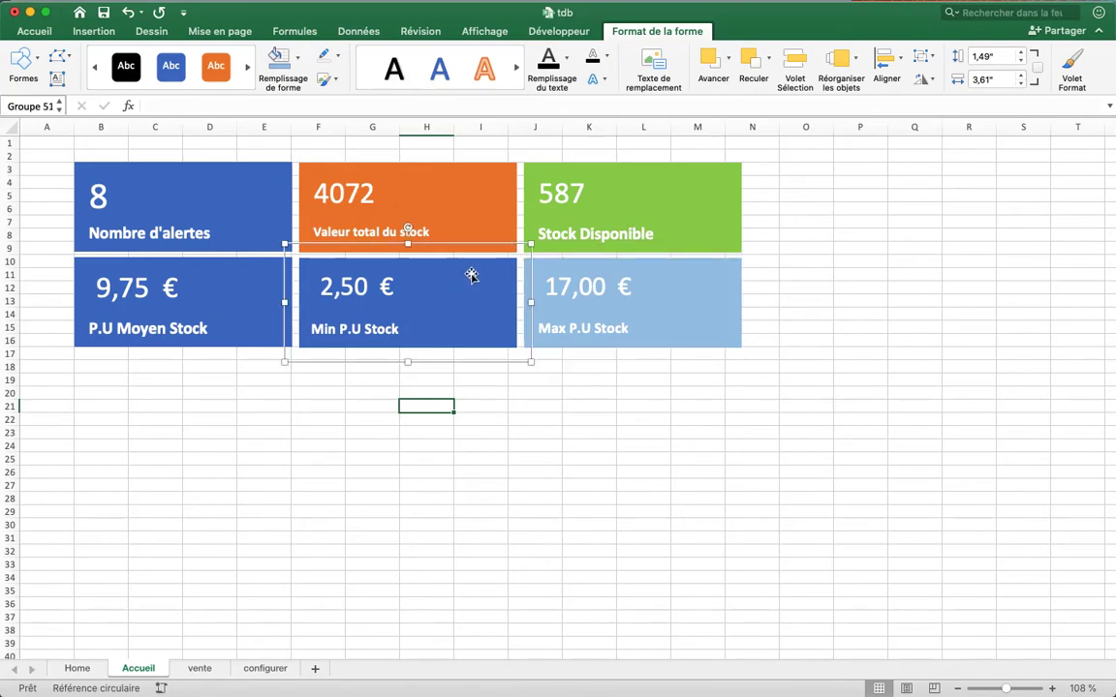
pyautogui.click(471, 277)
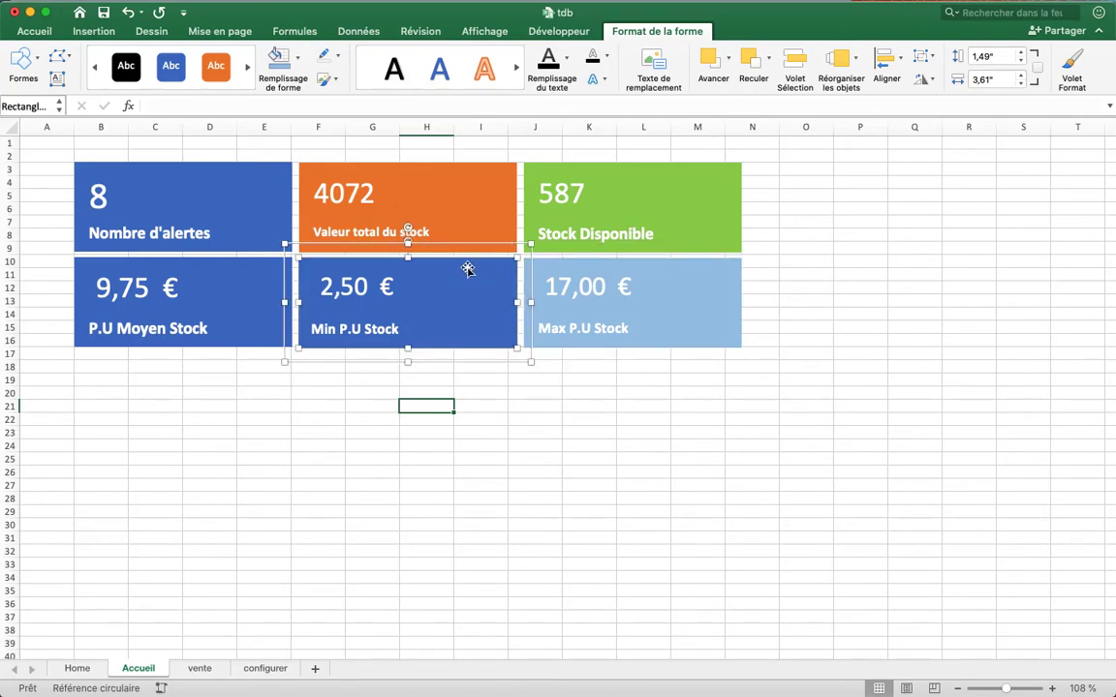
pyautogui.click(300, 60)
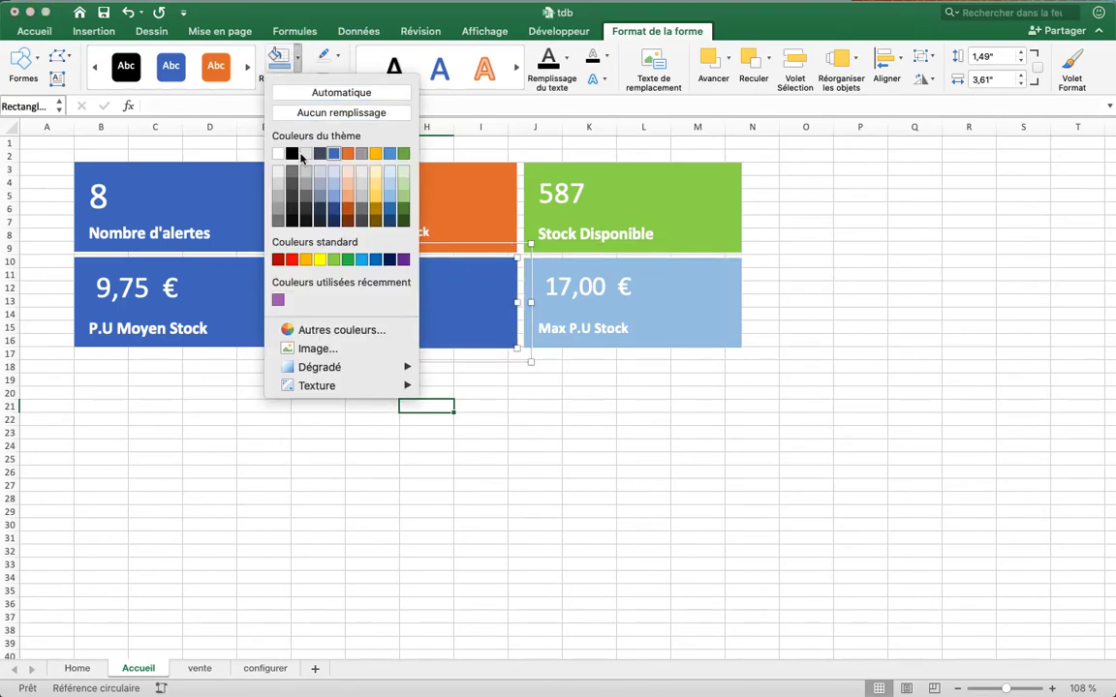
pyautogui.click(277, 300)
# - Fill the background rectangle of the P.U Moyen Stock card with a light yellow theme shade and deselect it
pyautogui.click(272, 301)
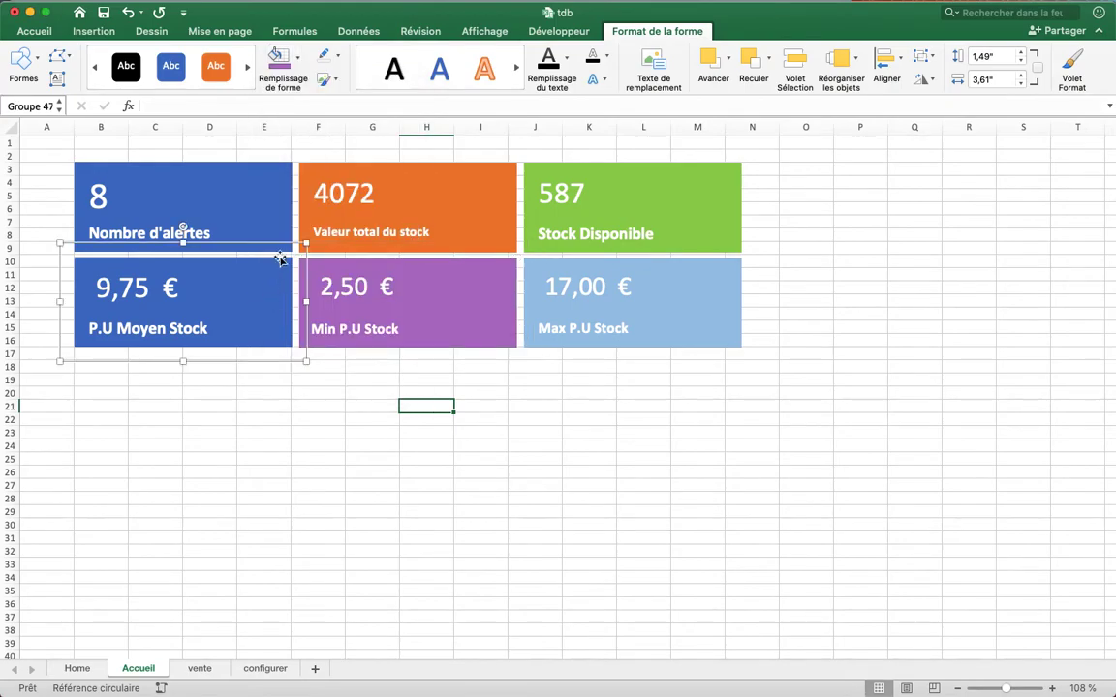
pyautogui.click(279, 263)
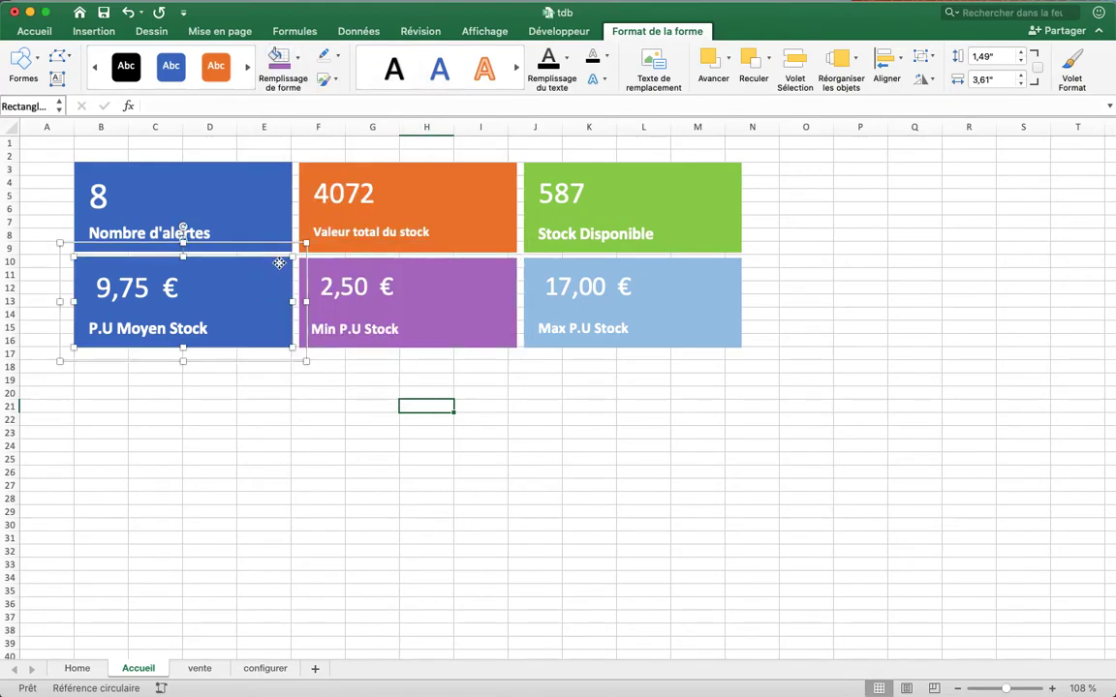
pyautogui.click(300, 59)
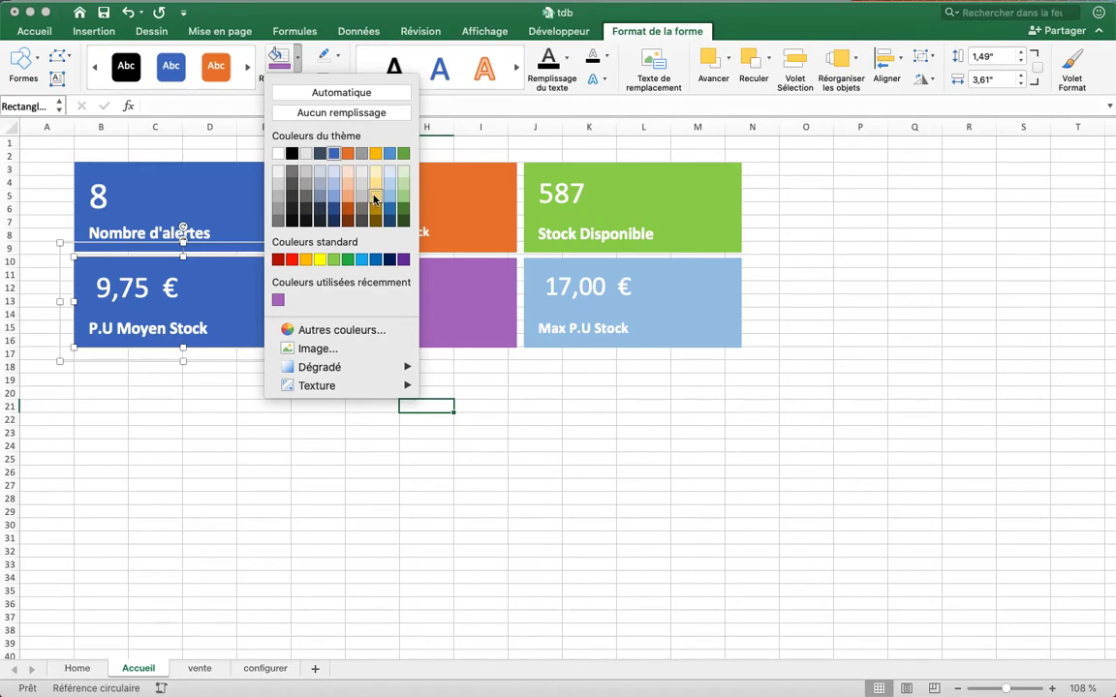
pyautogui.click(375, 192)
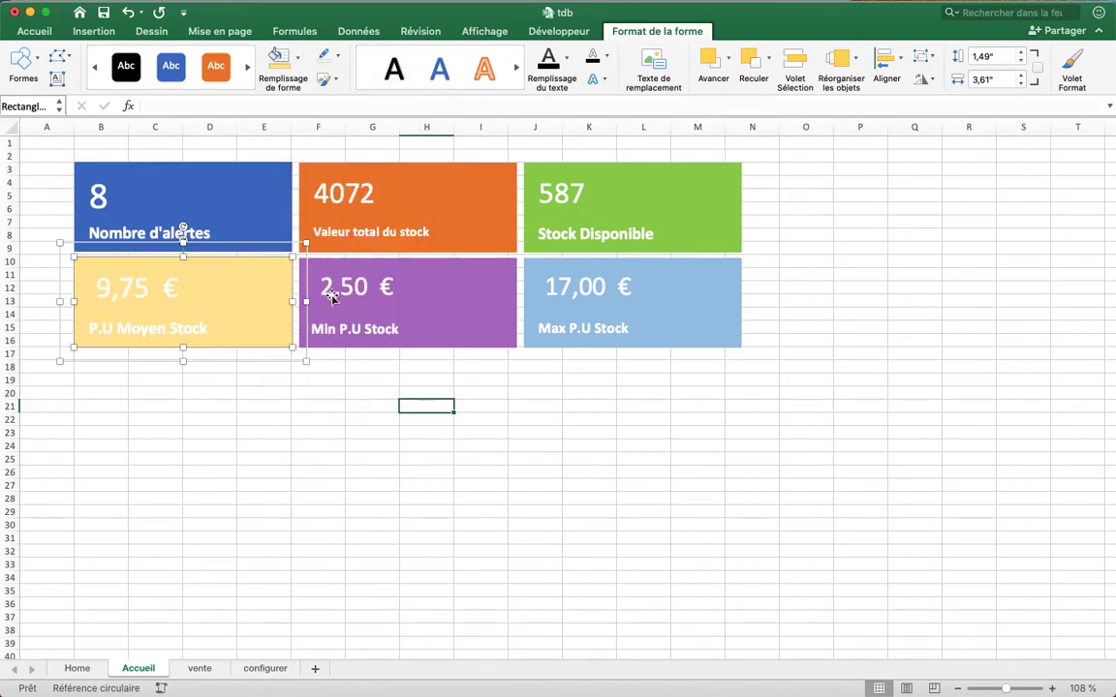
pyautogui.click(272, 416)
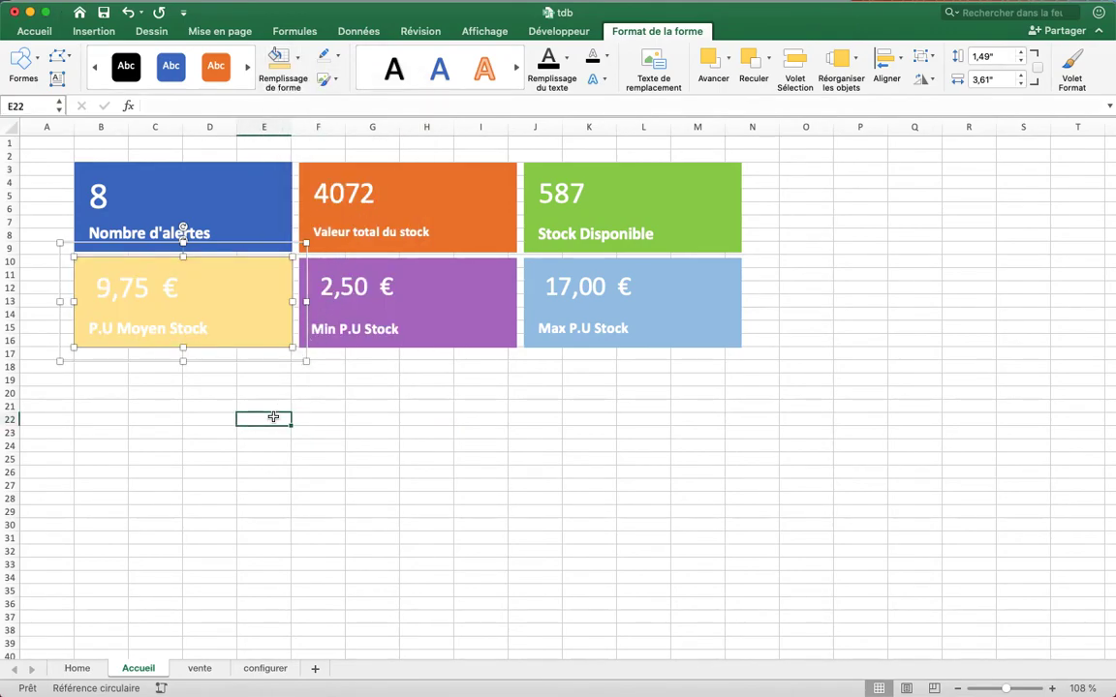
pyautogui.click(465, 455)
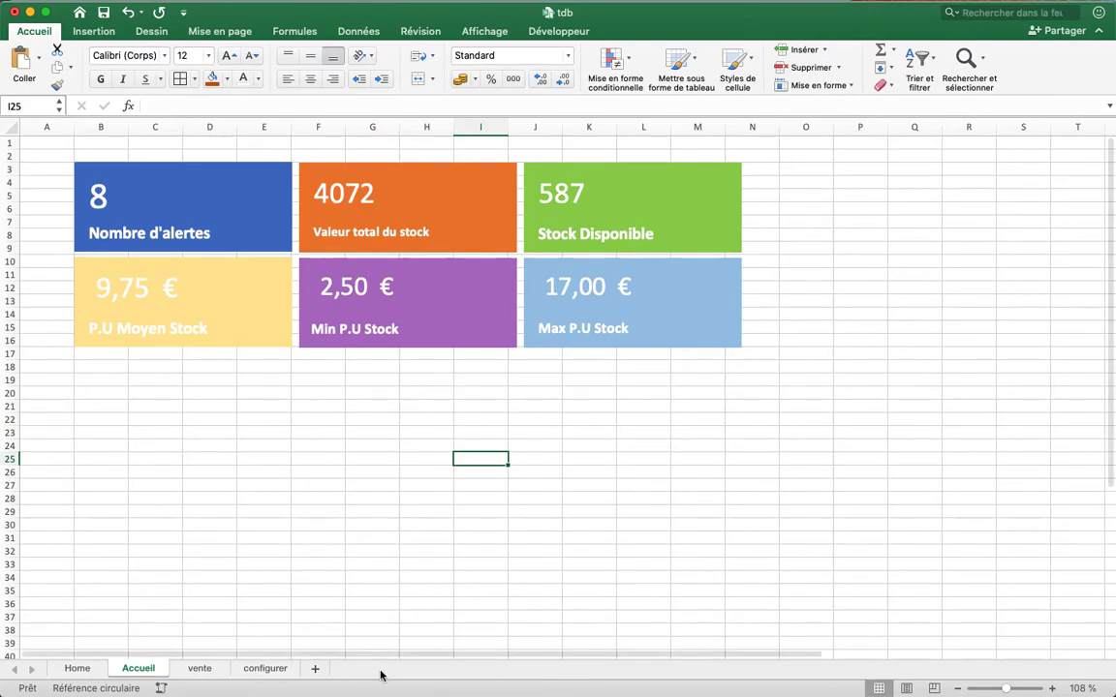
# - Search the icon library for "atte" and insert the traffic cone icon on the Accueil sheet
pyautogui.click(1010, 689)
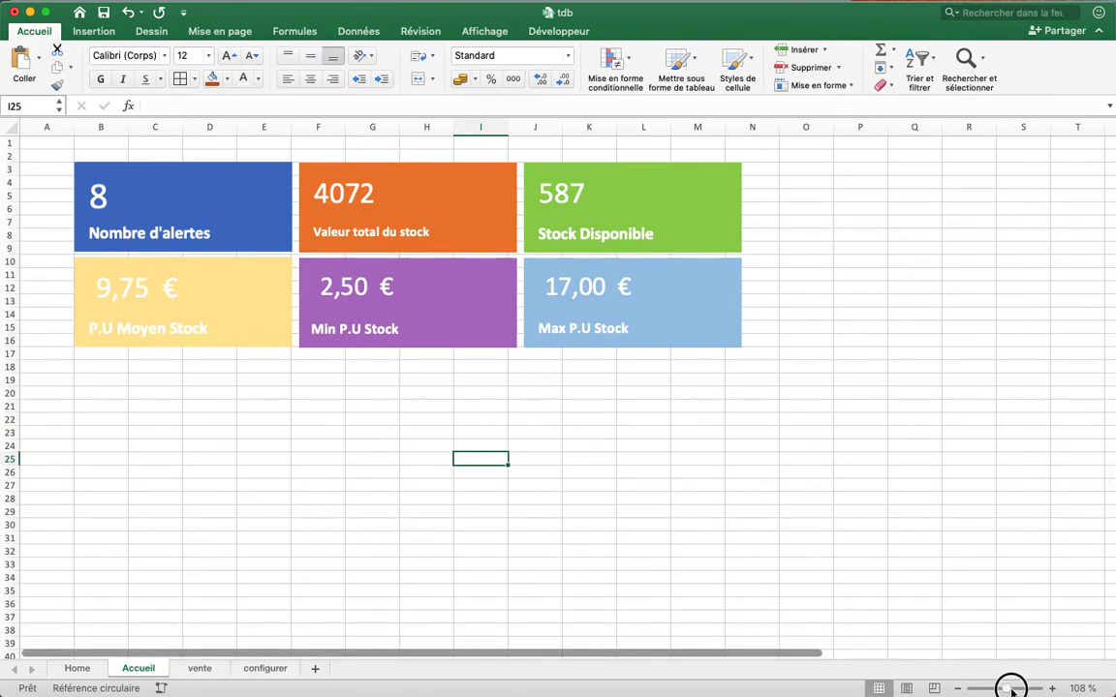
pyautogui.moveTo(1010, 689); pyautogui.dragTo(1017, 693)
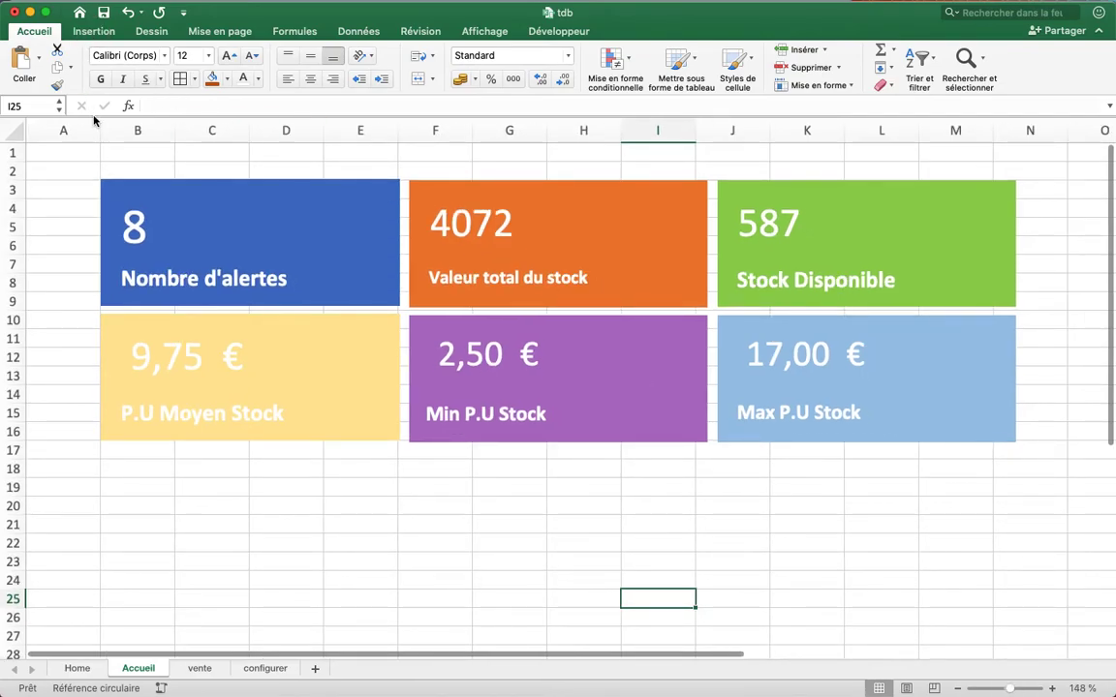
pyautogui.click(93, 31)
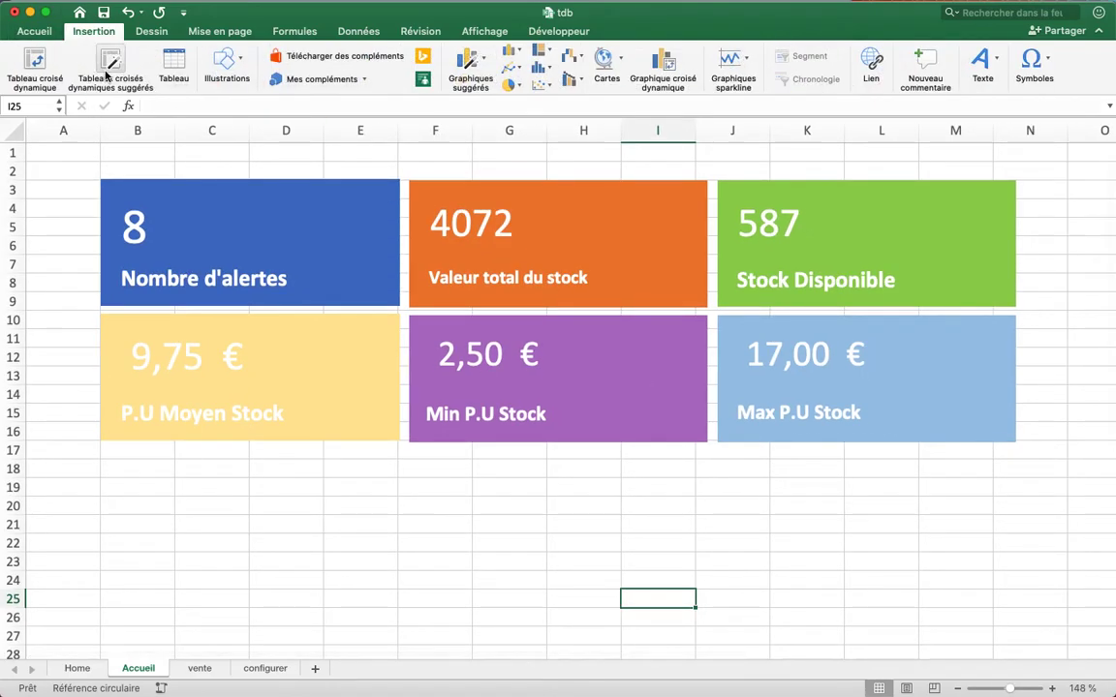
pyautogui.click(223, 64)
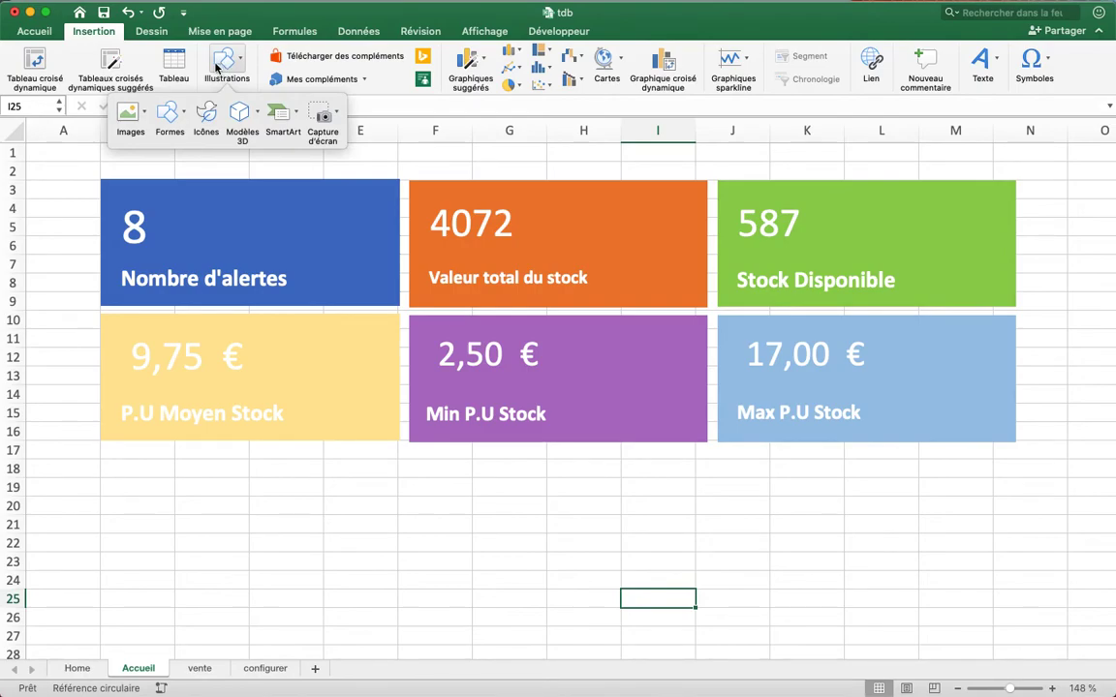
pyautogui.click(207, 117)
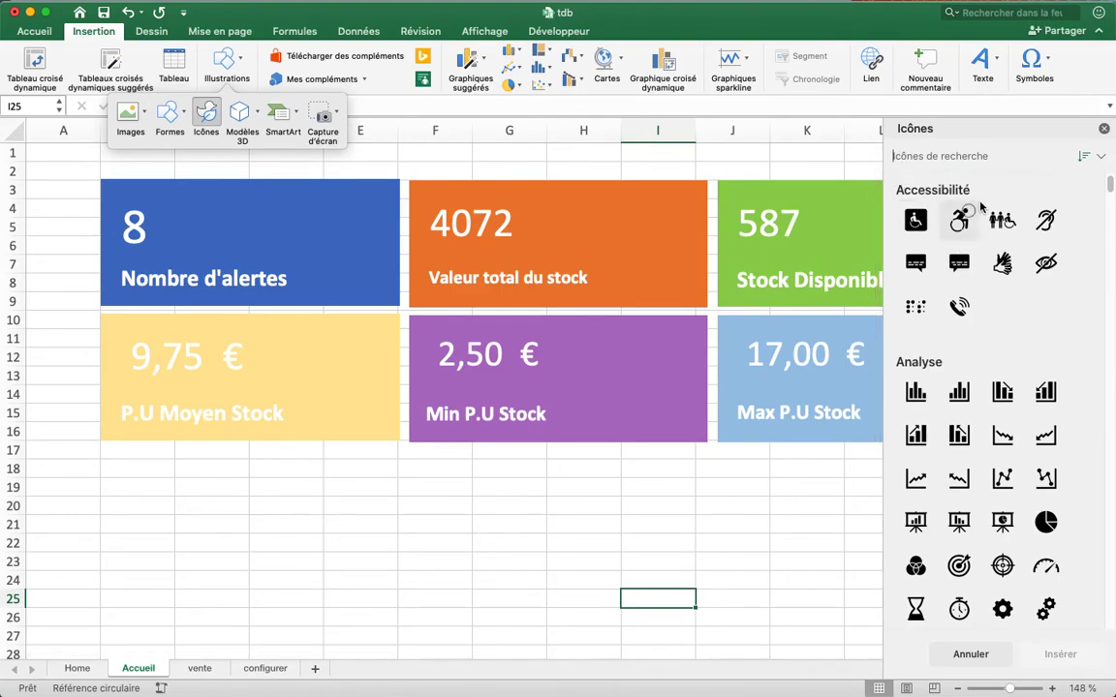
pyautogui.write('atte')
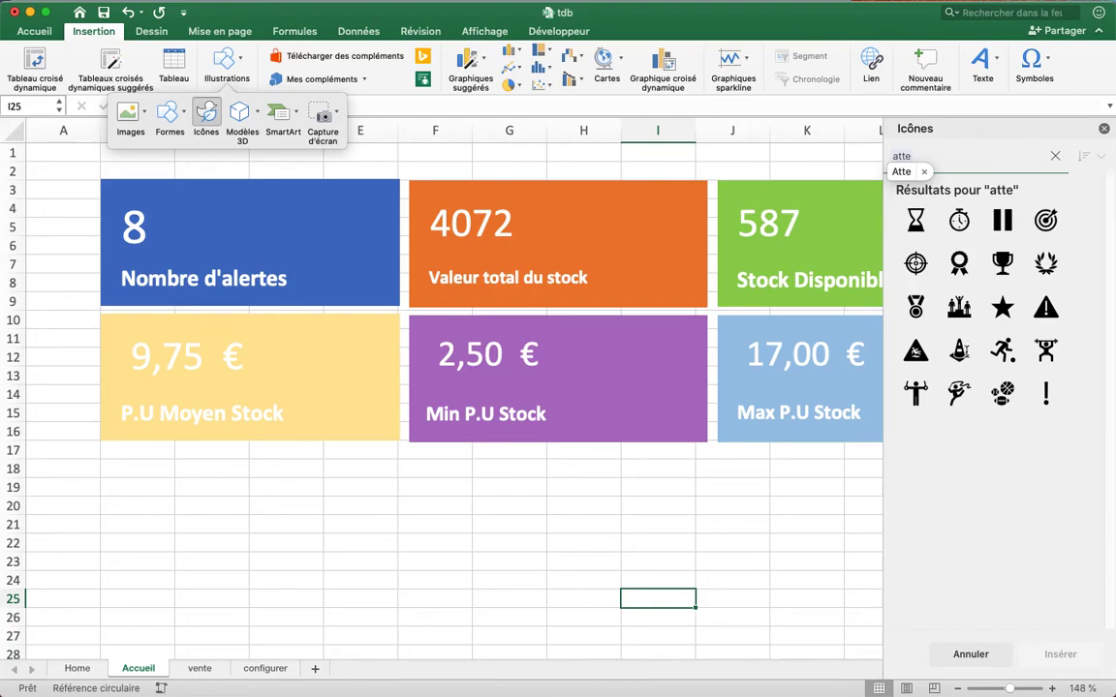
pyautogui.click(959, 350)
pyautogui.click(1082, 666)
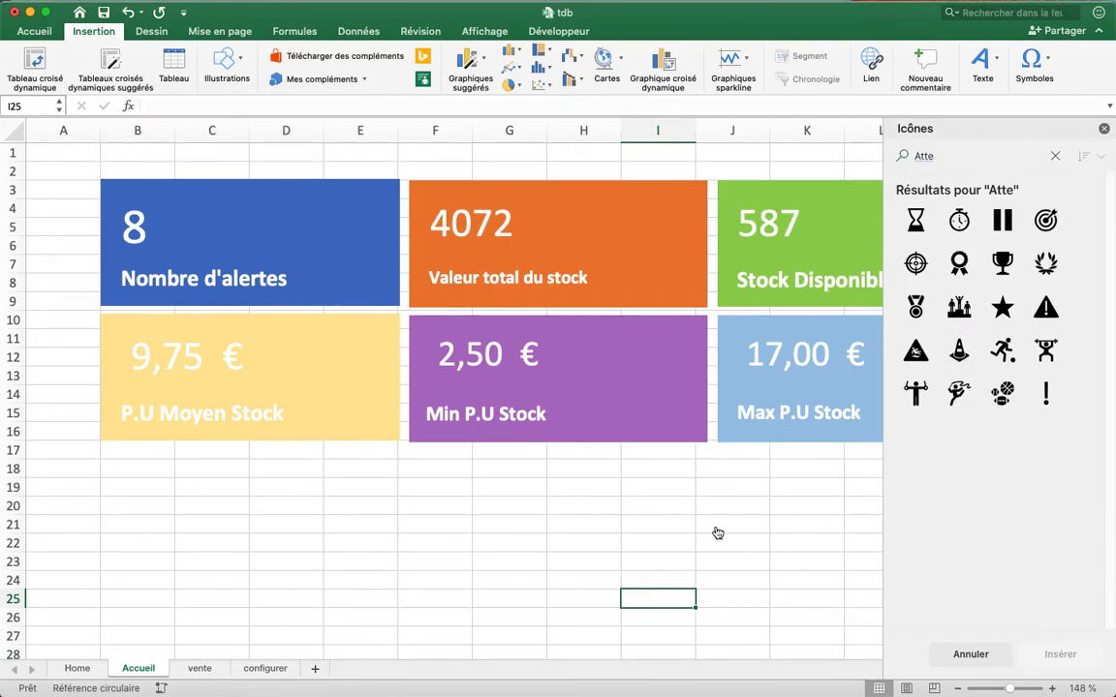
# - Place the traffic cone icon in the Nombre d'alertes card and fill it with a light blue theme shade
pyautogui.moveTo(630, 625); pyautogui.dragTo(312, 229)
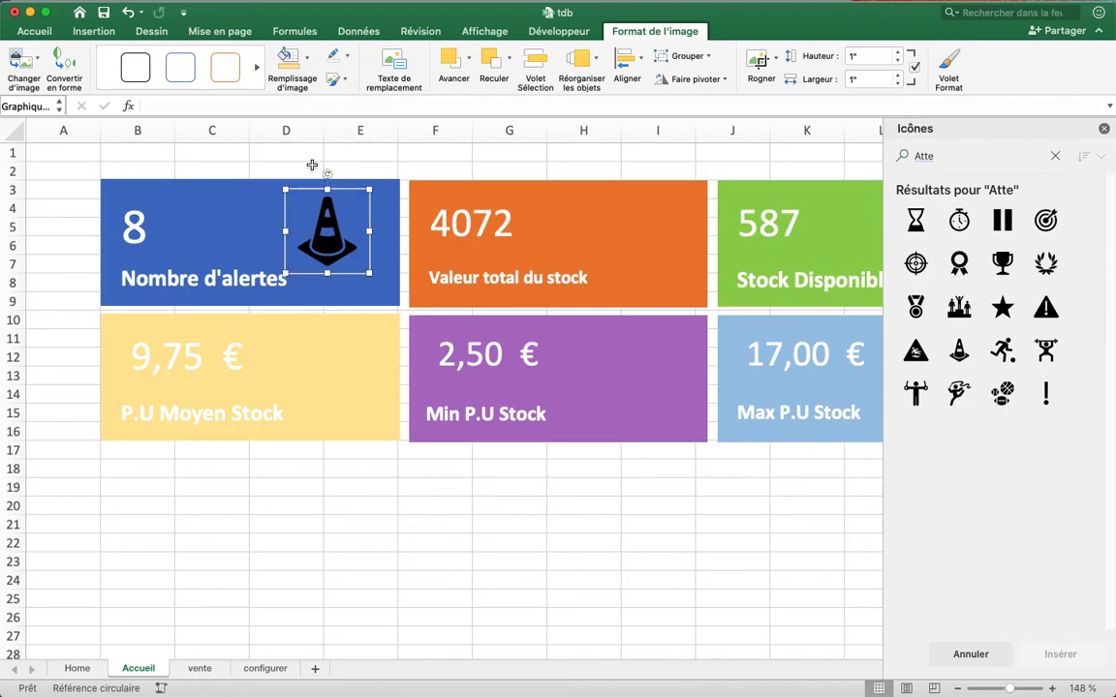
pyautogui.click(308, 59)
pyautogui.click(345, 172)
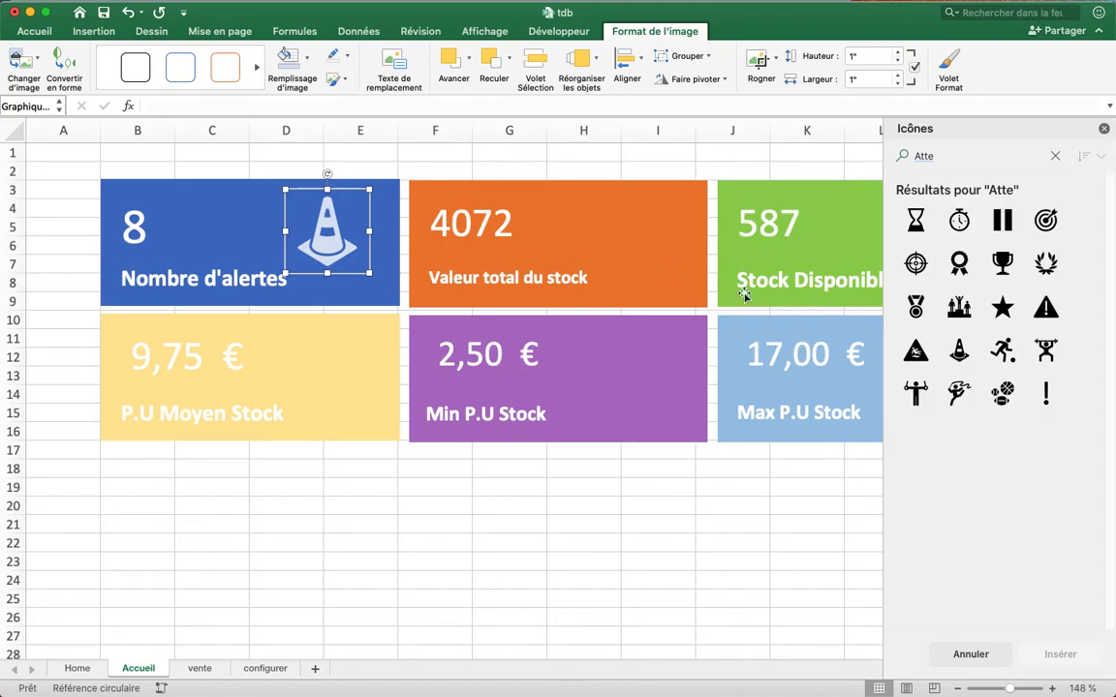
pyautogui.click(995, 159)
pyautogui.write('pognon')
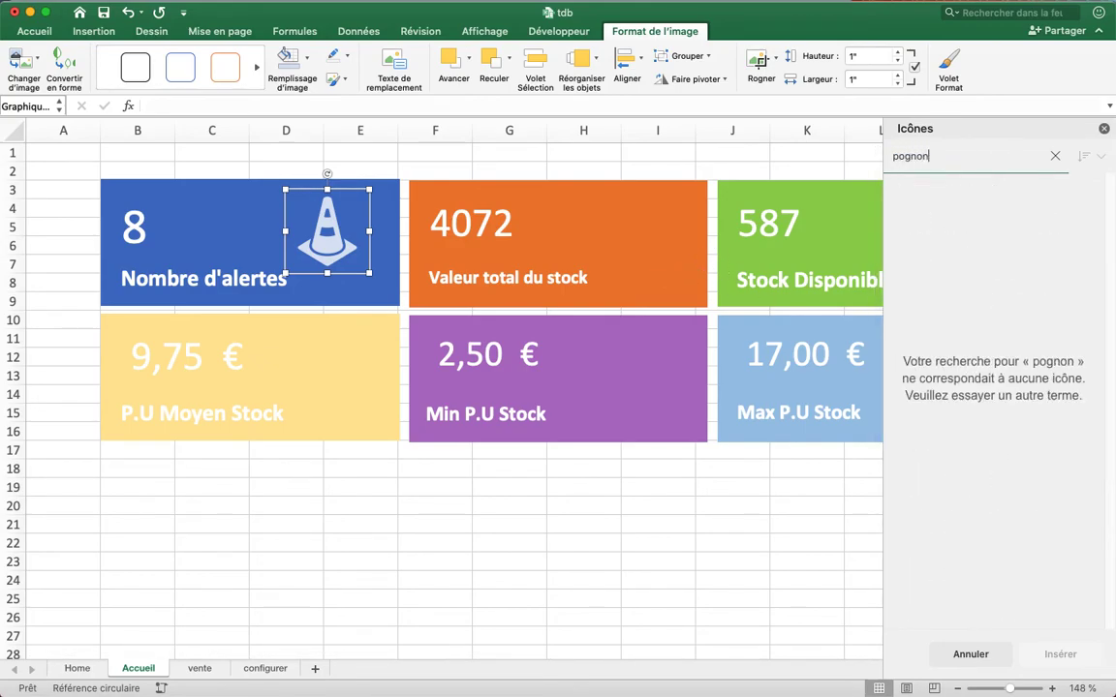
pyautogui.press('BackSpace')
pyautogui.press('BackSpace')
pyautogui.press('BackSpace')
pyautogui.press('BackSpace')
pyautogui.press('BackSpace')
pyautogui.press('BackSpace')
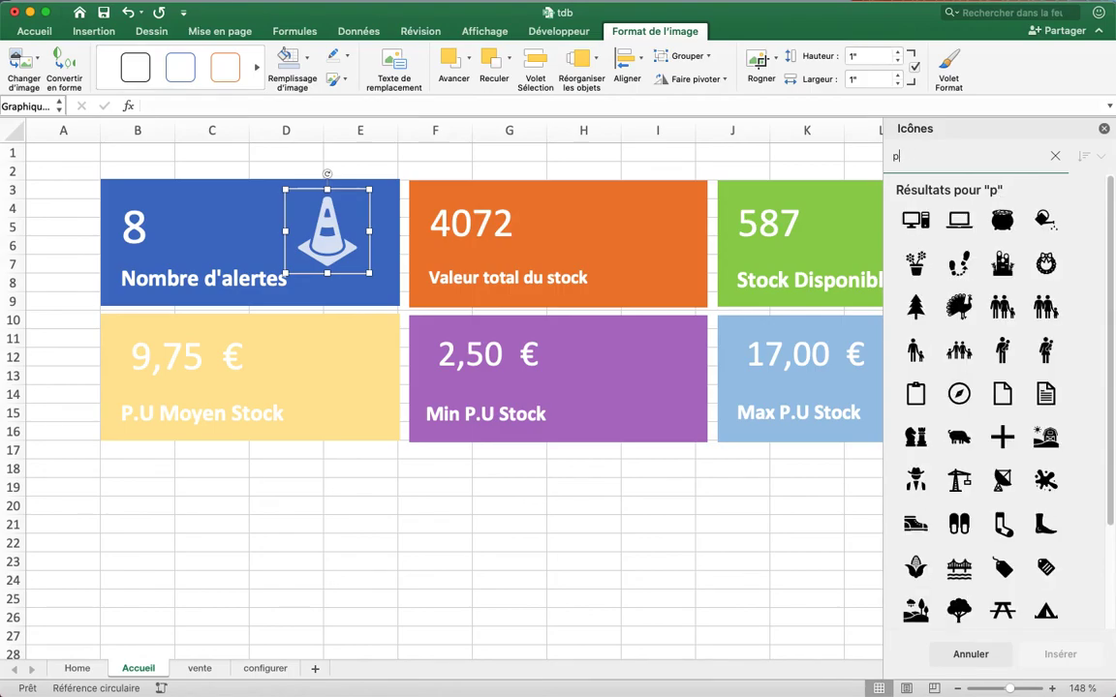
# - Search the icon library for "argent" and insert the bank card icon
pyautogui.write('argent')
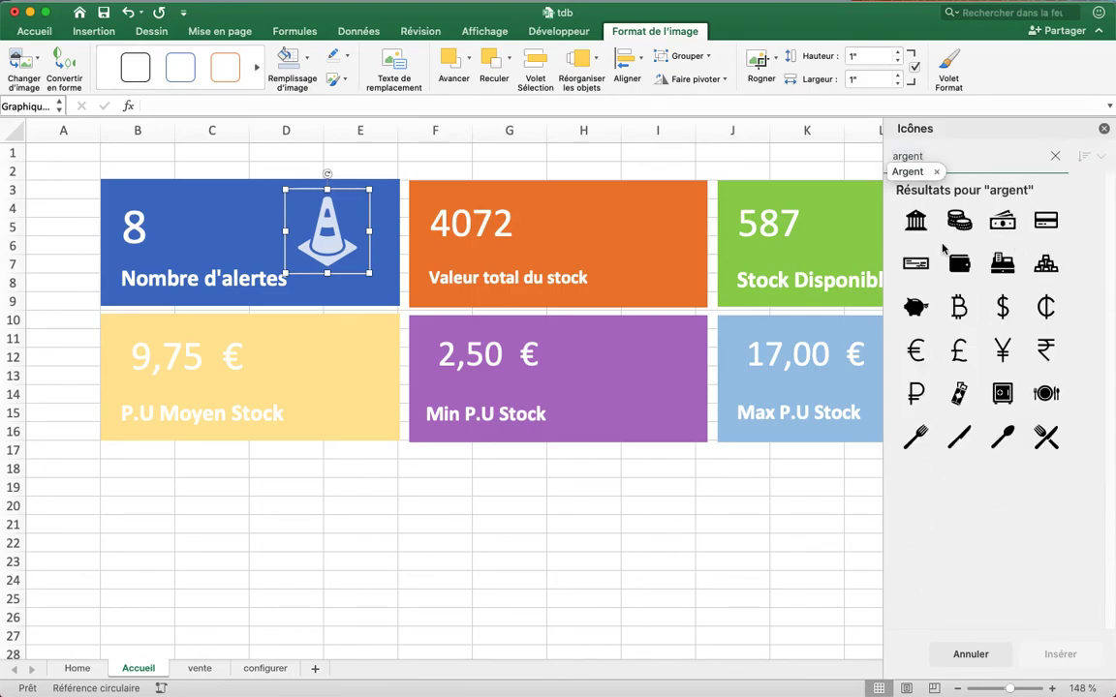
pyautogui.press('Return')
pyautogui.click(1046, 221)
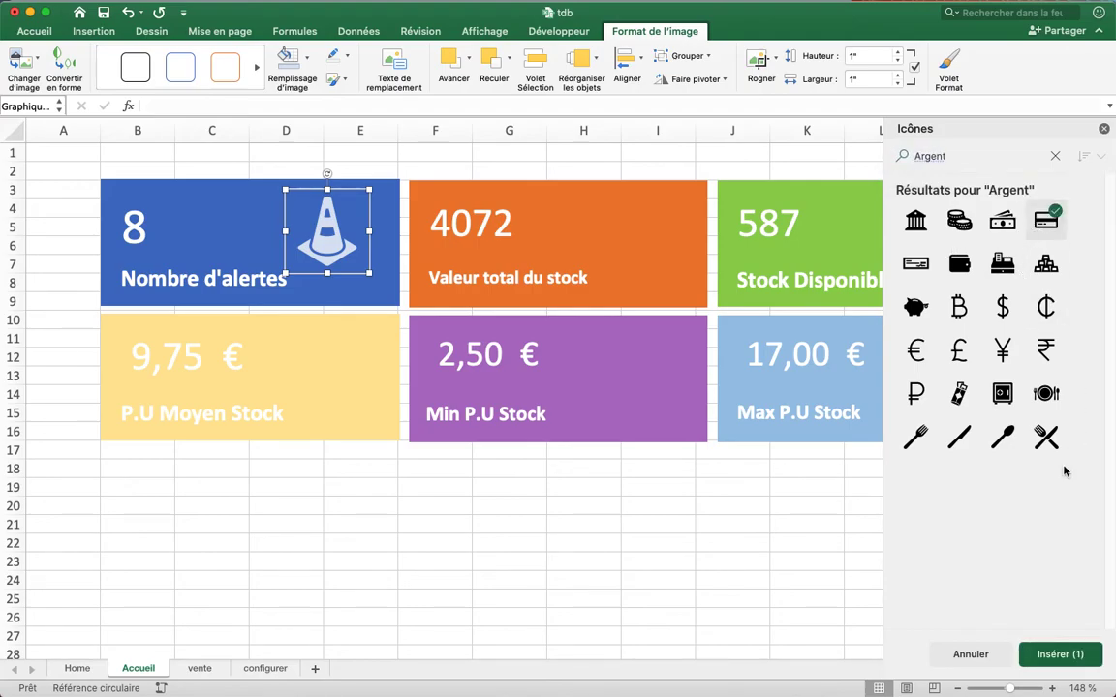
pyautogui.click(1060, 655)
# - Place the bank card icon, tilted clockwise, in the Valeur total du stock card, fill it with a light orange theme shade, and close the icon library
pyautogui.moveTo(675, 613); pyautogui.dragTo(643, 181)
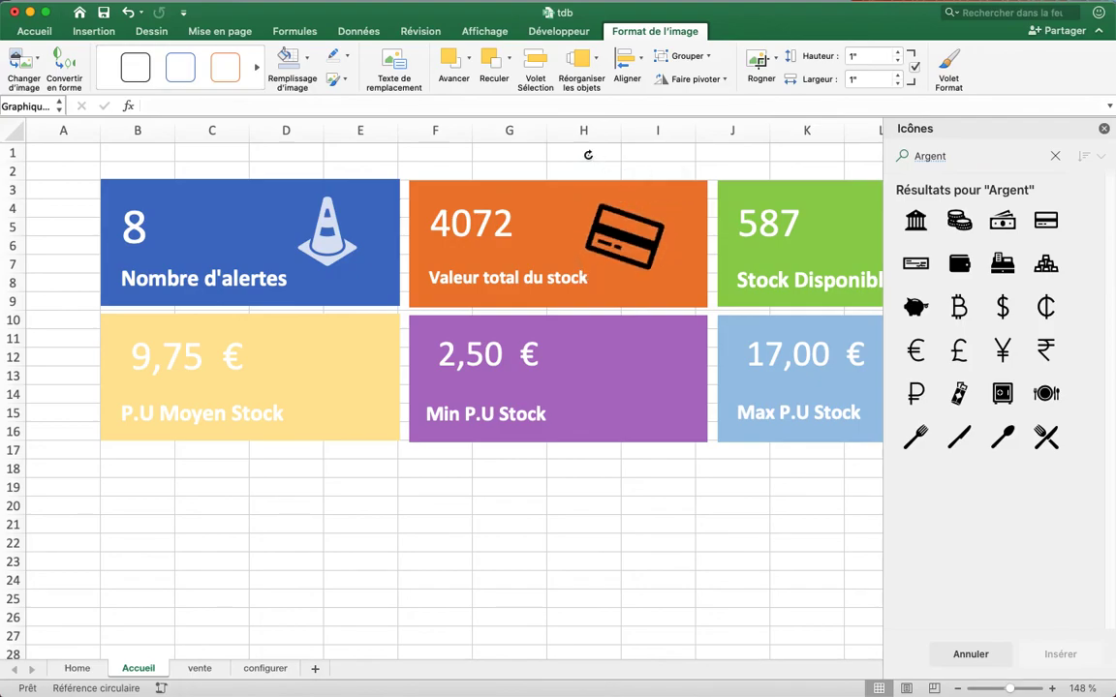
pyautogui.click(308, 58)
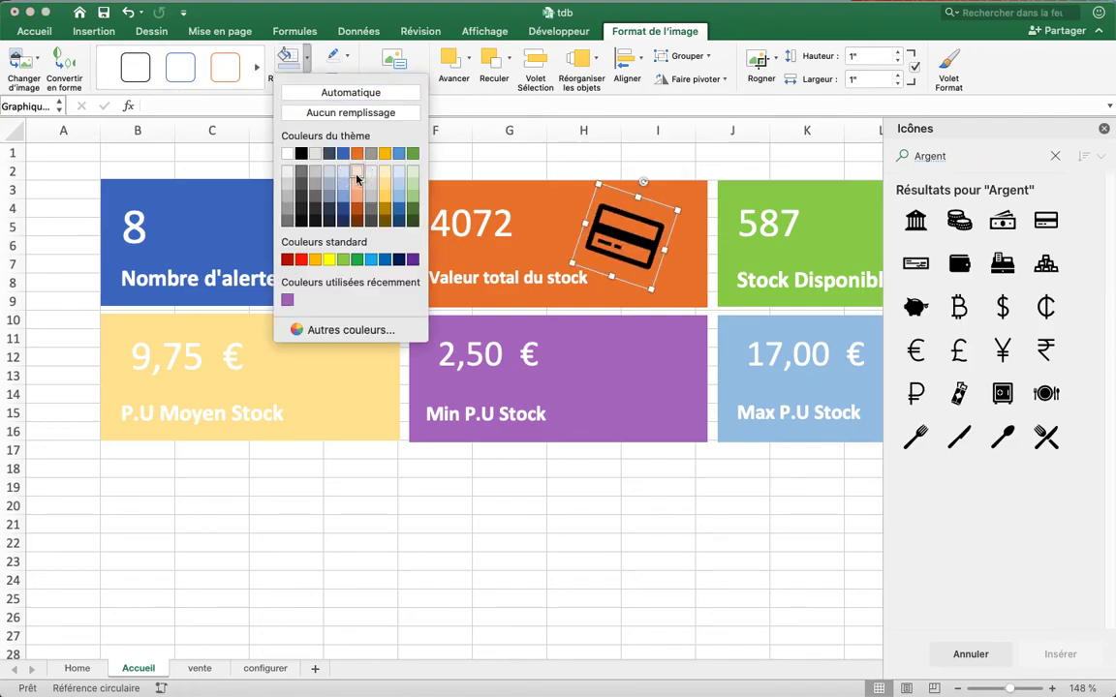
pyautogui.click(356, 182)
pyautogui.click(581, 544)
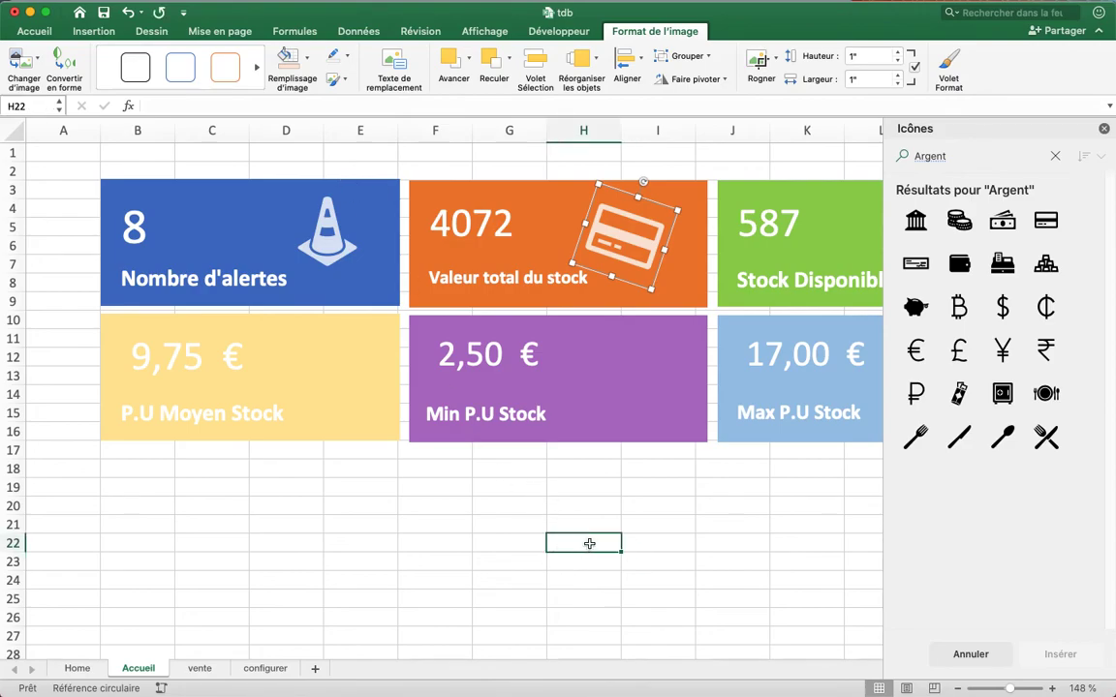
pyautogui.click(723, 525)
pyautogui.click(1103, 129)
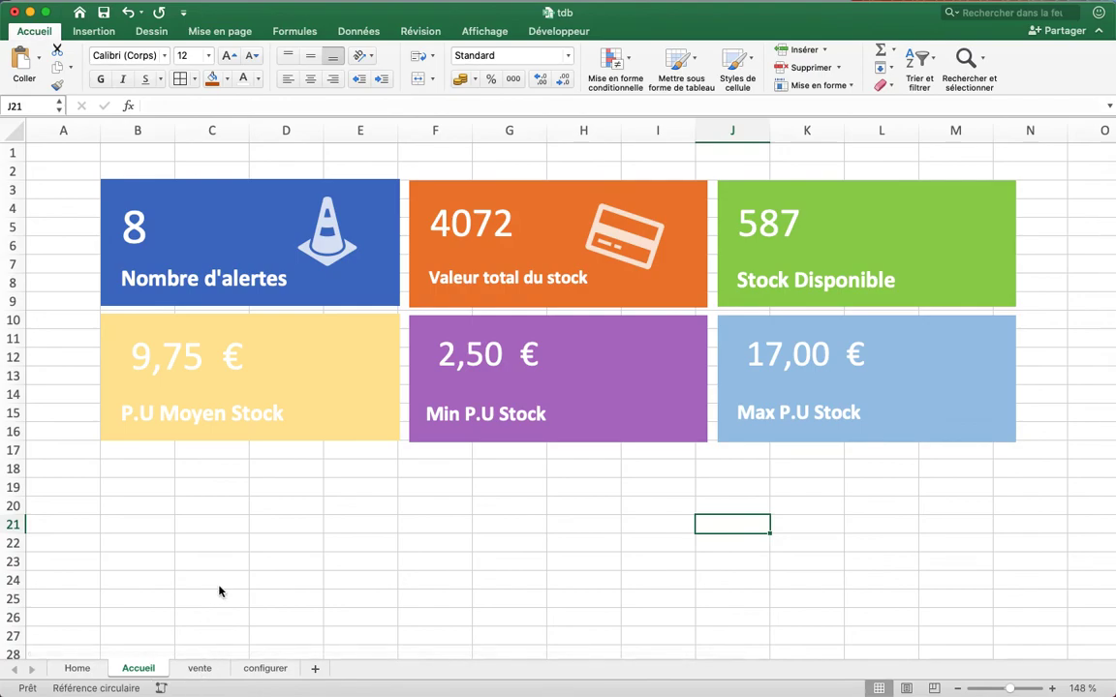
# - On the vente sheet, set the Stock values of Art. 2 through Art. 10 (C3:C11) to 1
pyautogui.click(283, 380)
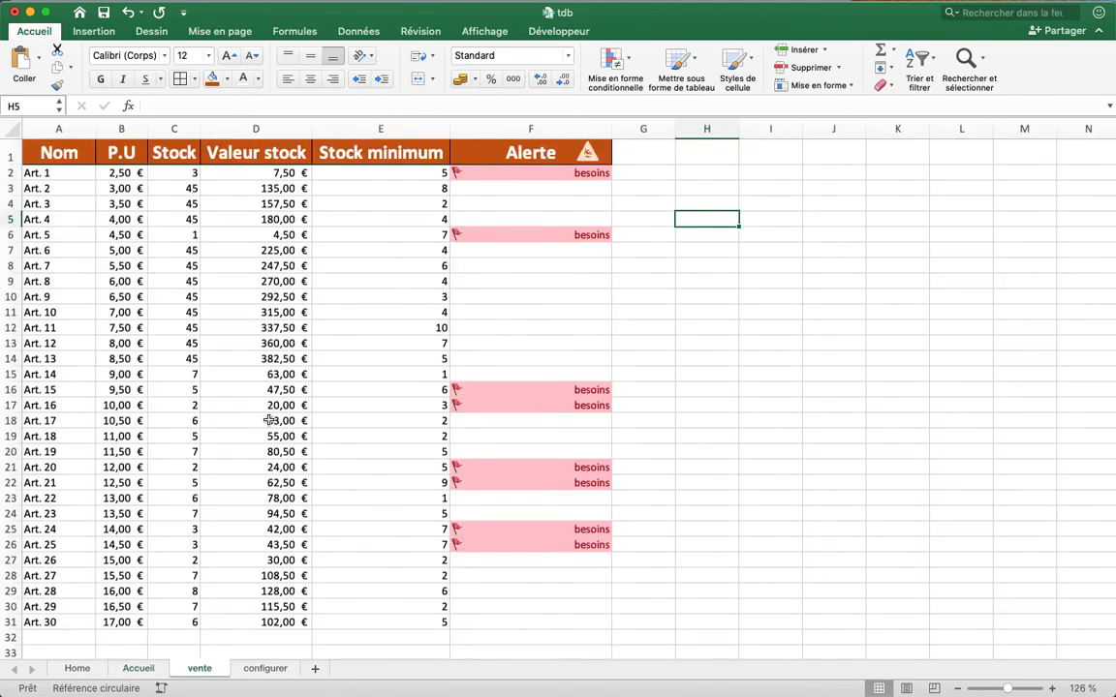
pyautogui.click(194, 171)
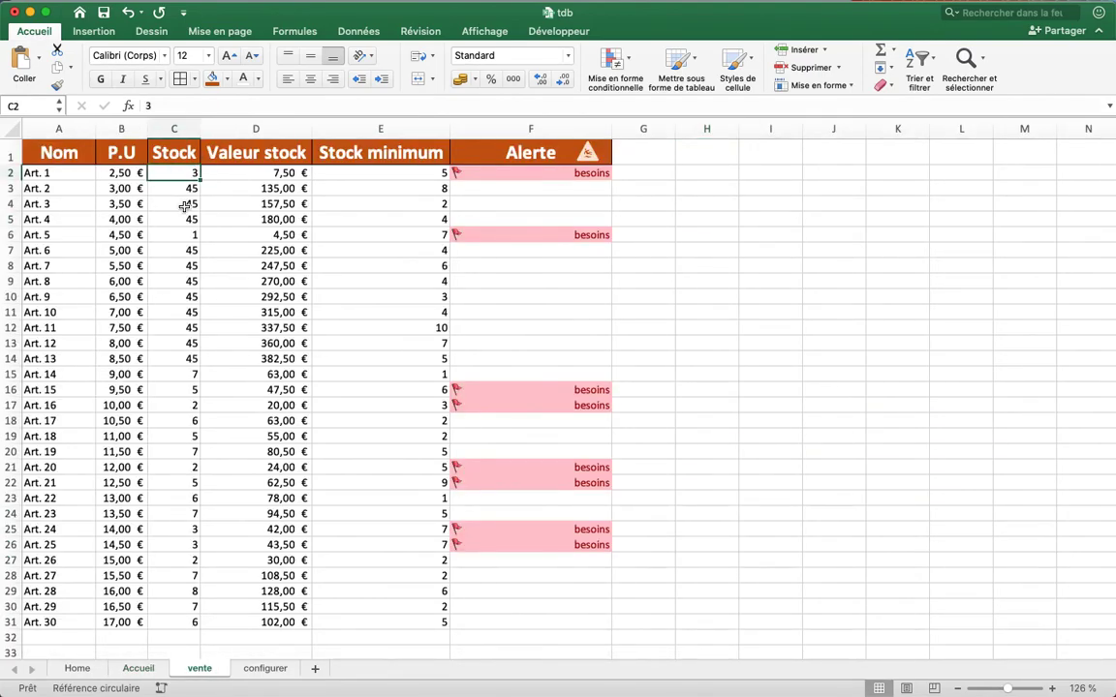
pyautogui.click(186, 189)
pyautogui.write('1')
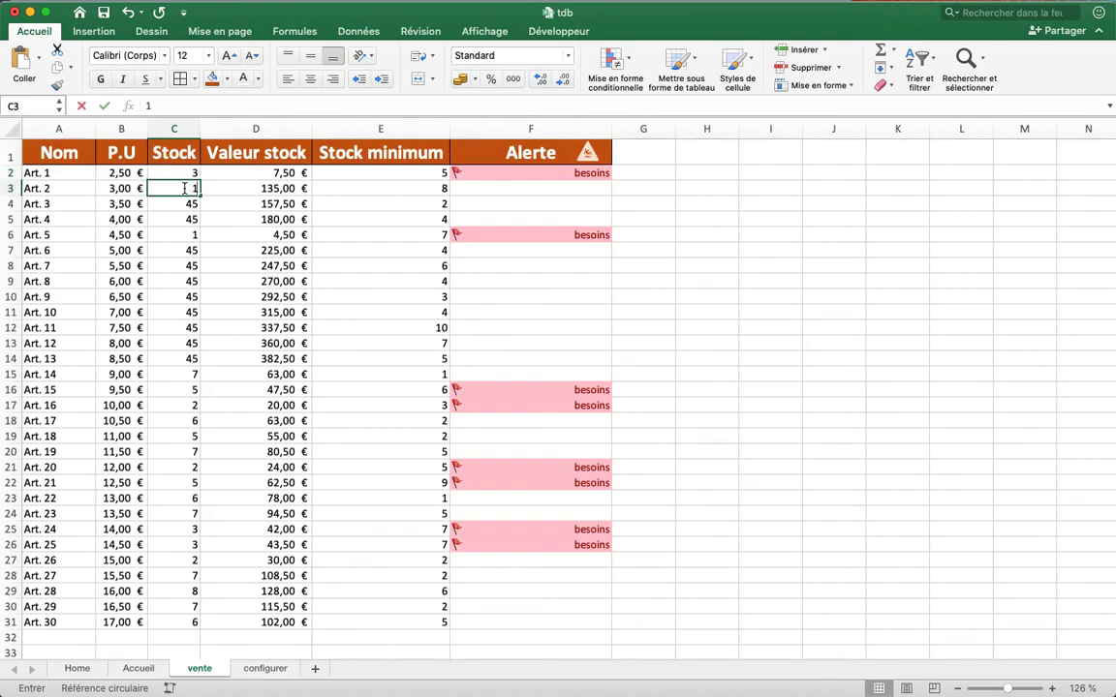
pyautogui.press('Return')
pyautogui.write('1')
pyautogui.press('Return')
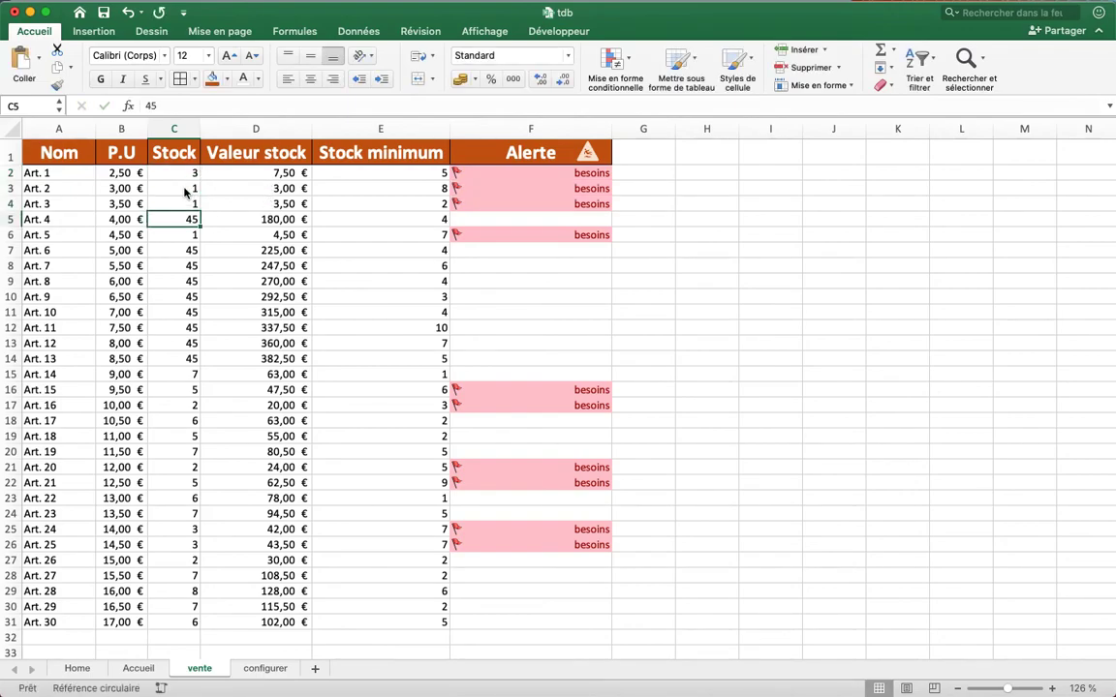
pyautogui.write('1')
pyautogui.press('Return')
pyautogui.press('Return')
pyautogui.write('1')
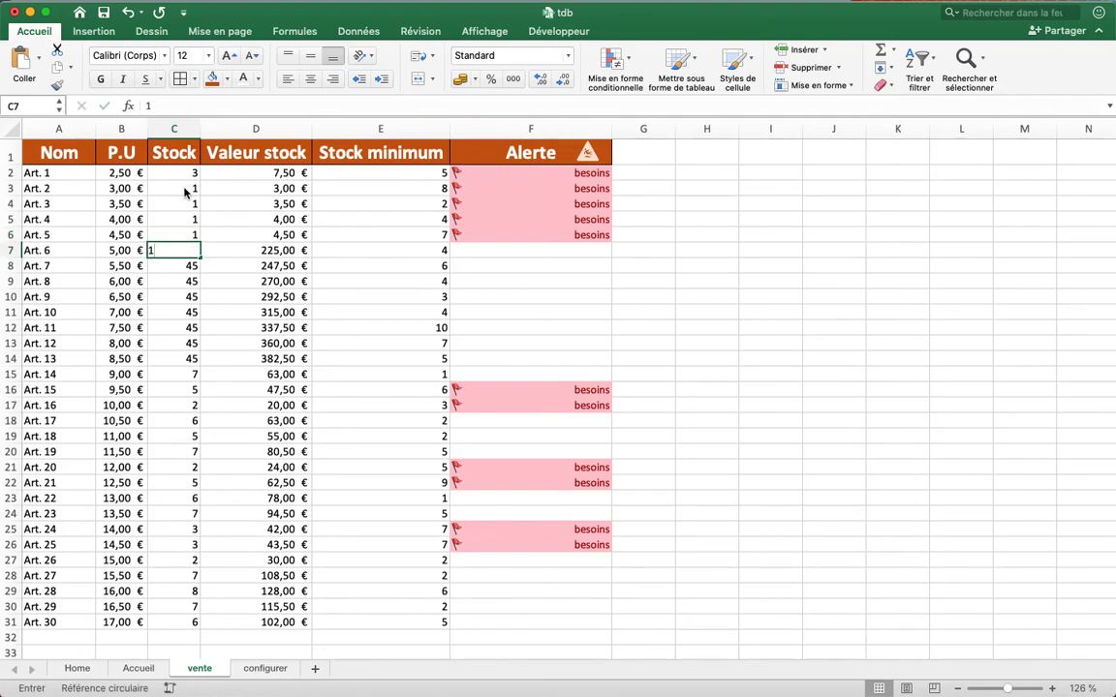
pyautogui.press('Return')
pyautogui.write('&')
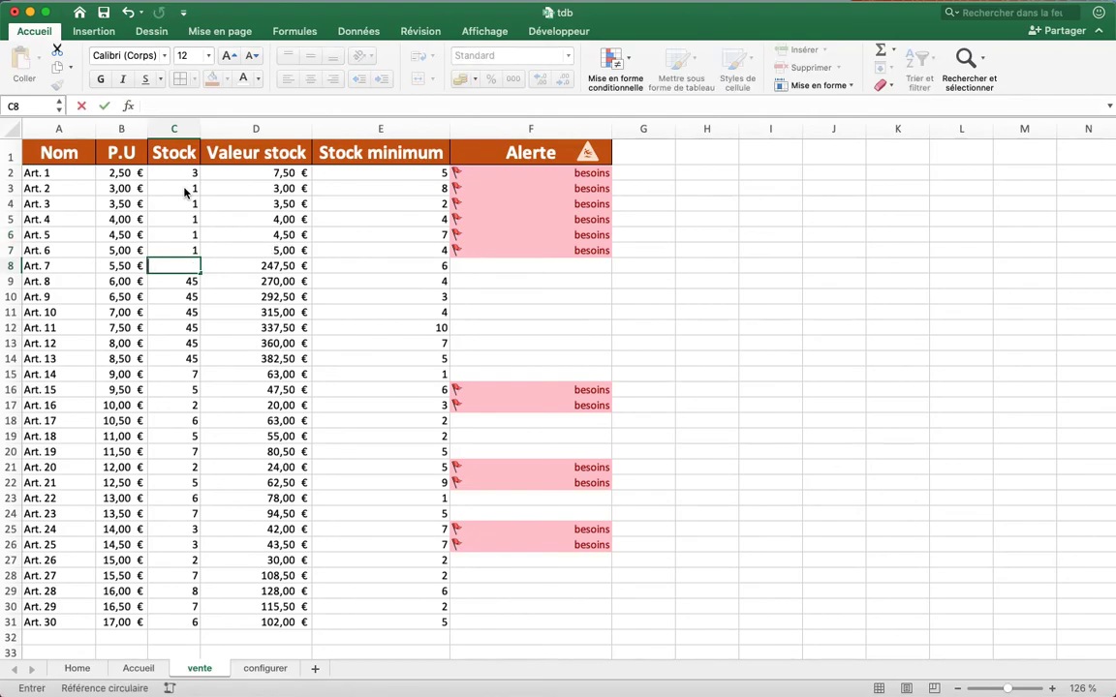
pyautogui.press('Return')
pyautogui.write('1')
pyautogui.press('Return')
pyautogui.write('1')
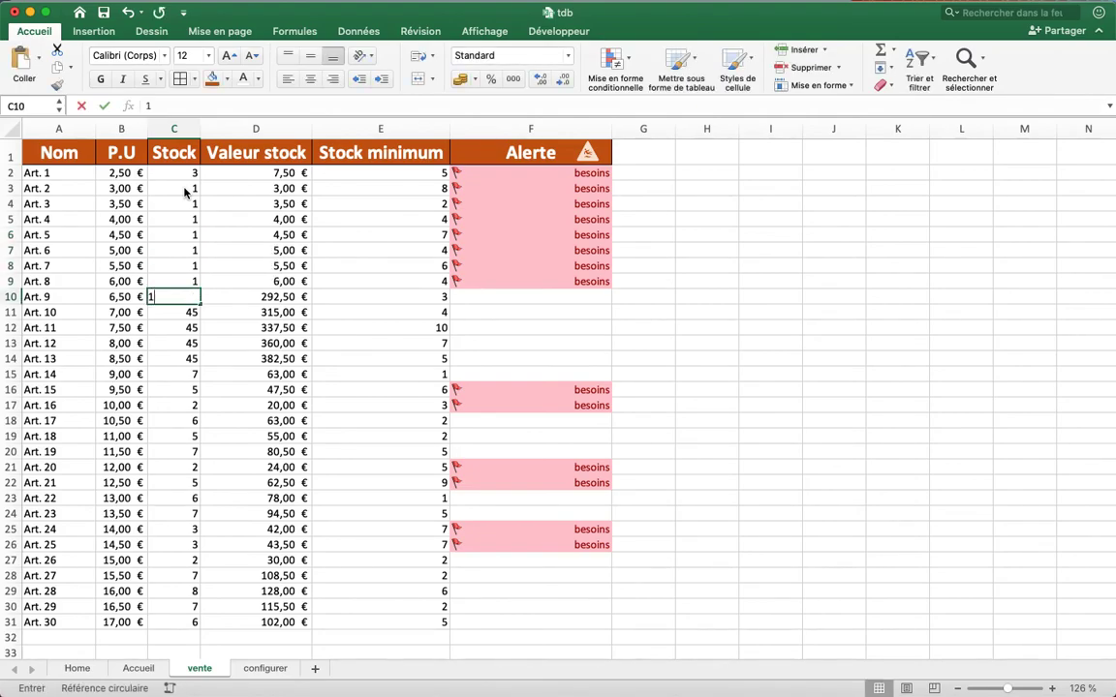
pyautogui.press('Return')
pyautogui.write('1')
pyautogui.press('Return')
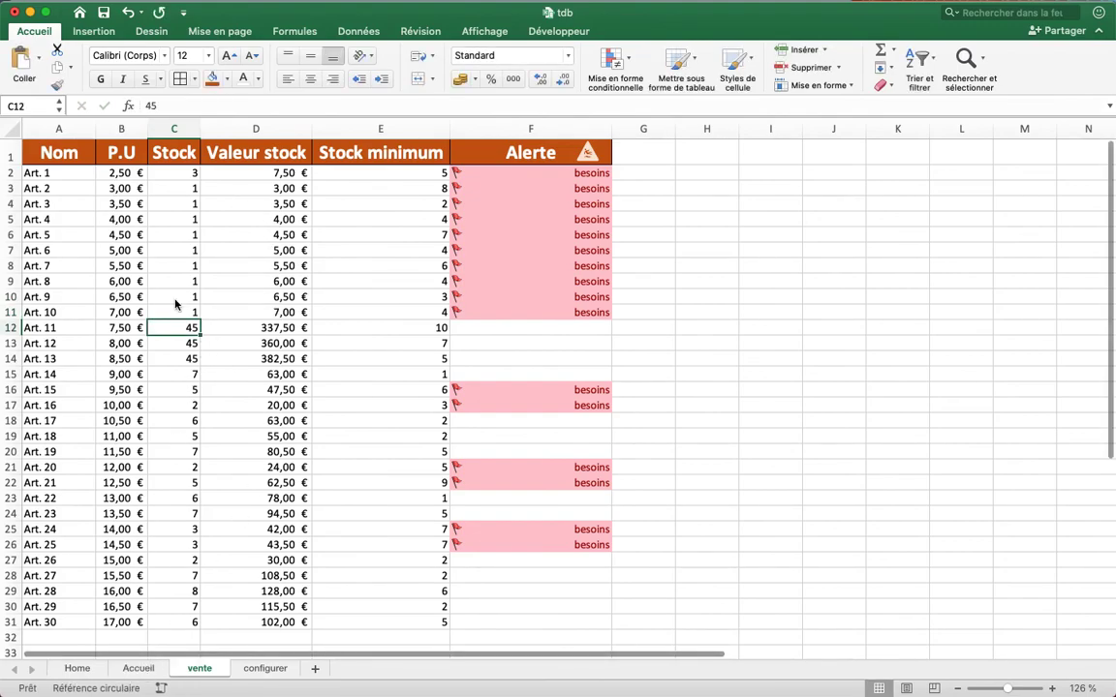
# - Hide the gridlines on the Accueil sheet and select an empty cell outside the cards
pyautogui.hotkey('ctrl', 'pageup')
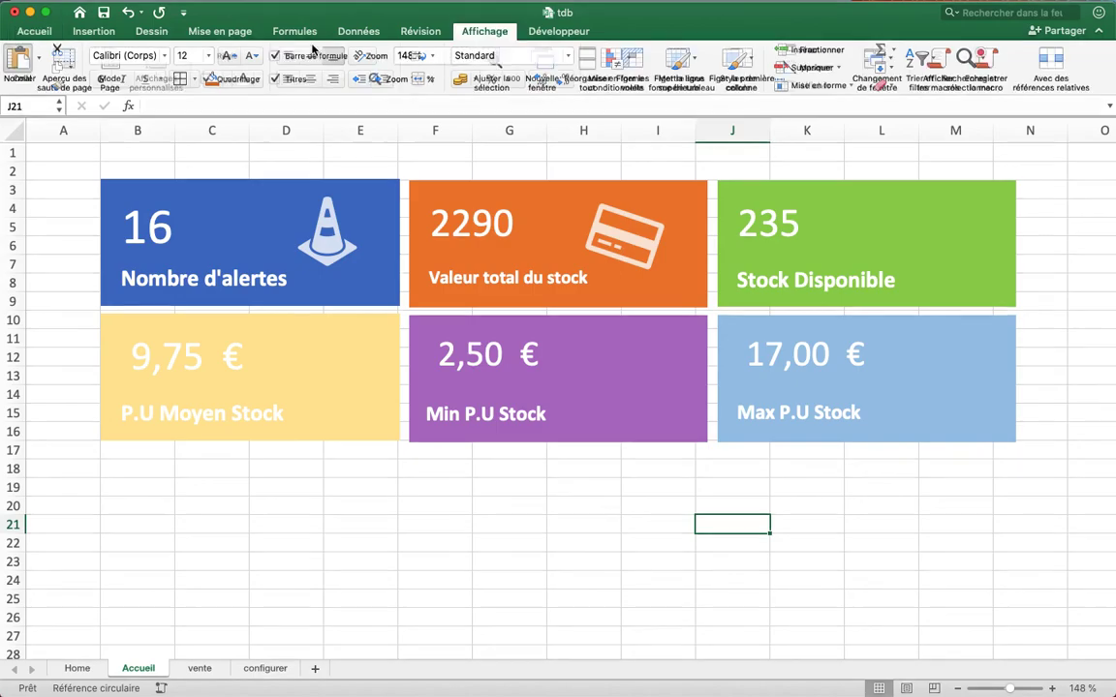
pyautogui.click(211, 78)
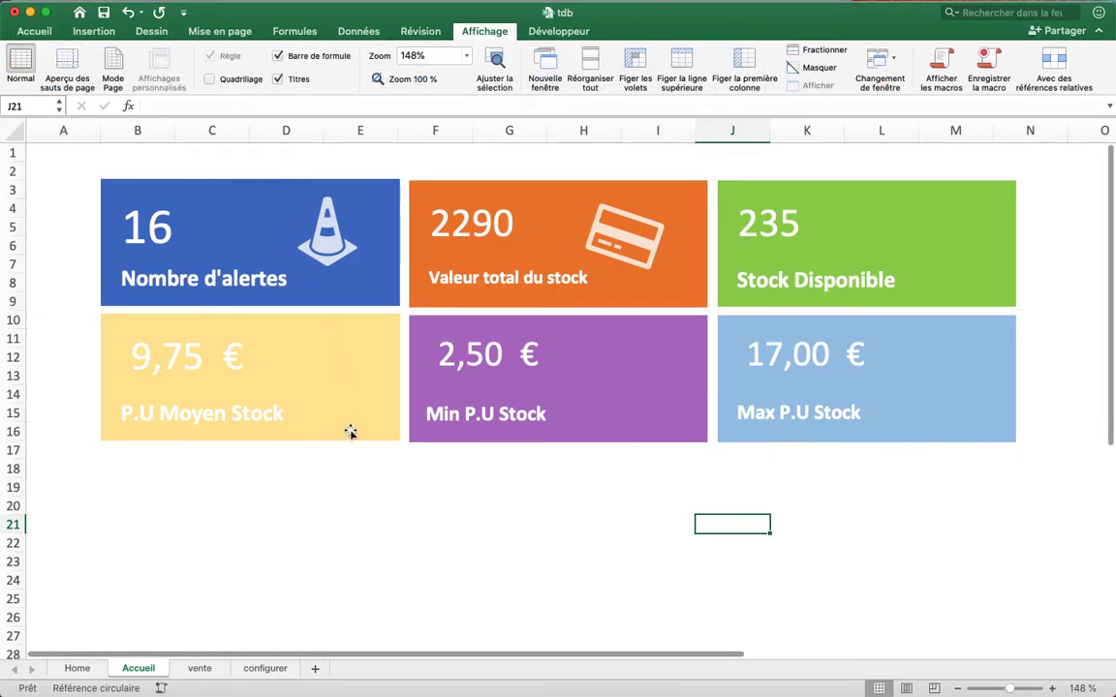
pyautogui.click(1077, 209)
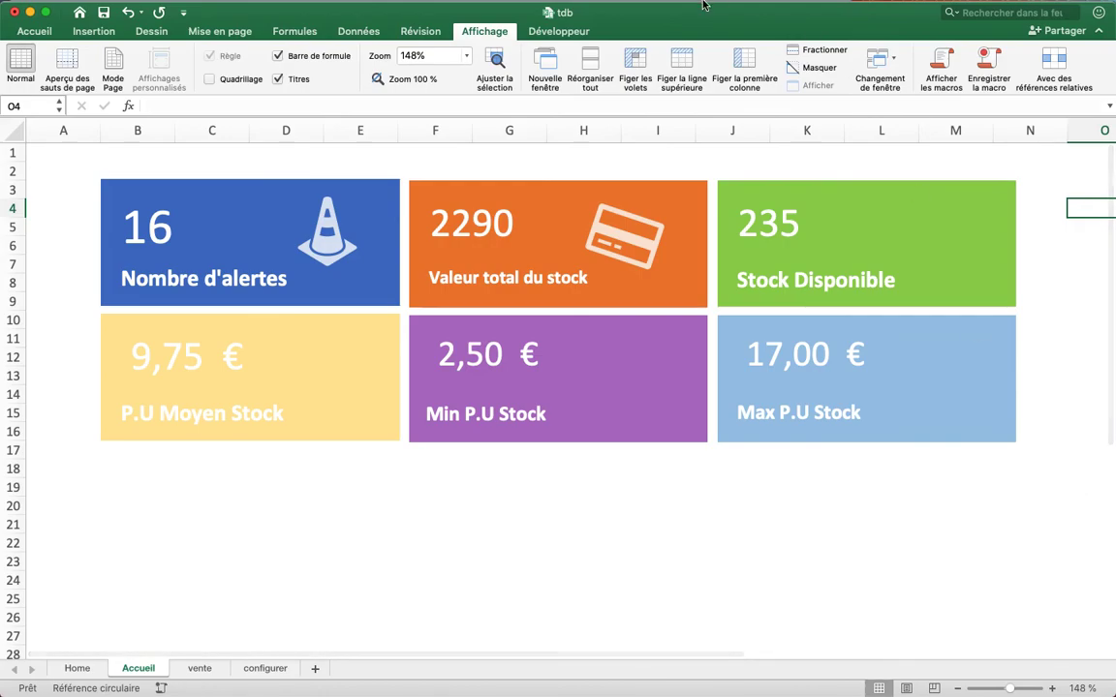